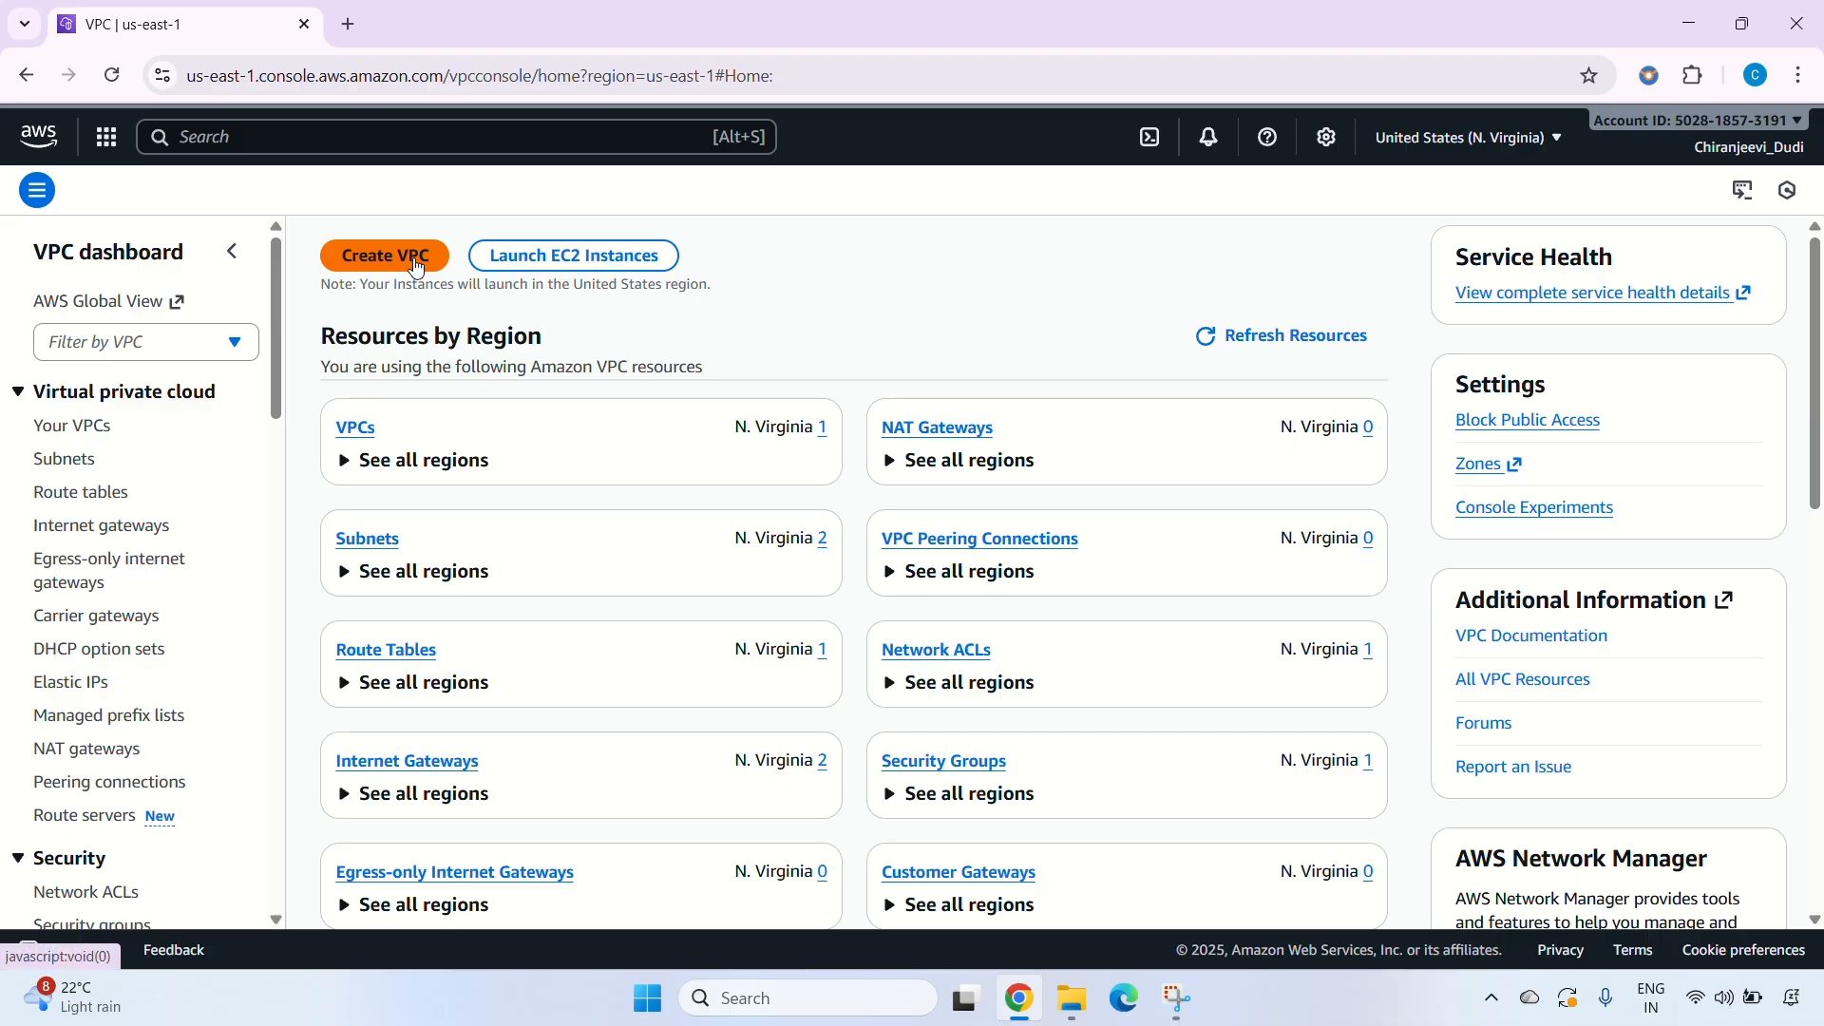
Create a VPC-only VPC with the name tag demo-vpc and the manual IPv4 CIDR 10.0.0.0/16.
left_click(415, 264)
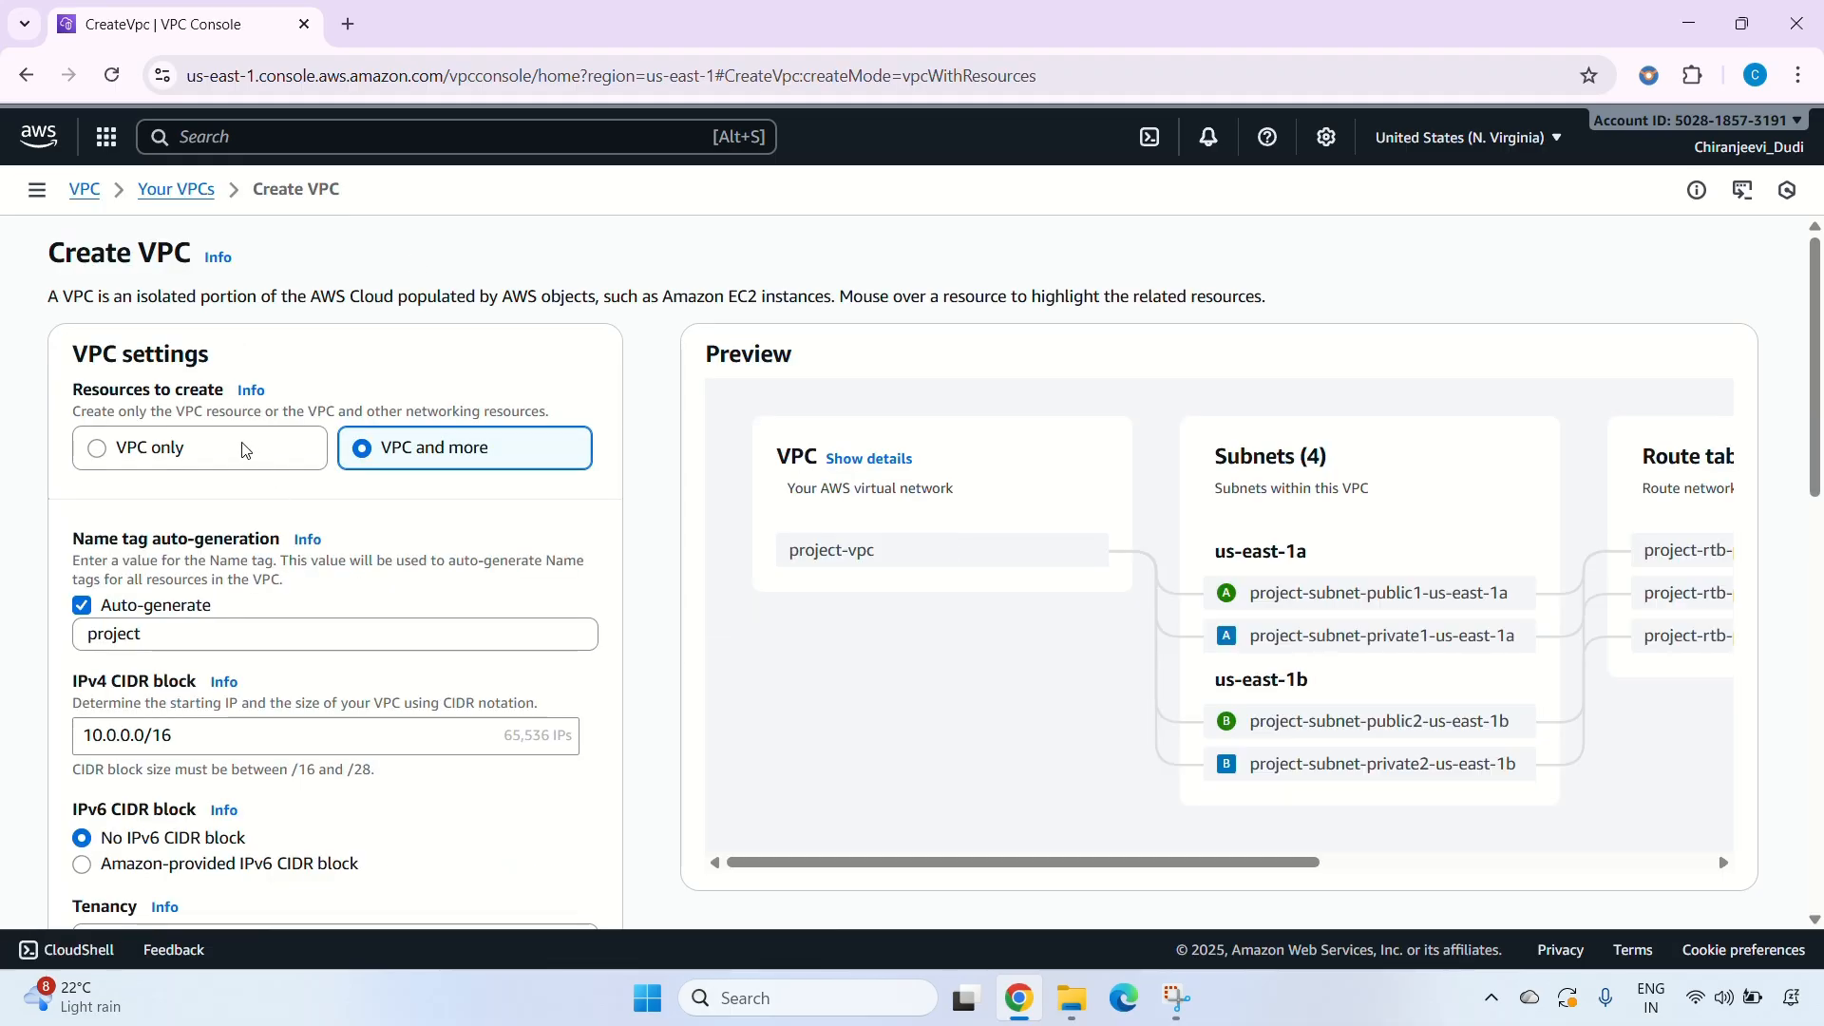
left_click(244, 450)
scroll(333, 598, "down", 2)
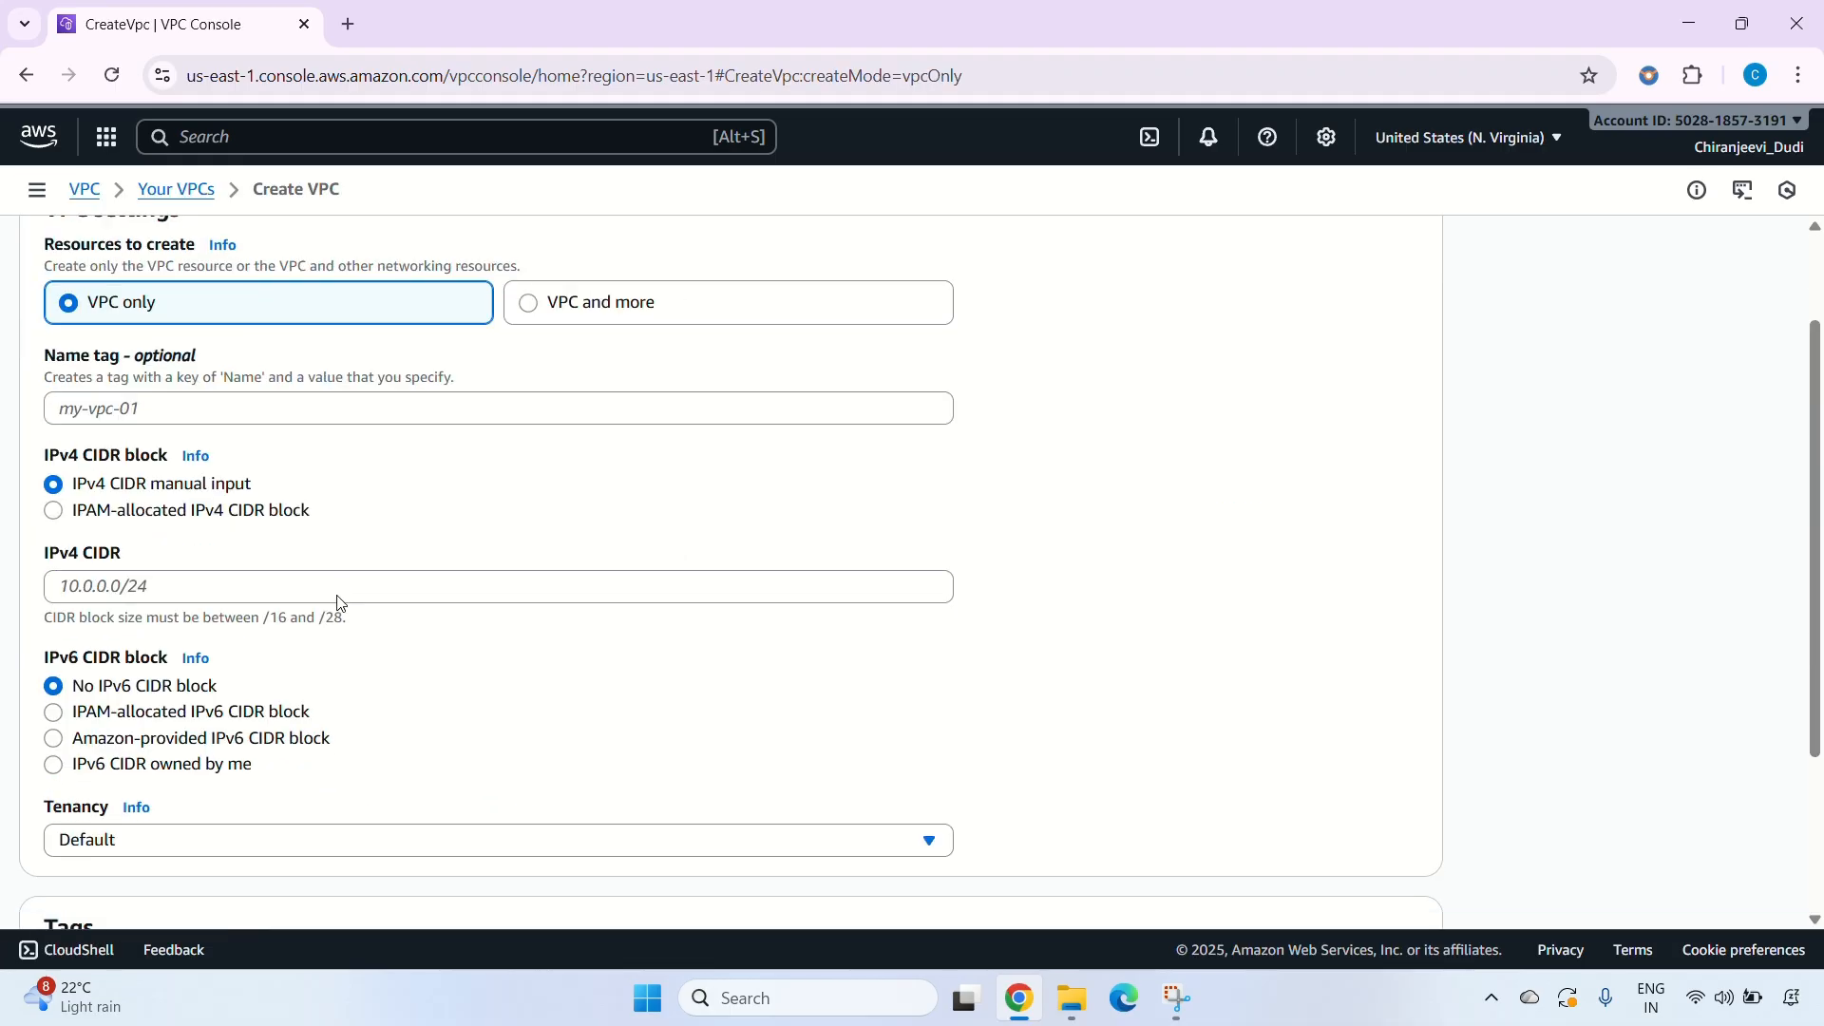
left_click(150, 401)
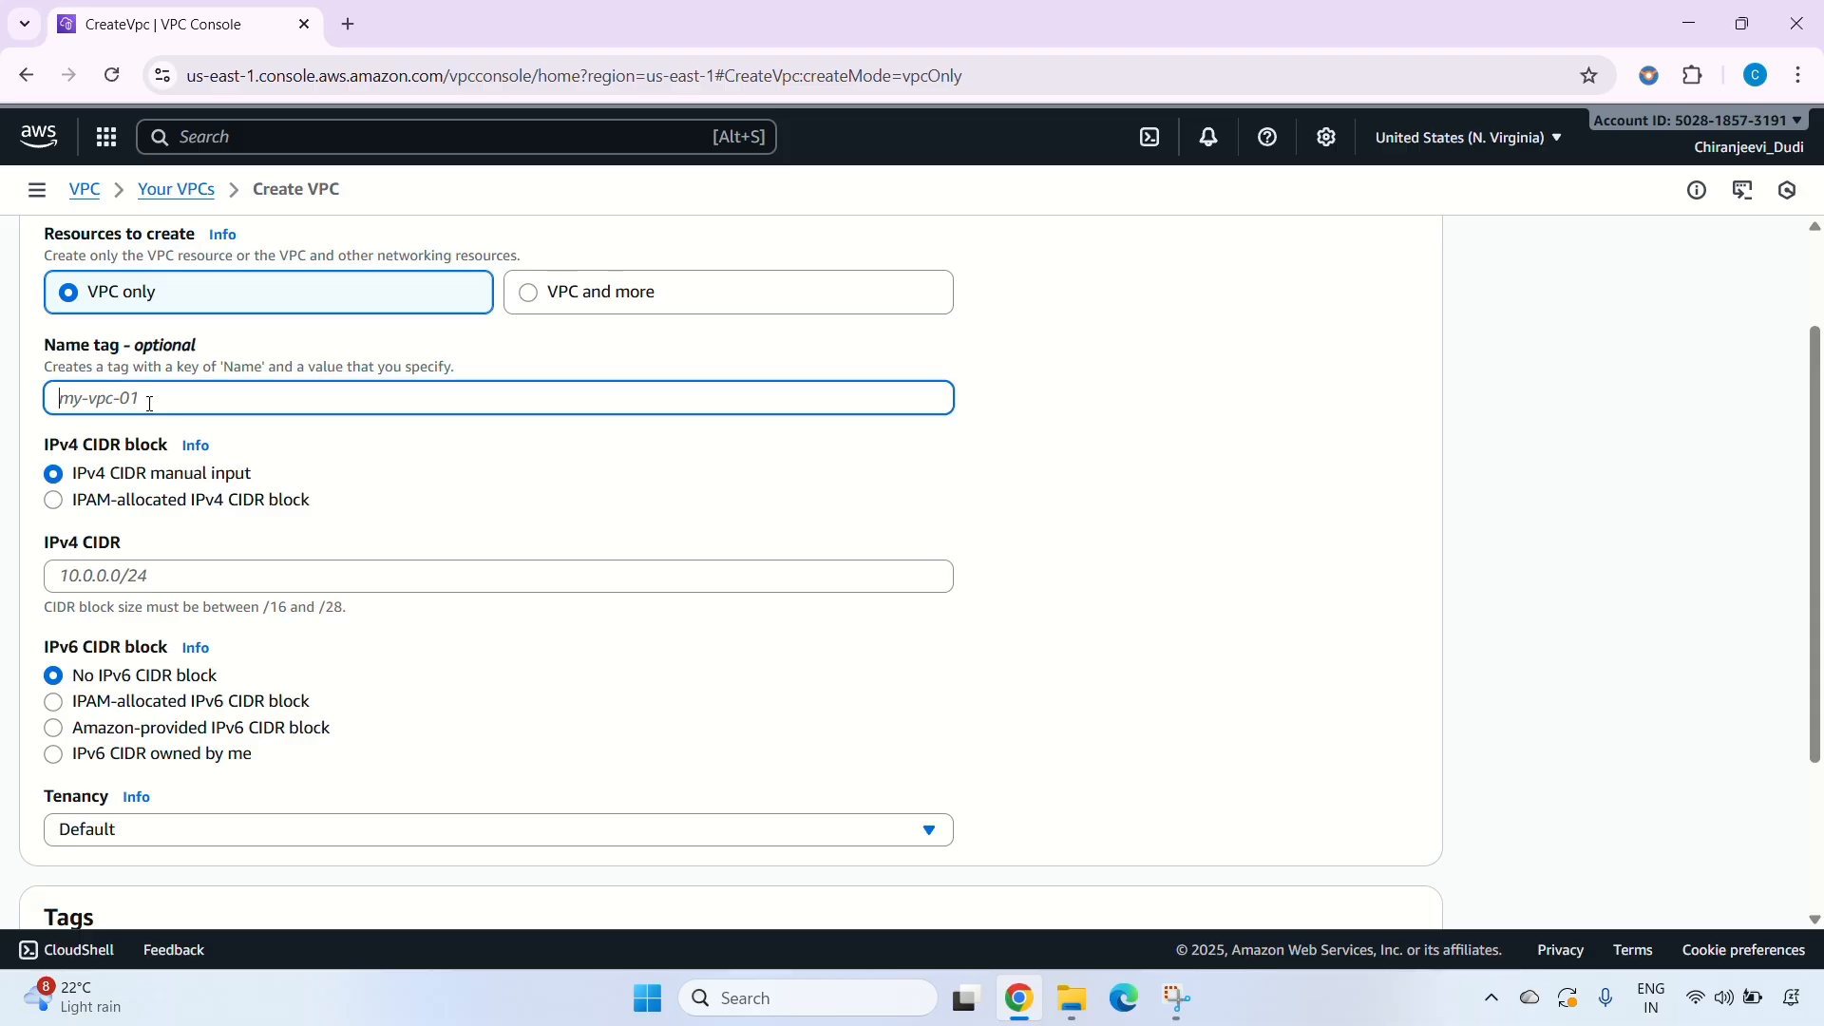
type("demo-vpc")
left_click(159, 577)
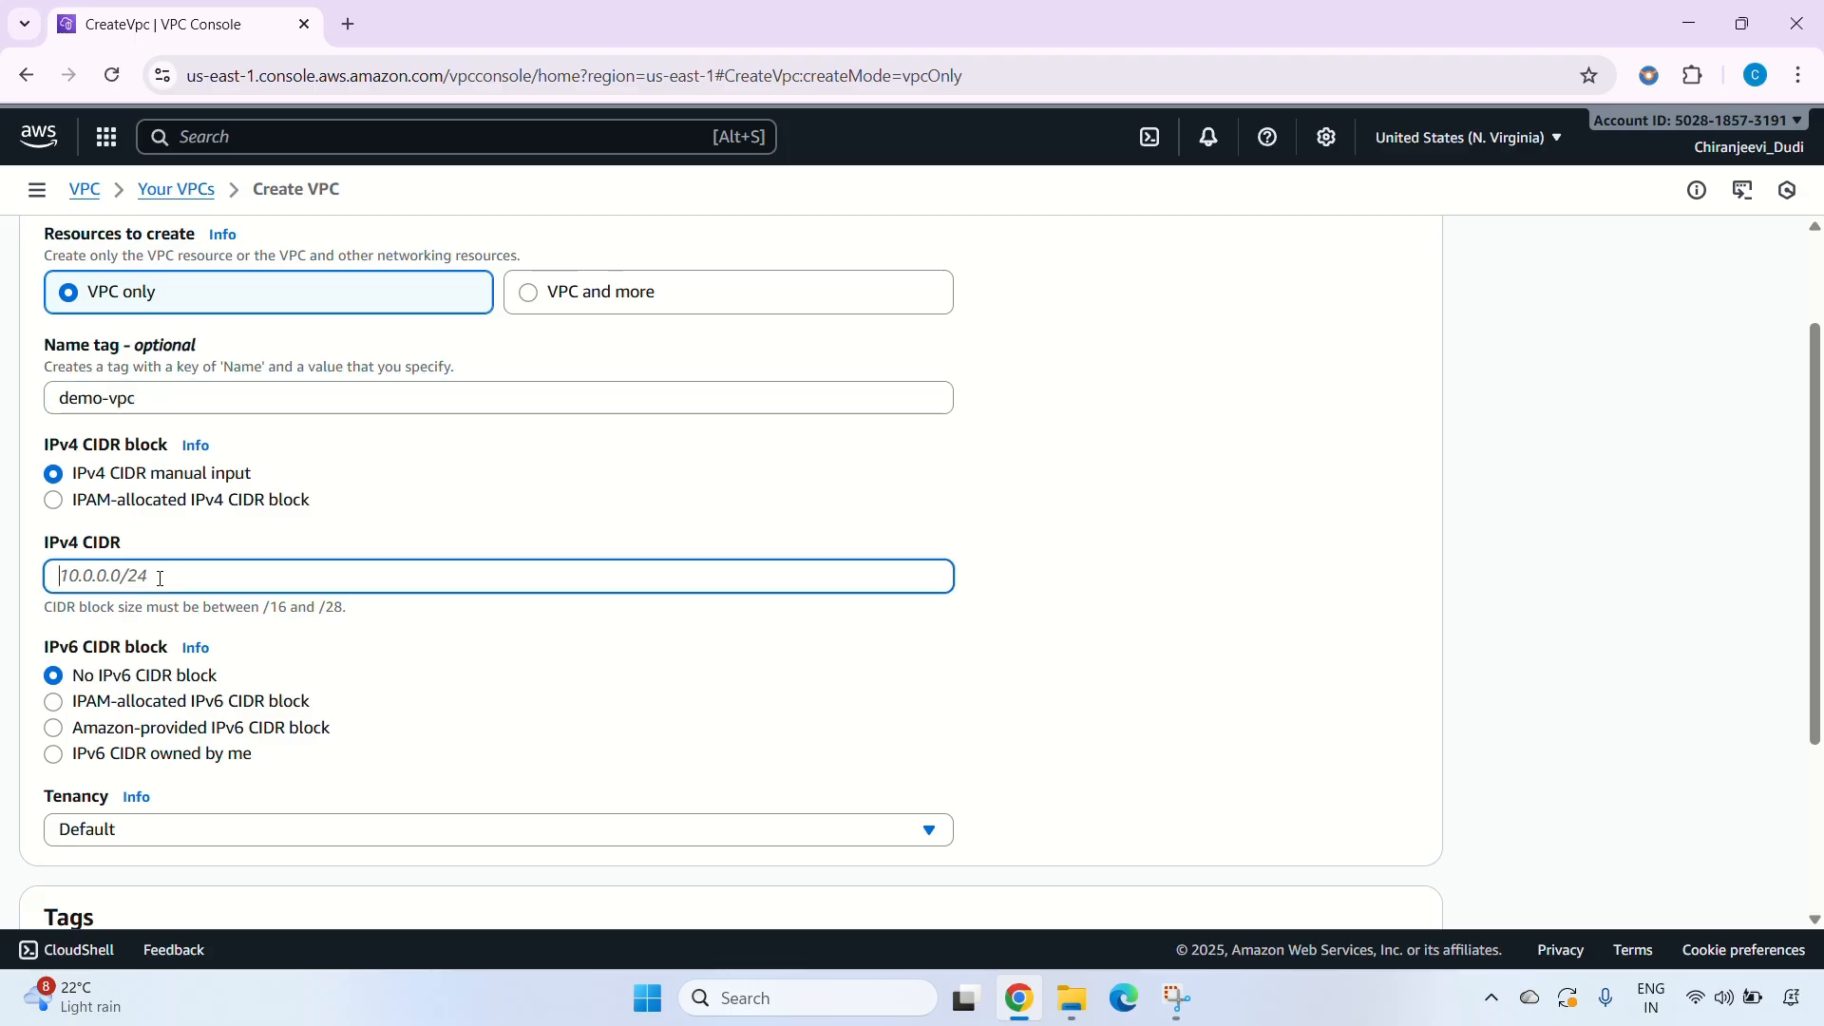
type("10.0.0.0/16")
scroll(162, 579, "down", 2)
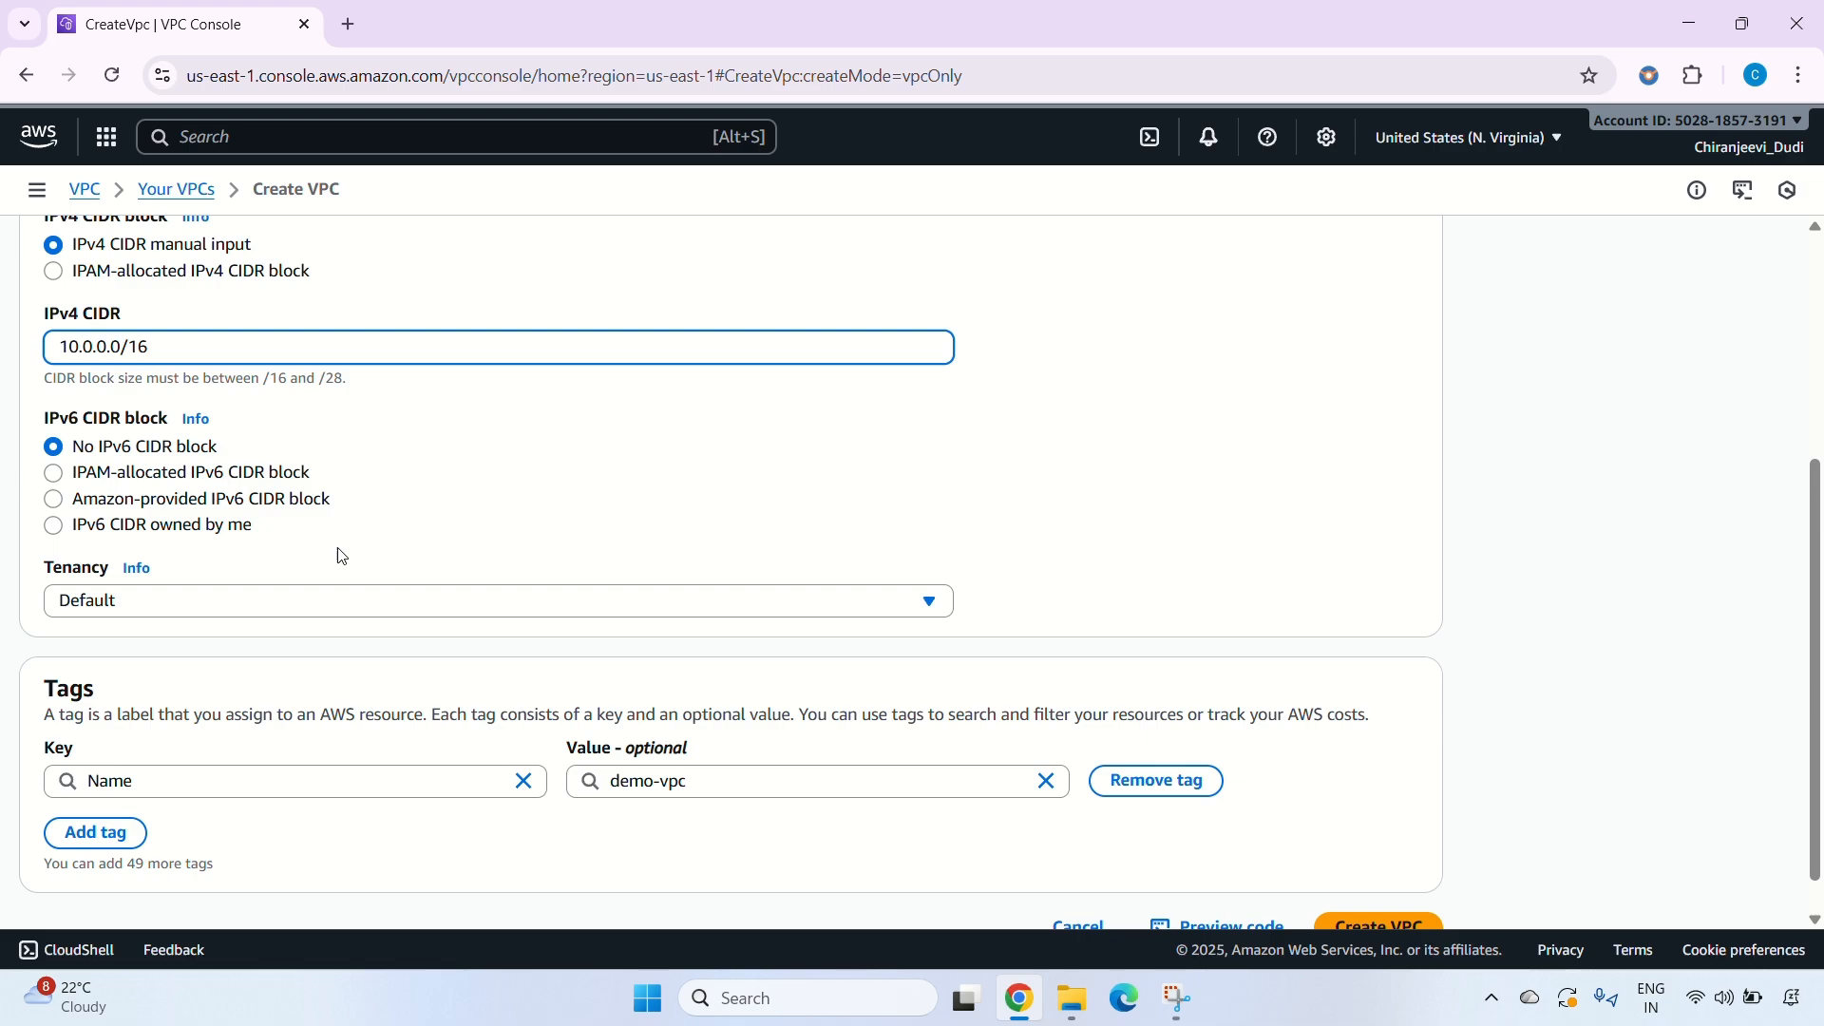
scroll(611, 635, "down", 1)
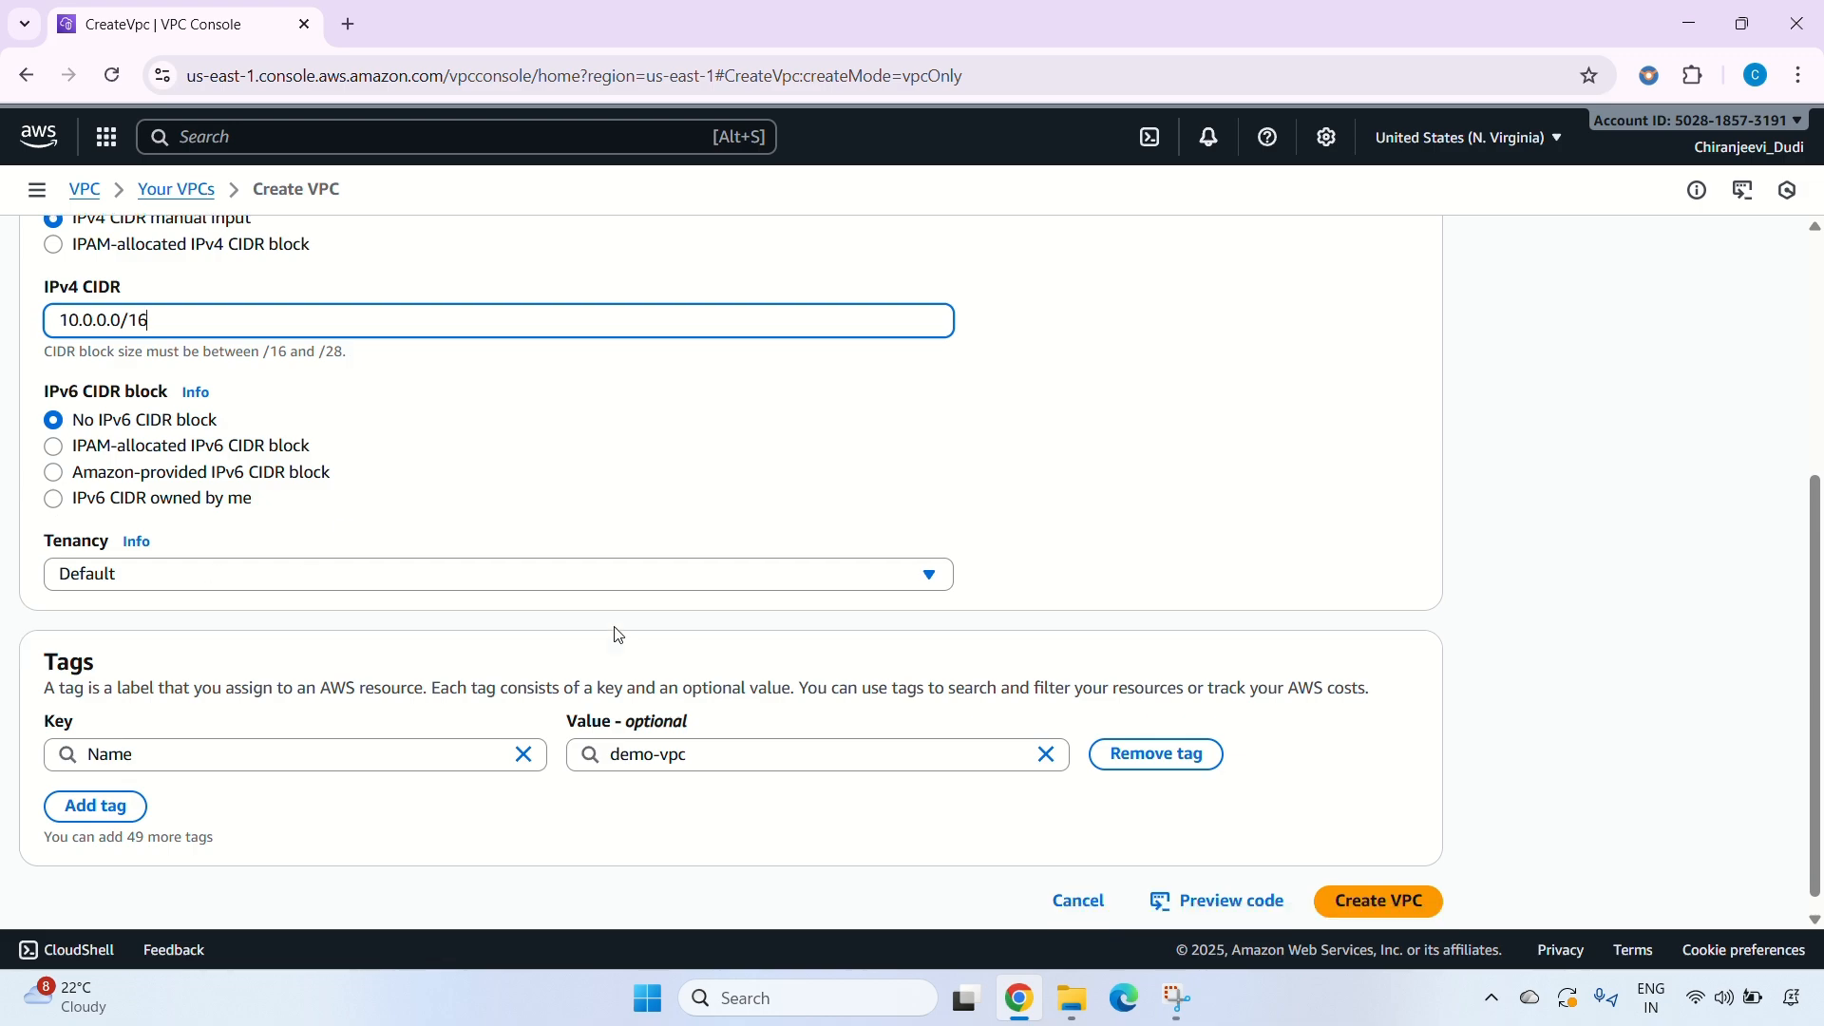
left_click(1371, 888)
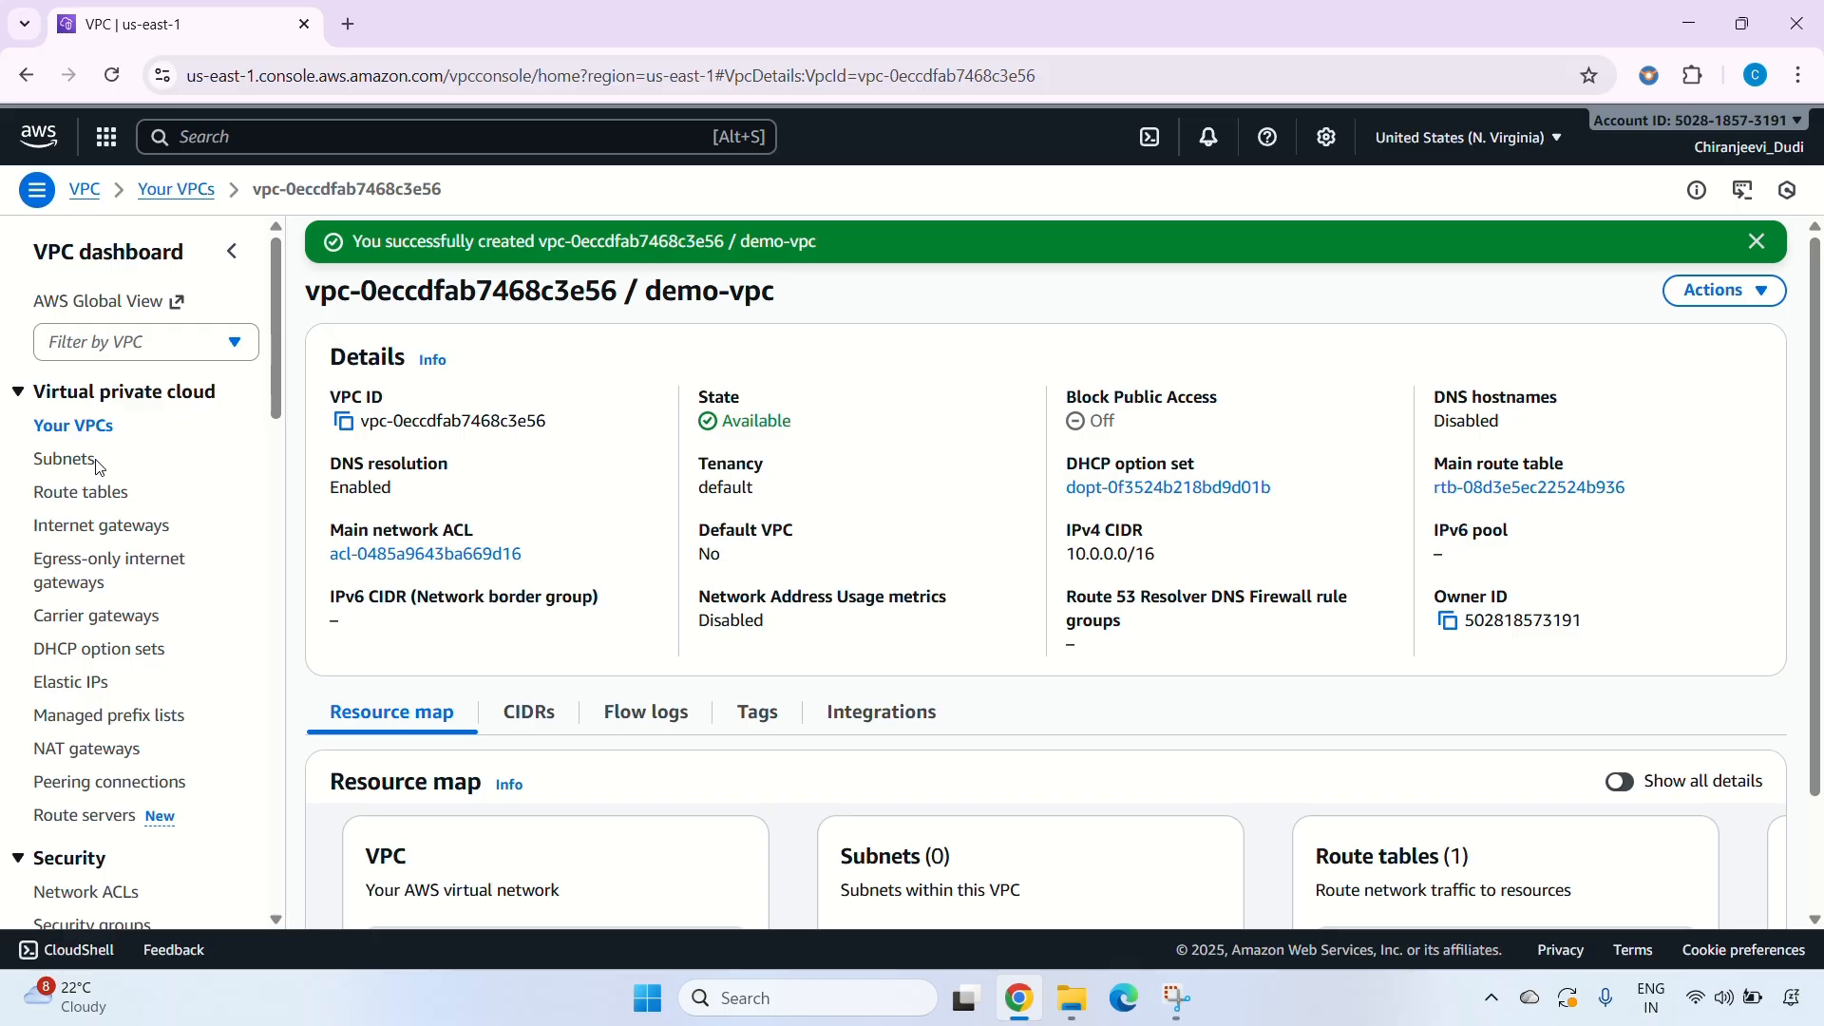
Start creating subnets and choose demo-vpc as the VPC that will contain them.
left_click(162, 451)
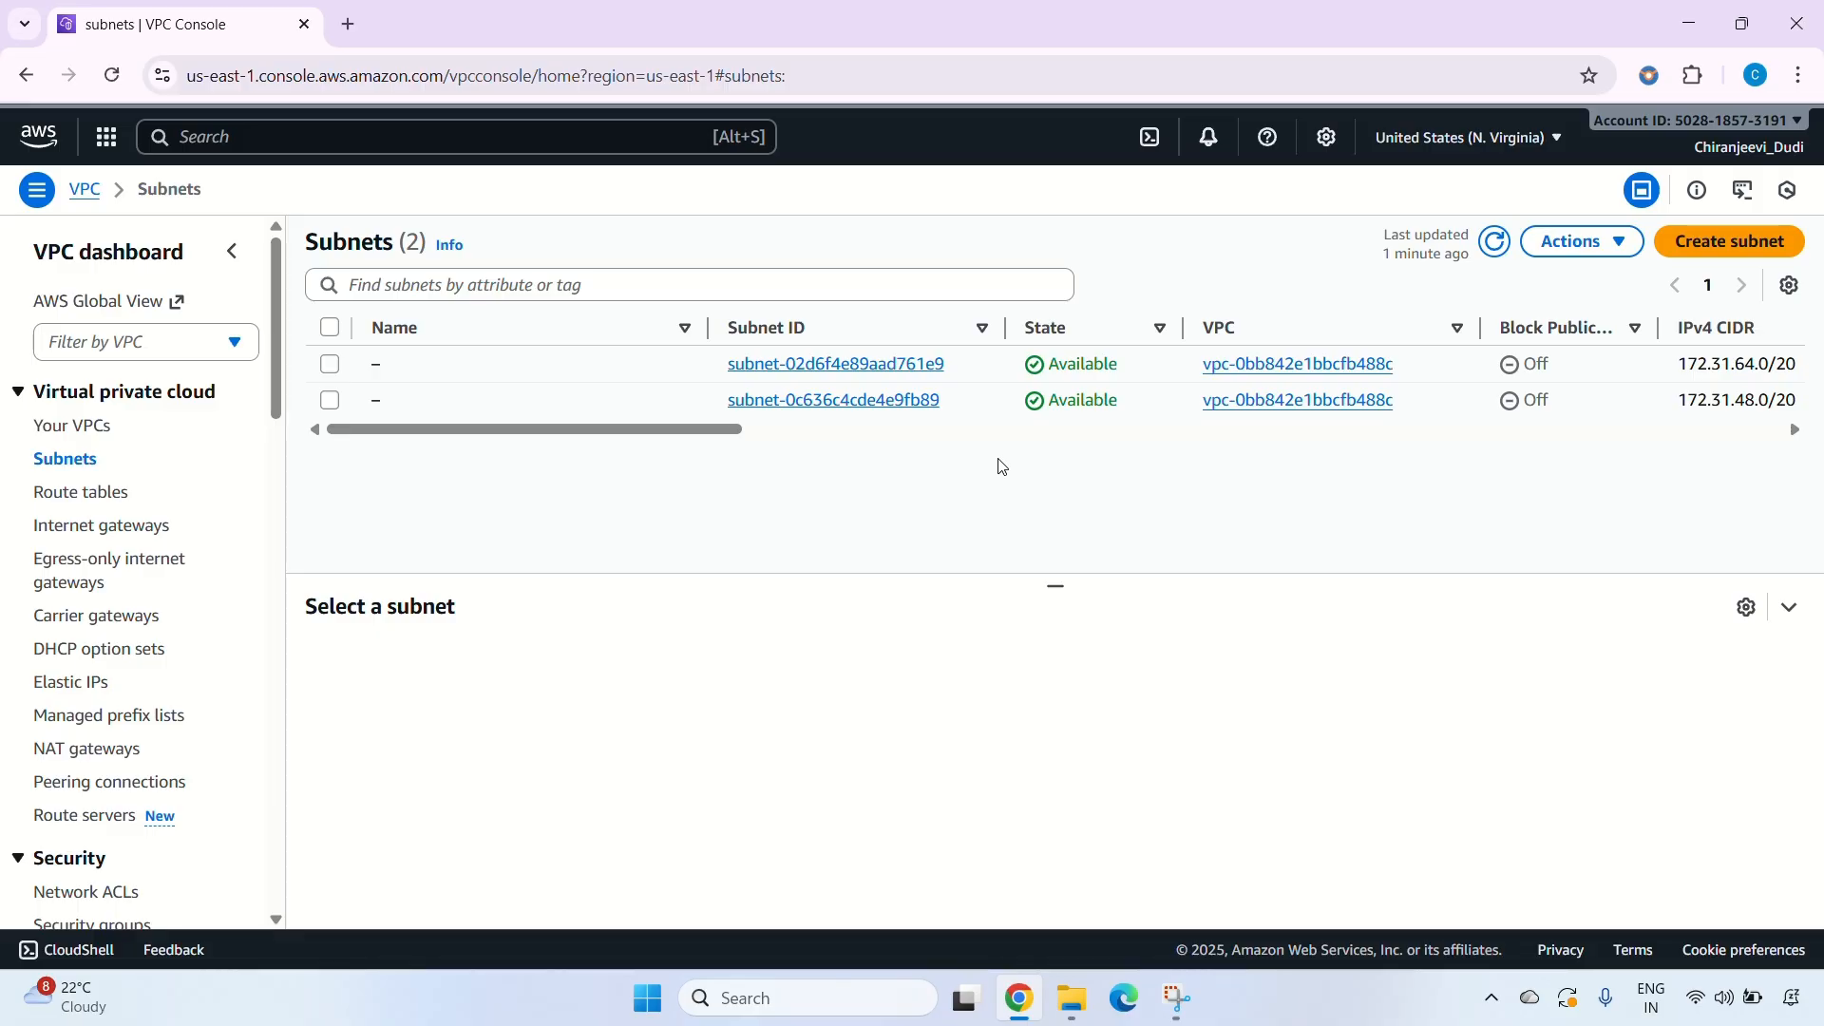
left_click(1707, 249)
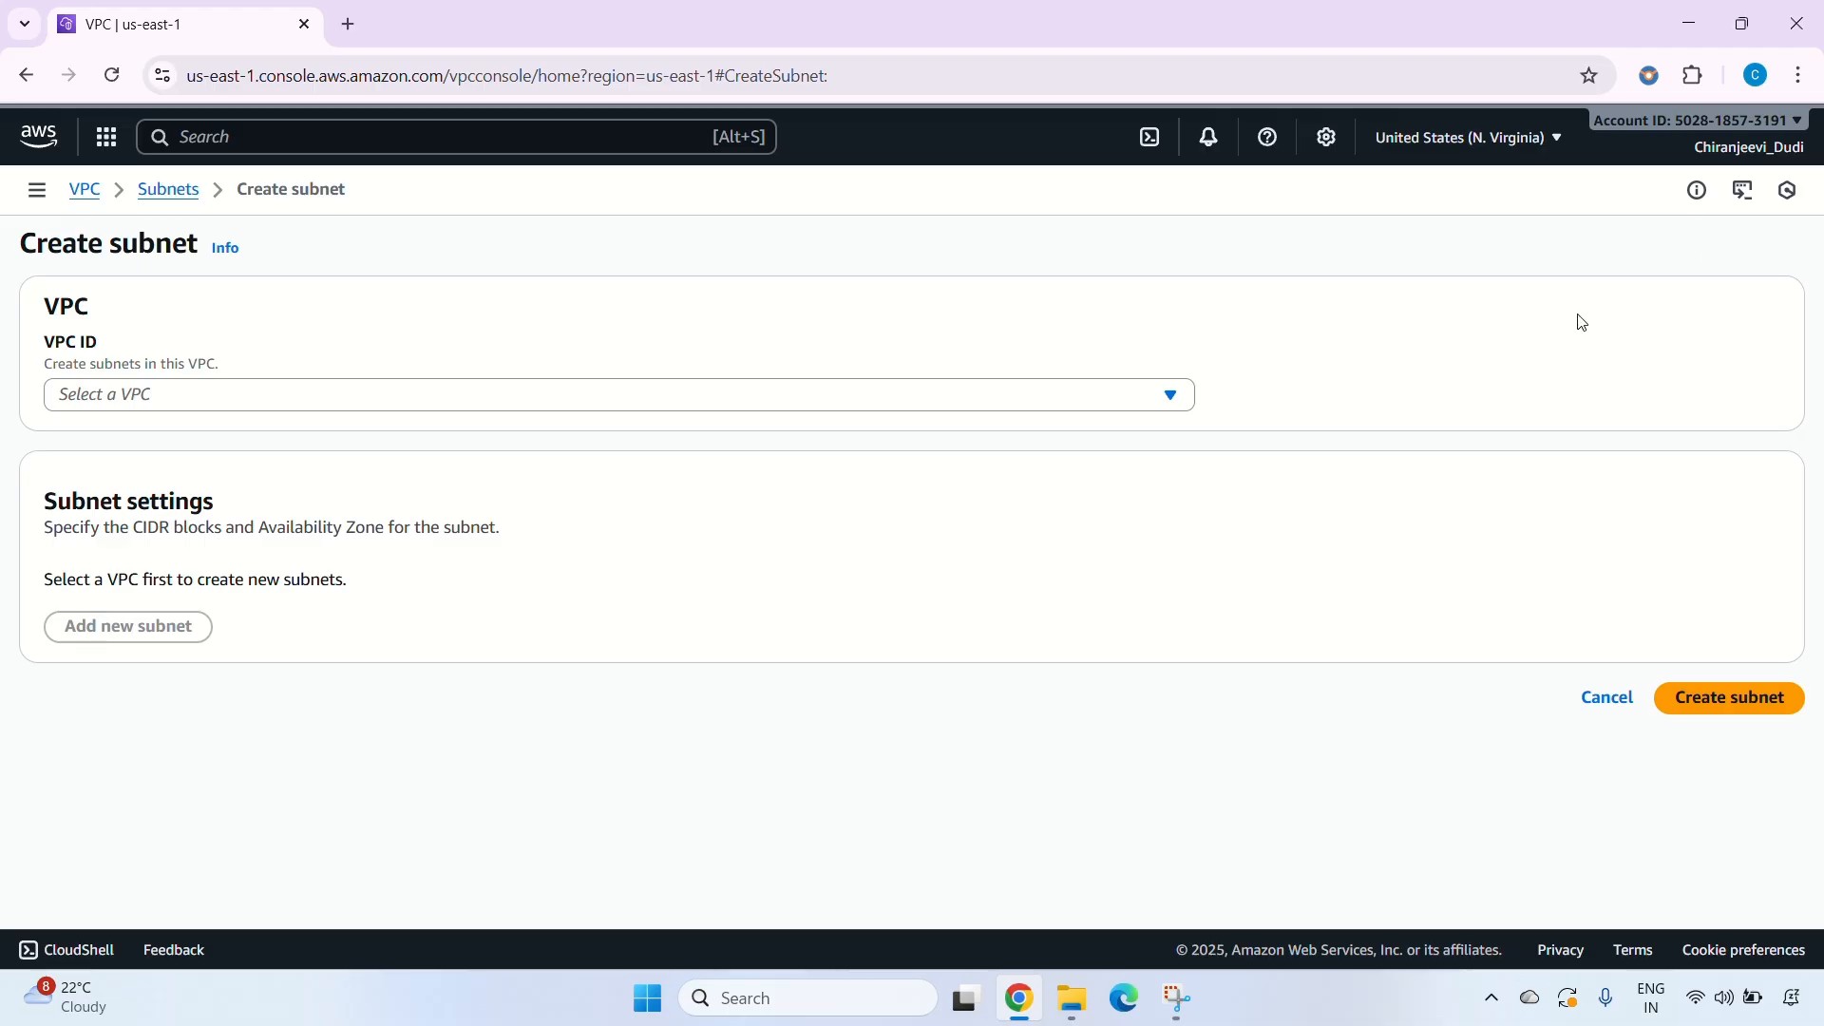
left_click(1012, 399)
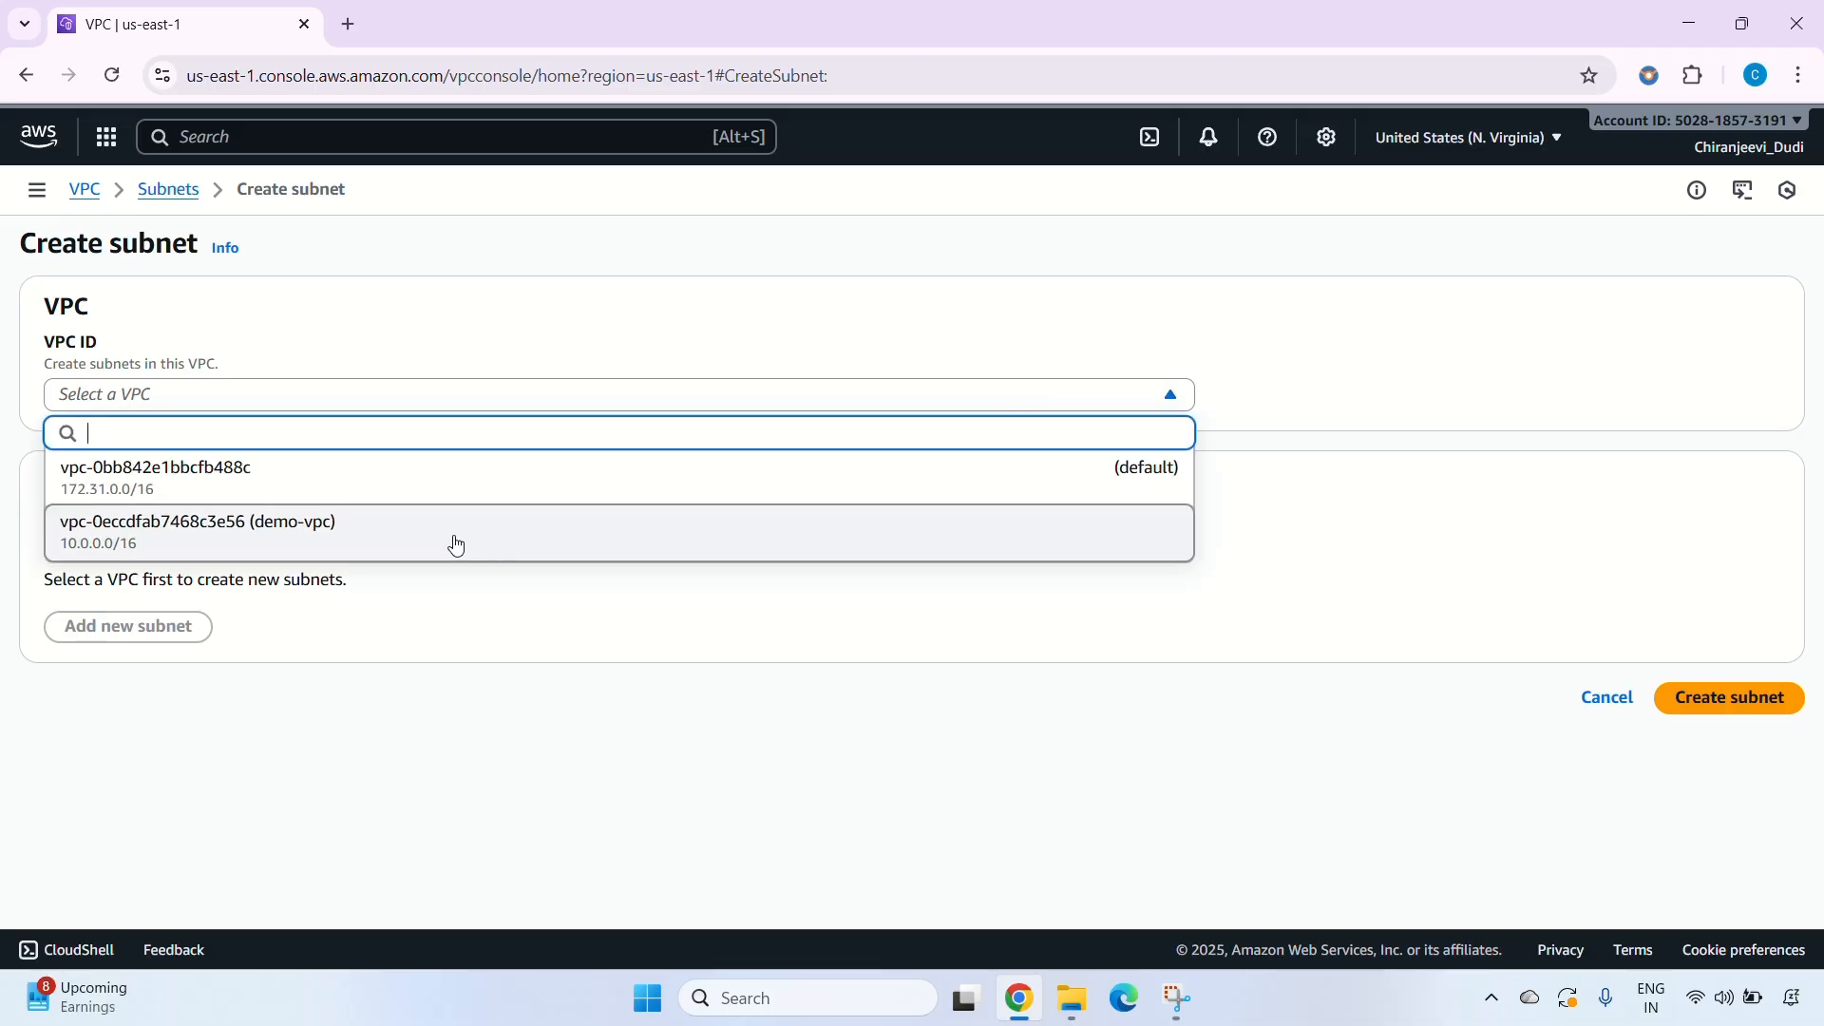
left_click(395, 532)
Define the first subnet as public subnet 1a in Availability Zone us-east-1a with the IPv4 CIDR block 10.0.1.0/24.
scroll(285, 494, "down", 5)
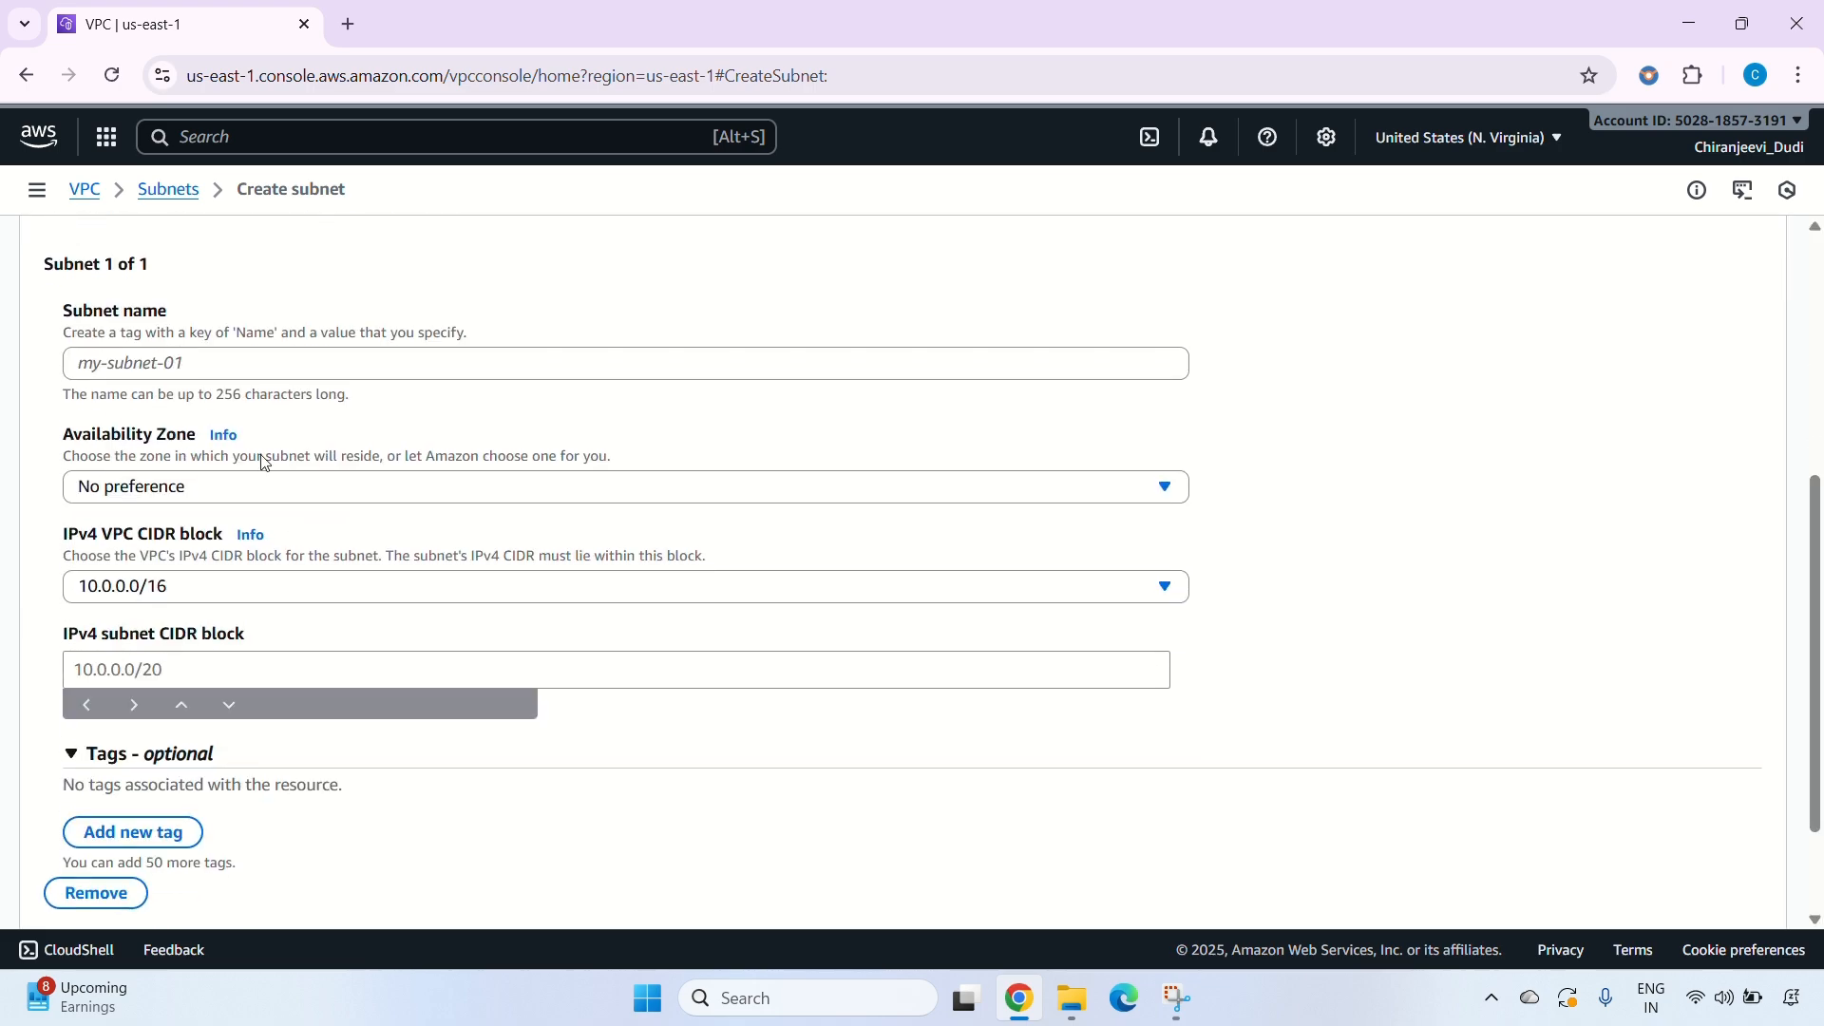
left_click(188, 362)
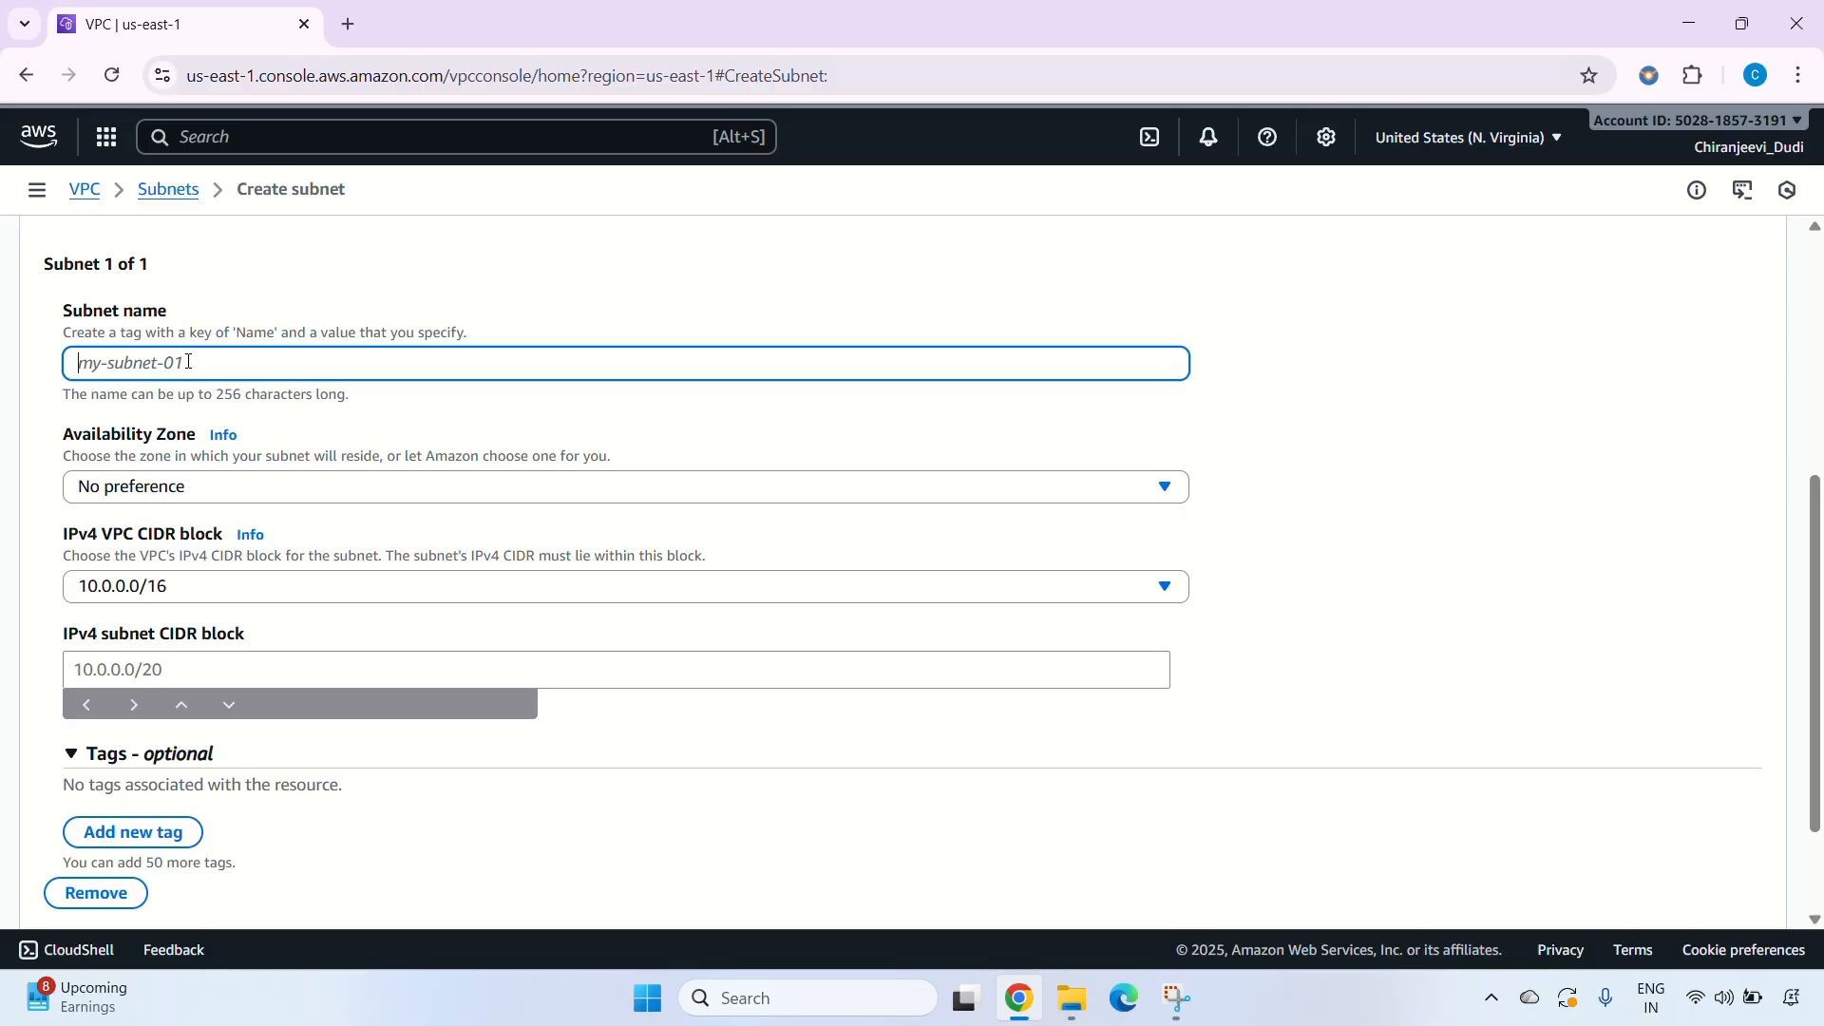
type("publi")
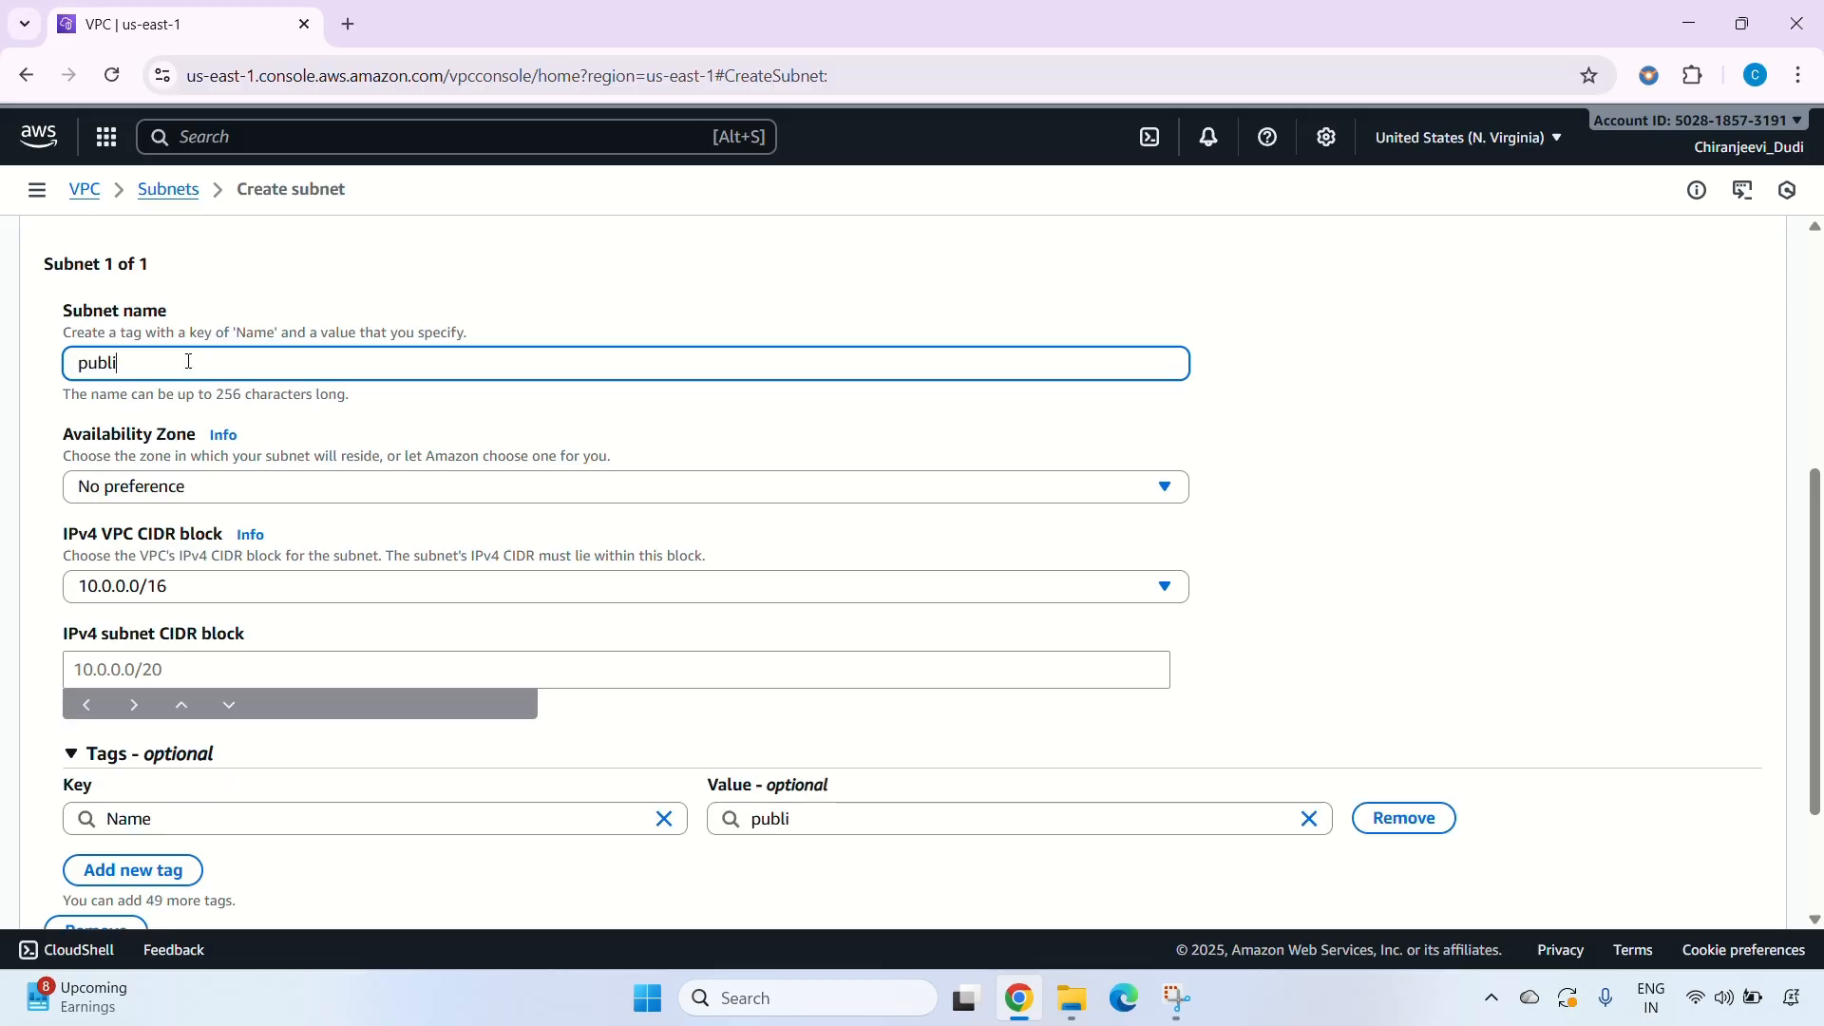
type("c subnet 1a")
left_click(258, 491)
left_click(259, 491)
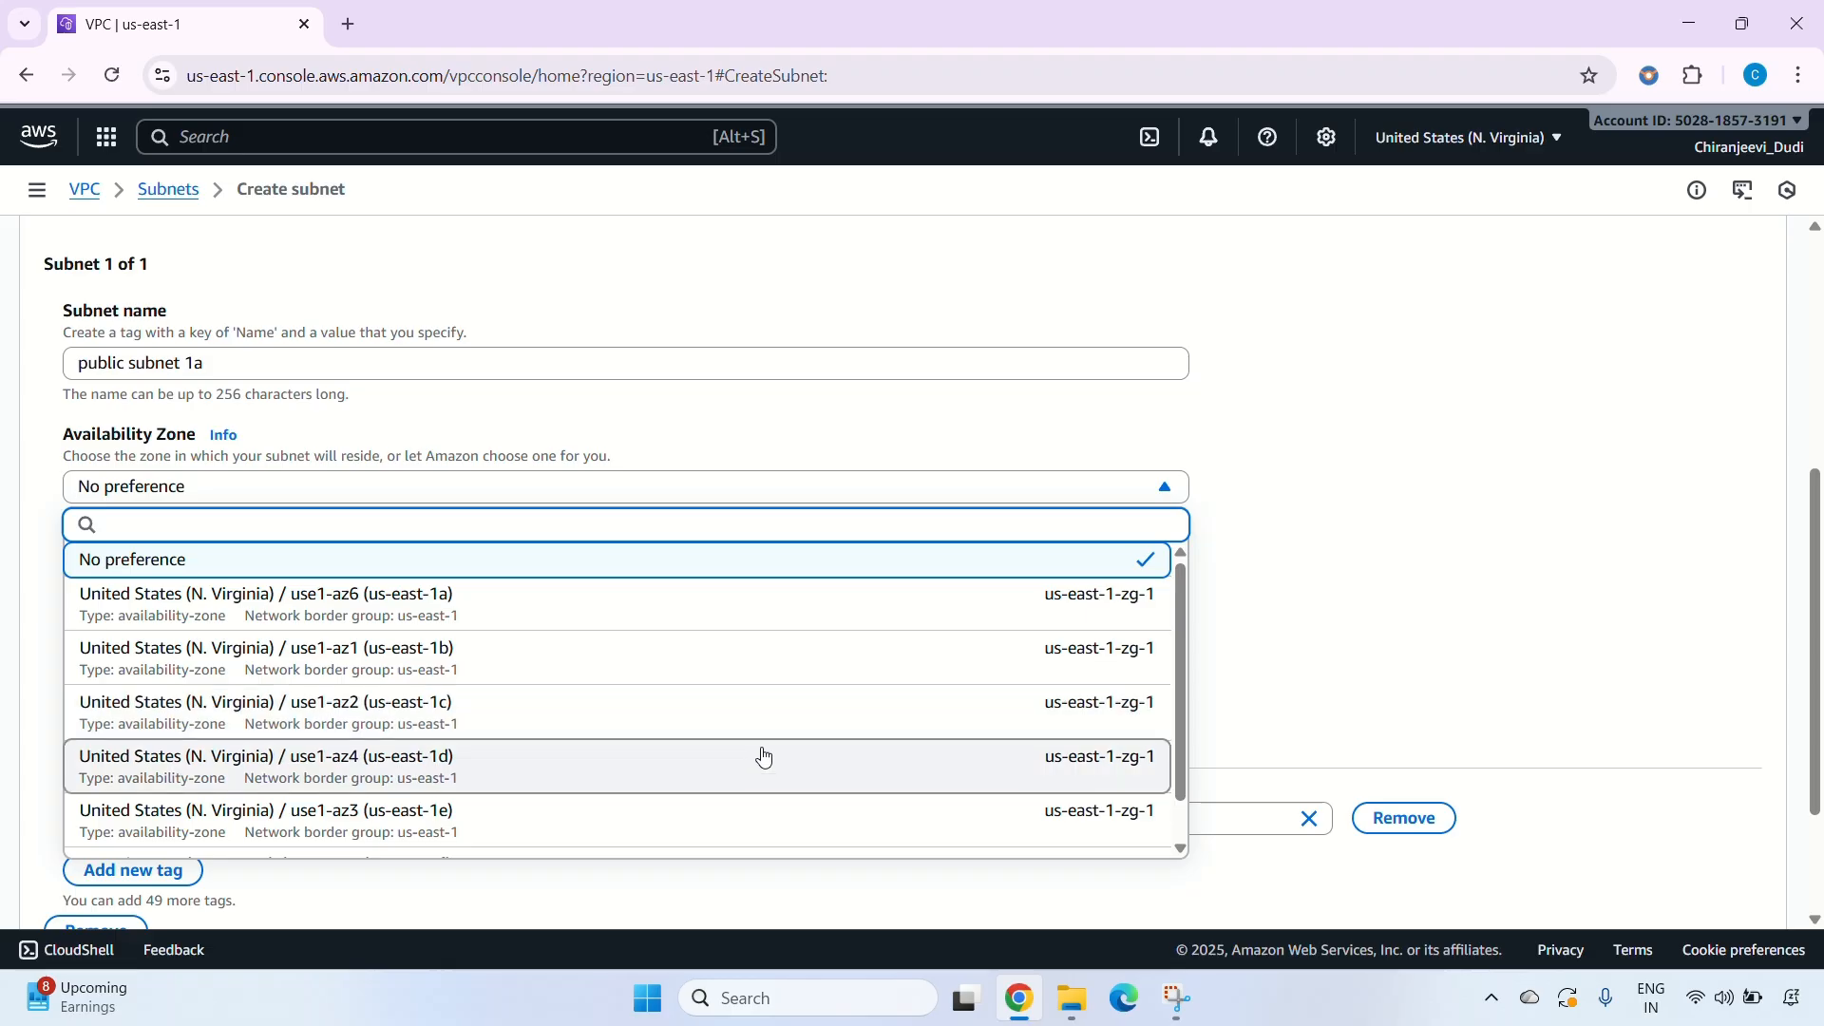
left_click(498, 618)
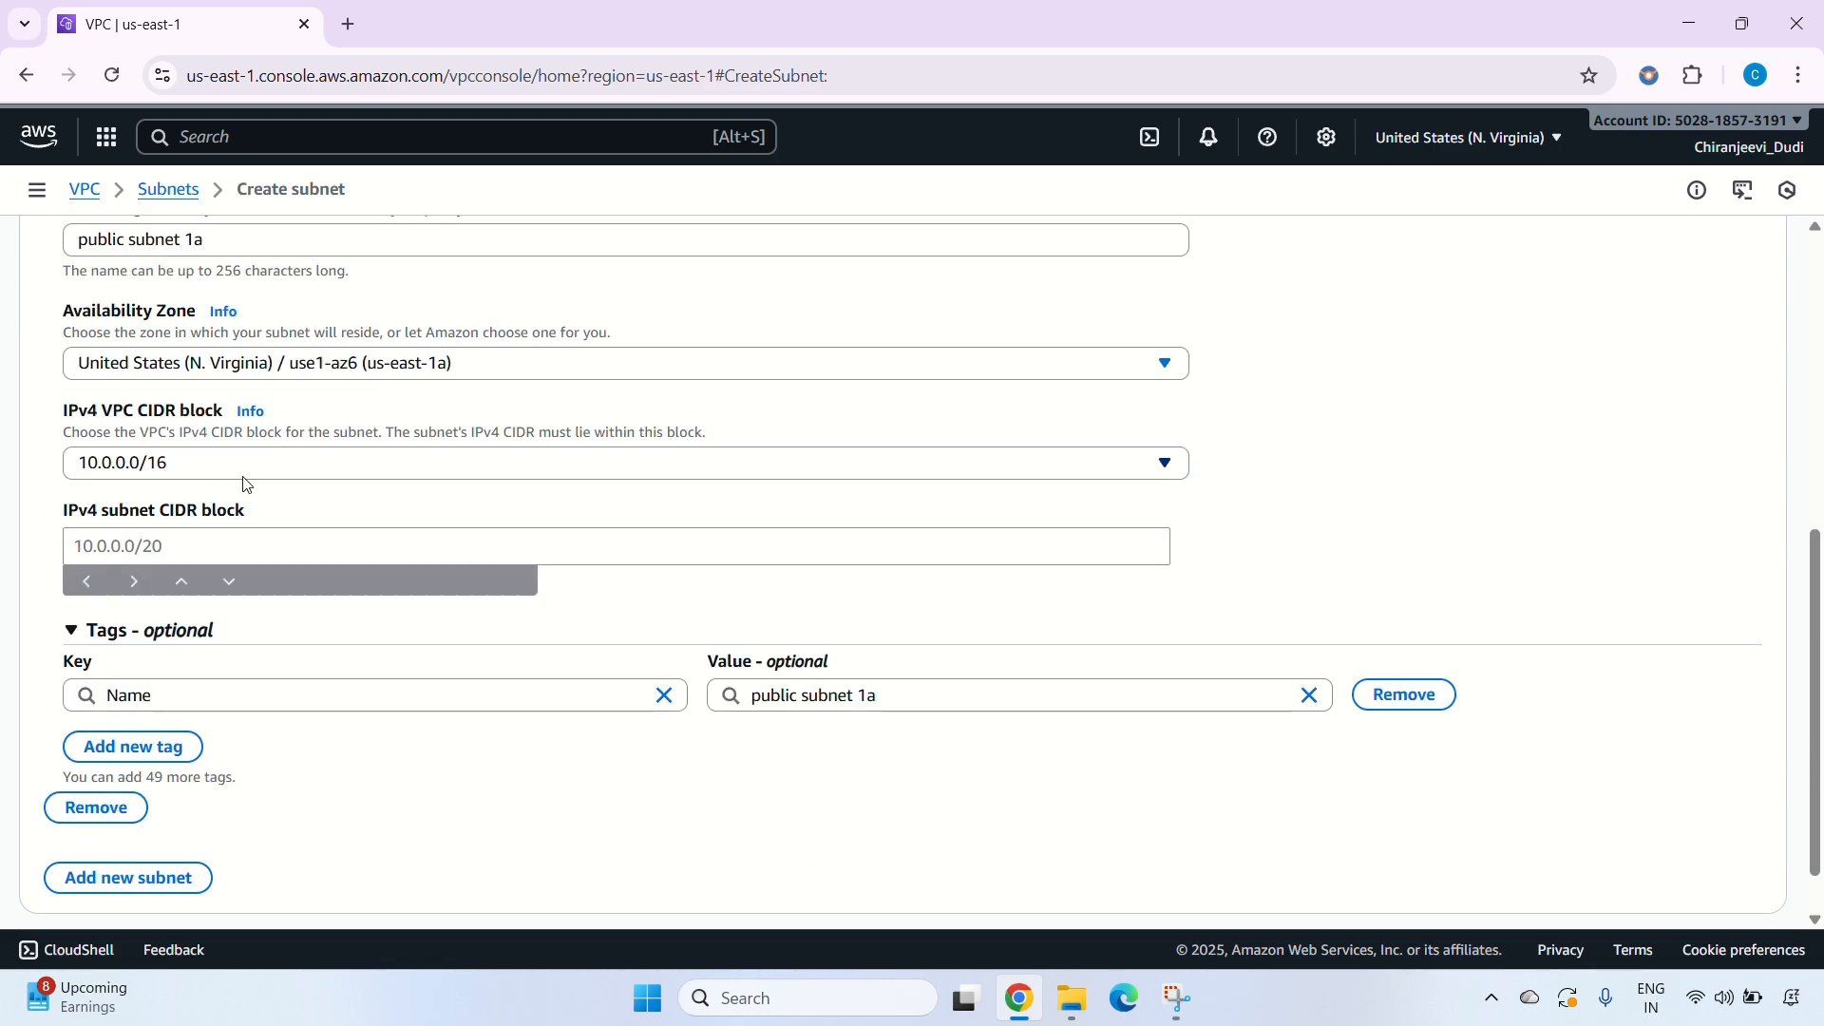
left_click(187, 551)
type("10.0")
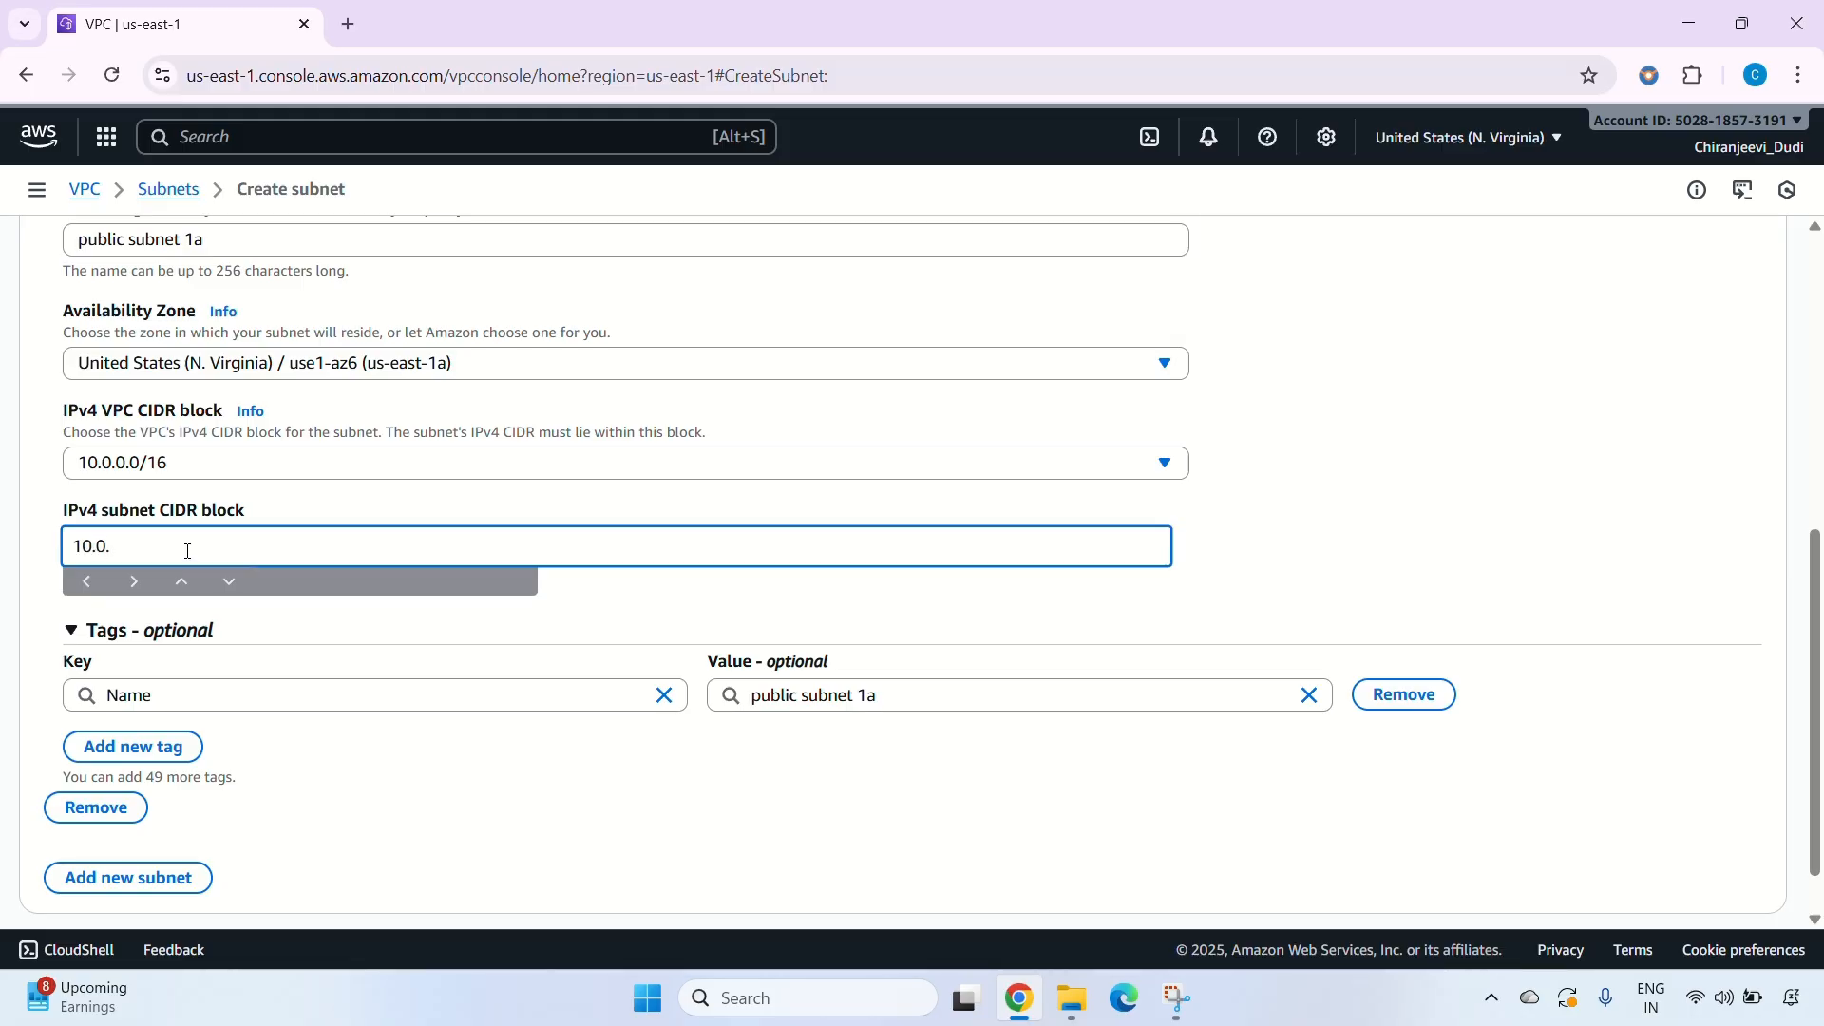
type(".1.0/24")
scroll(257, 798, "down", 1)
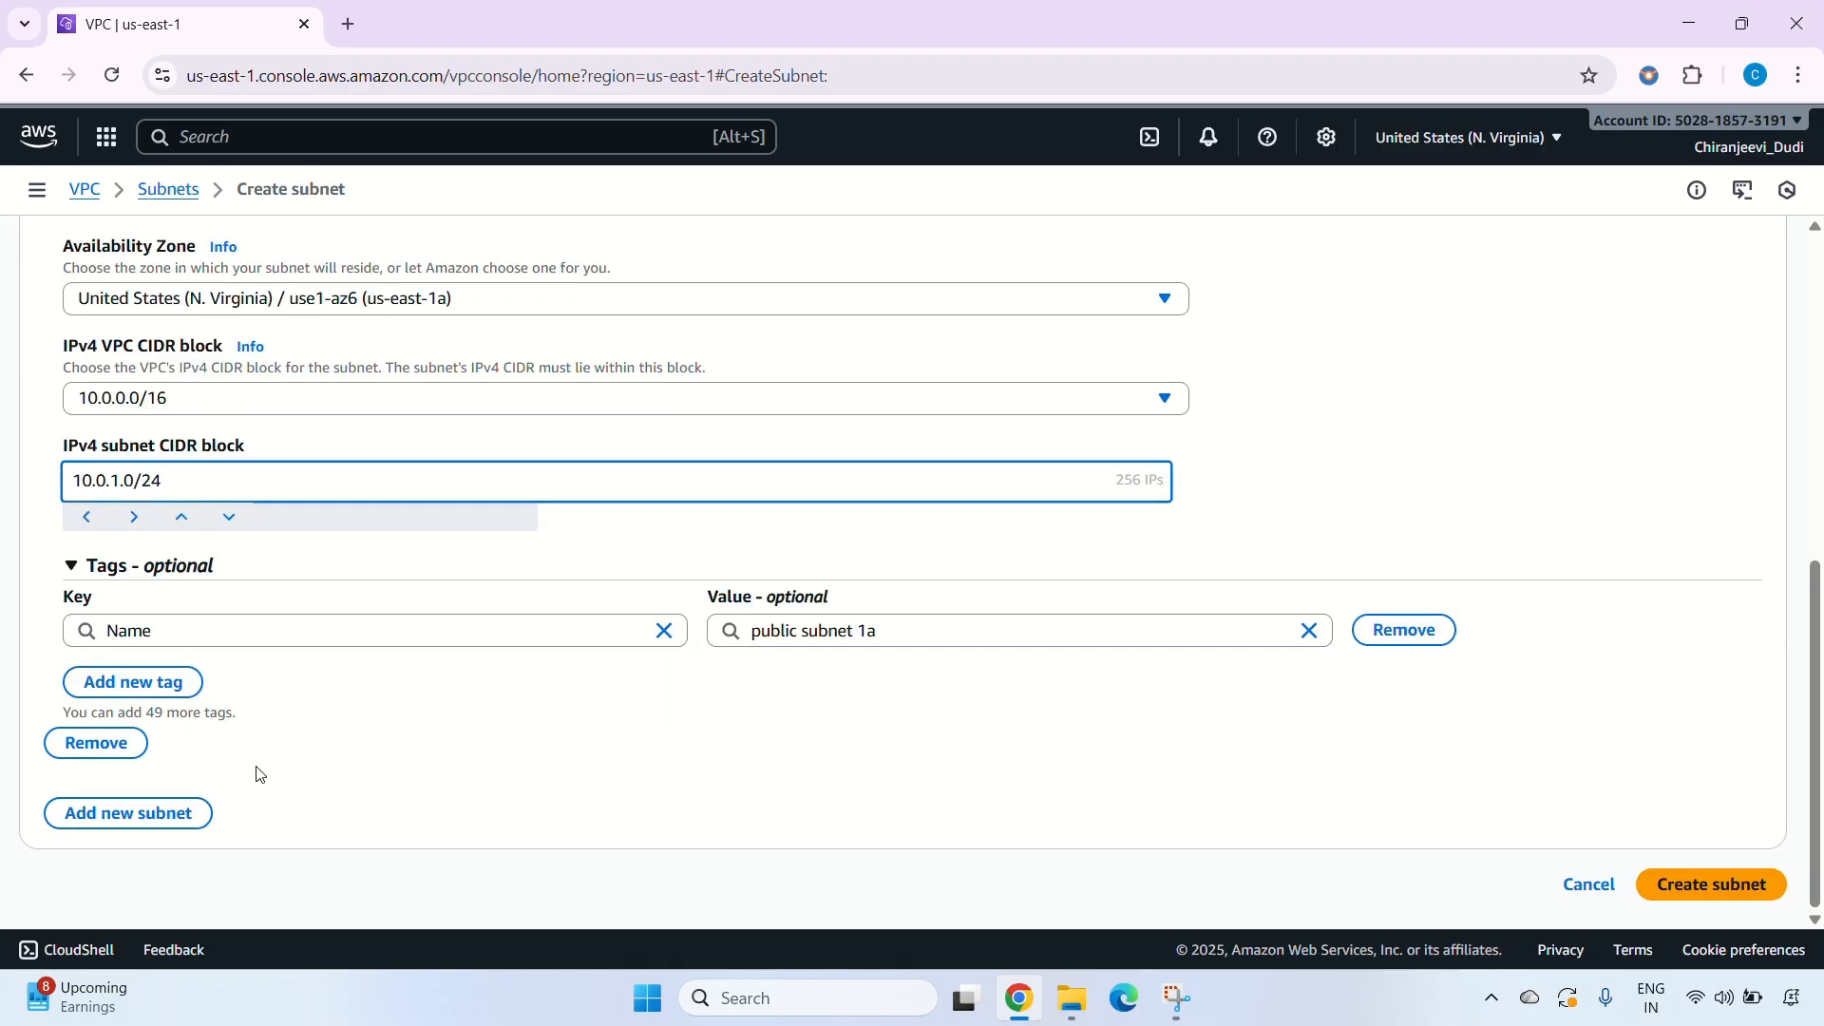
Add a second subnet named private subnet 1a in us-east-1a with the IPv4 CIDR block 10.0.2.0/24, and create both subnets.
left_click(154, 825)
scroll(589, 589, "down", 4)
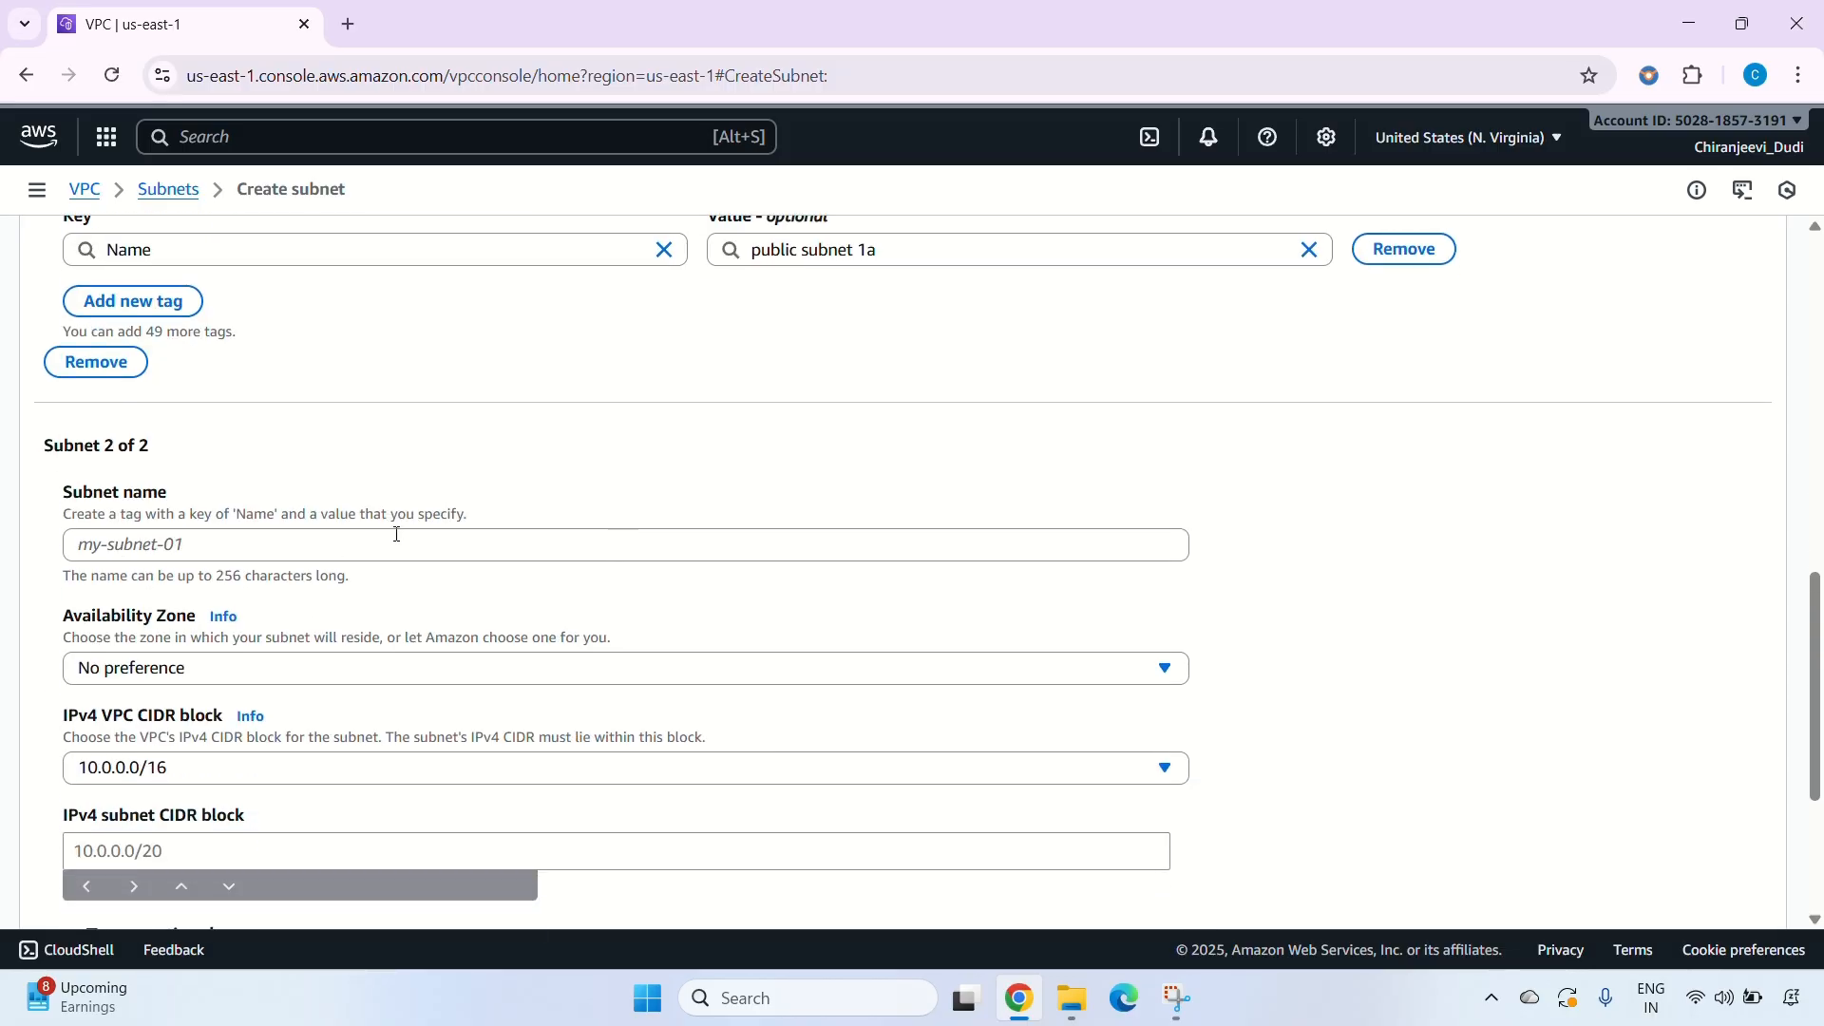
scroll(396, 534, "down", 1)
left_click(359, 488)
type("pri")
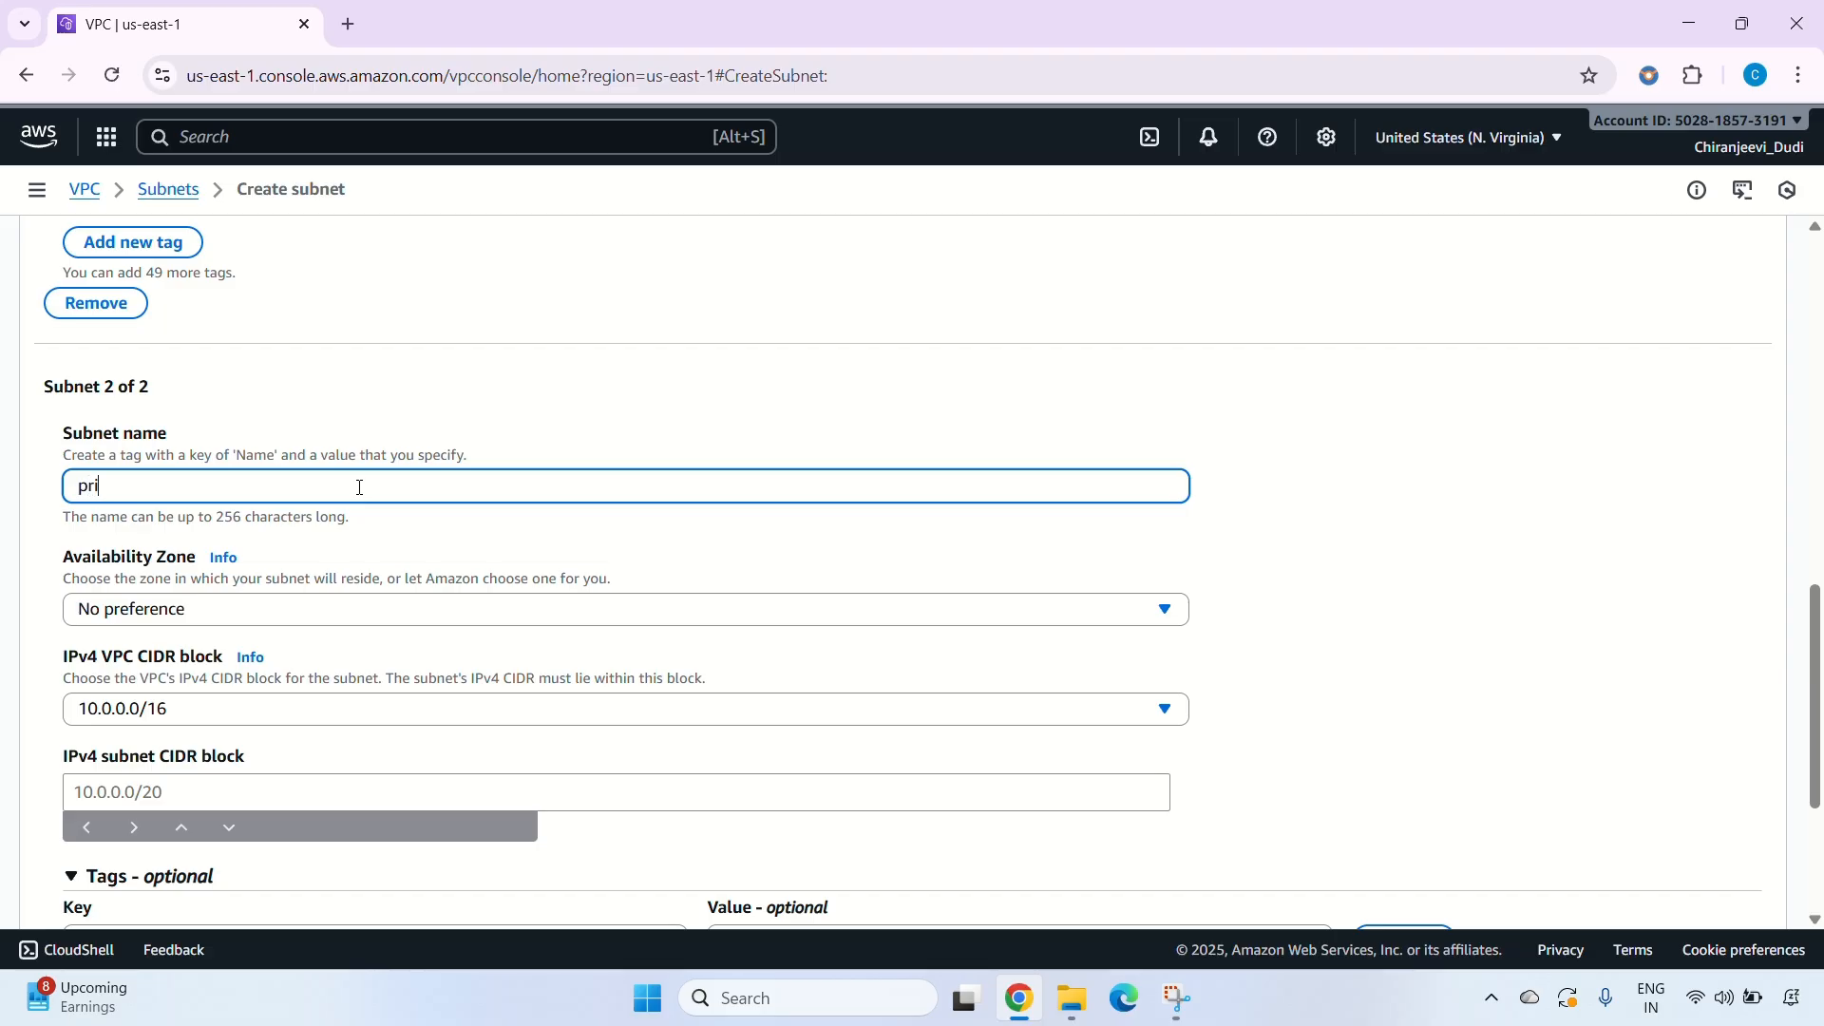
type("vate subnet 1a")
left_click(428, 609)
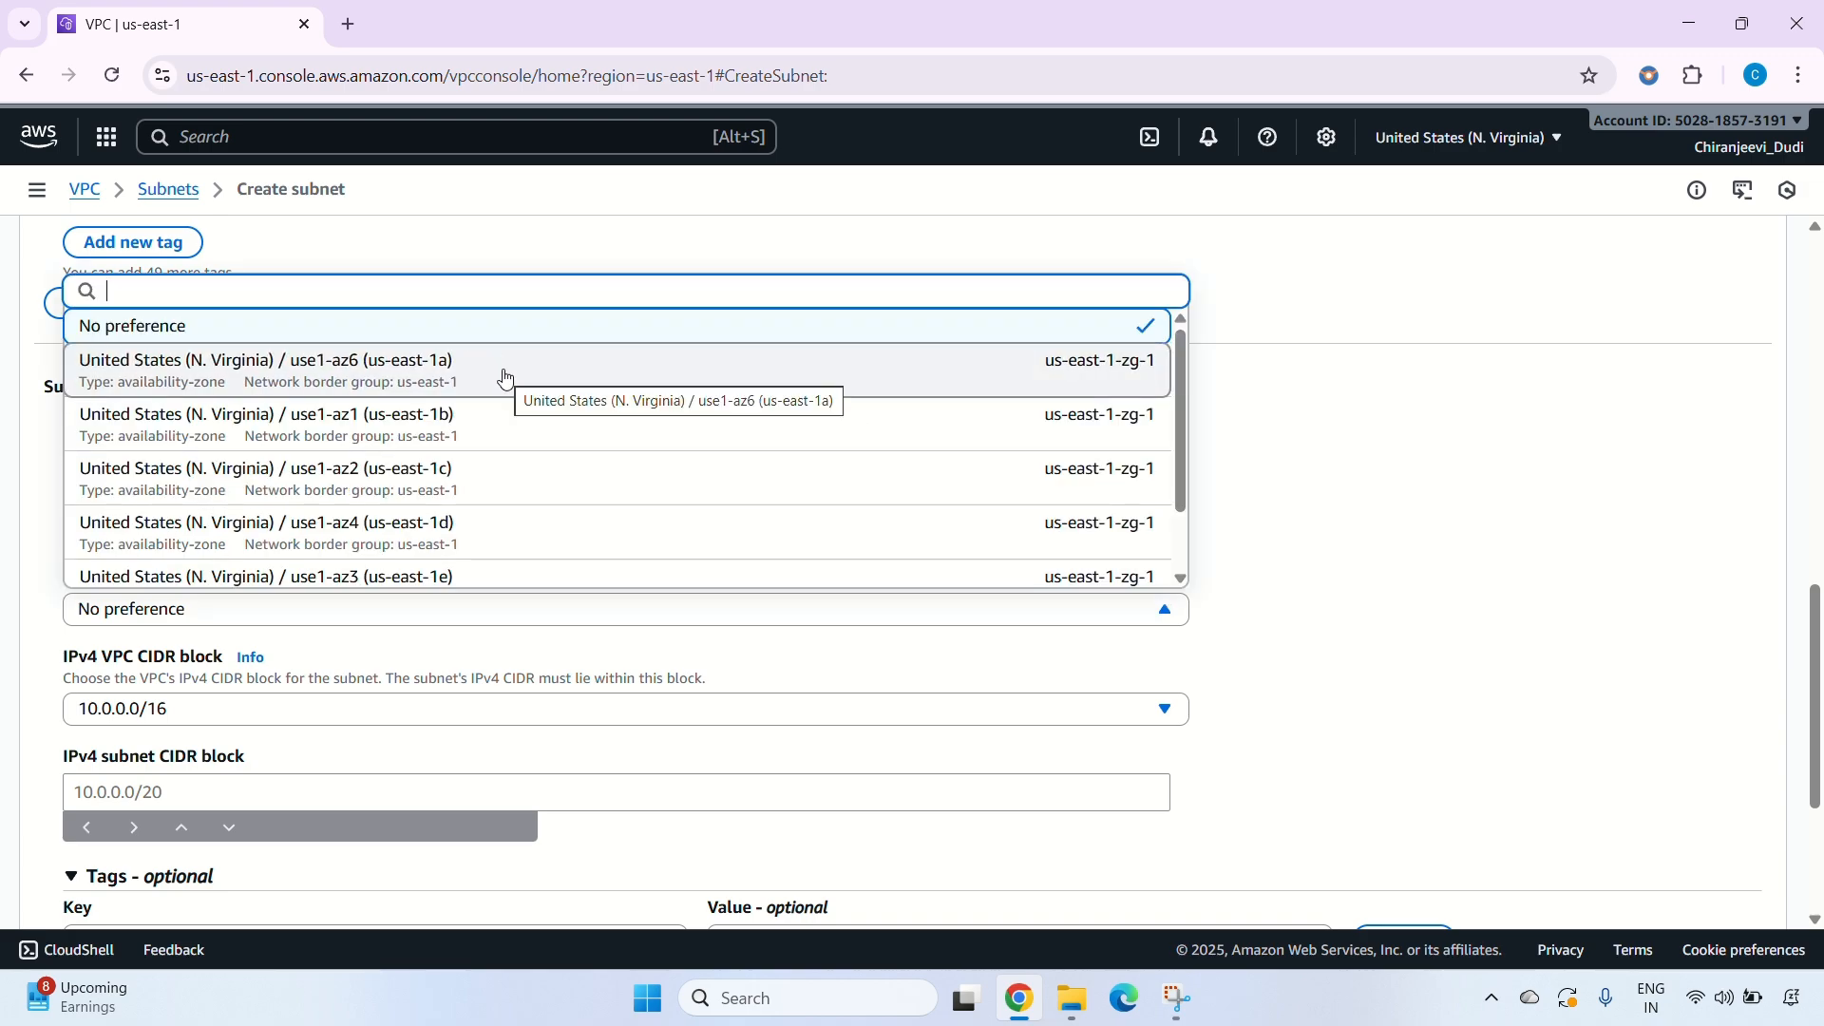
left_click(504, 376)
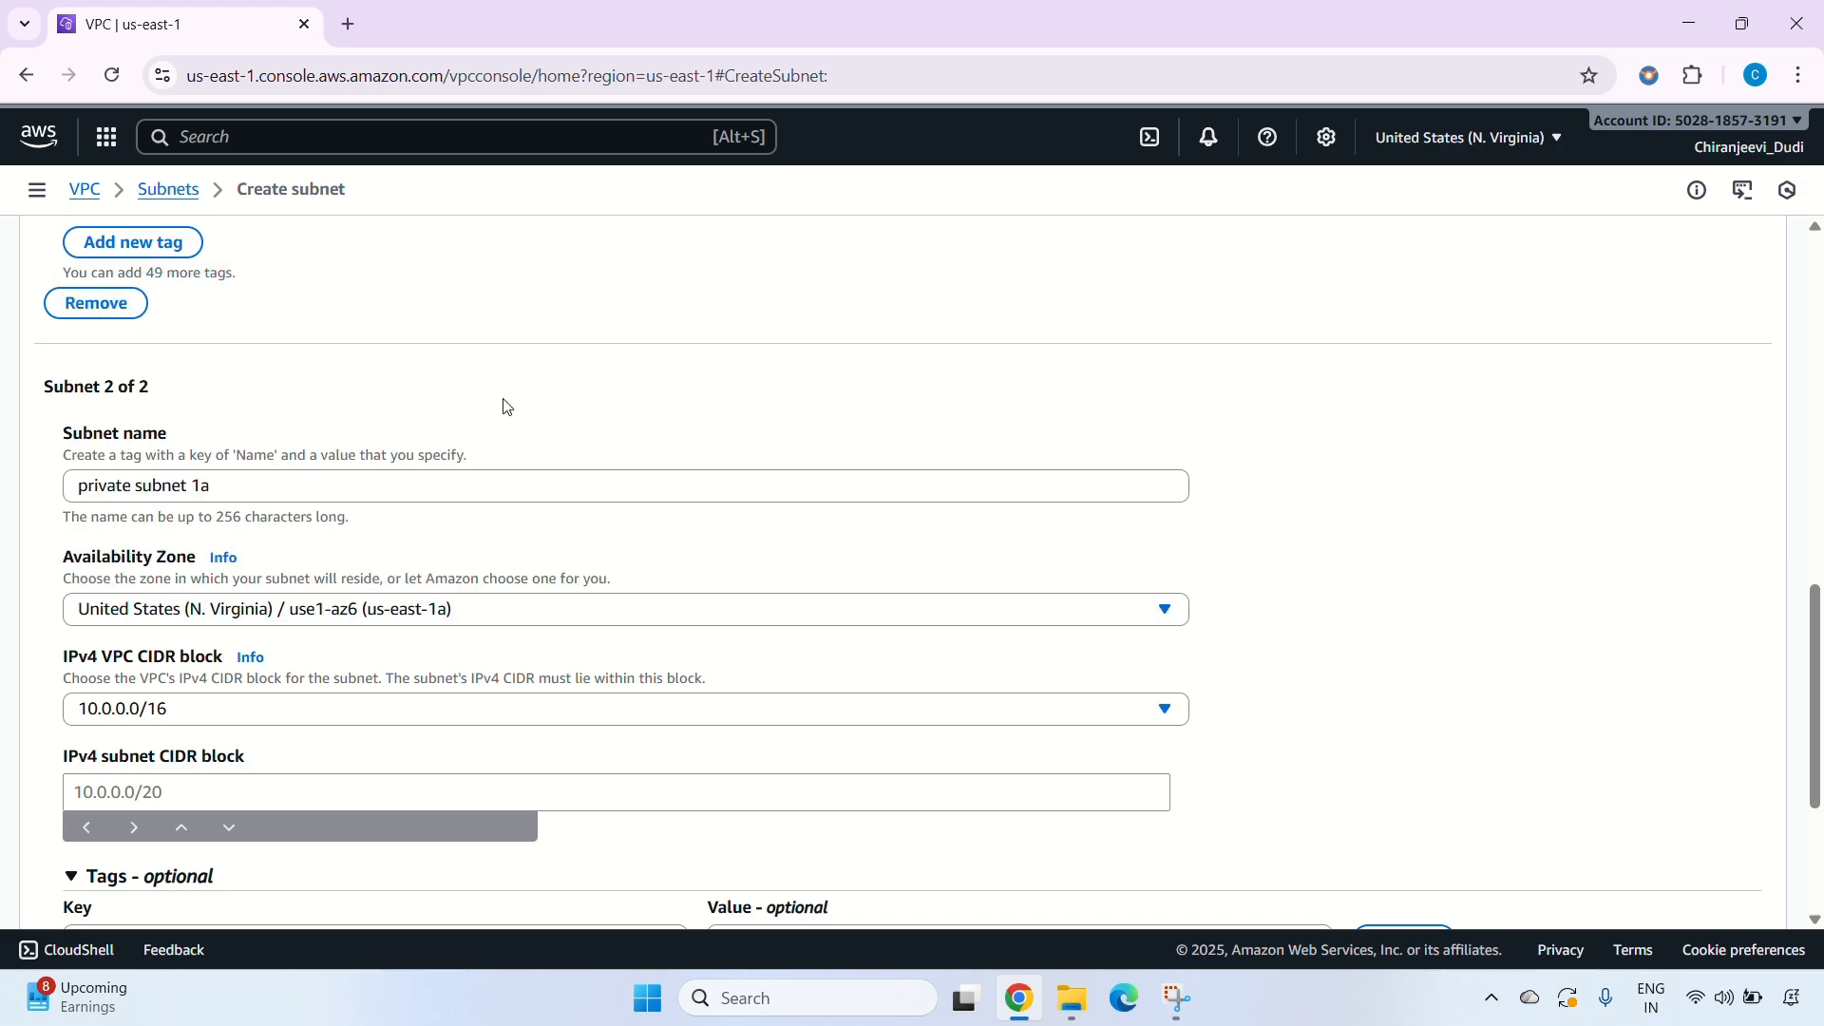
scroll(317, 712, "down", 3)
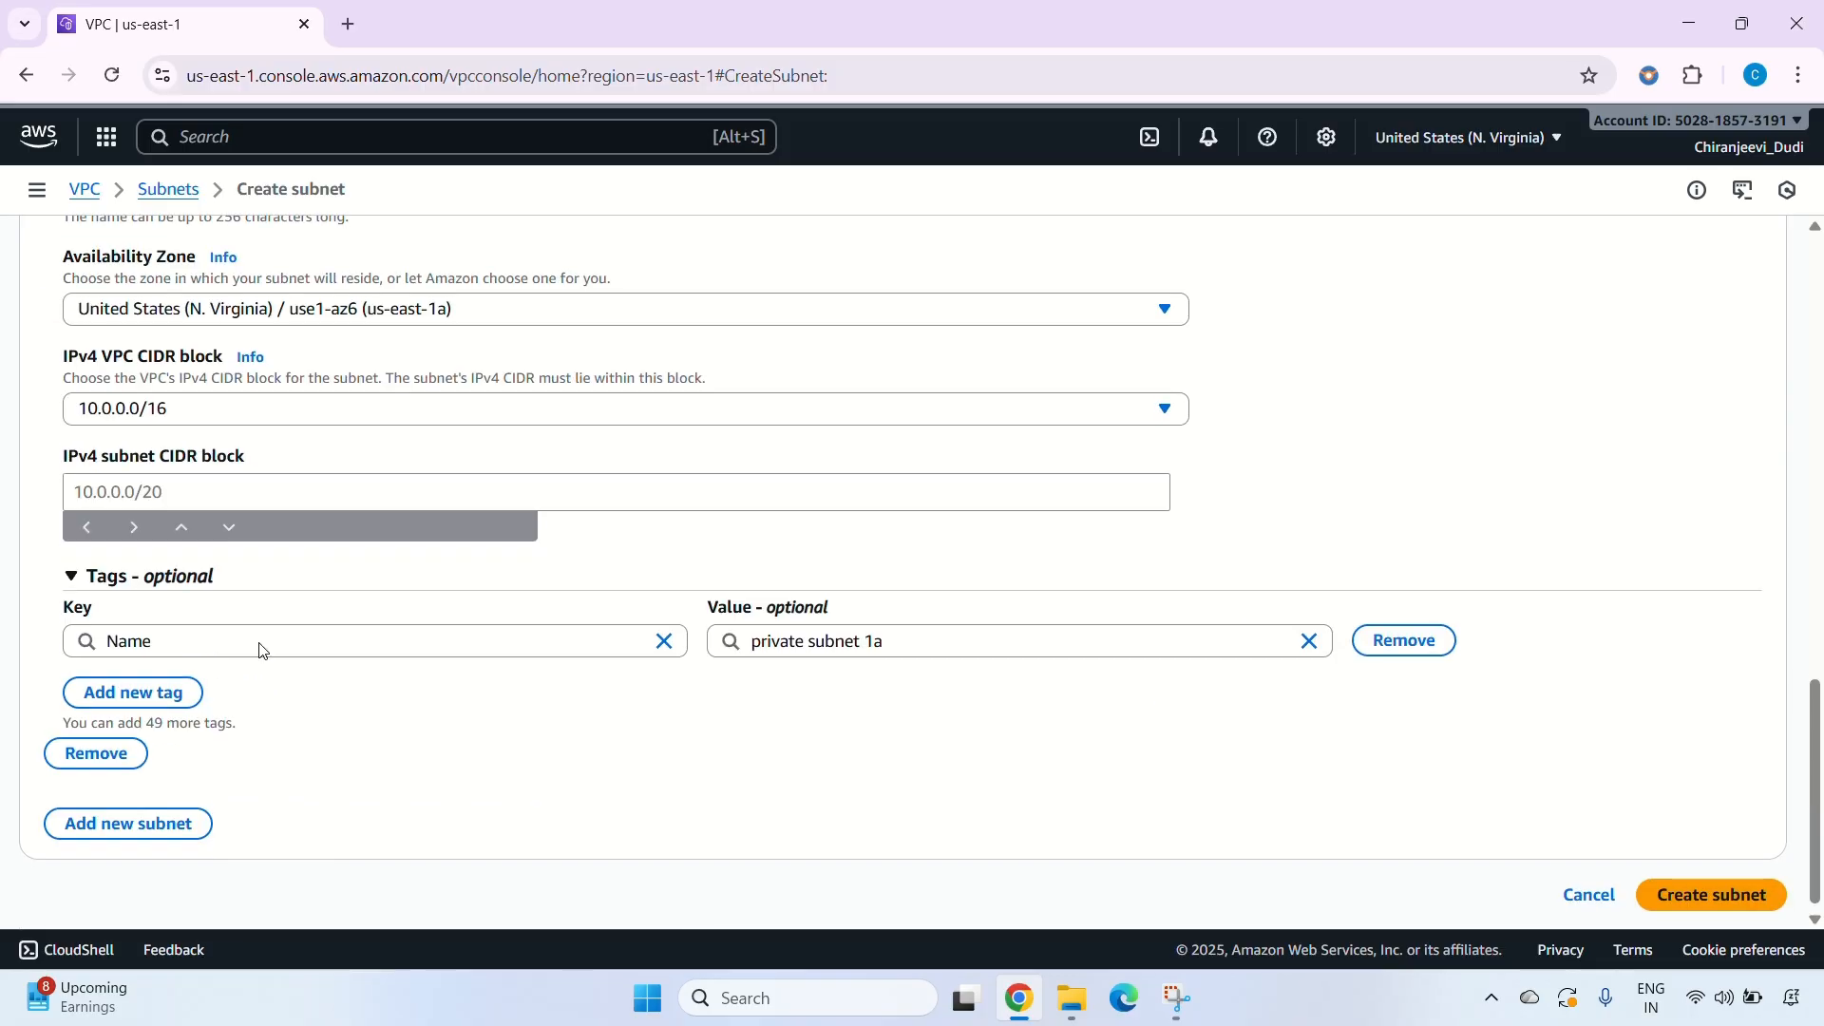
left_click(160, 490)
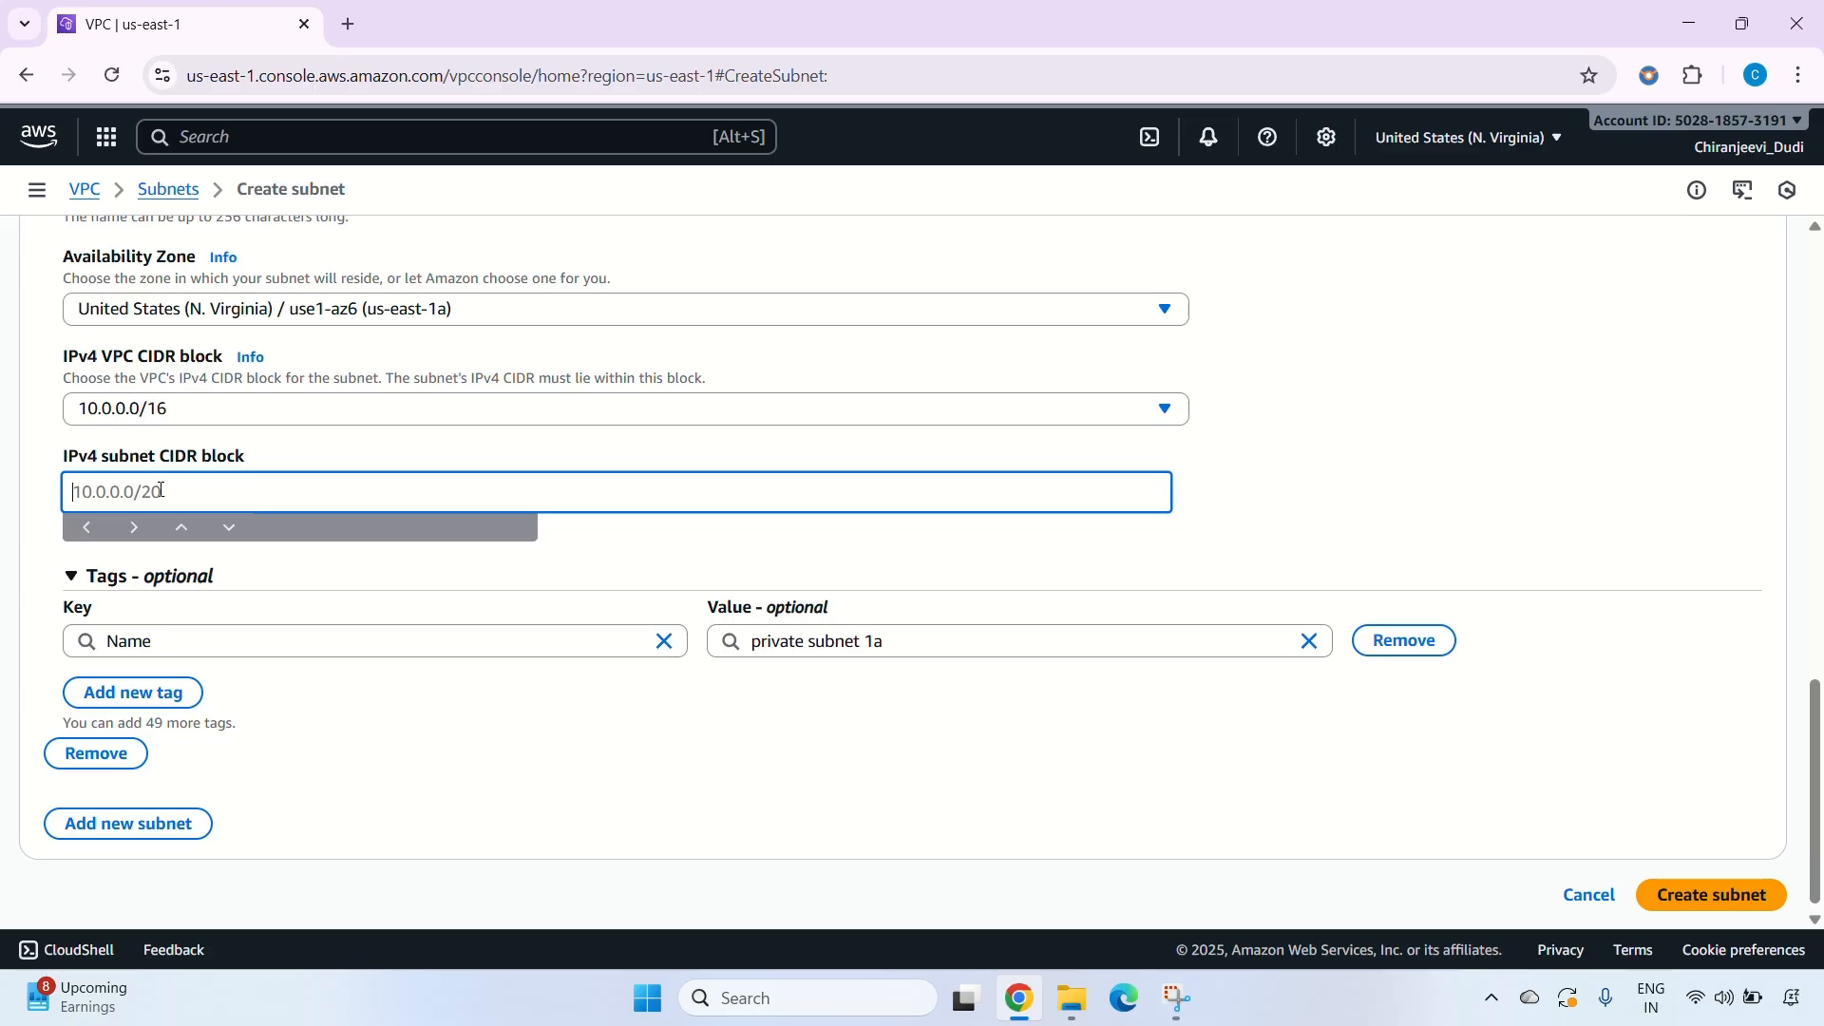
type("10.0.2.0/24")
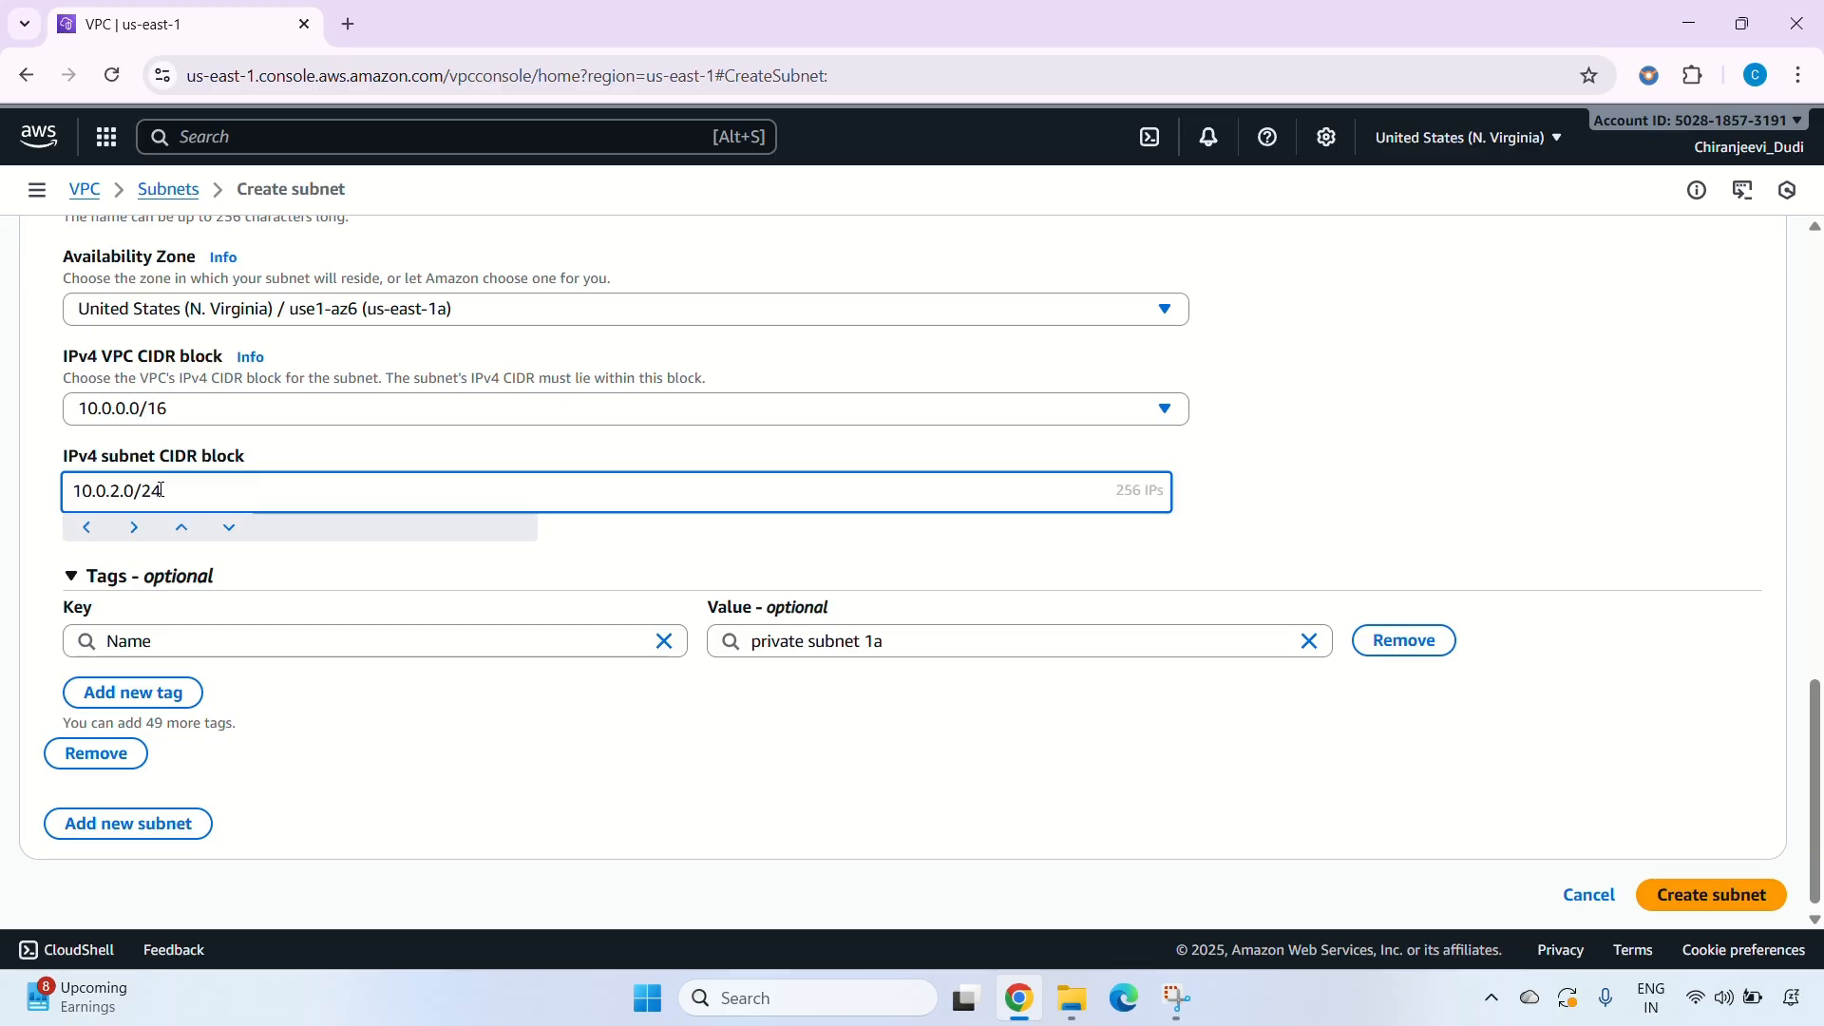
left_click(1708, 894)
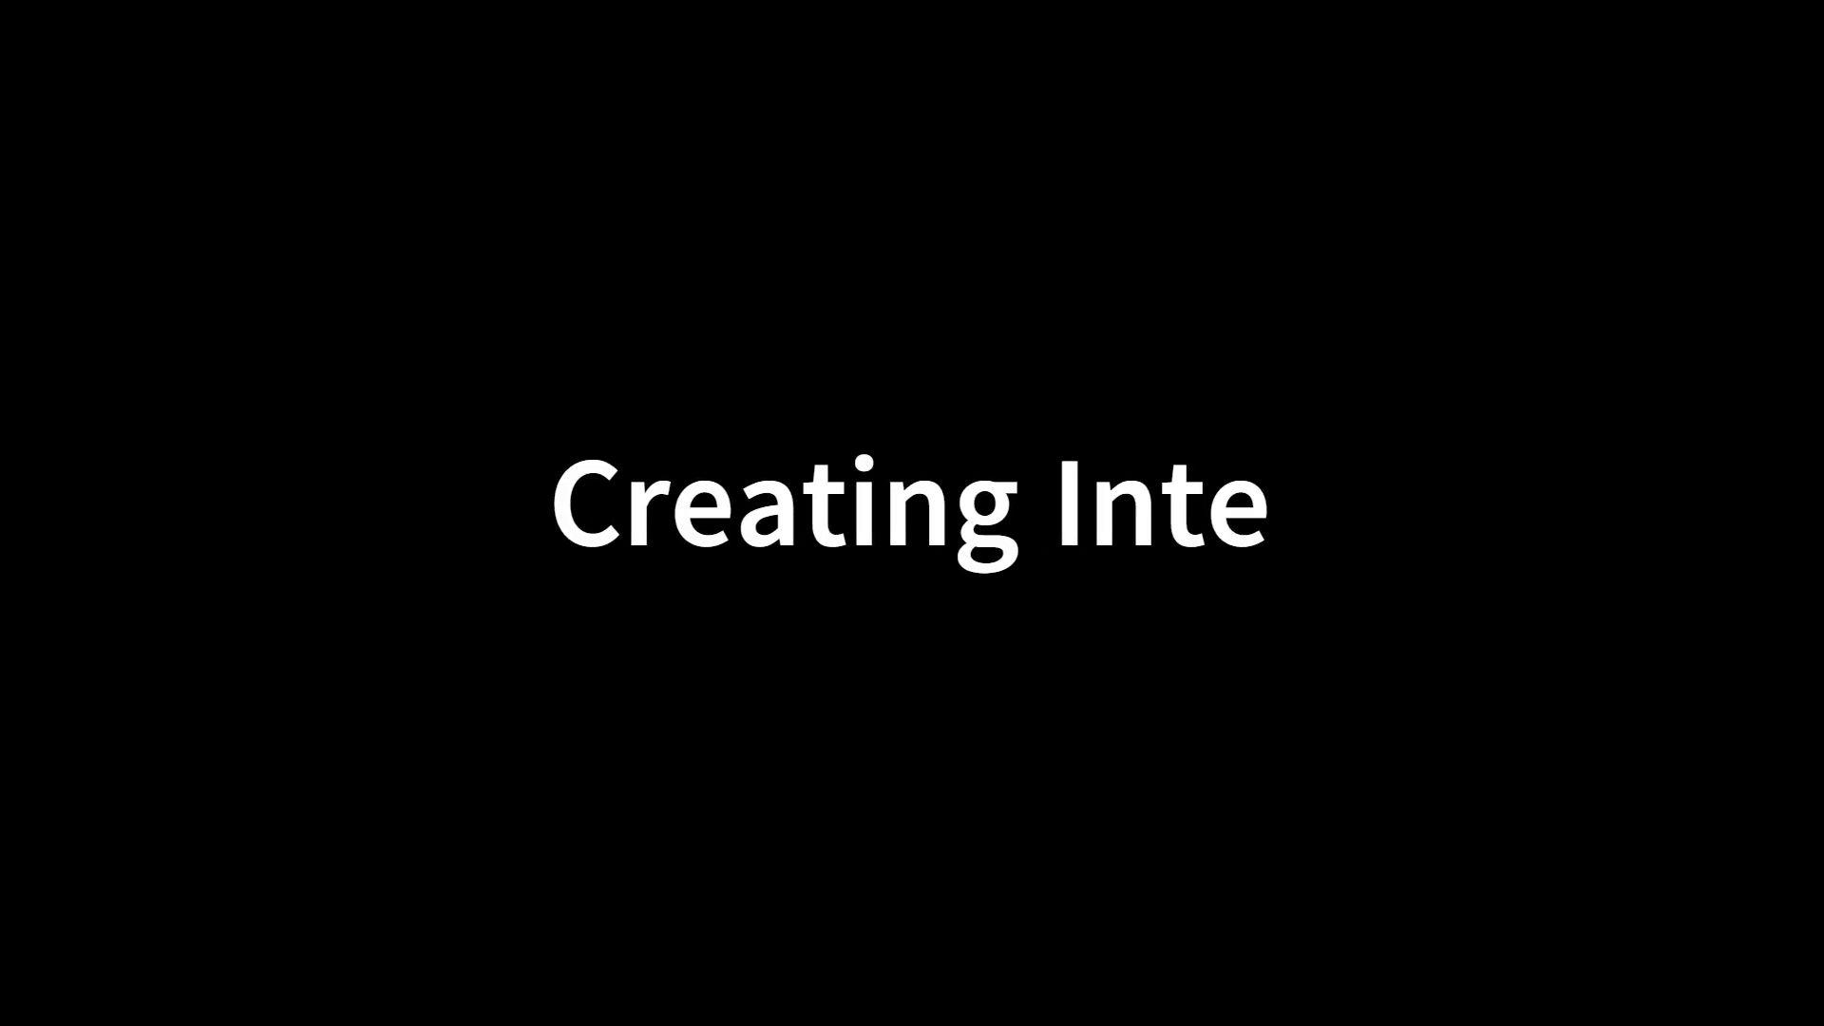
Create an internet gateway with the name tag demo-igw.
left_click(84, 529)
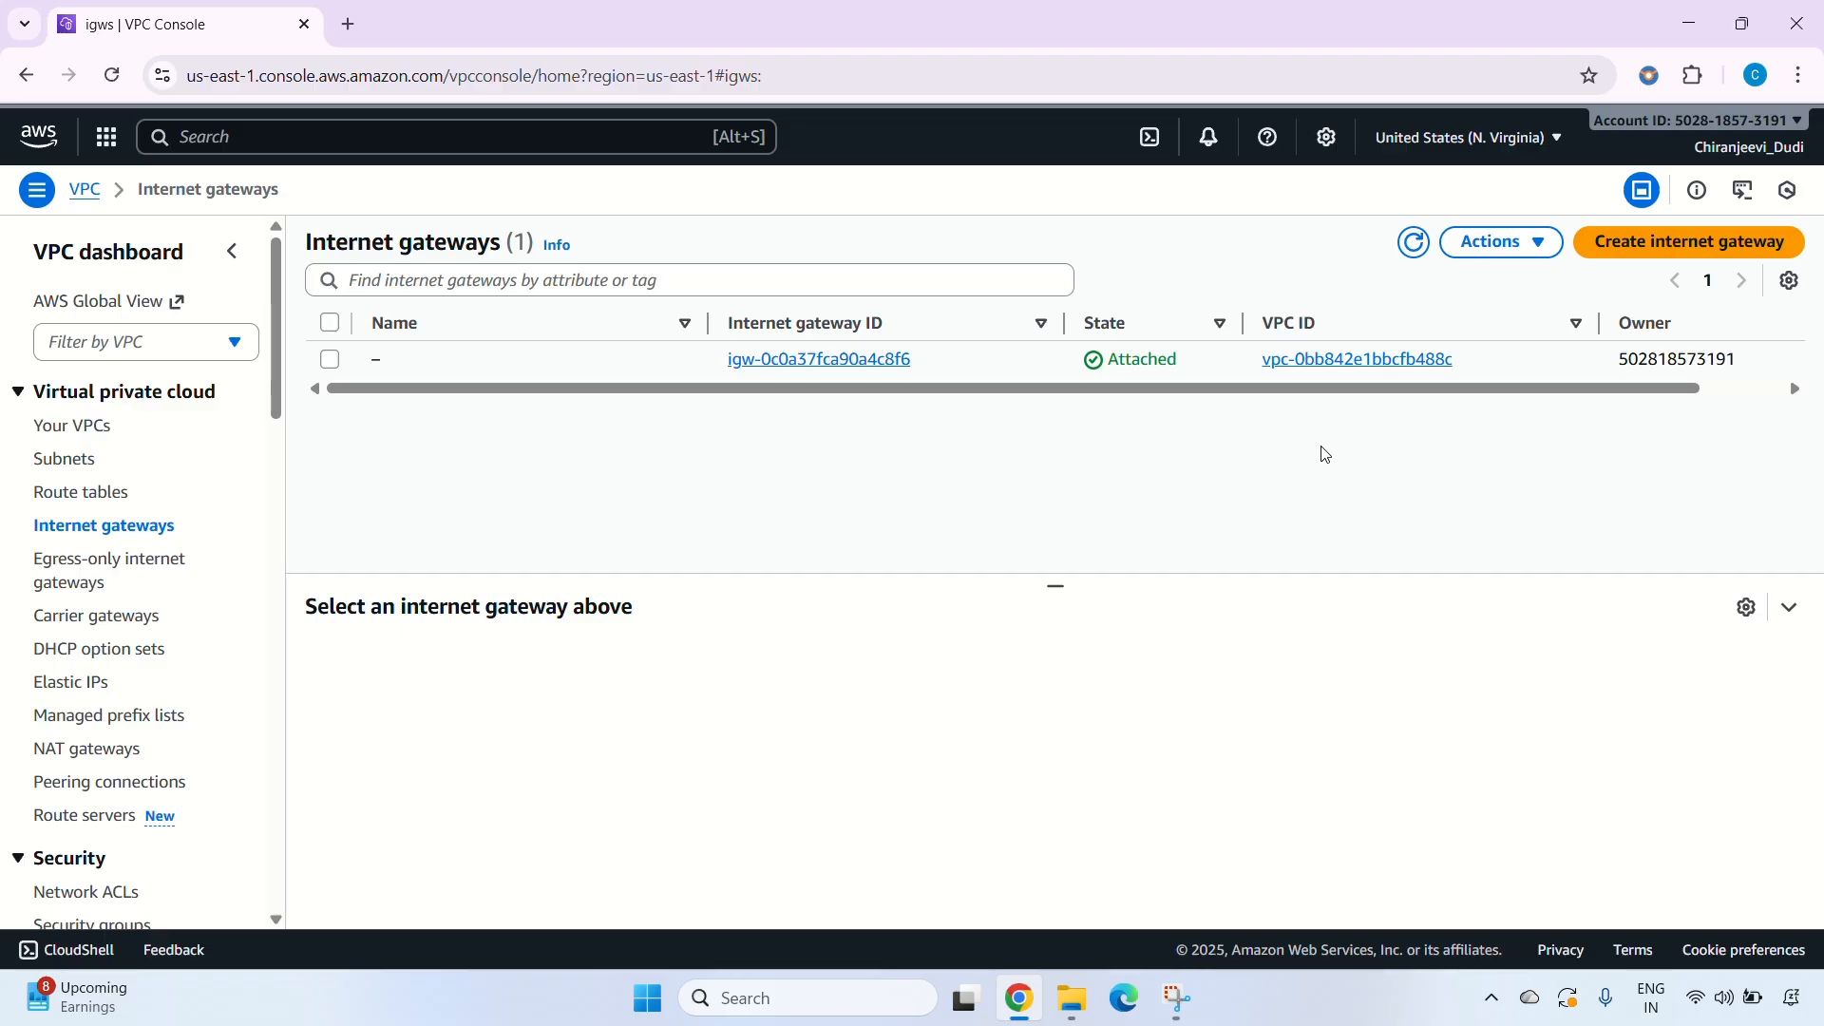
left_click(1638, 250)
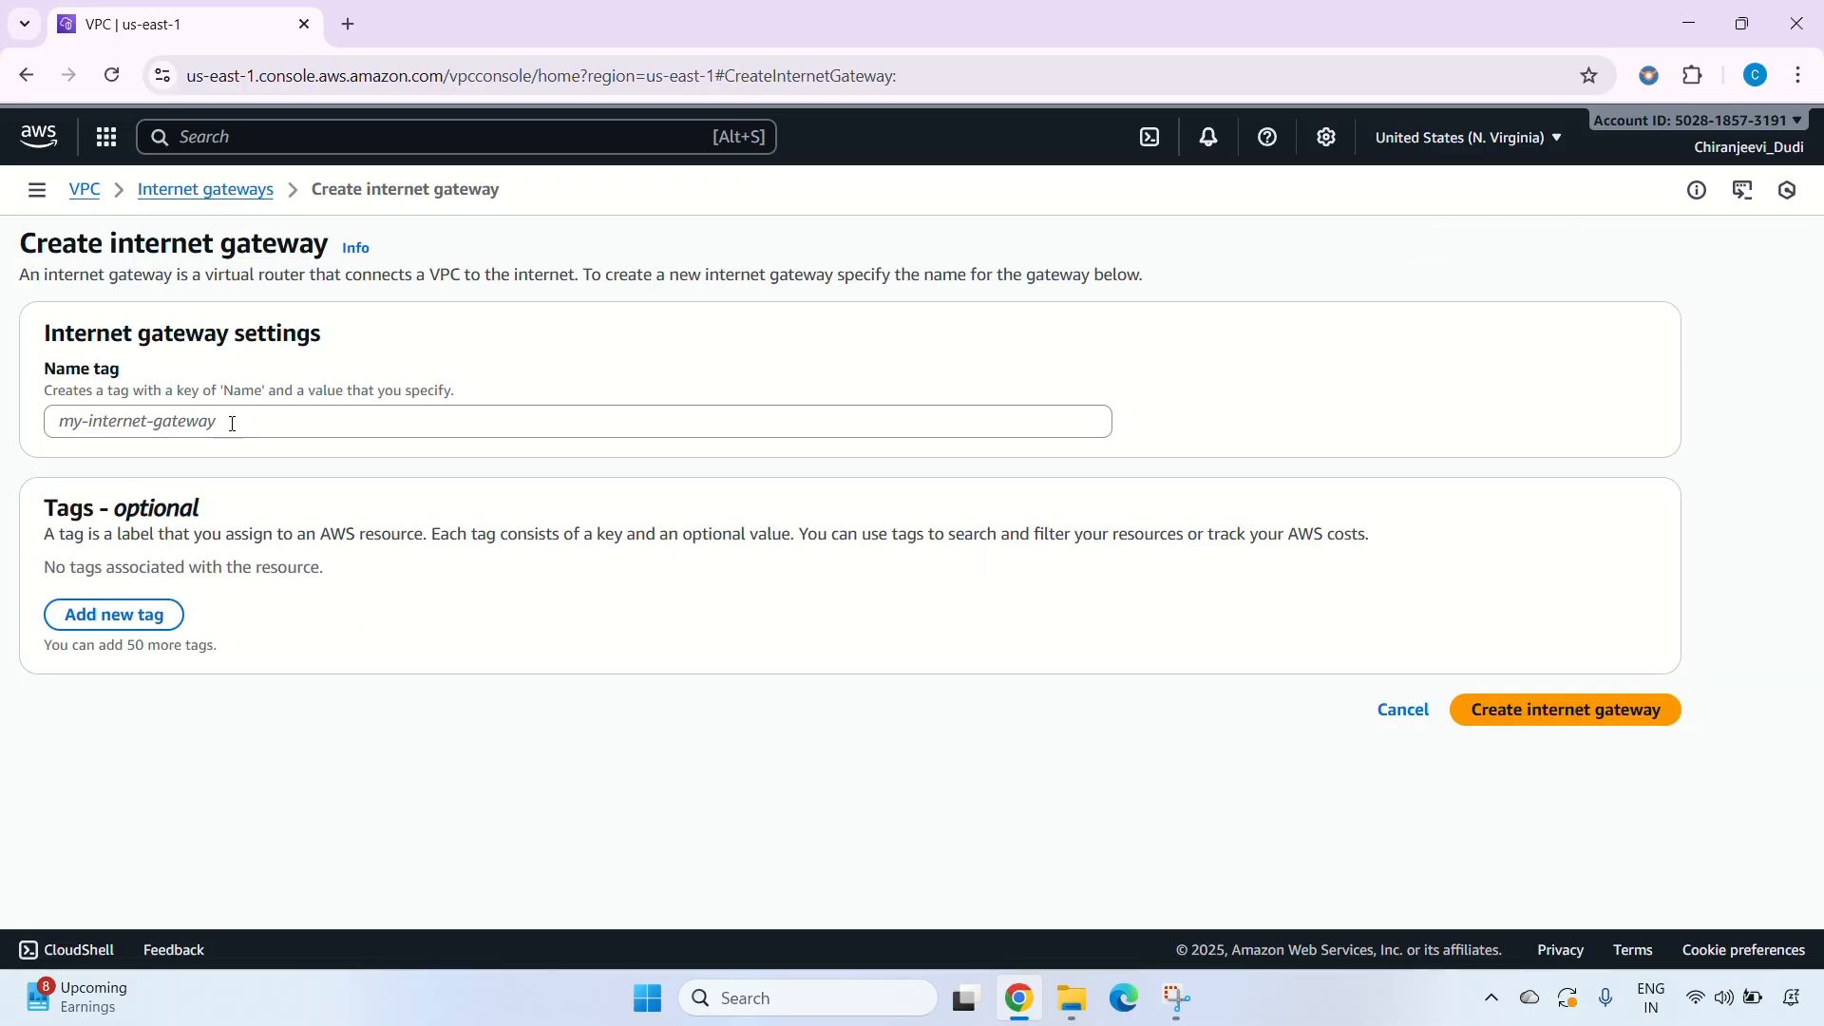
left_click(161, 429)
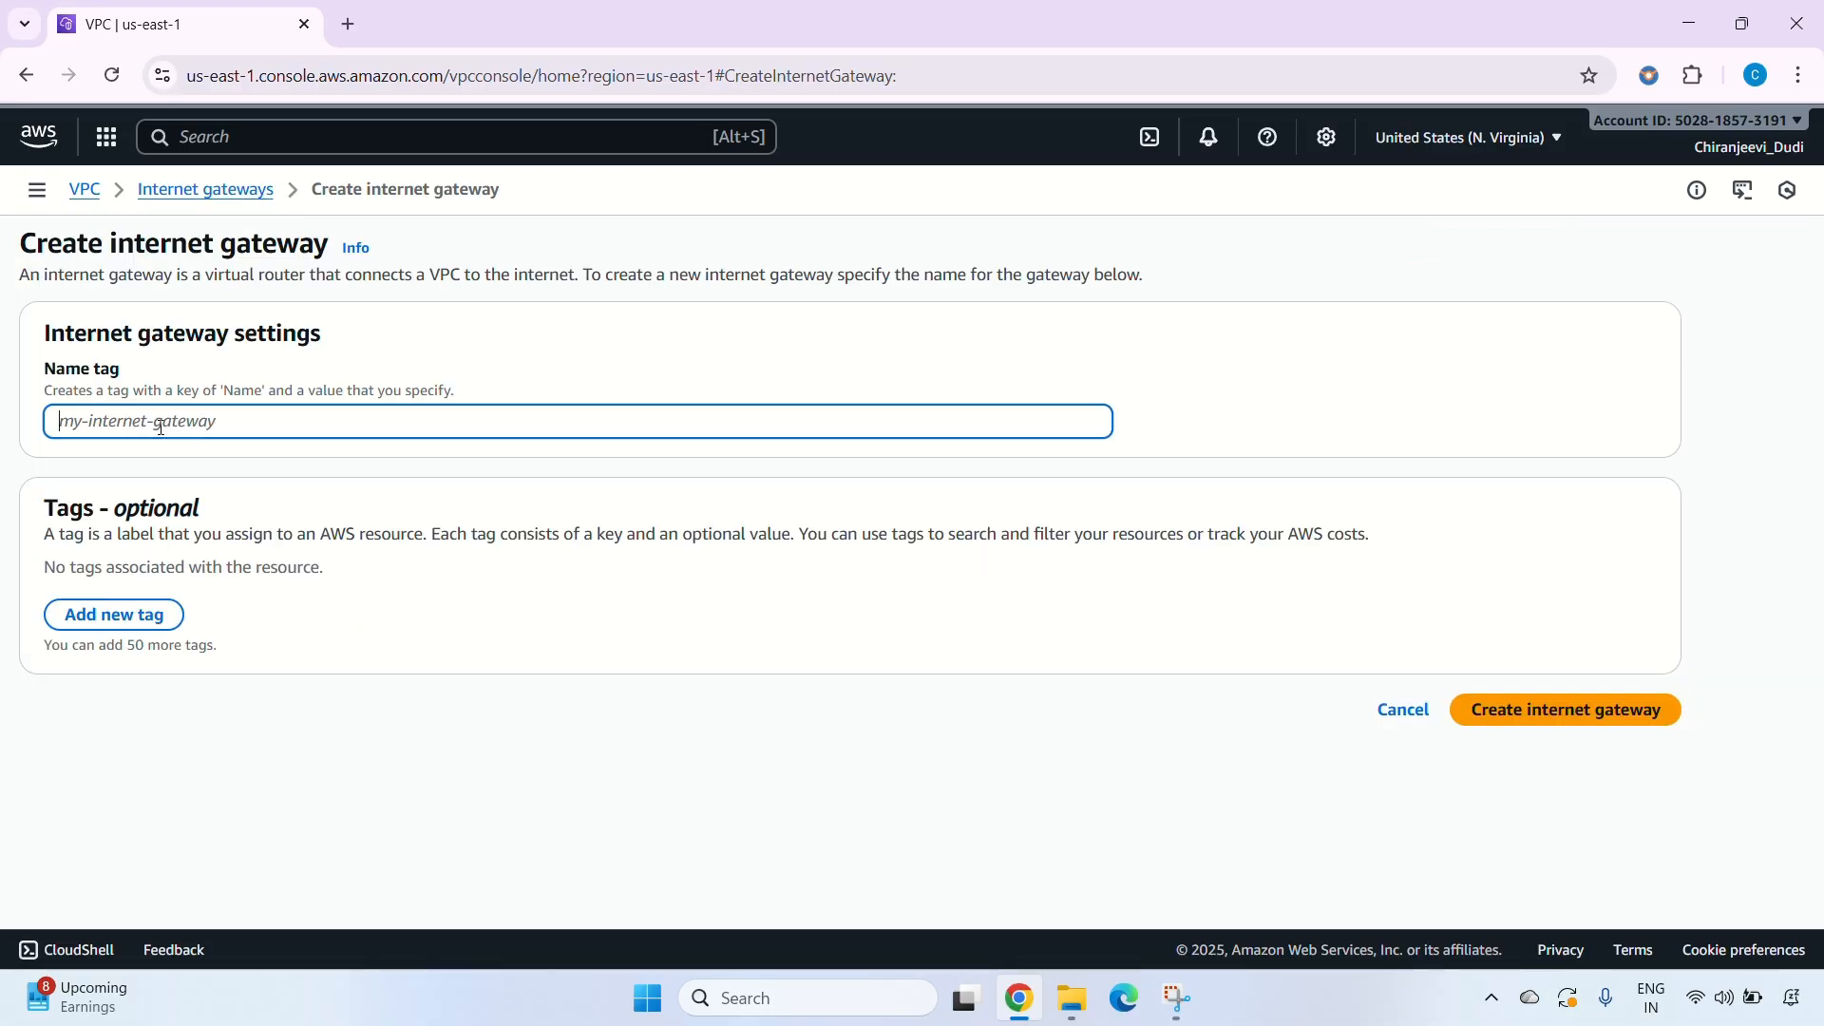
type("demo-igw")
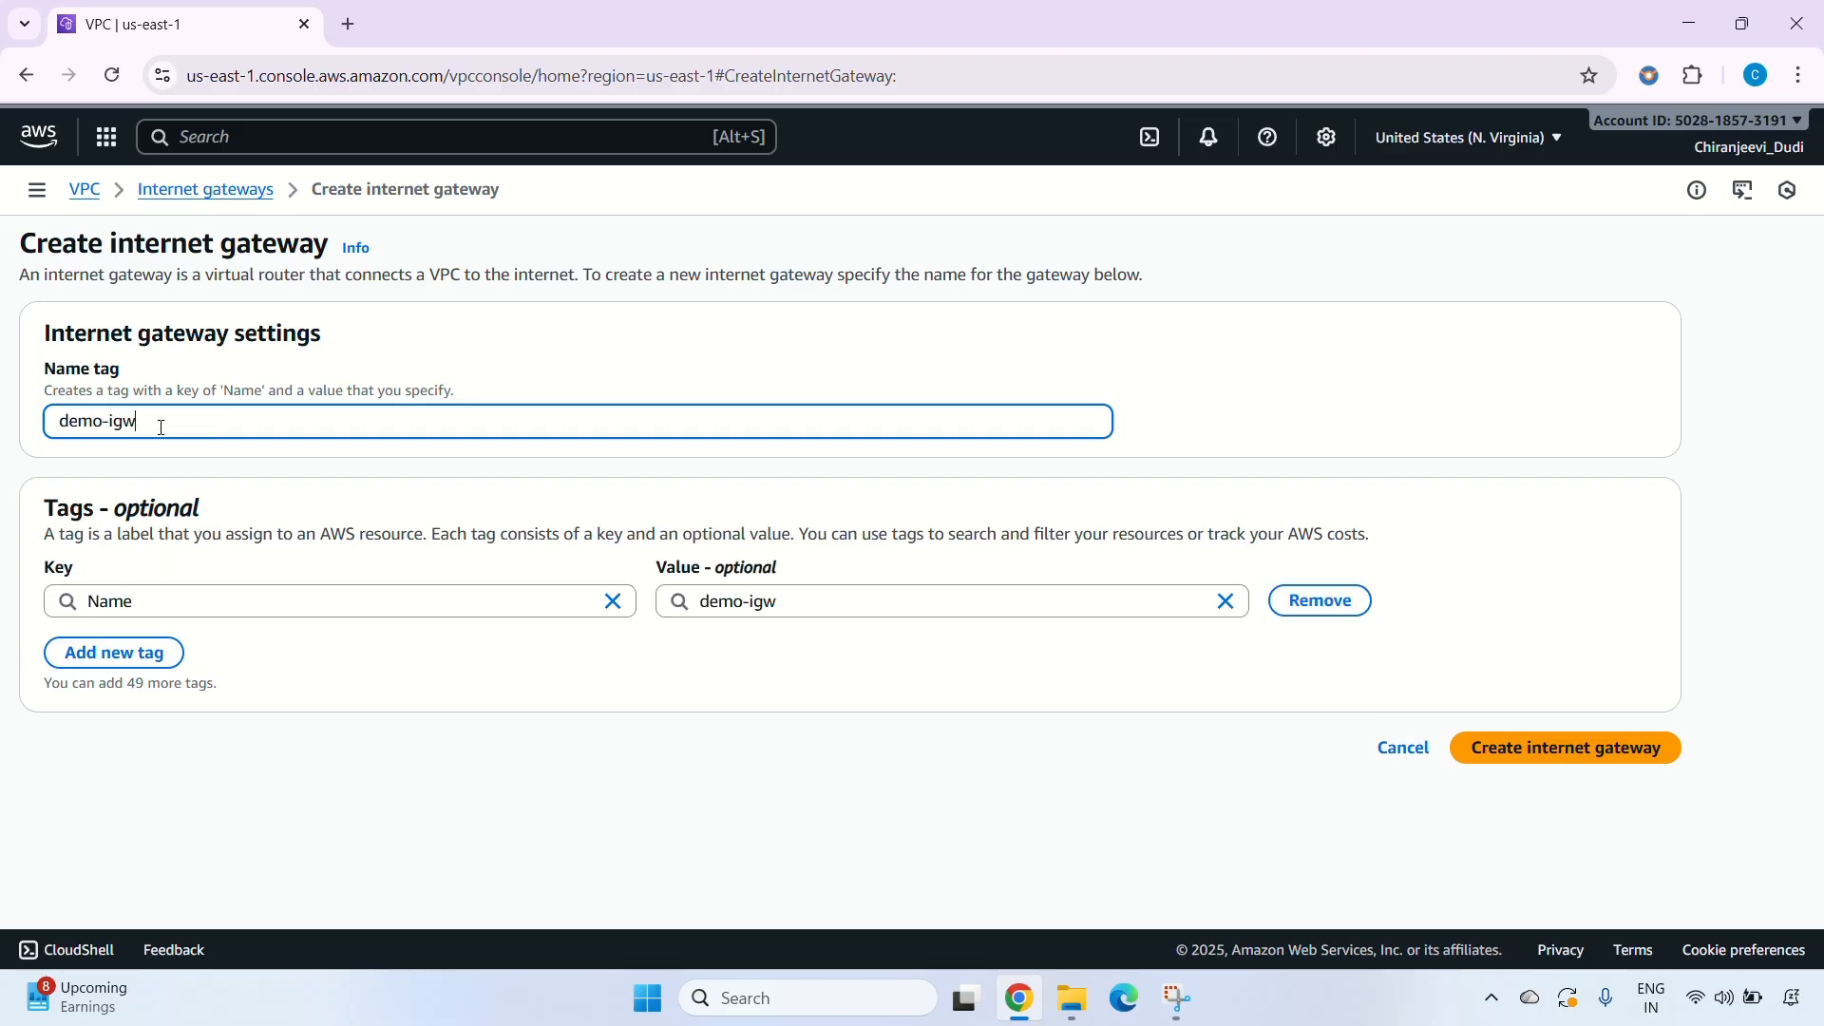
left_click(1501, 747)
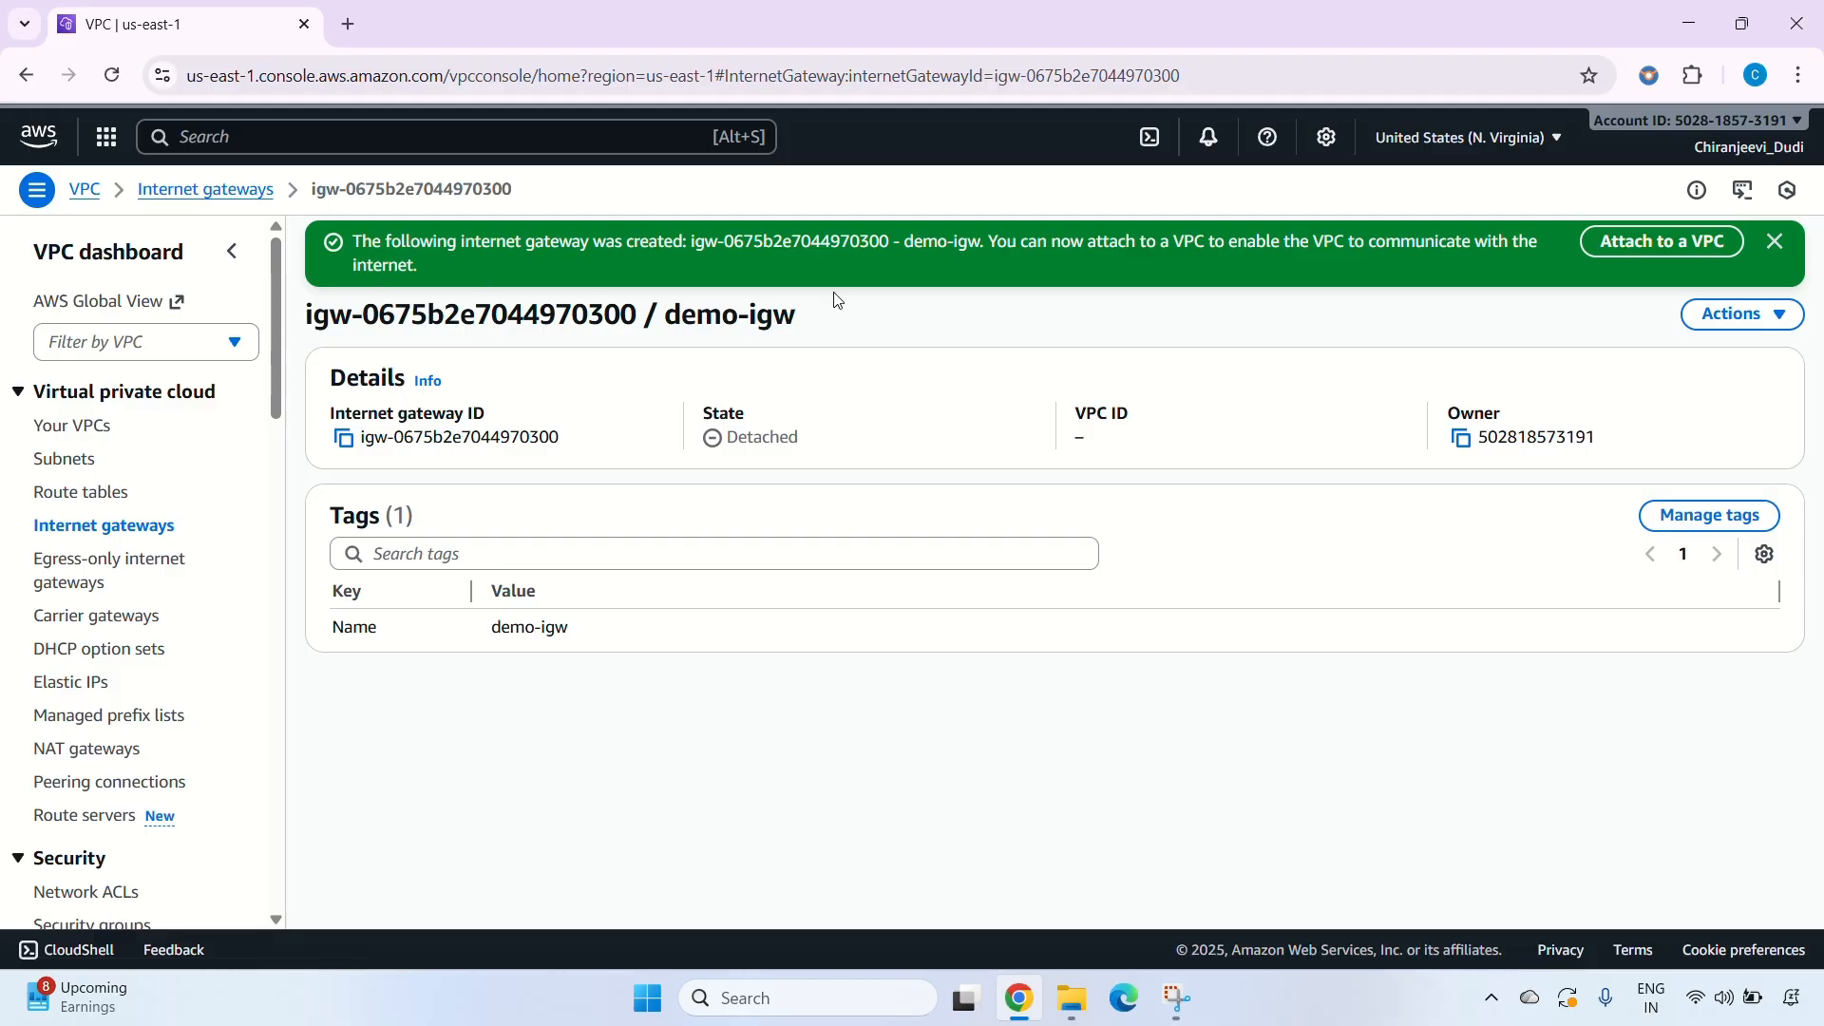
Attach the demo-igw internet gateway to demo-vpc.
left_click(1662, 244)
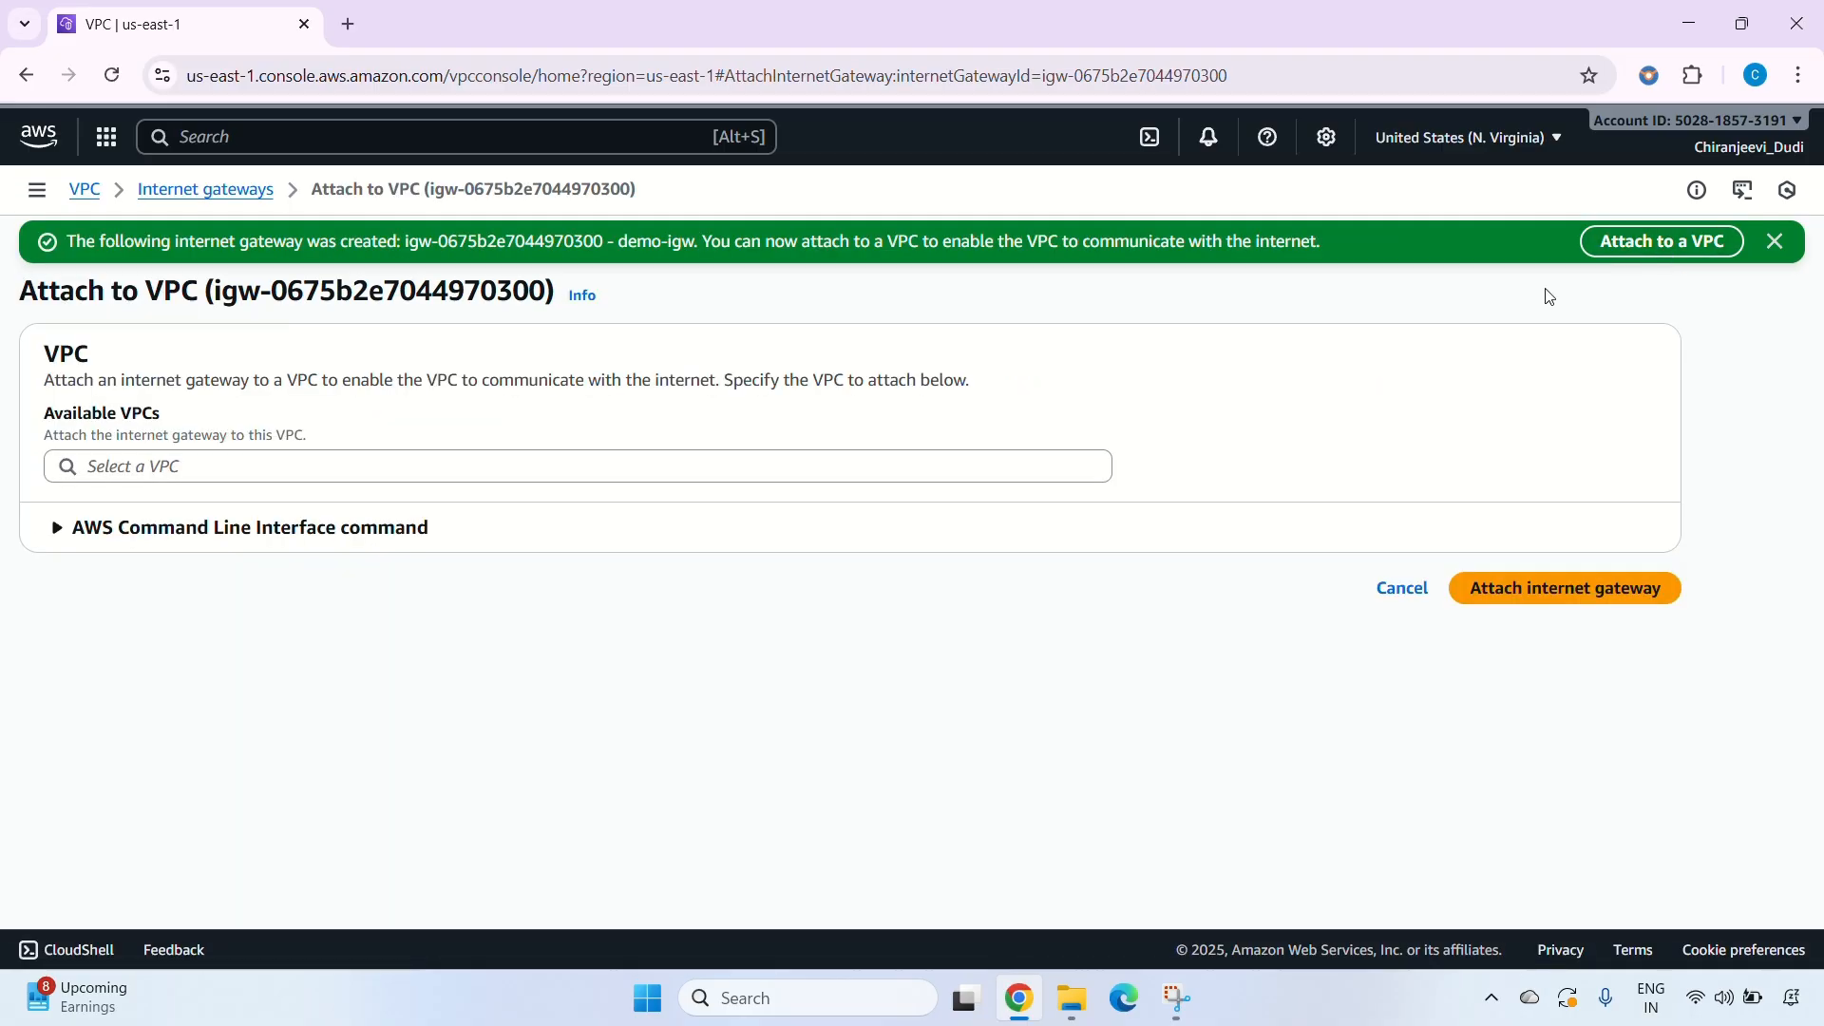
left_click(513, 467)
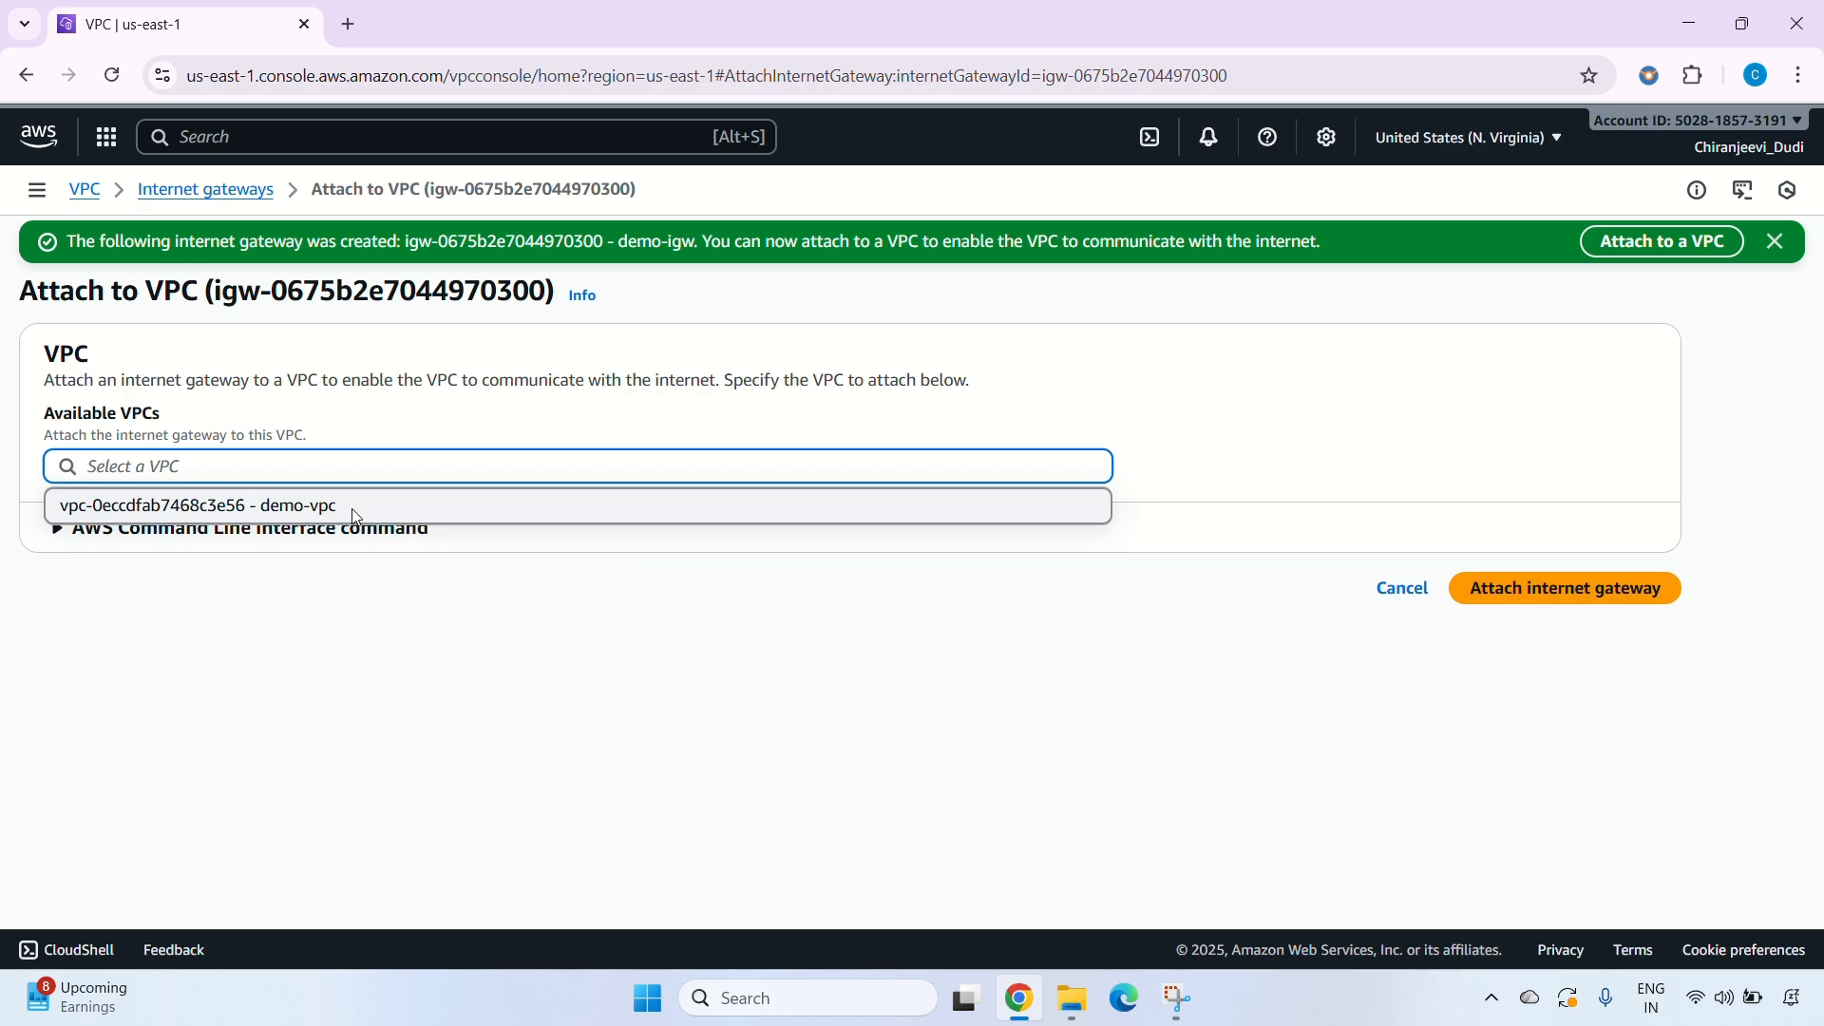
left_click(353, 513)
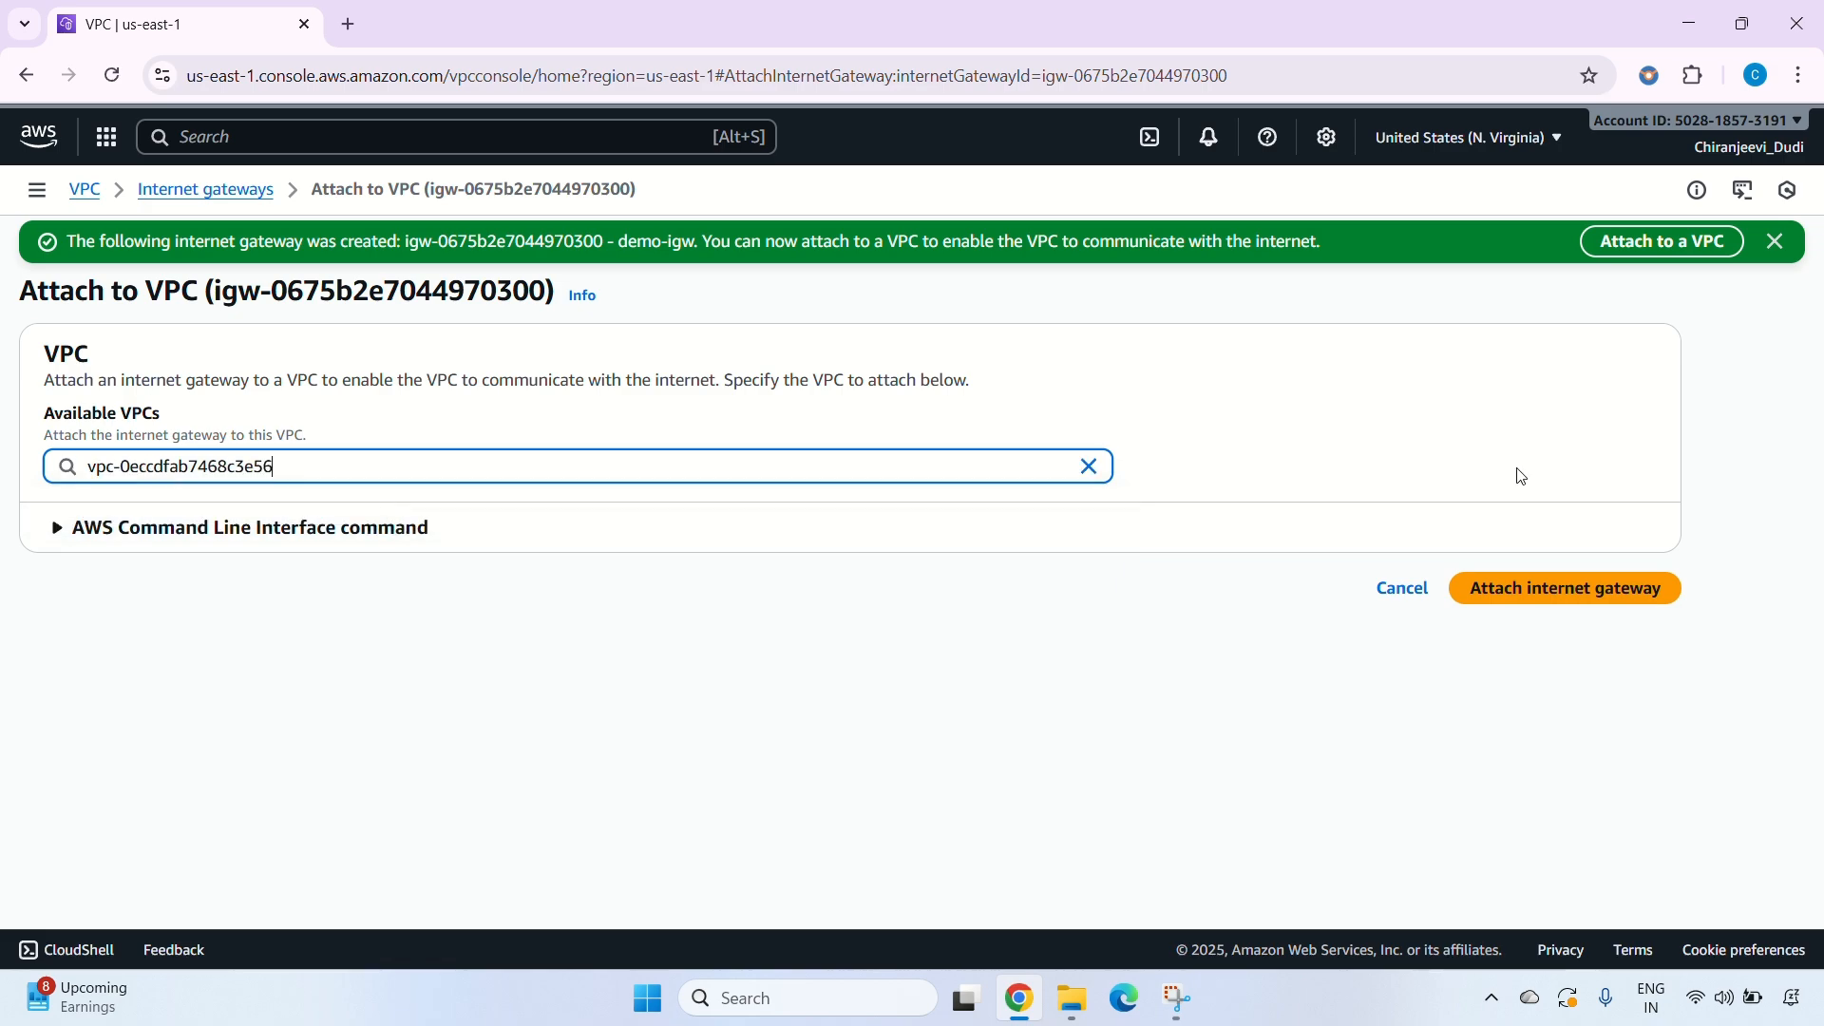
left_click(1529, 591)
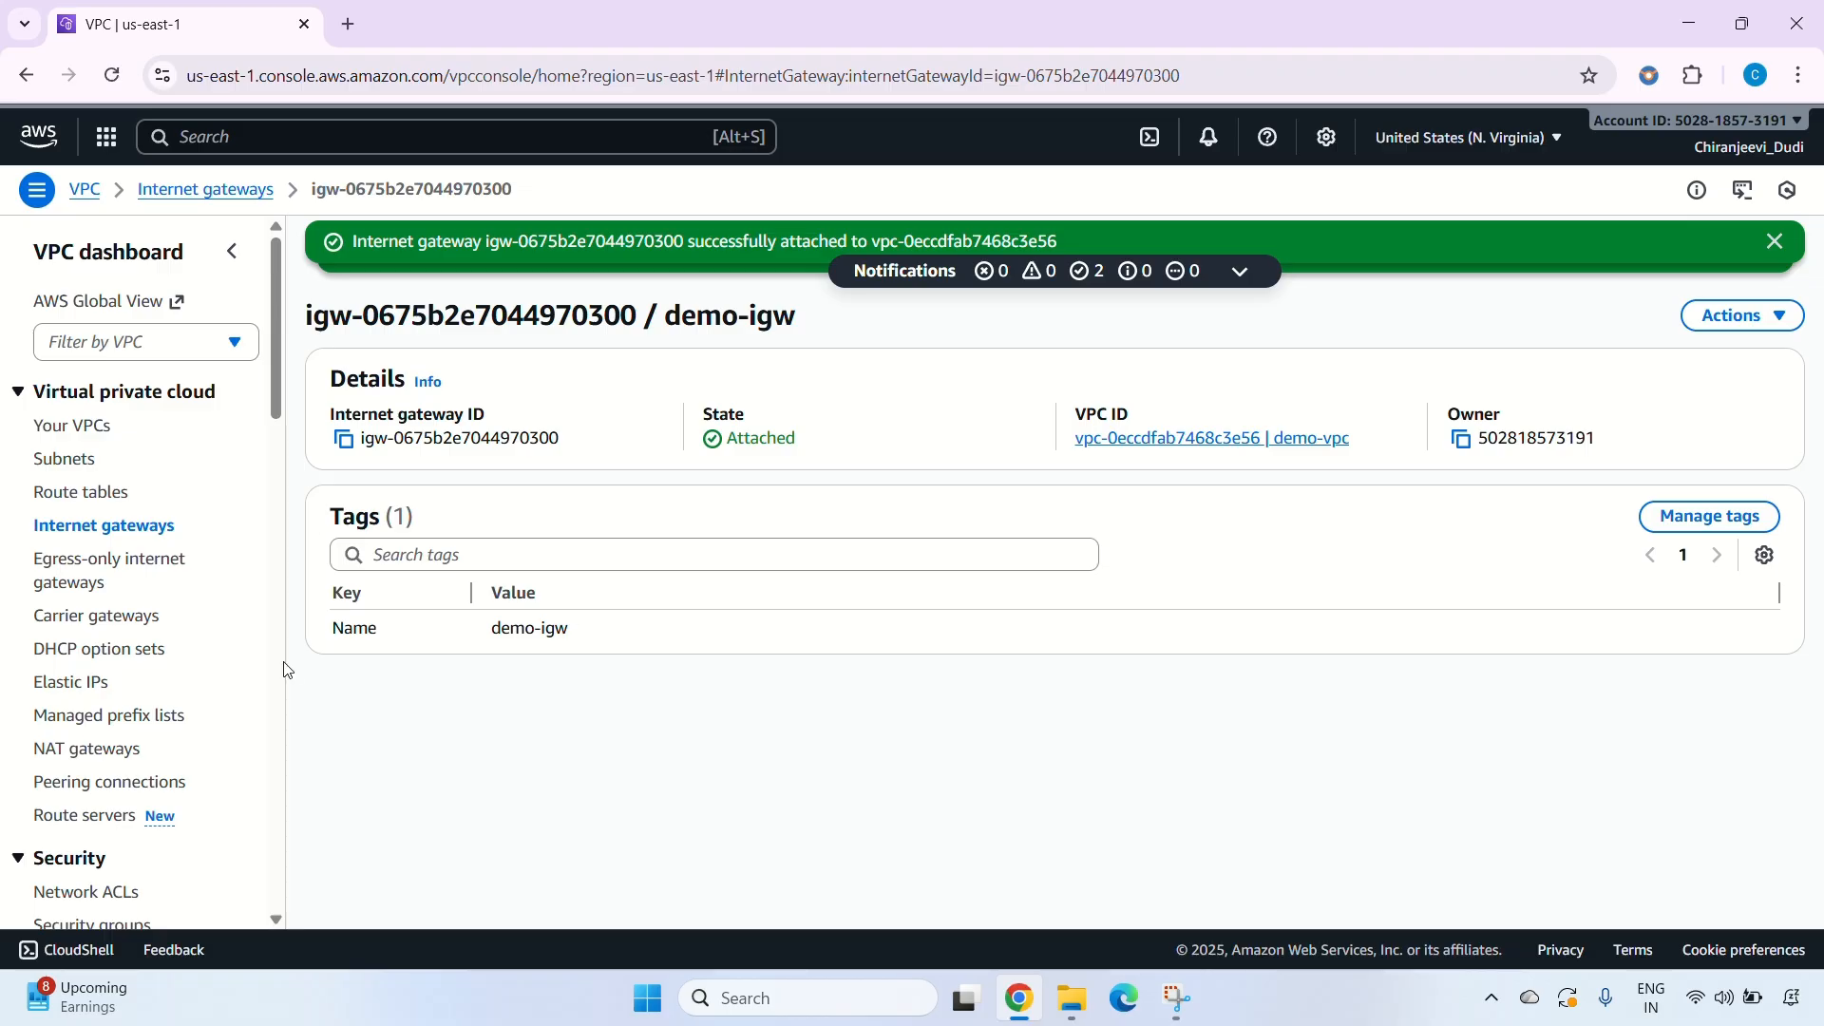
Create a route table named public-rt in demo-vpc.
left_click(87, 494)
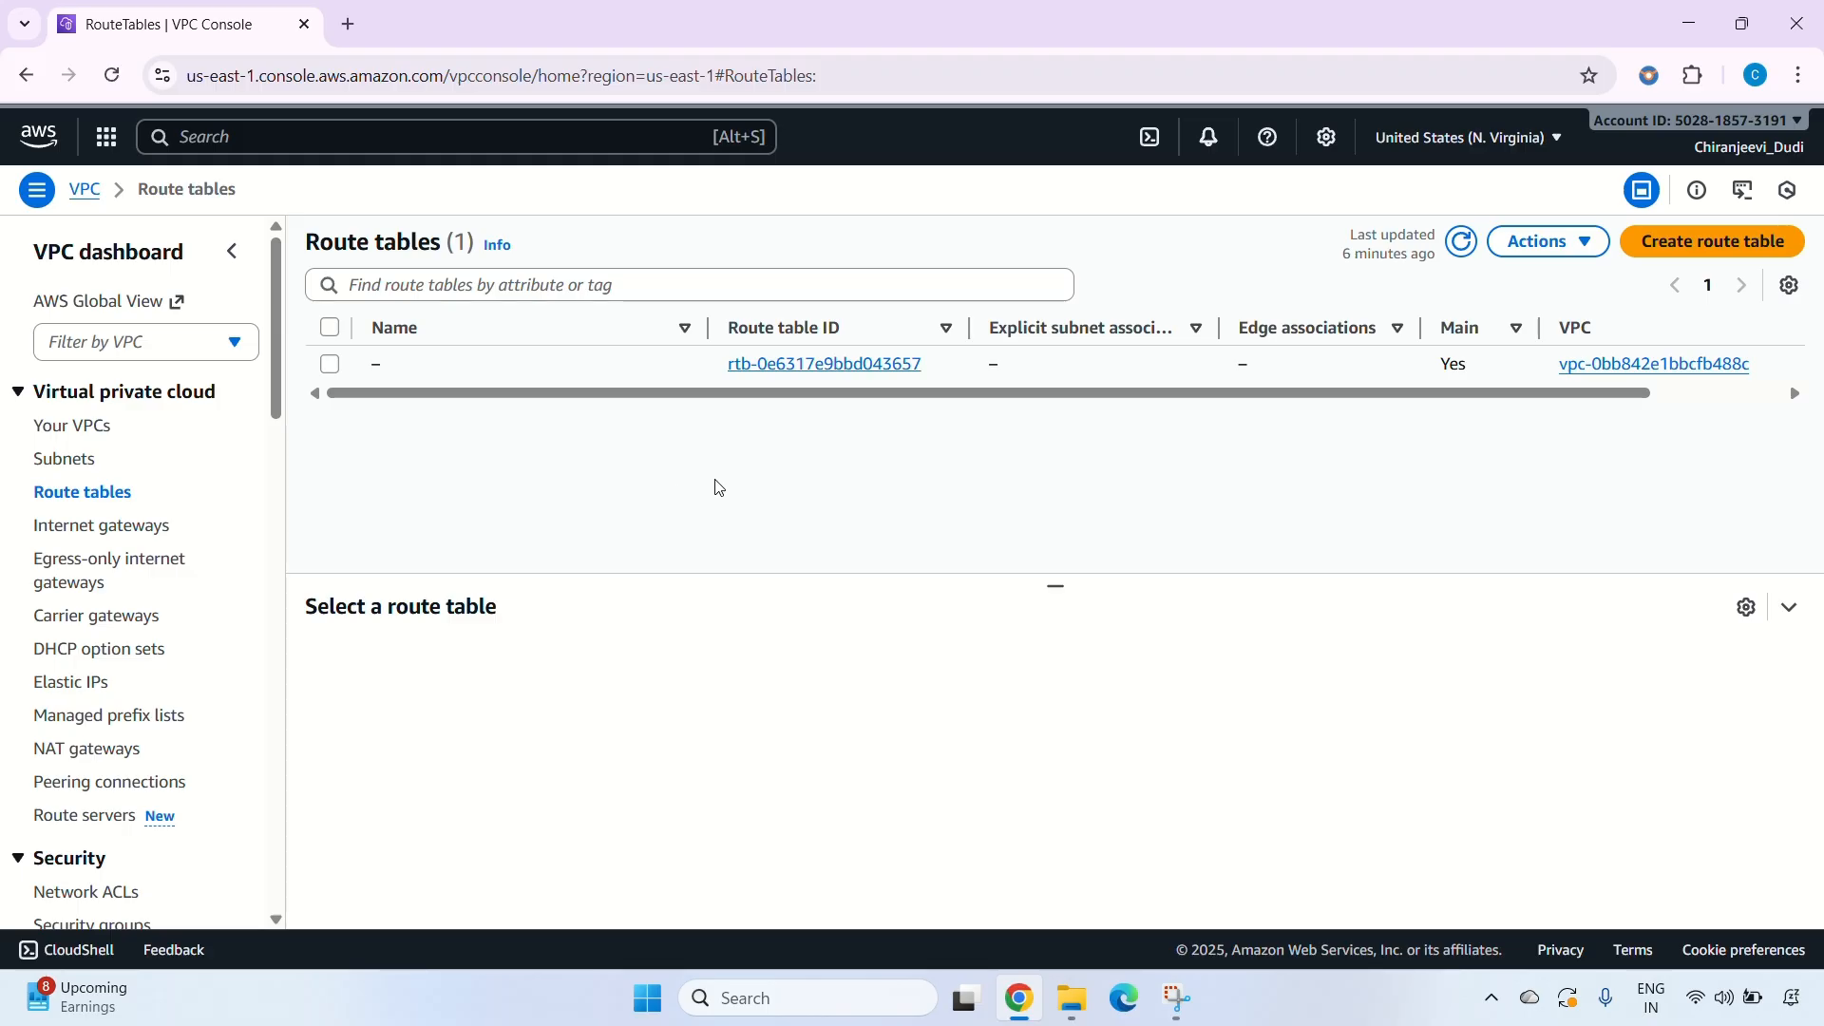
left_click(1726, 245)
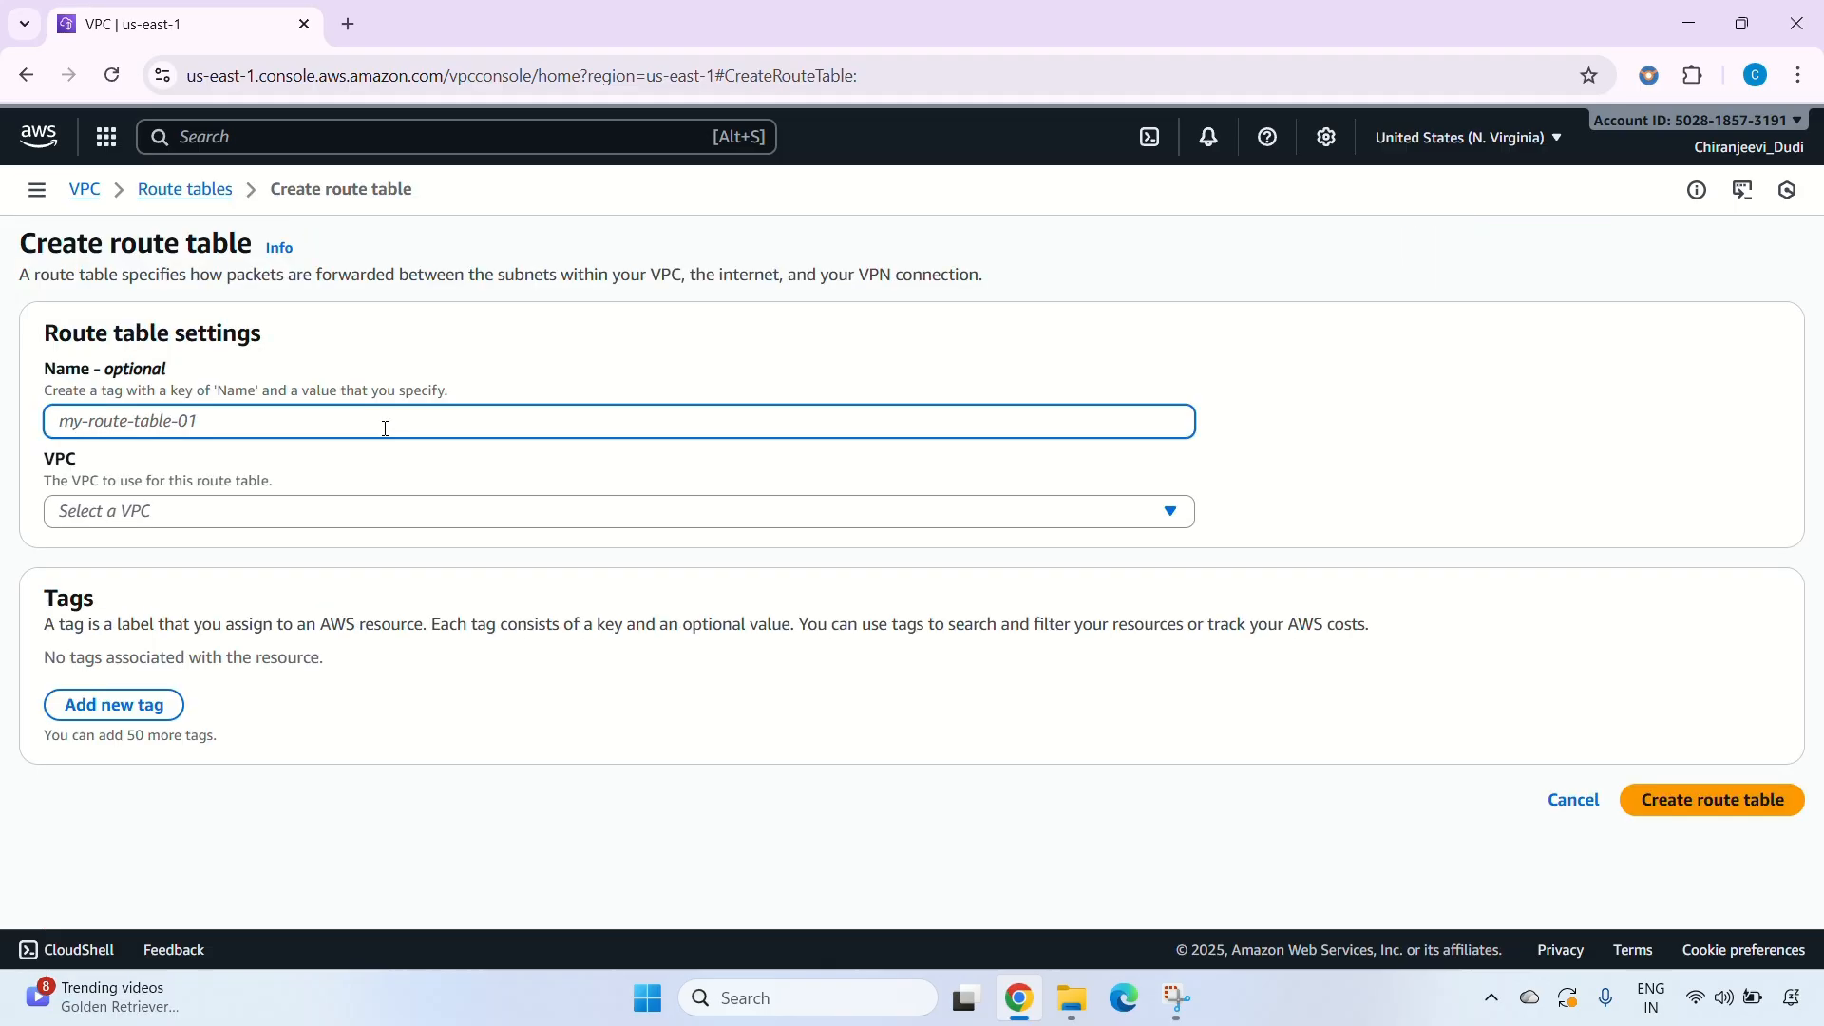
type("p")
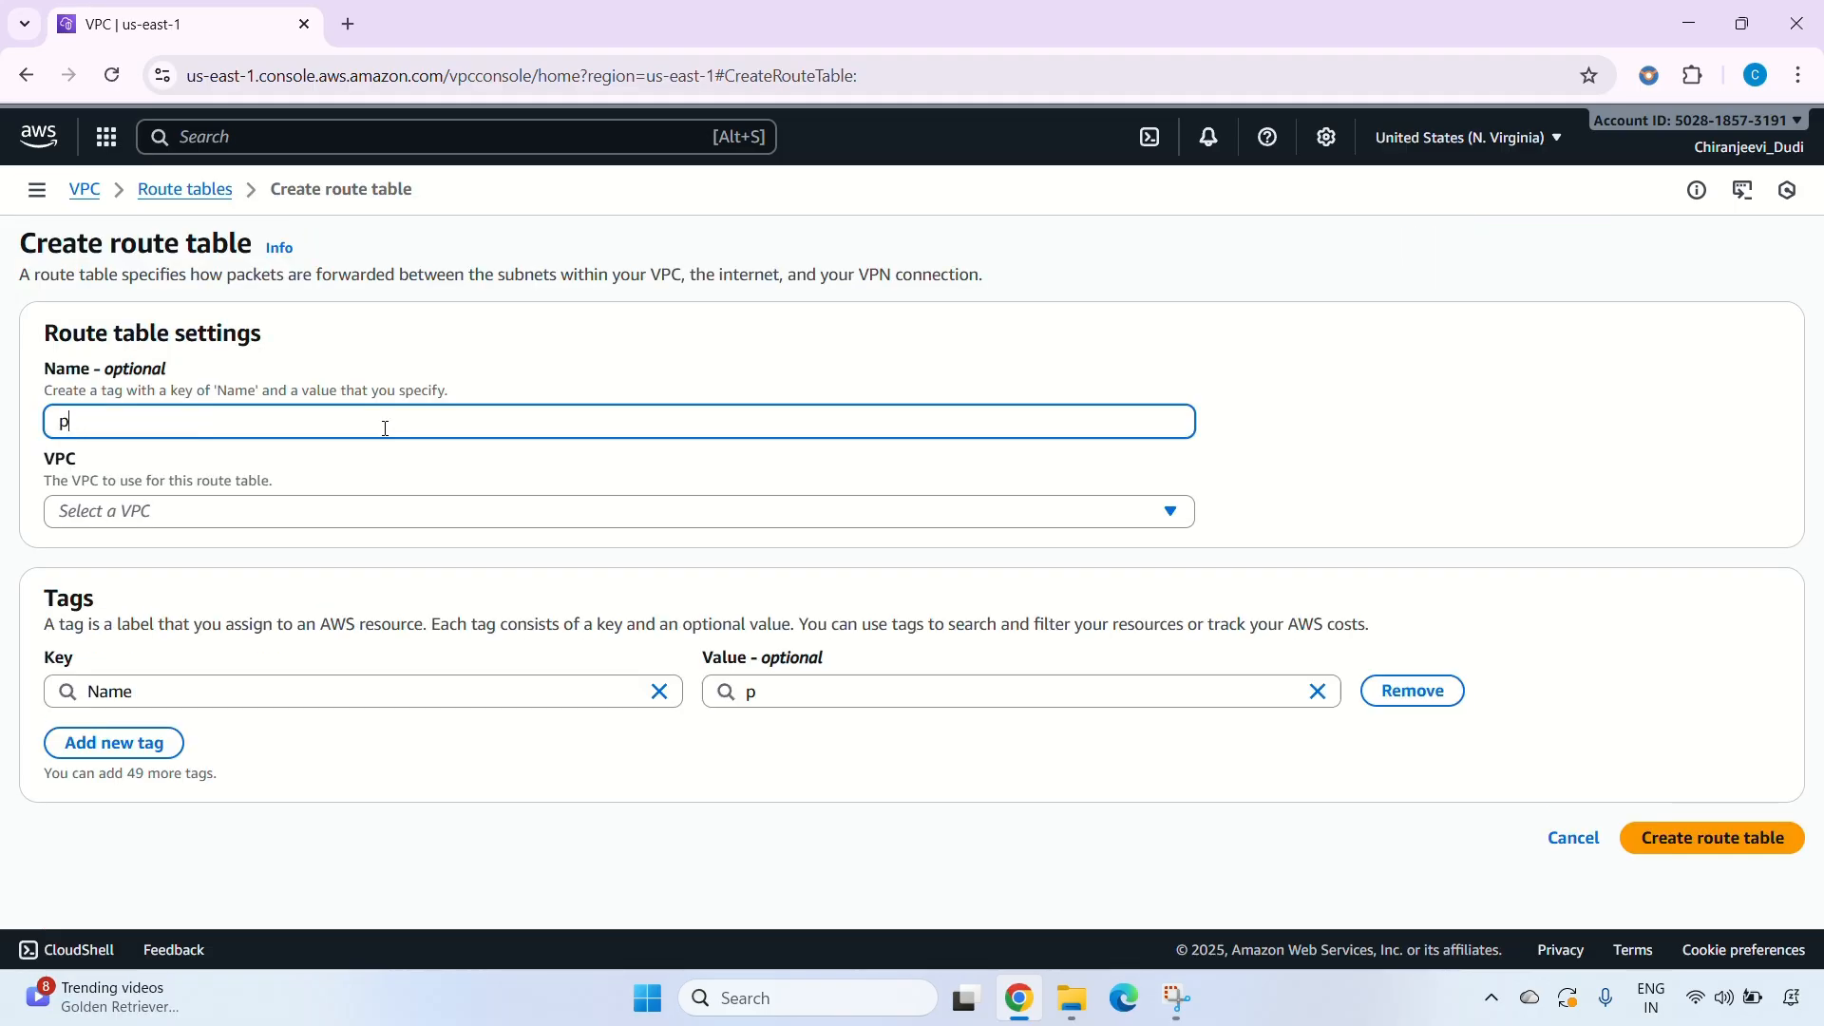
type("ublic-")
type("rt")
left_click(256, 522)
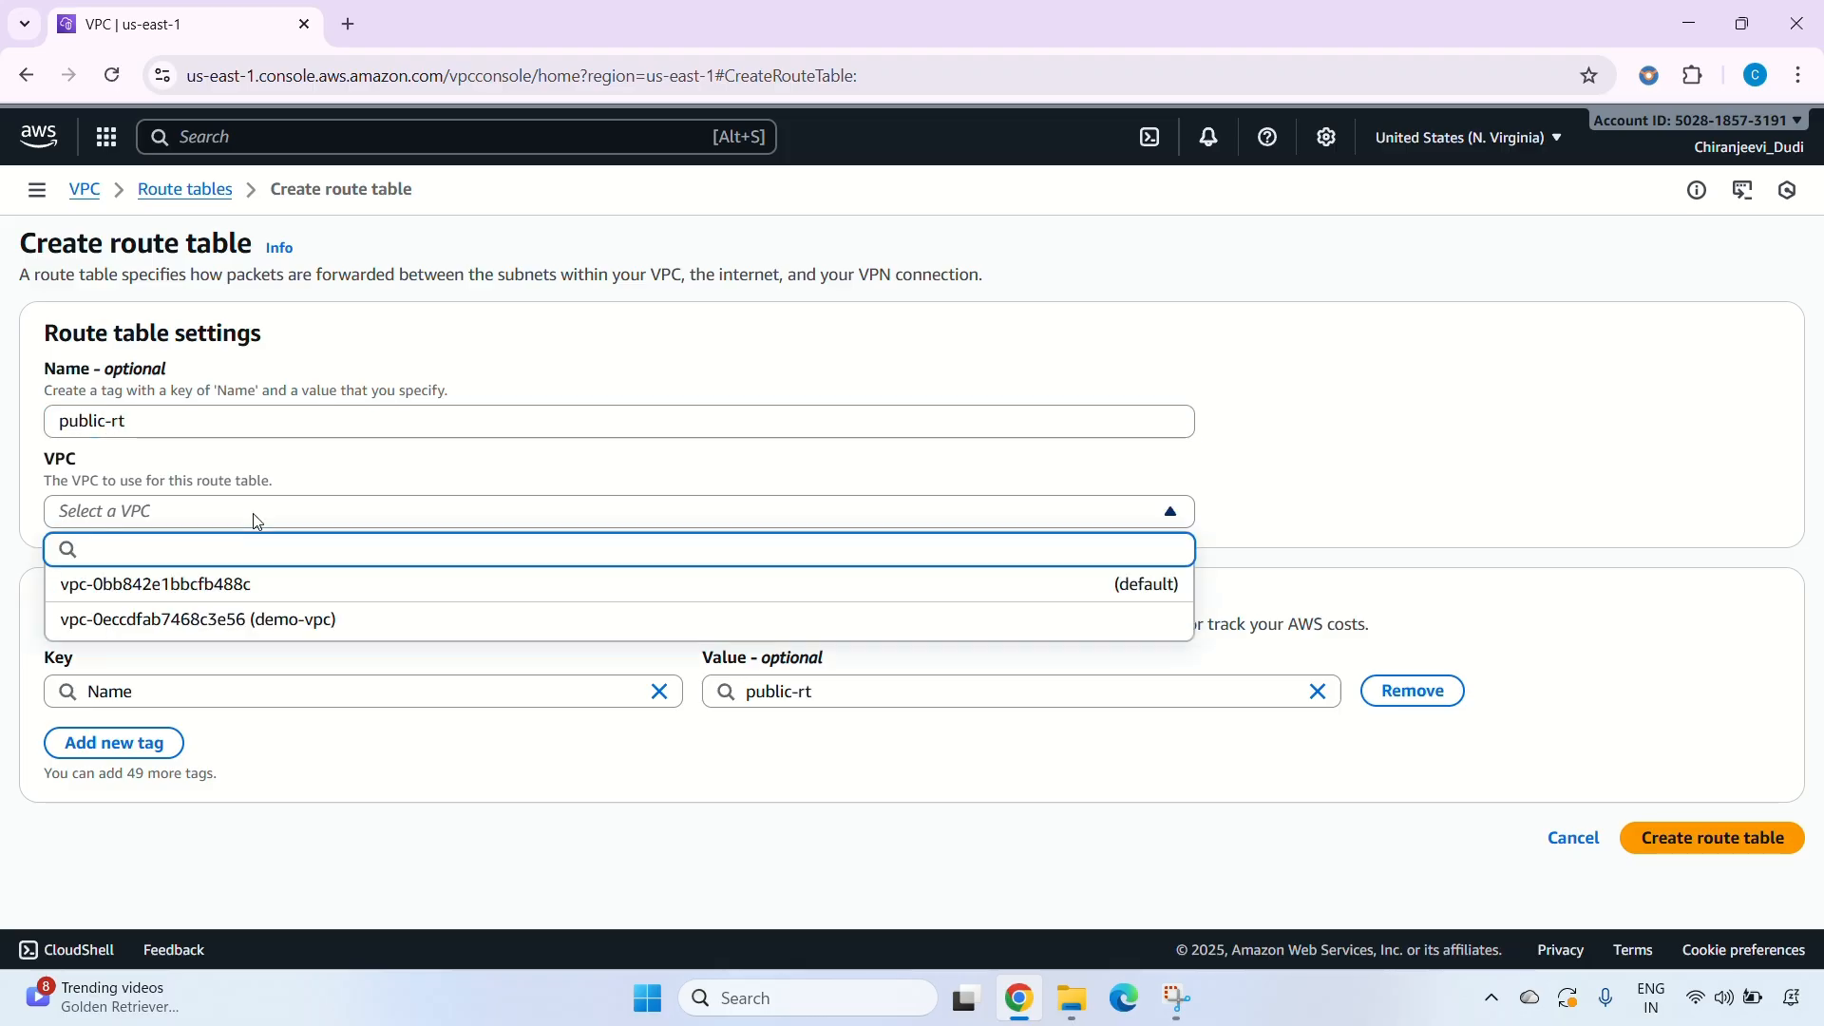
left_click(354, 633)
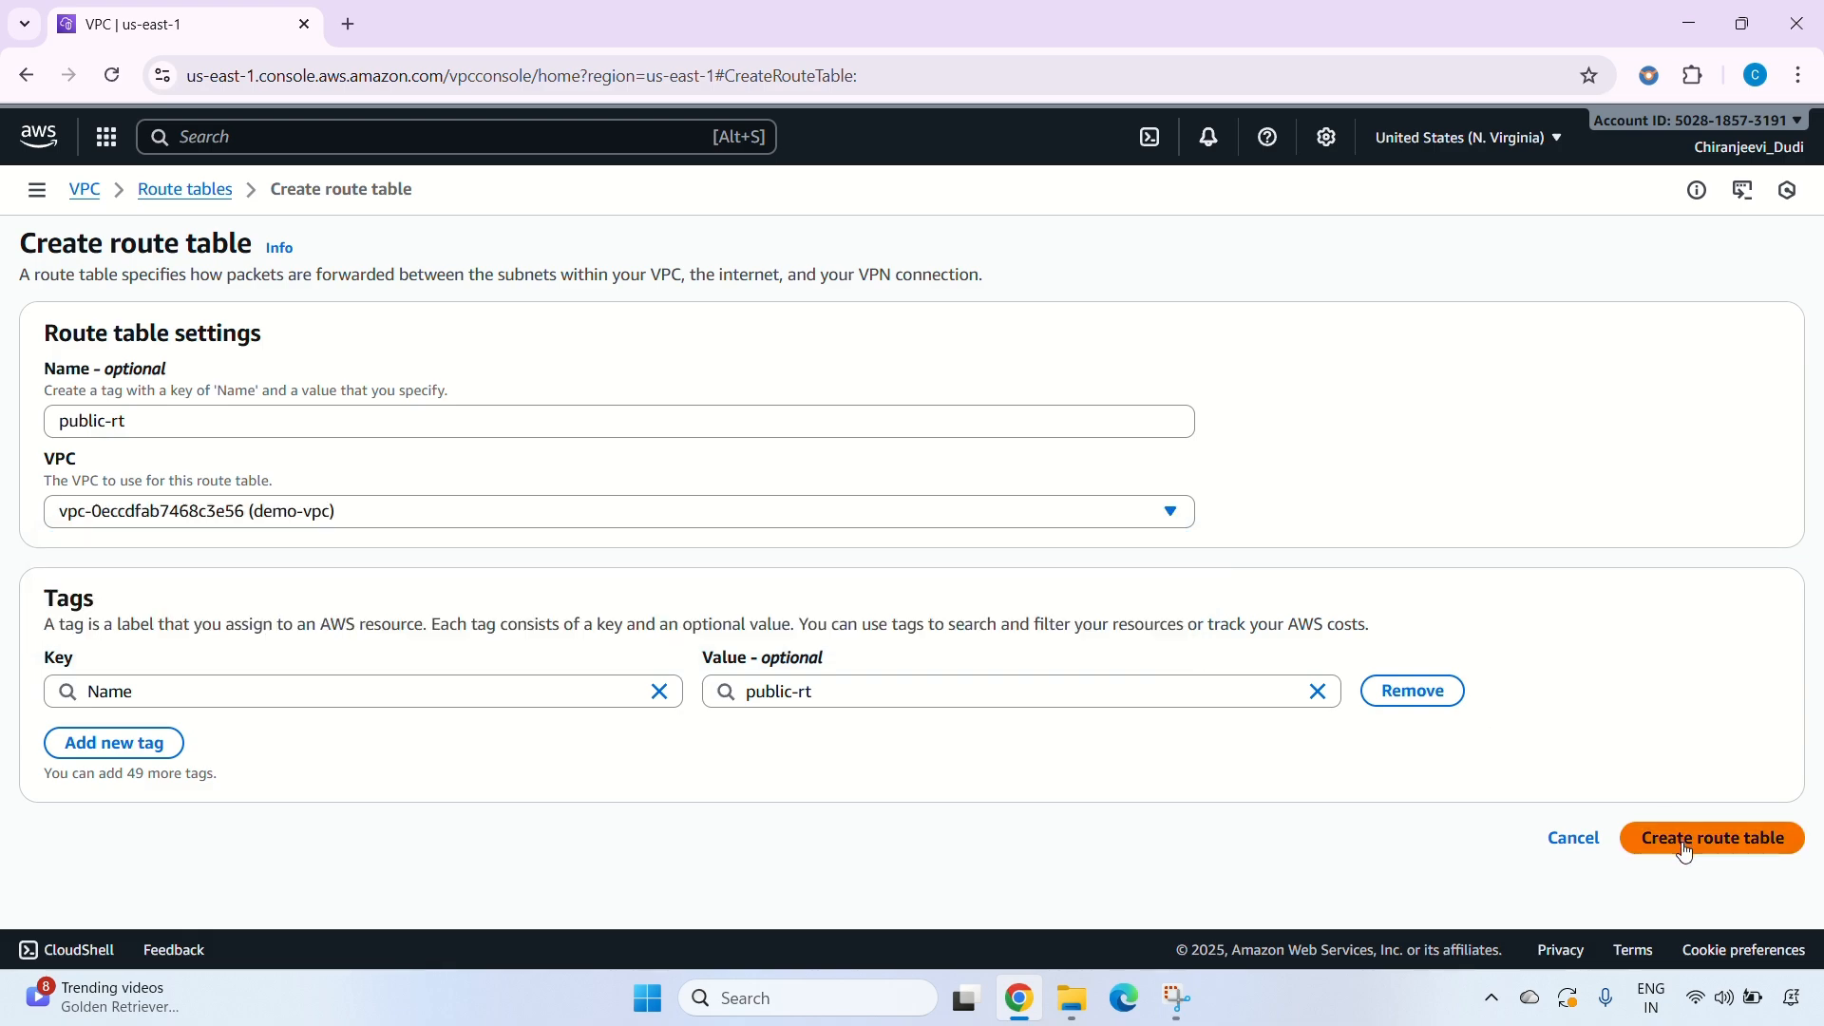
left_click(1686, 840)
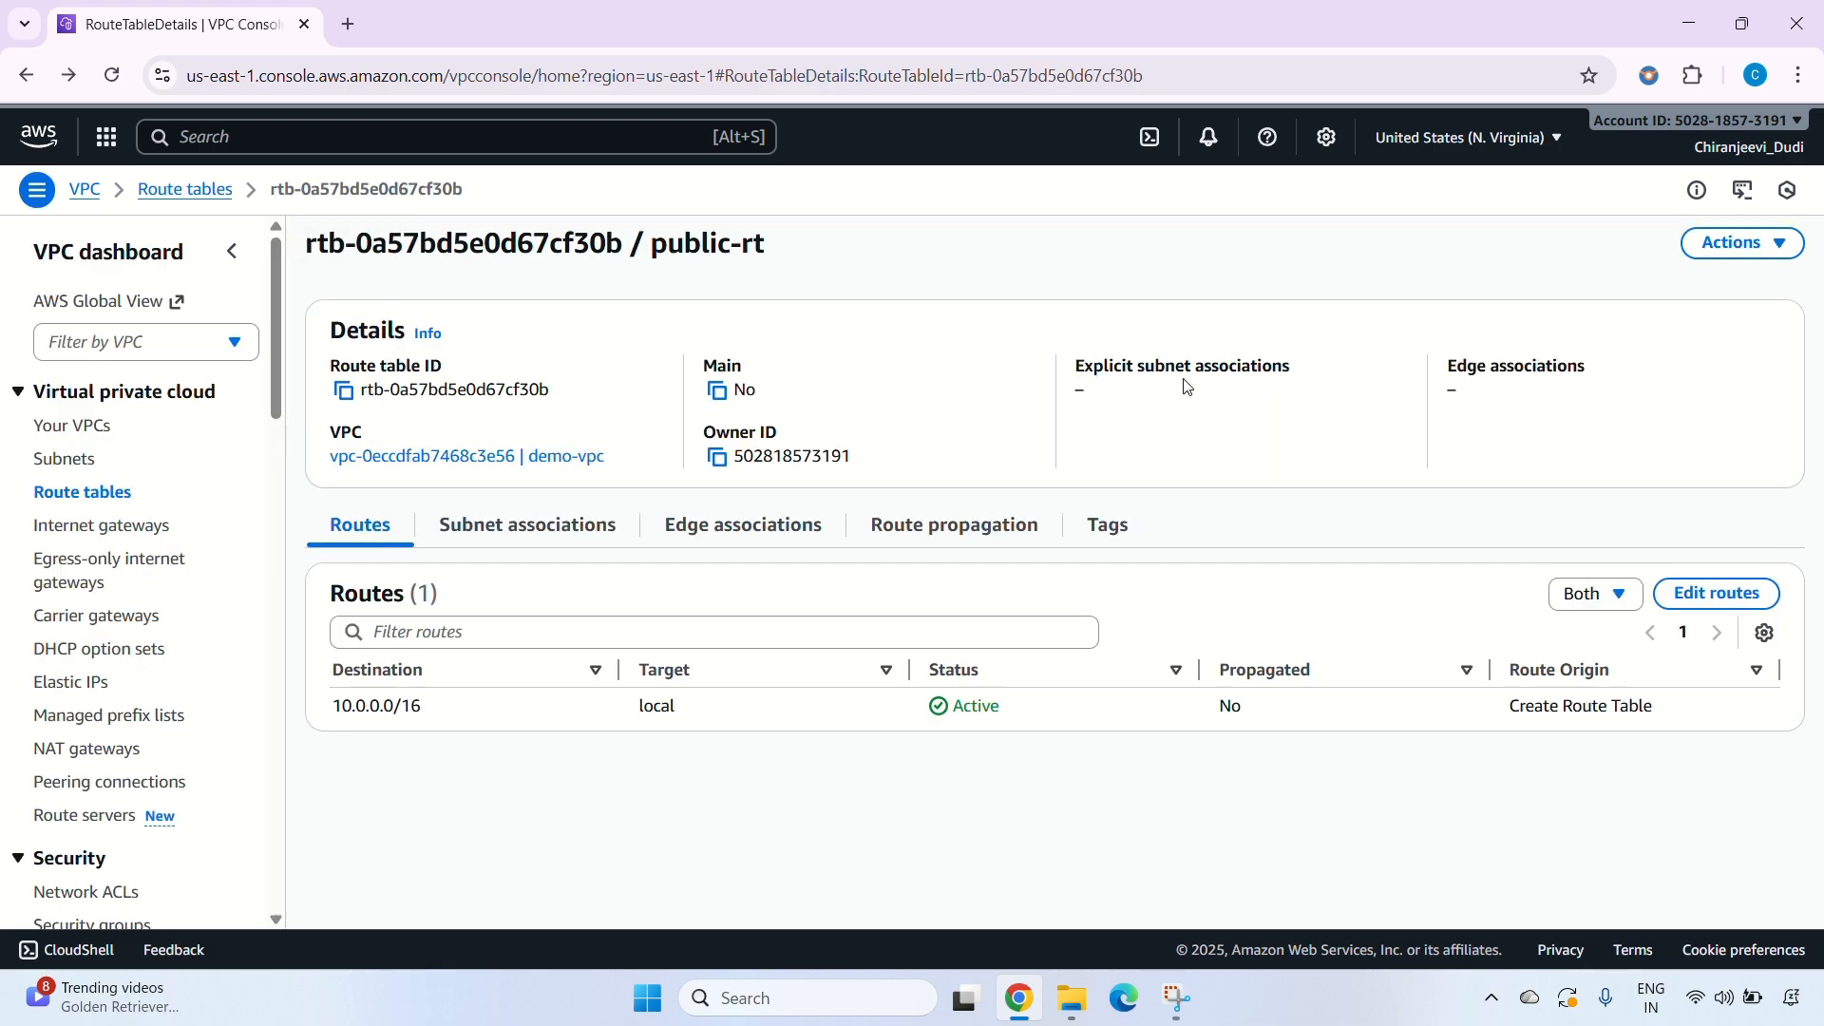
Associate public subnet 1a with the public-rt route table and save the association.
left_click(506, 532)
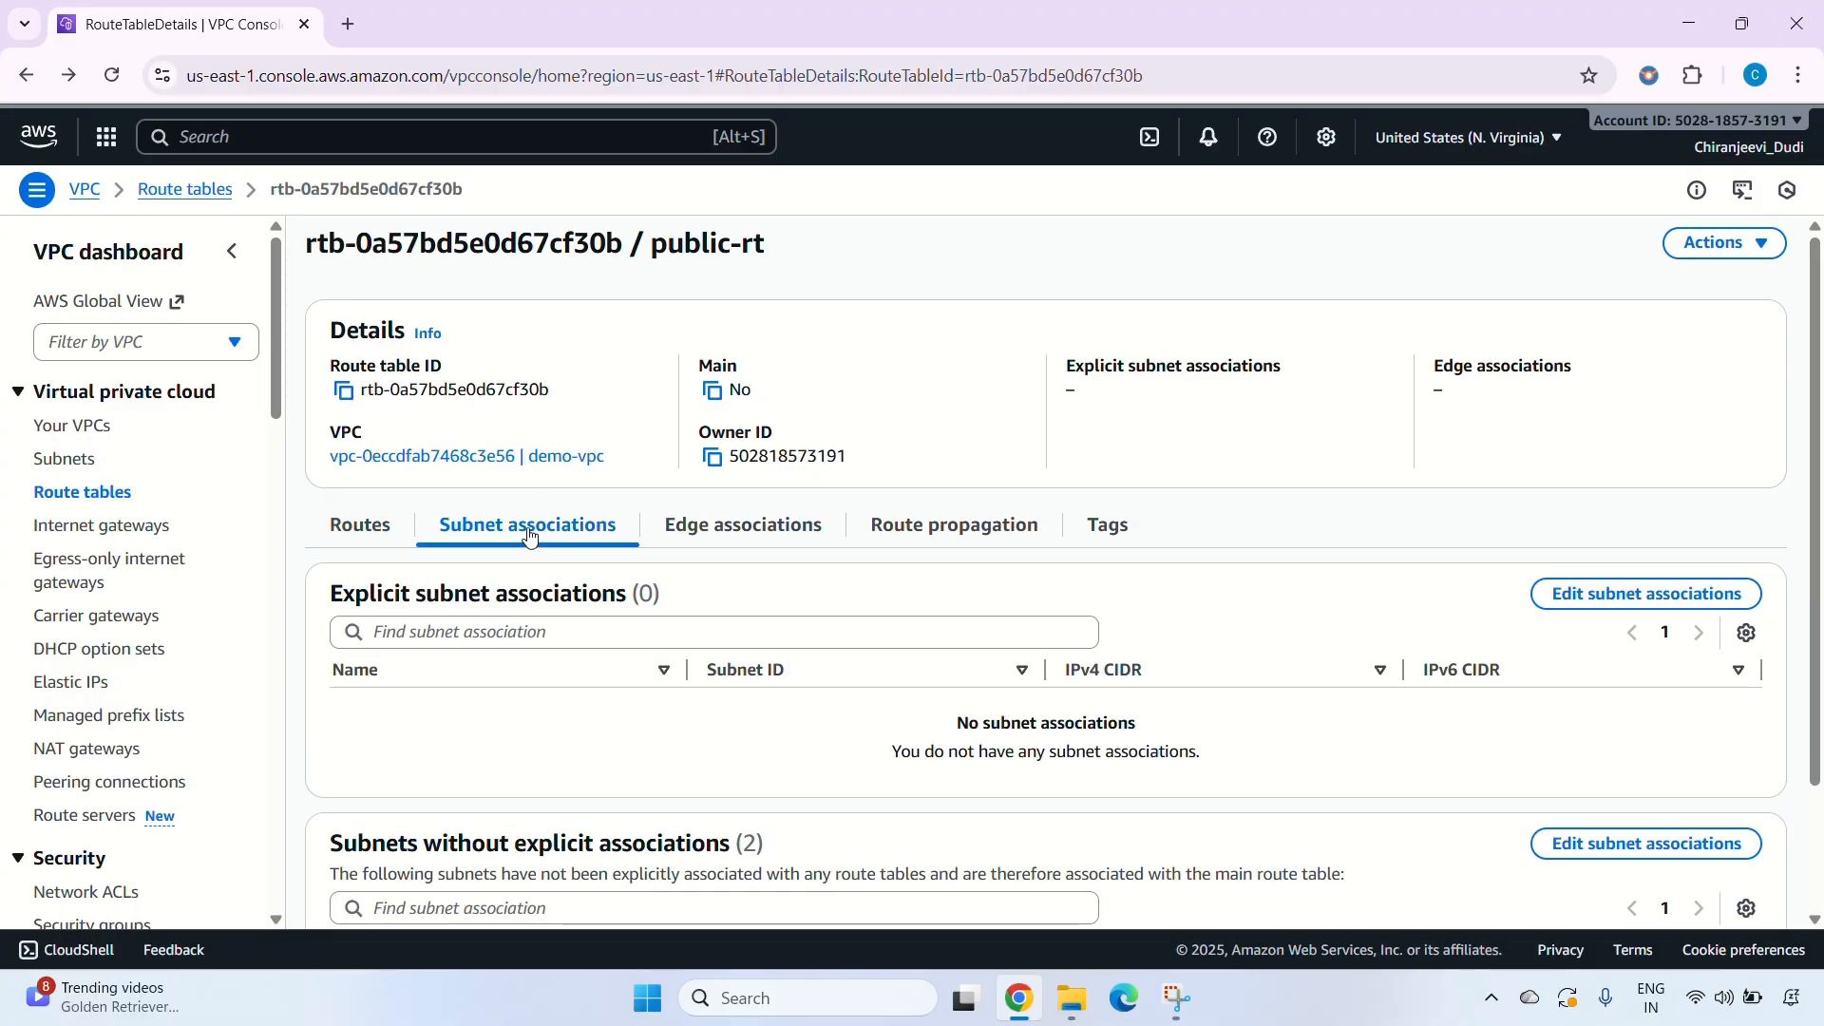
left_click(1566, 596)
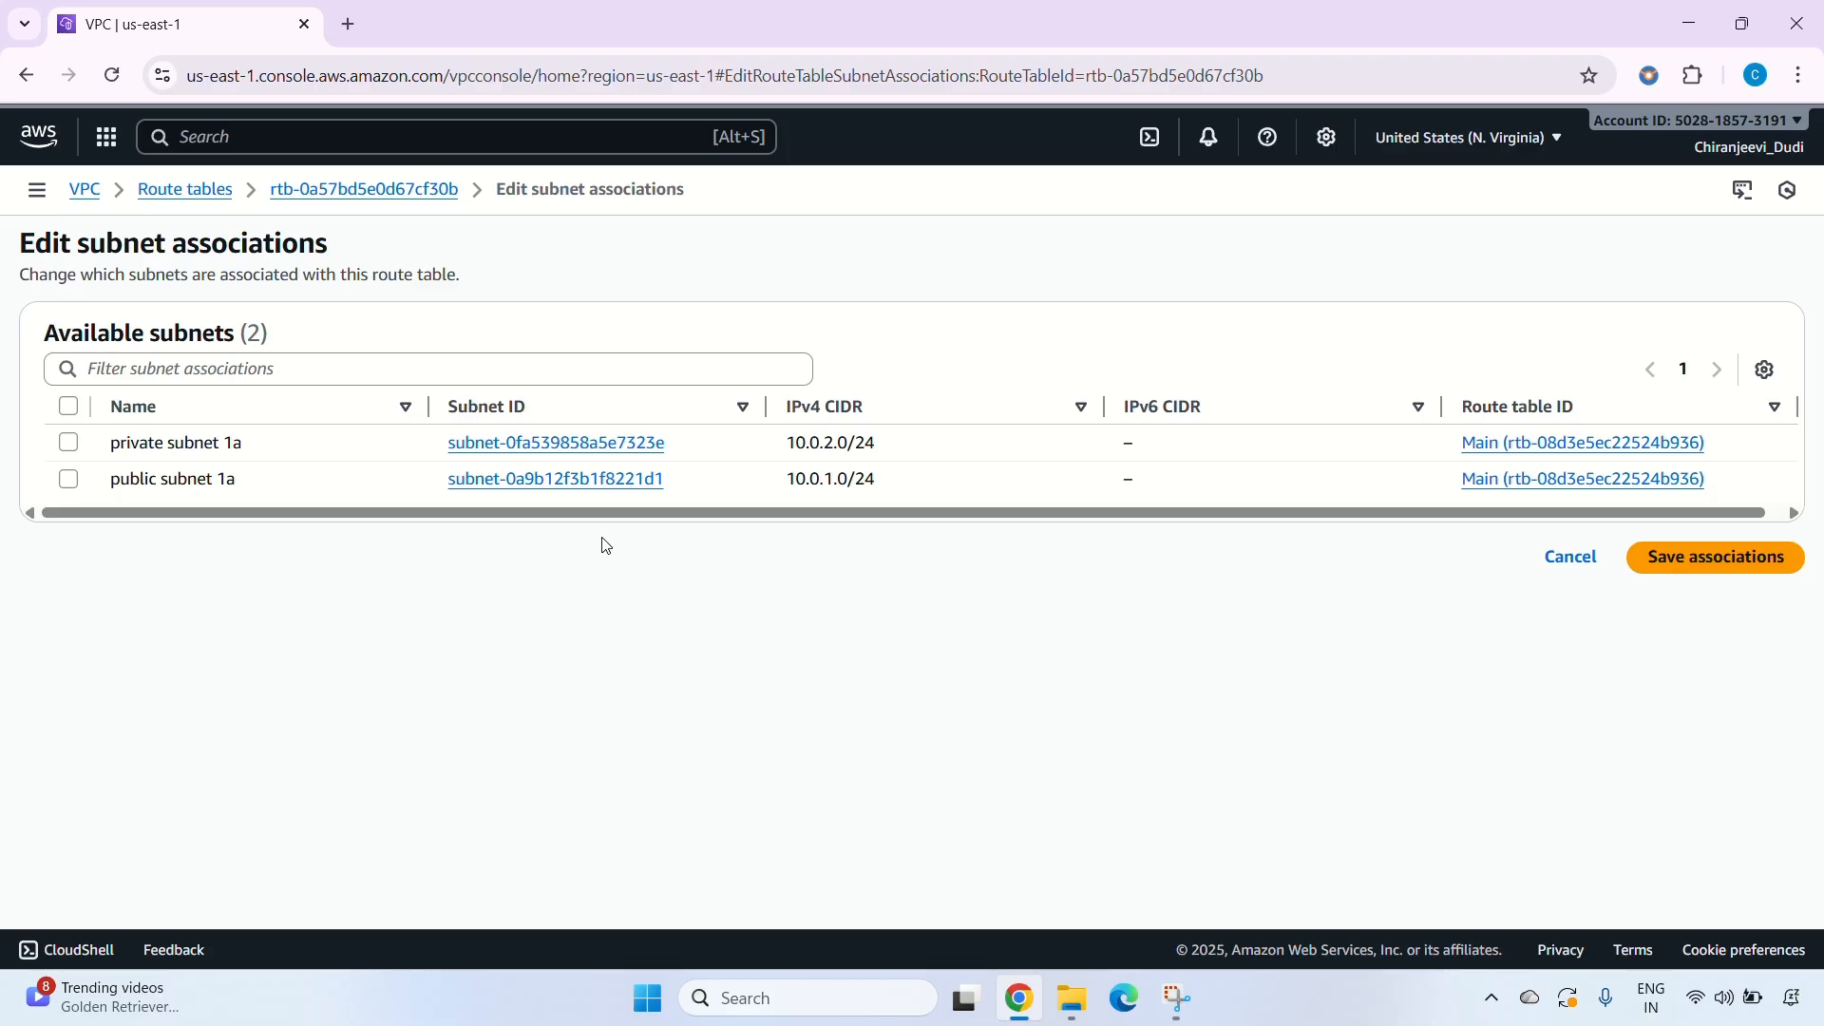
left_click(68, 480)
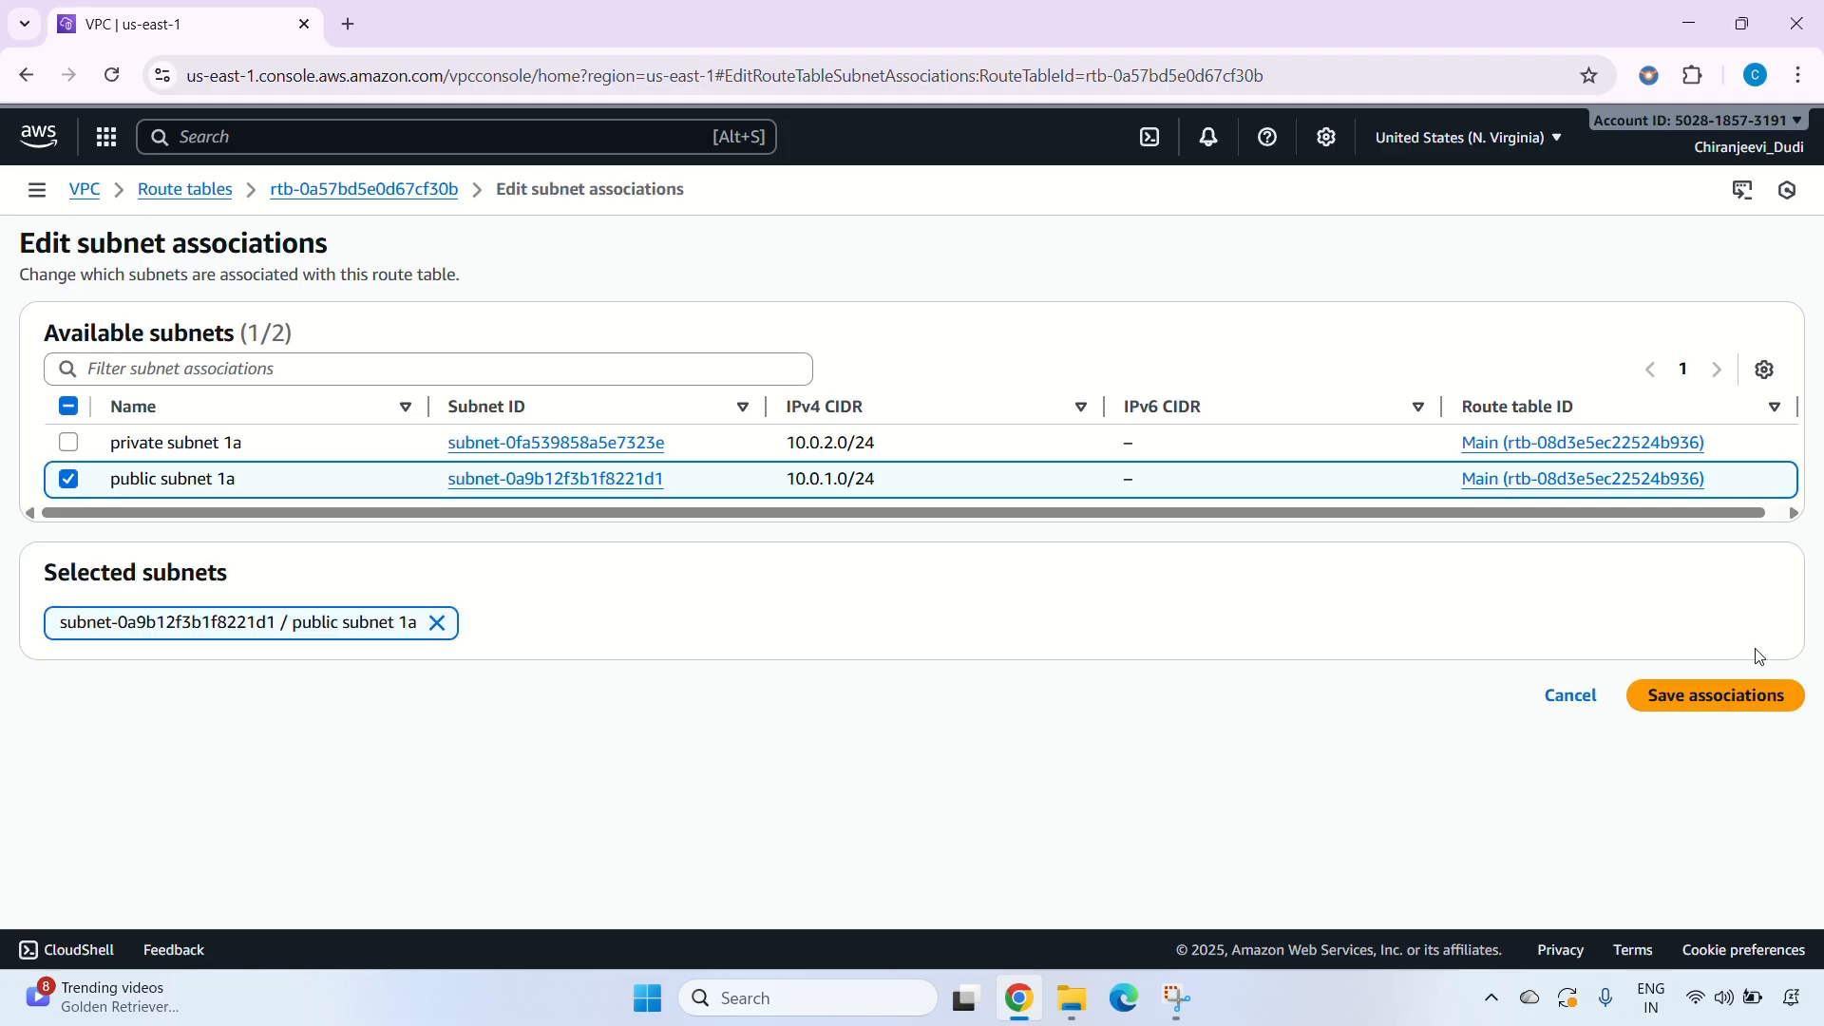
left_click(1718, 697)
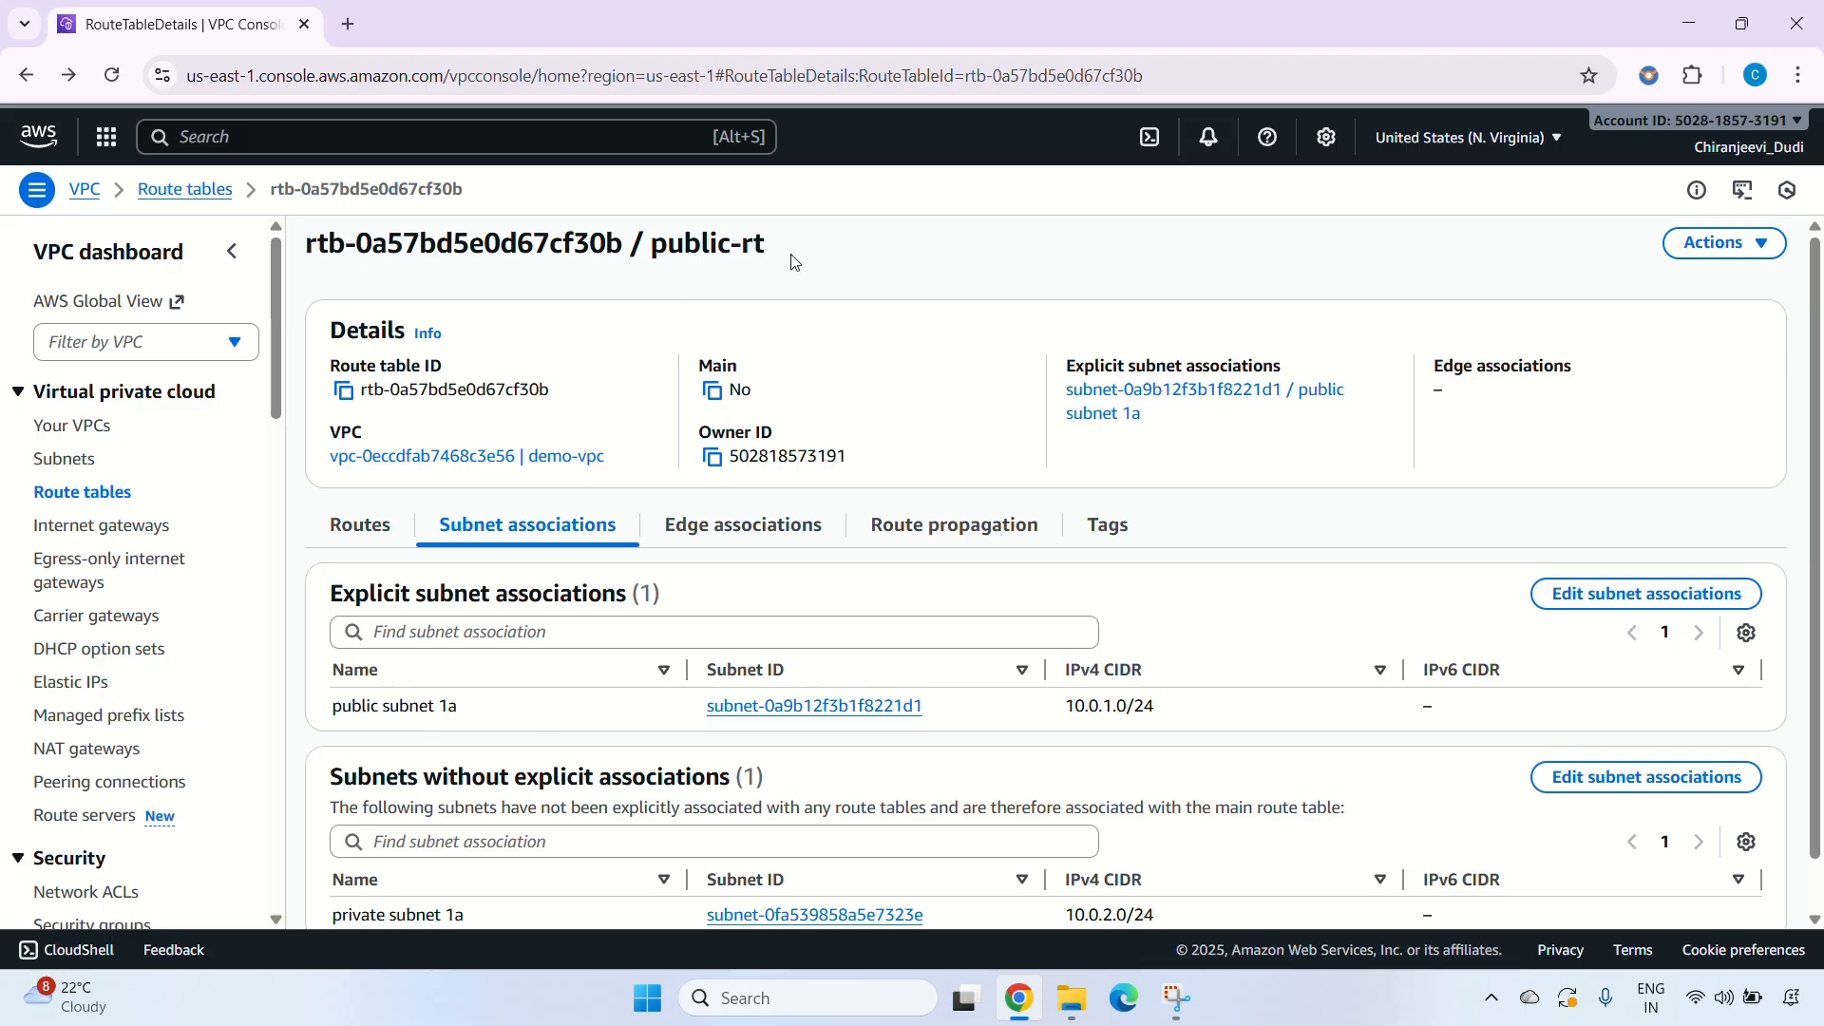
Add a route to public-rt with destination 0.0.0.0/0 targeting the demo-igw internet gateway, and save the changes.
left_click(361, 528)
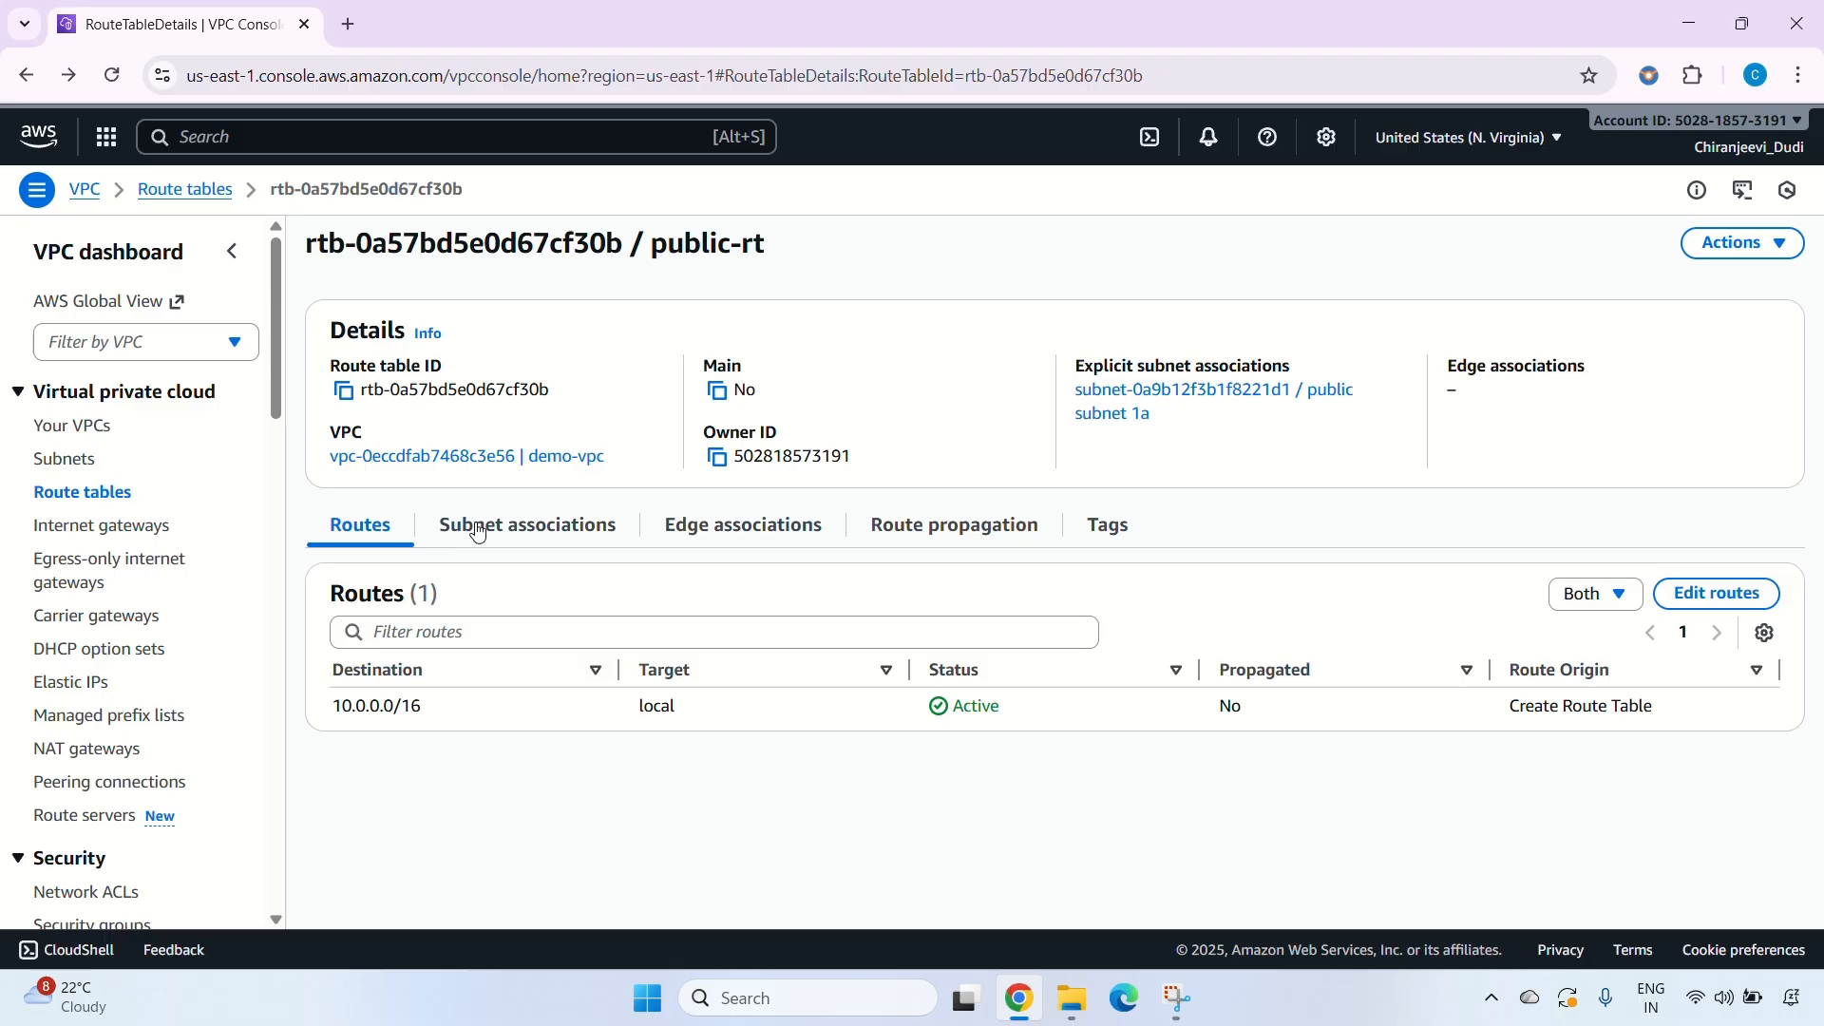
left_click(1720, 595)
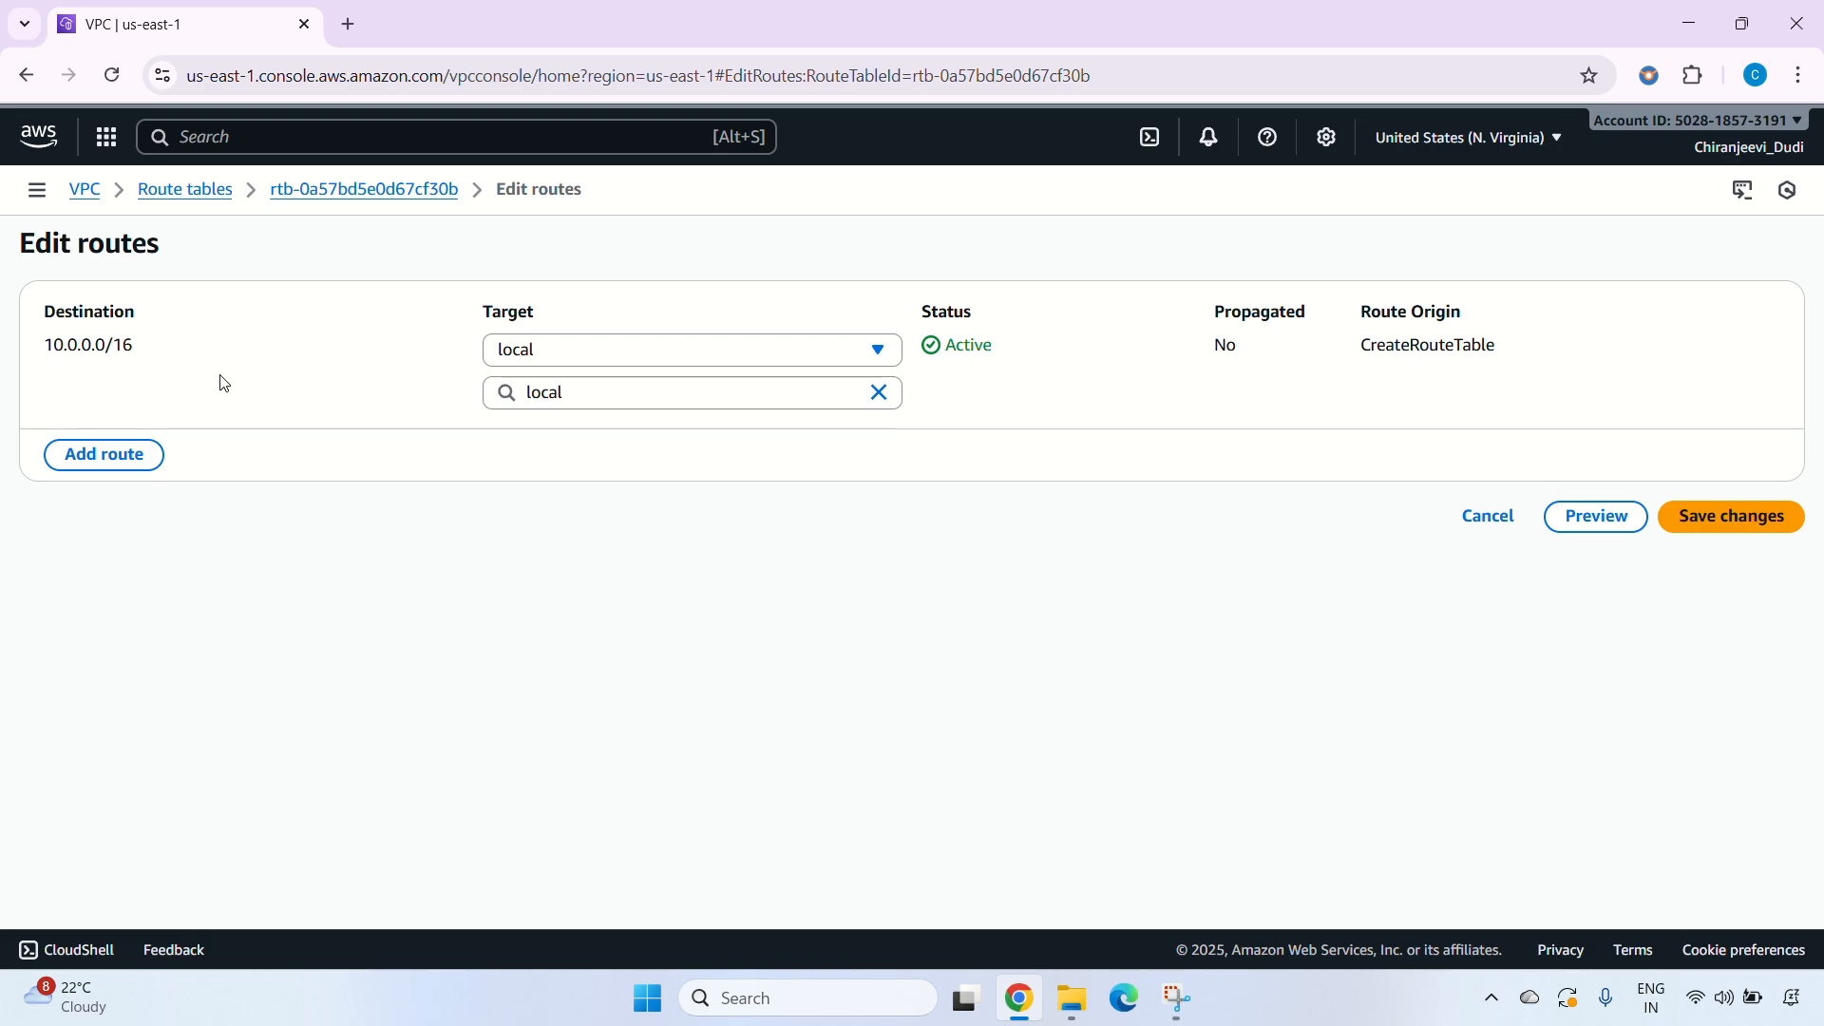
left_click(152, 457)
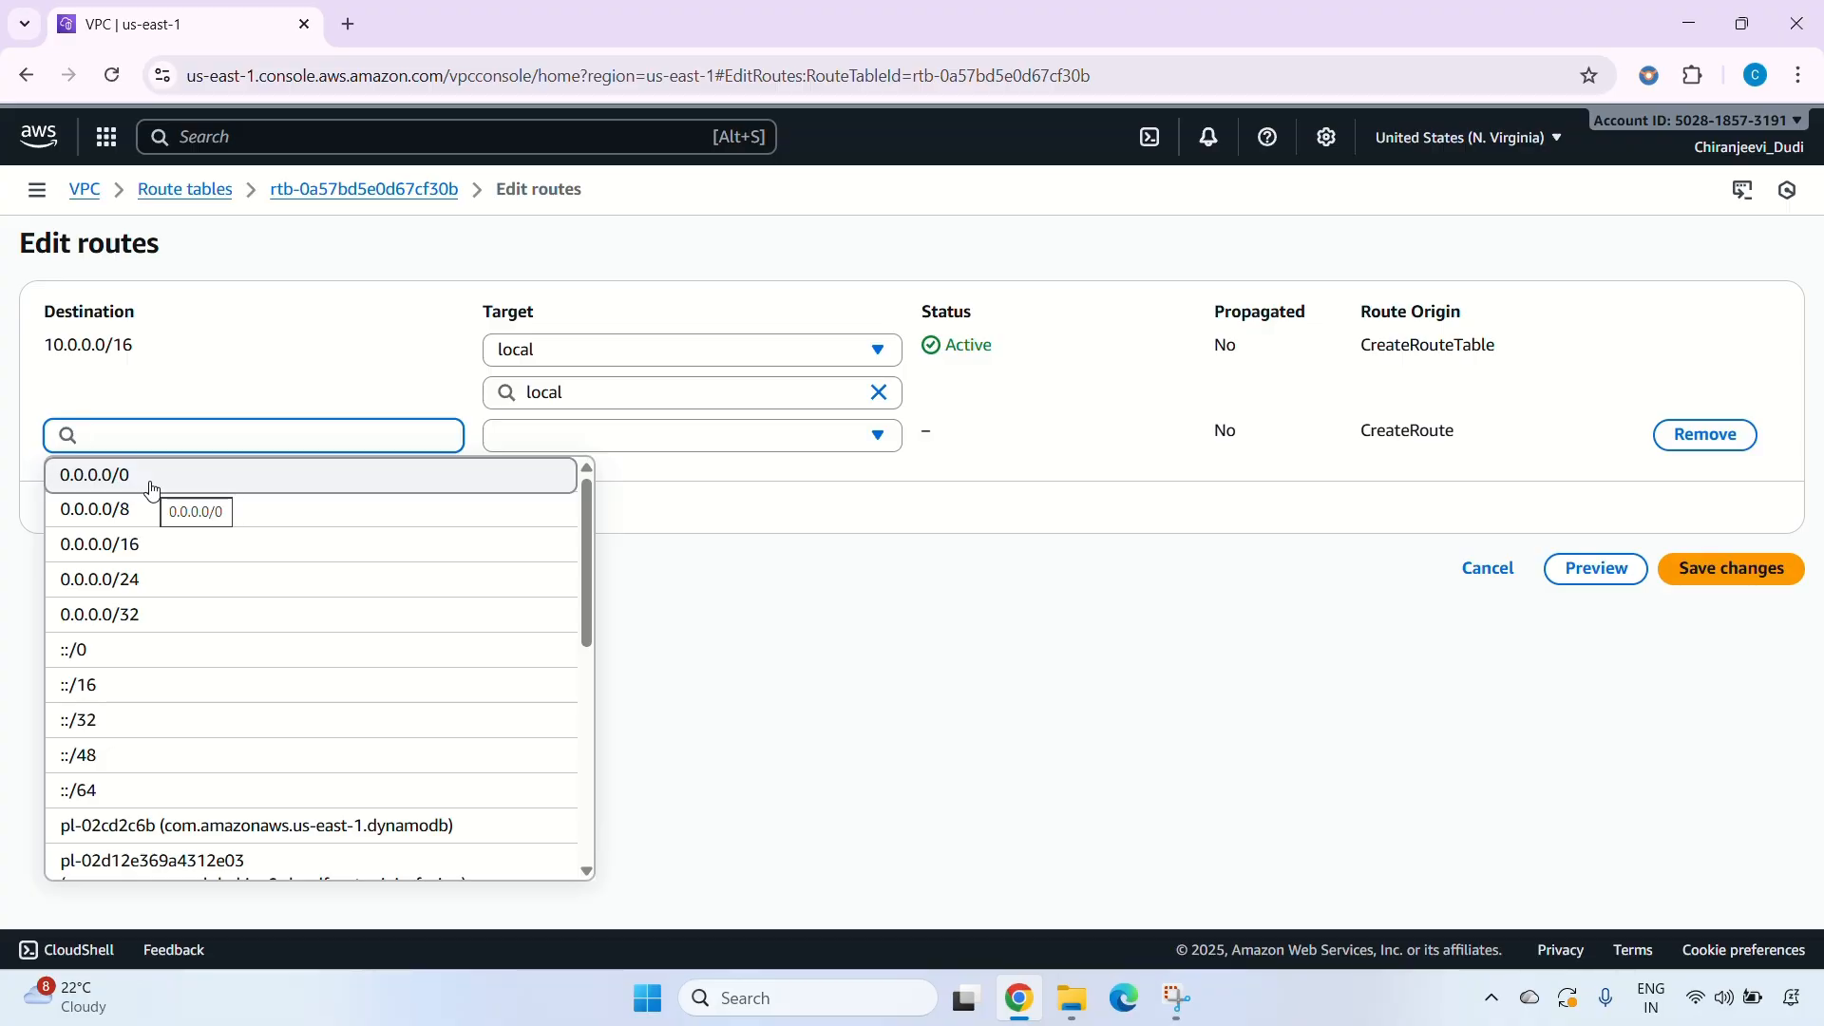
left_click(141, 475)
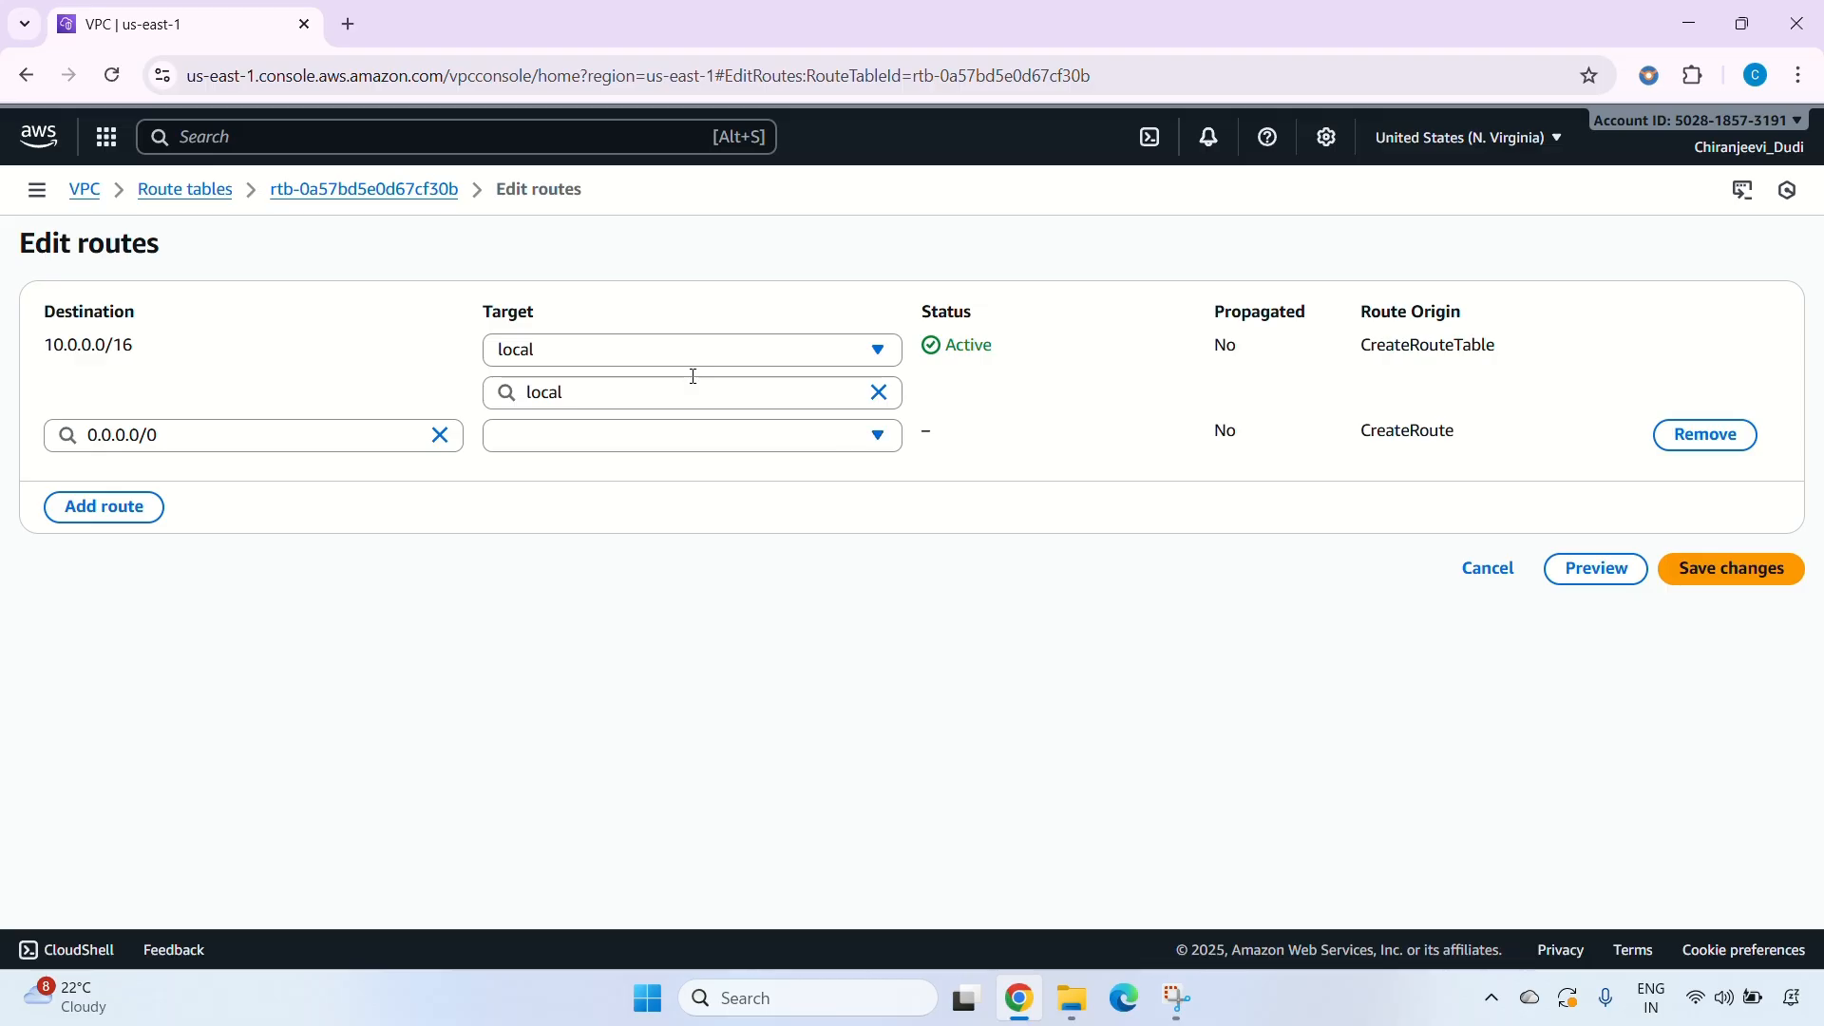
left_click(841, 438)
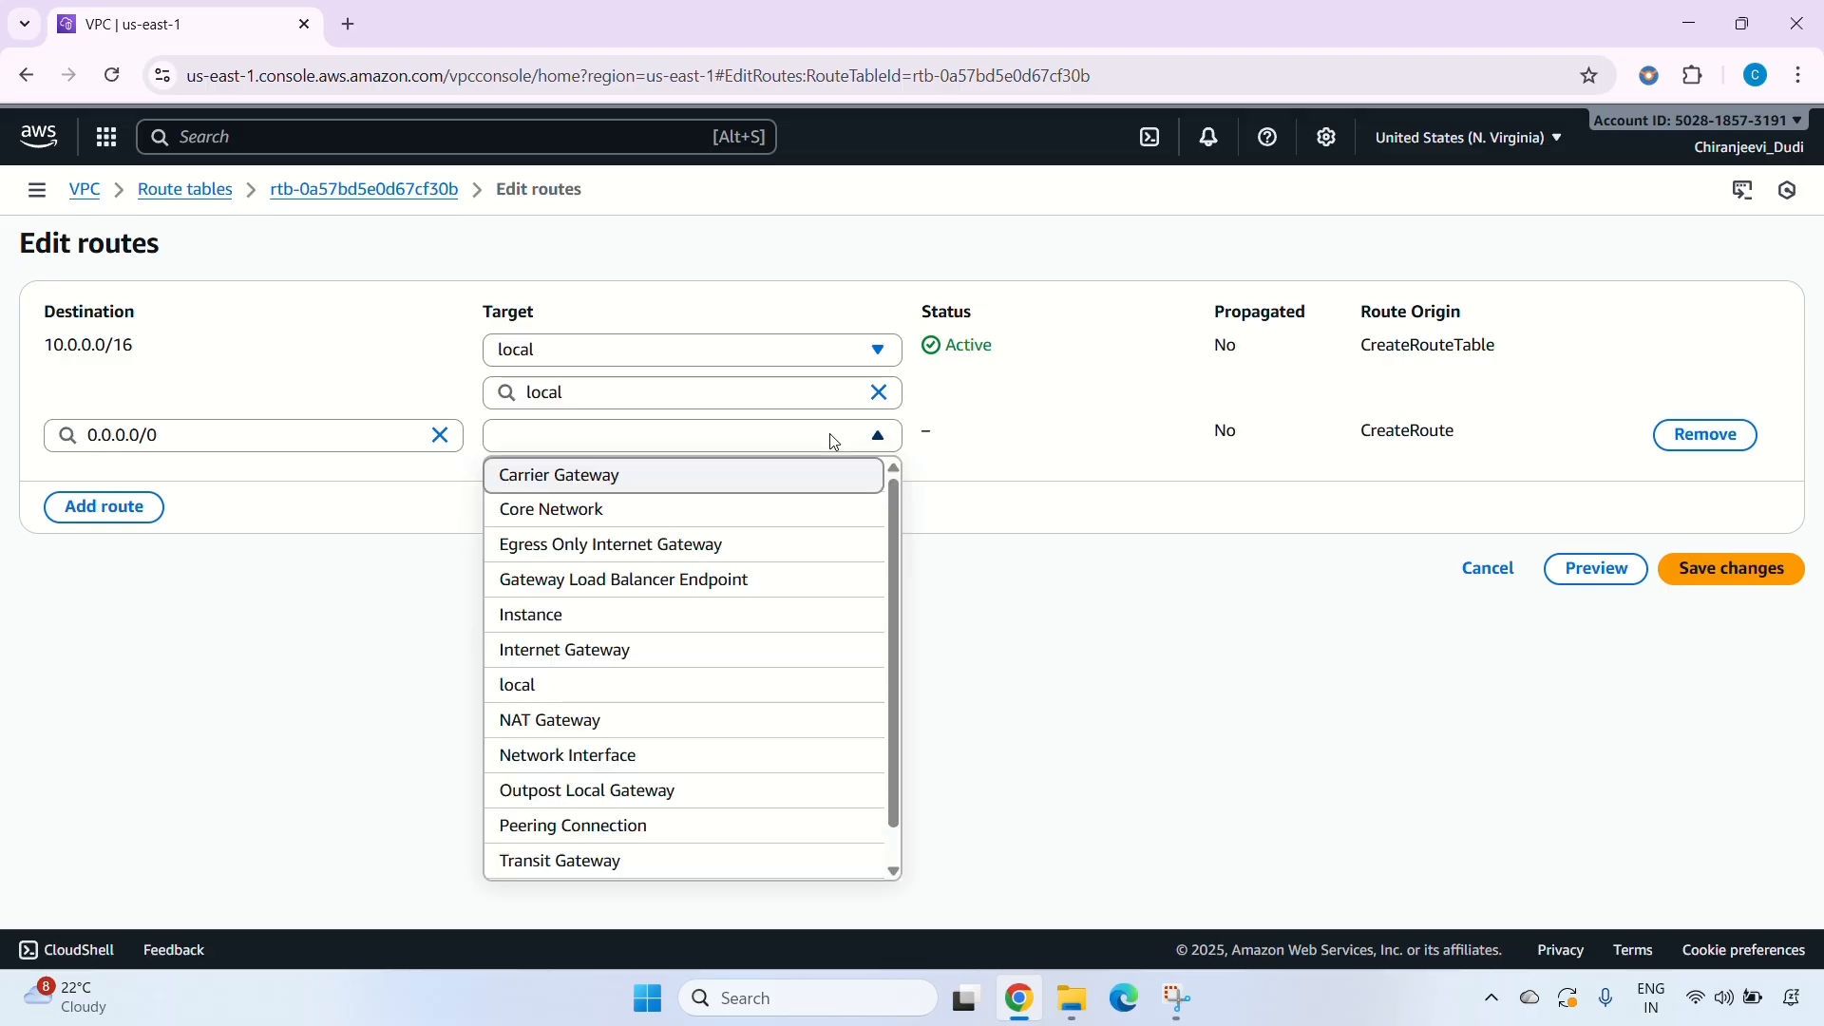
left_click(655, 652)
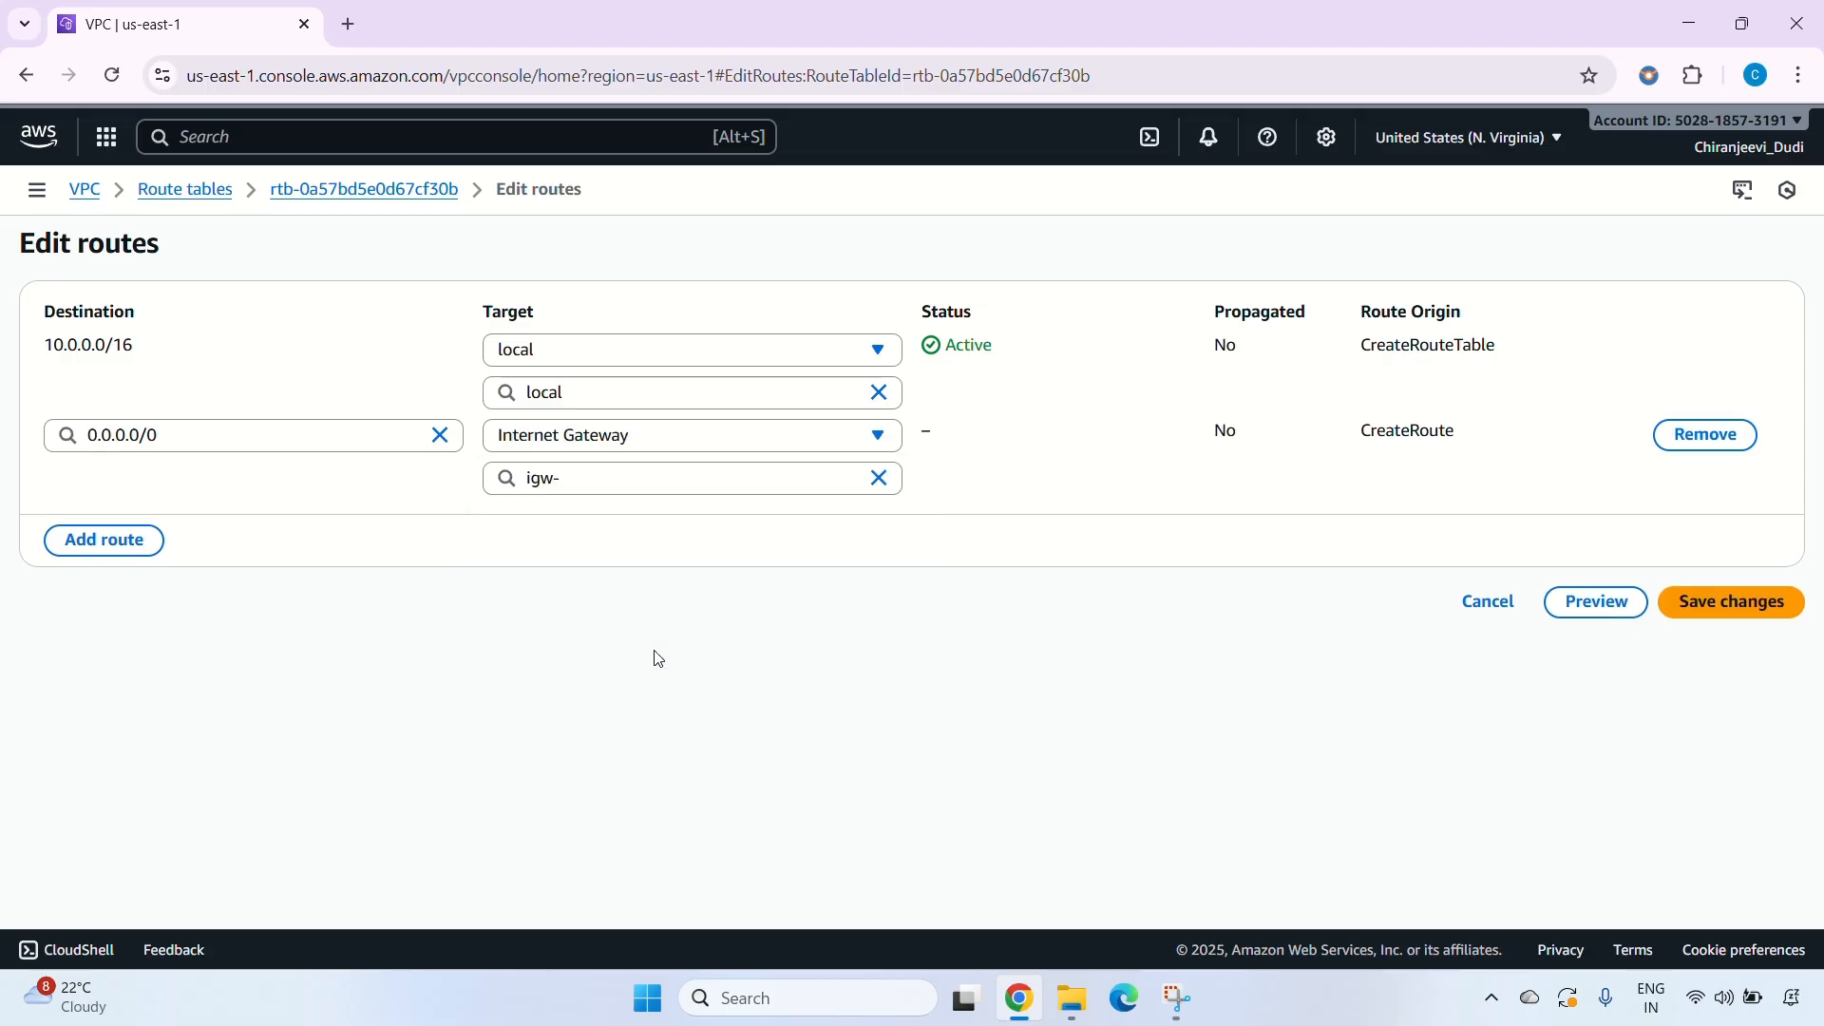
left_click(738, 479)
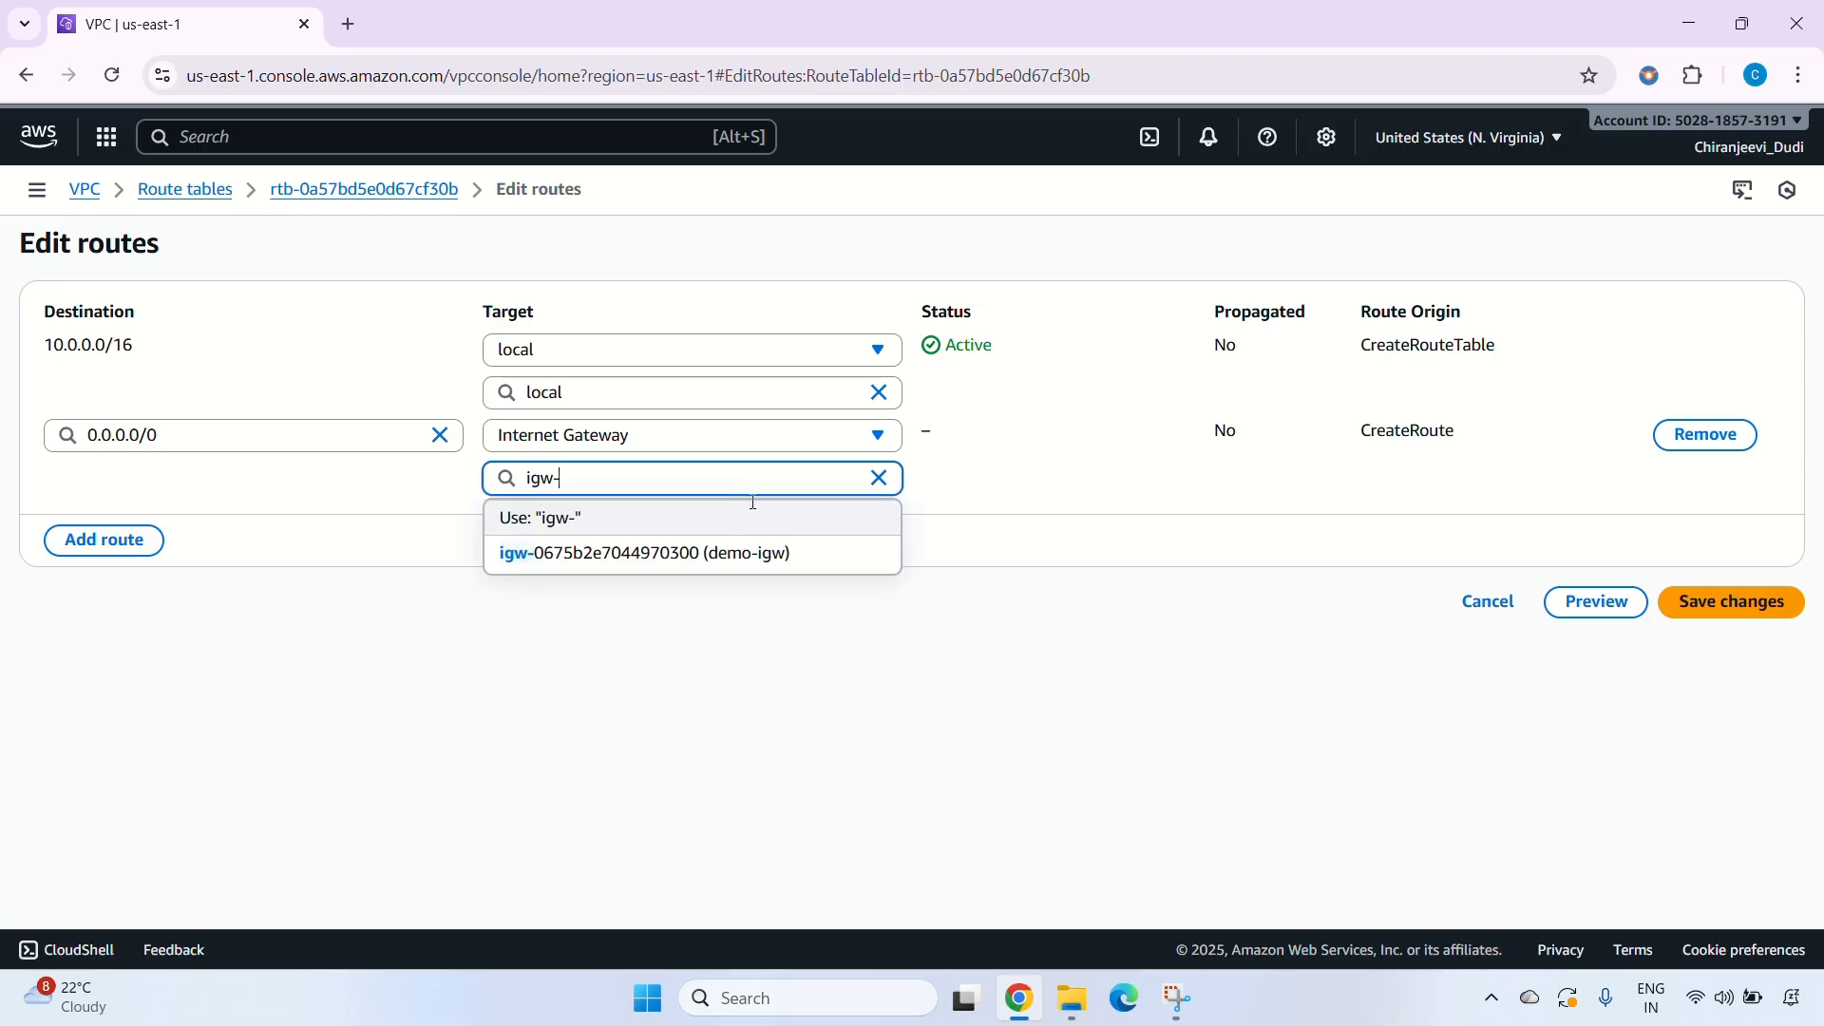
left_click(804, 570)
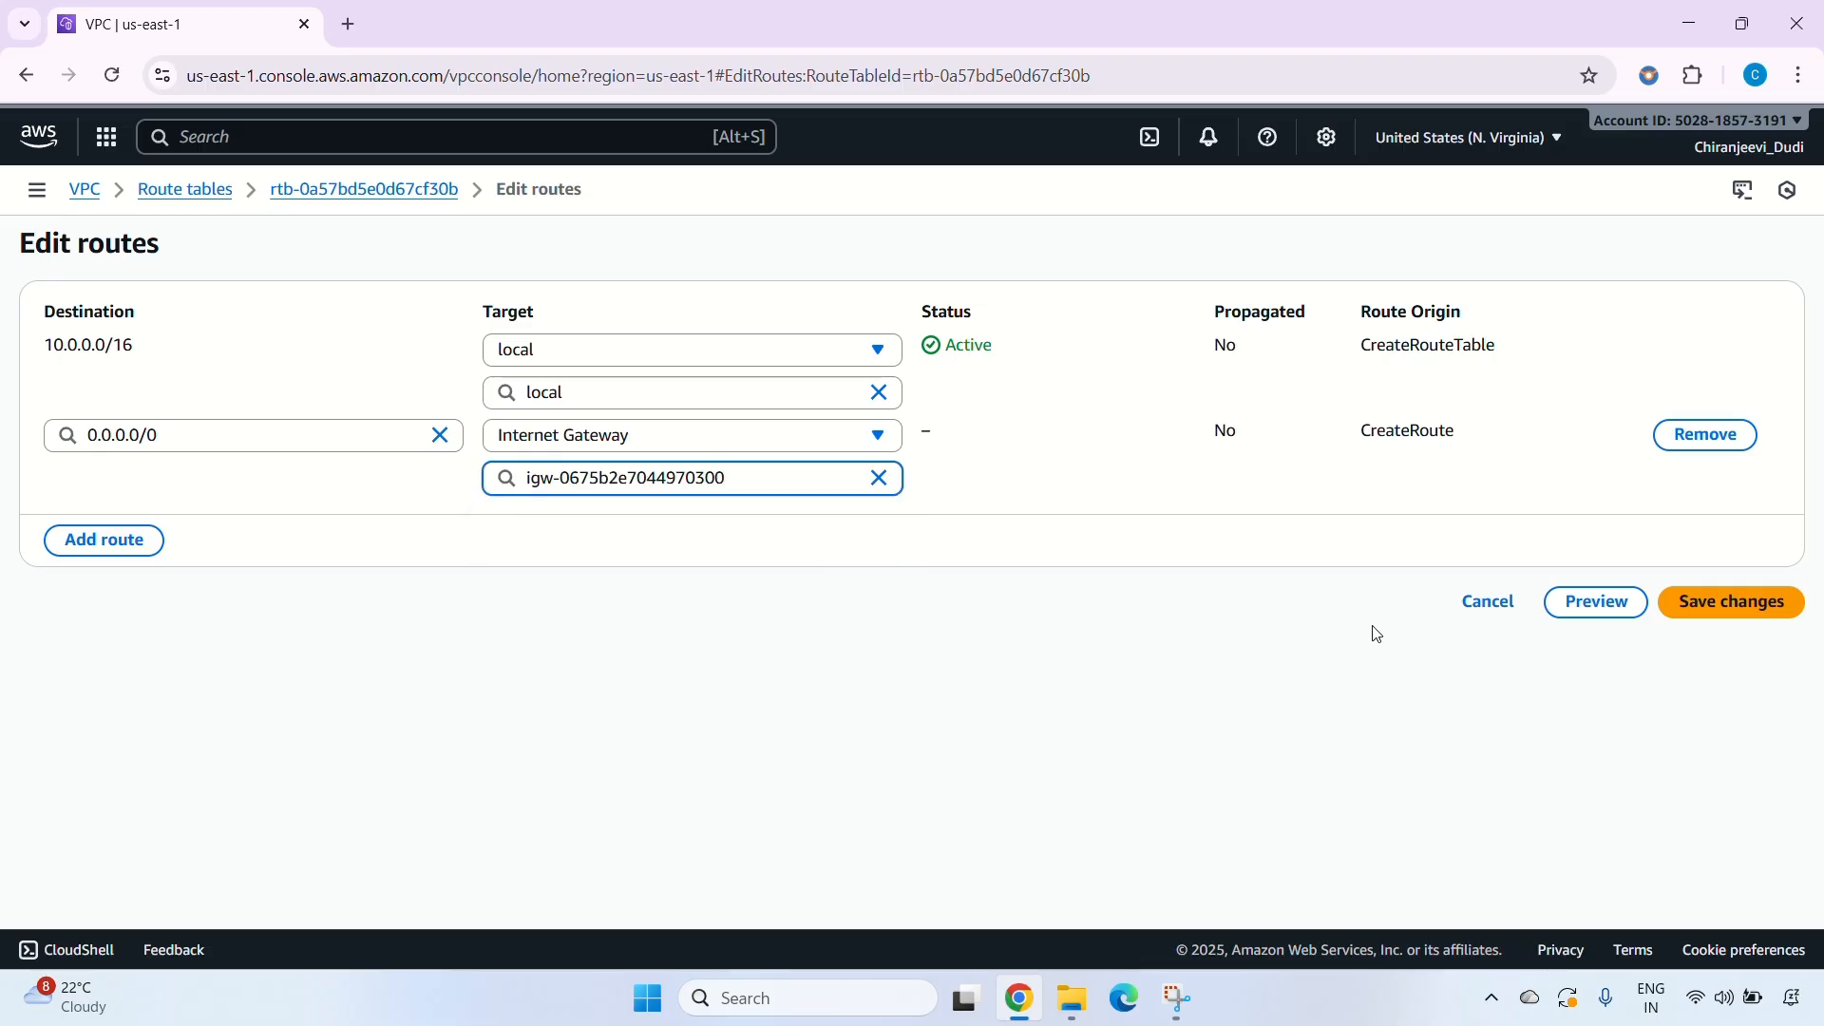
left_click(1758, 614)
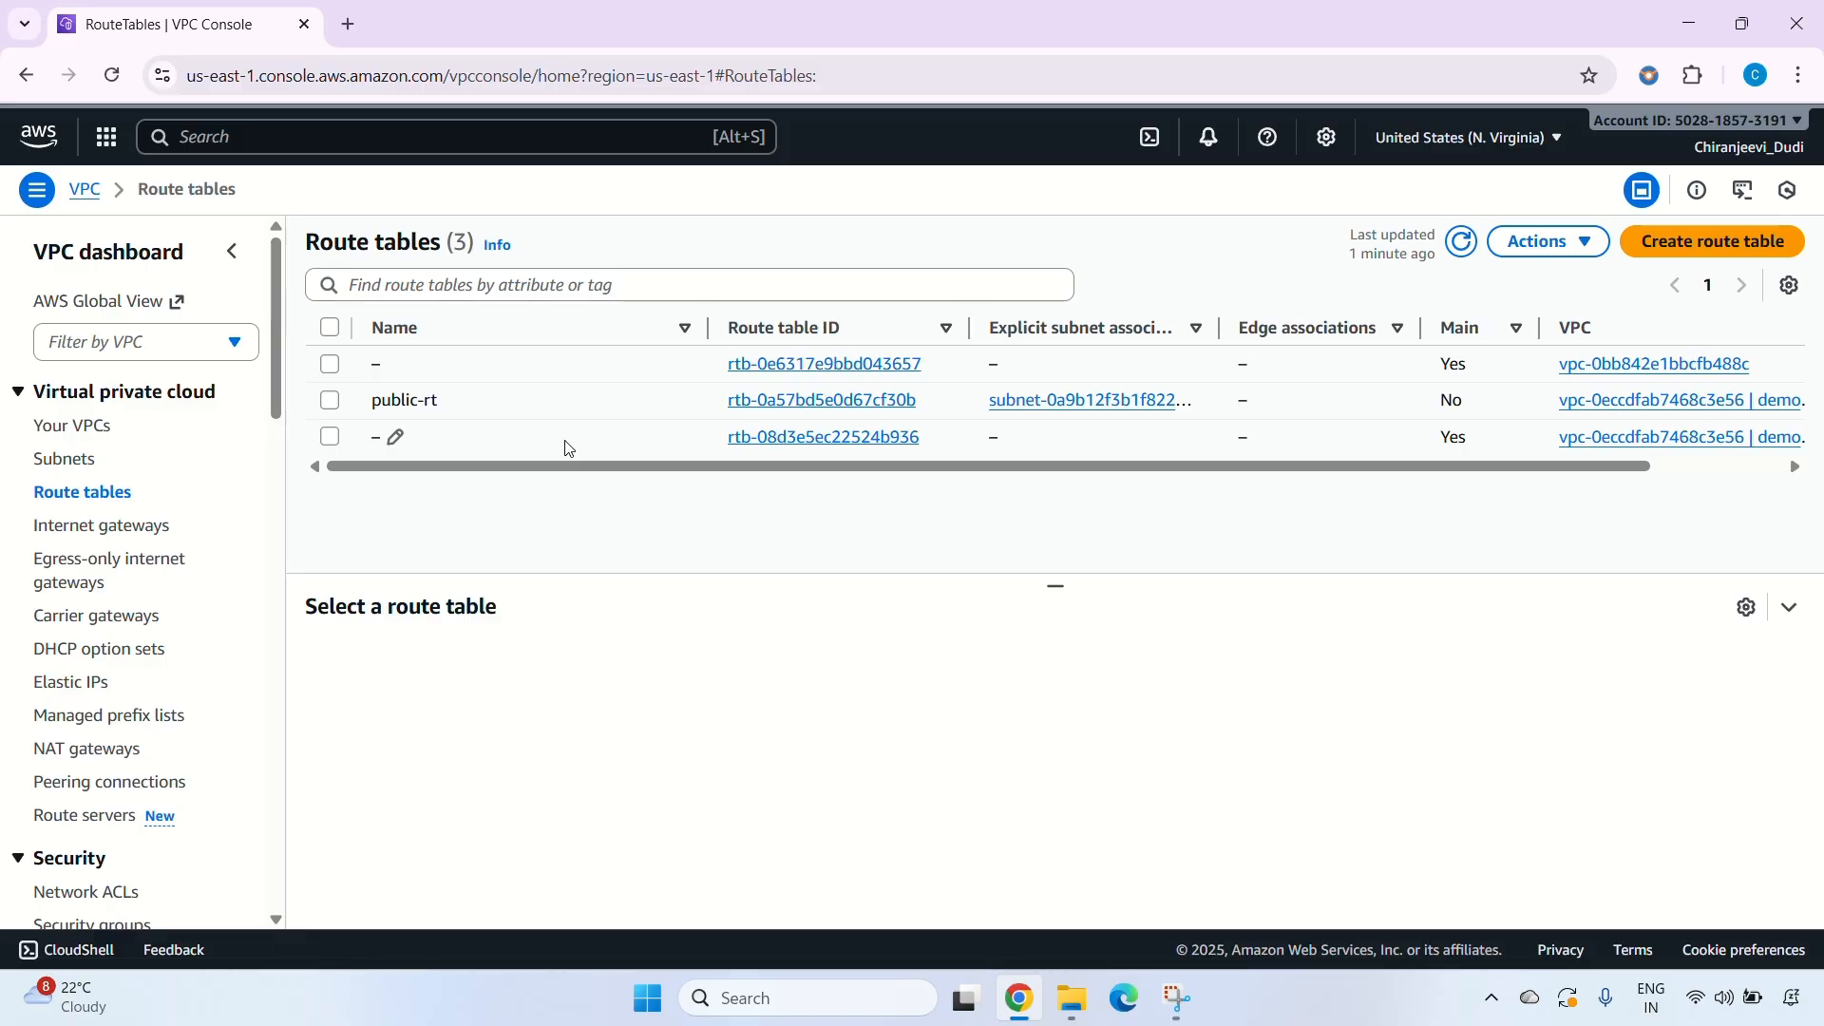
Create a second route table named private-rt in demo-vpc.
left_click(1712, 243)
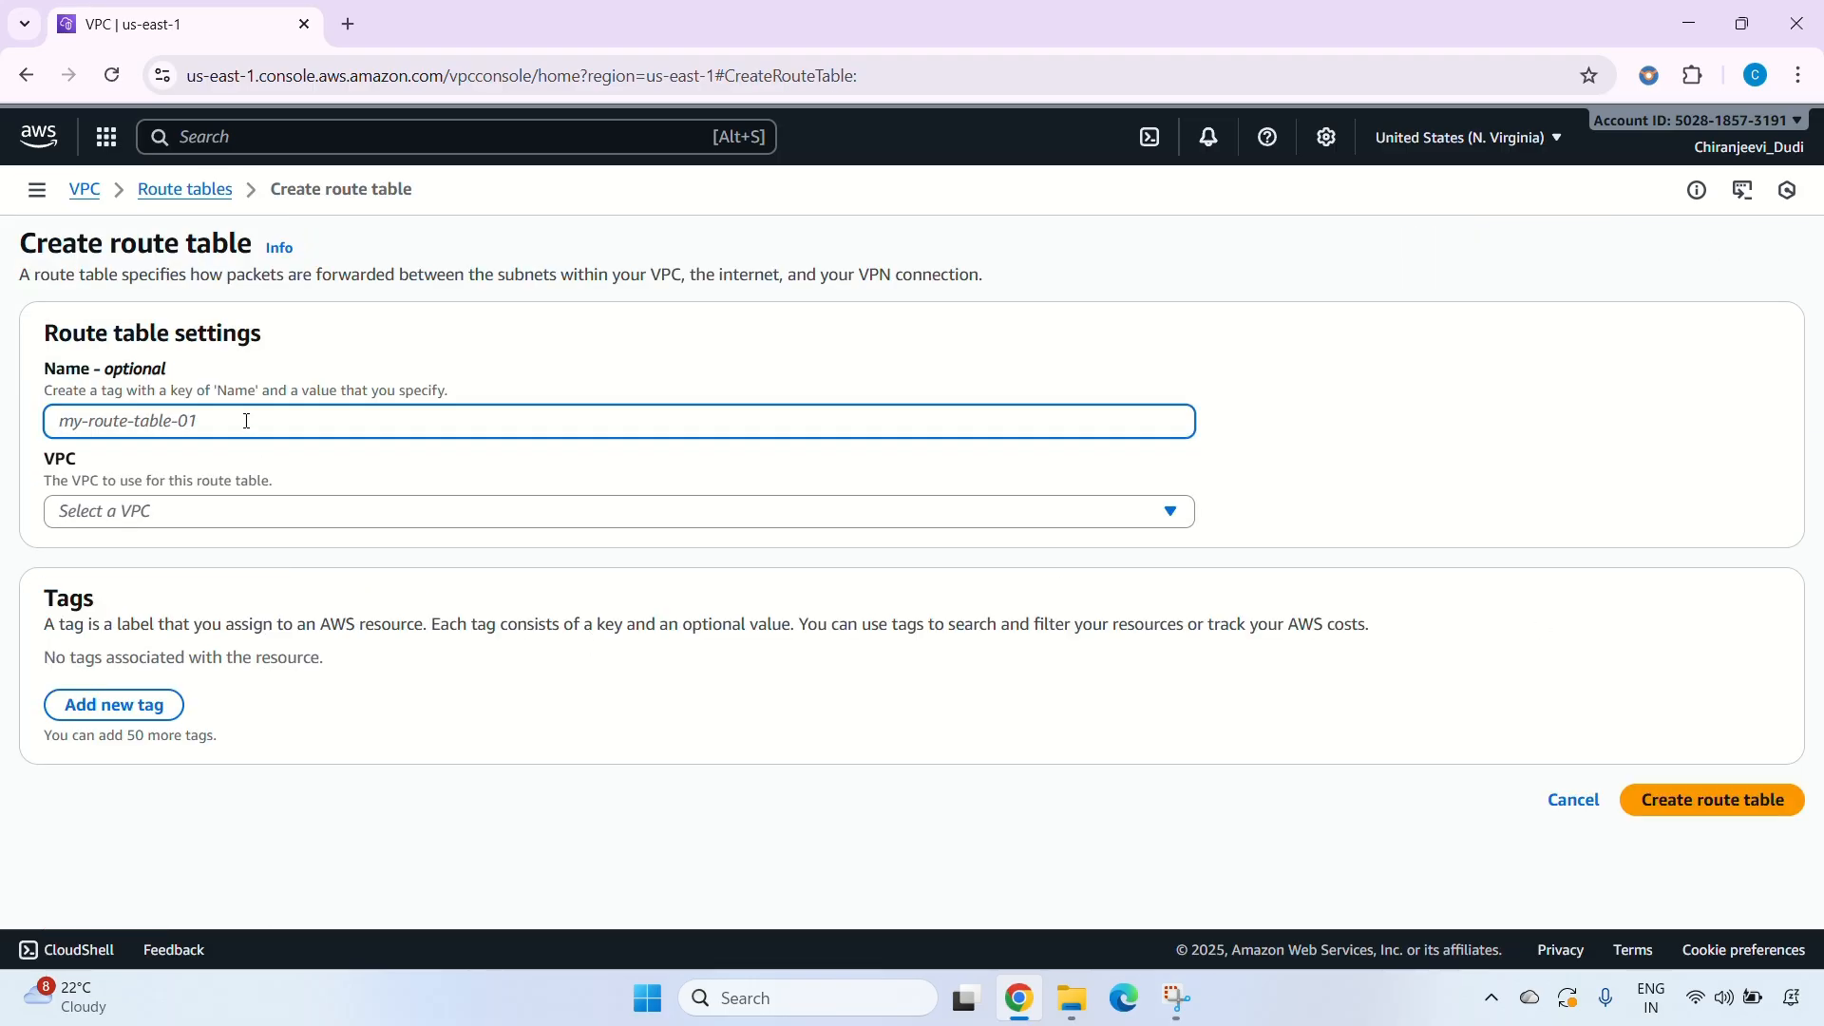
type("privat")
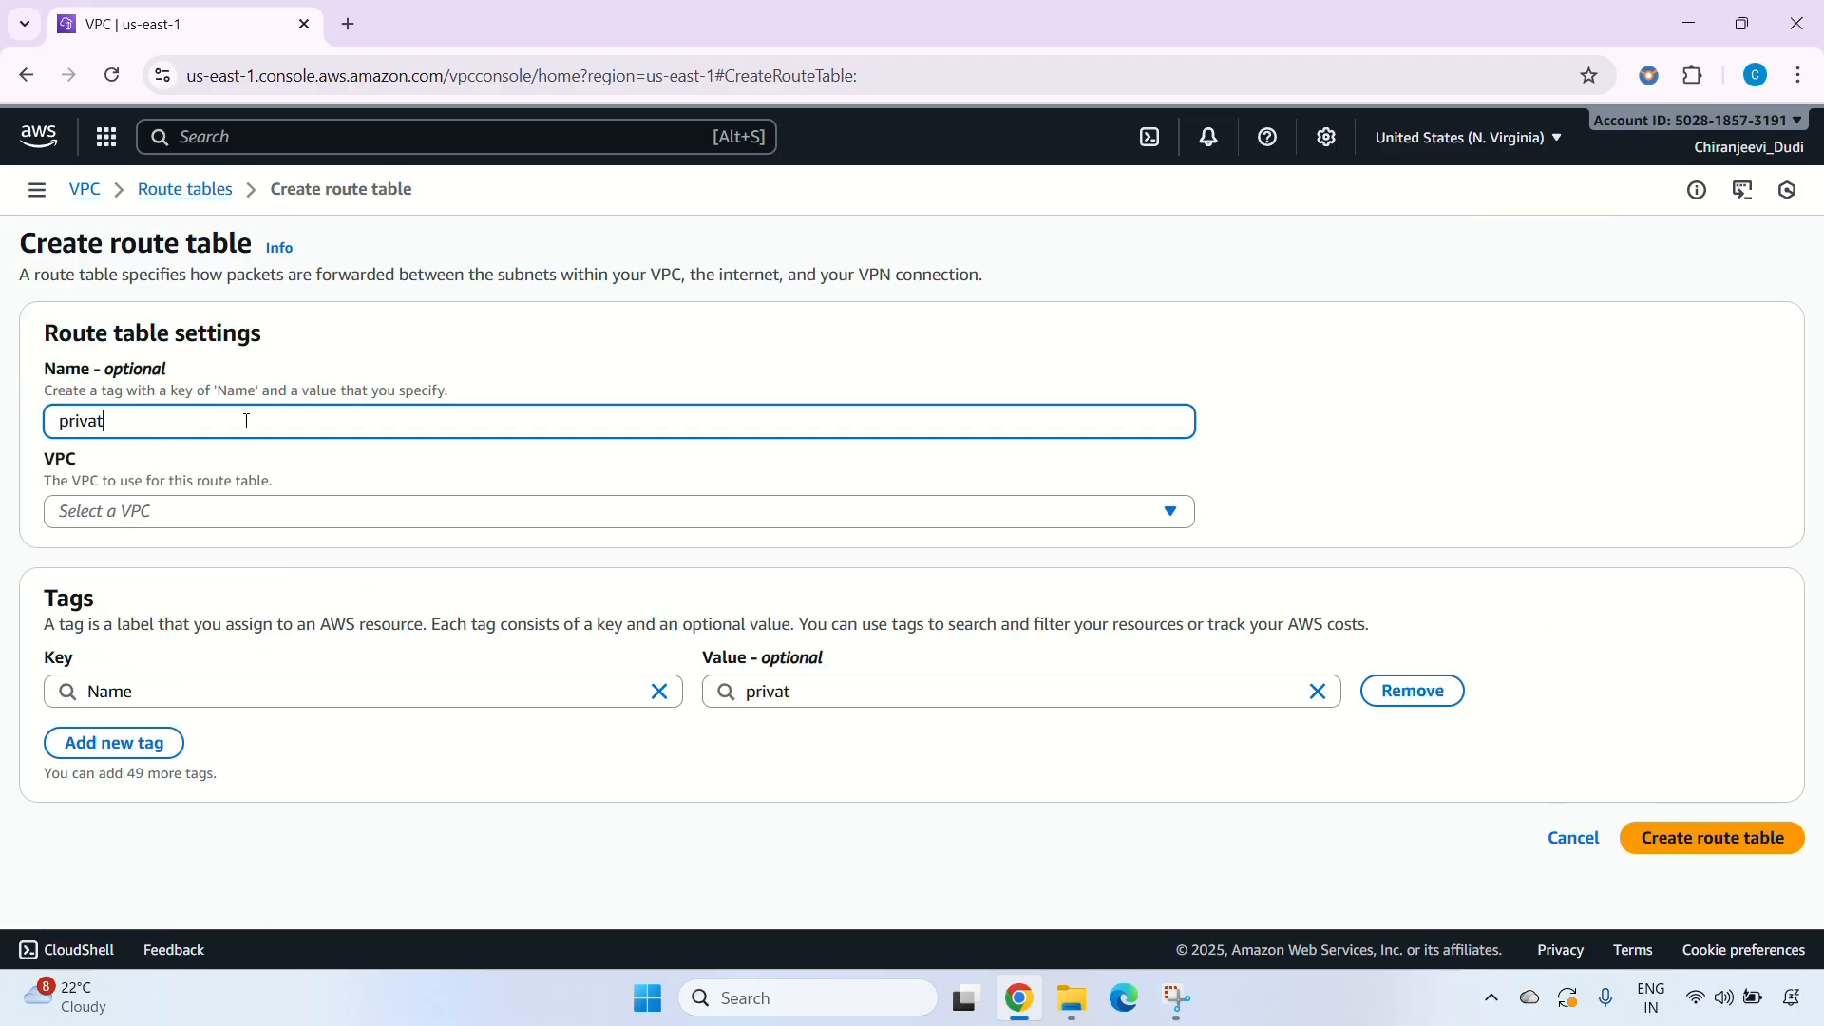
type("e-rt")
left_click(245, 517)
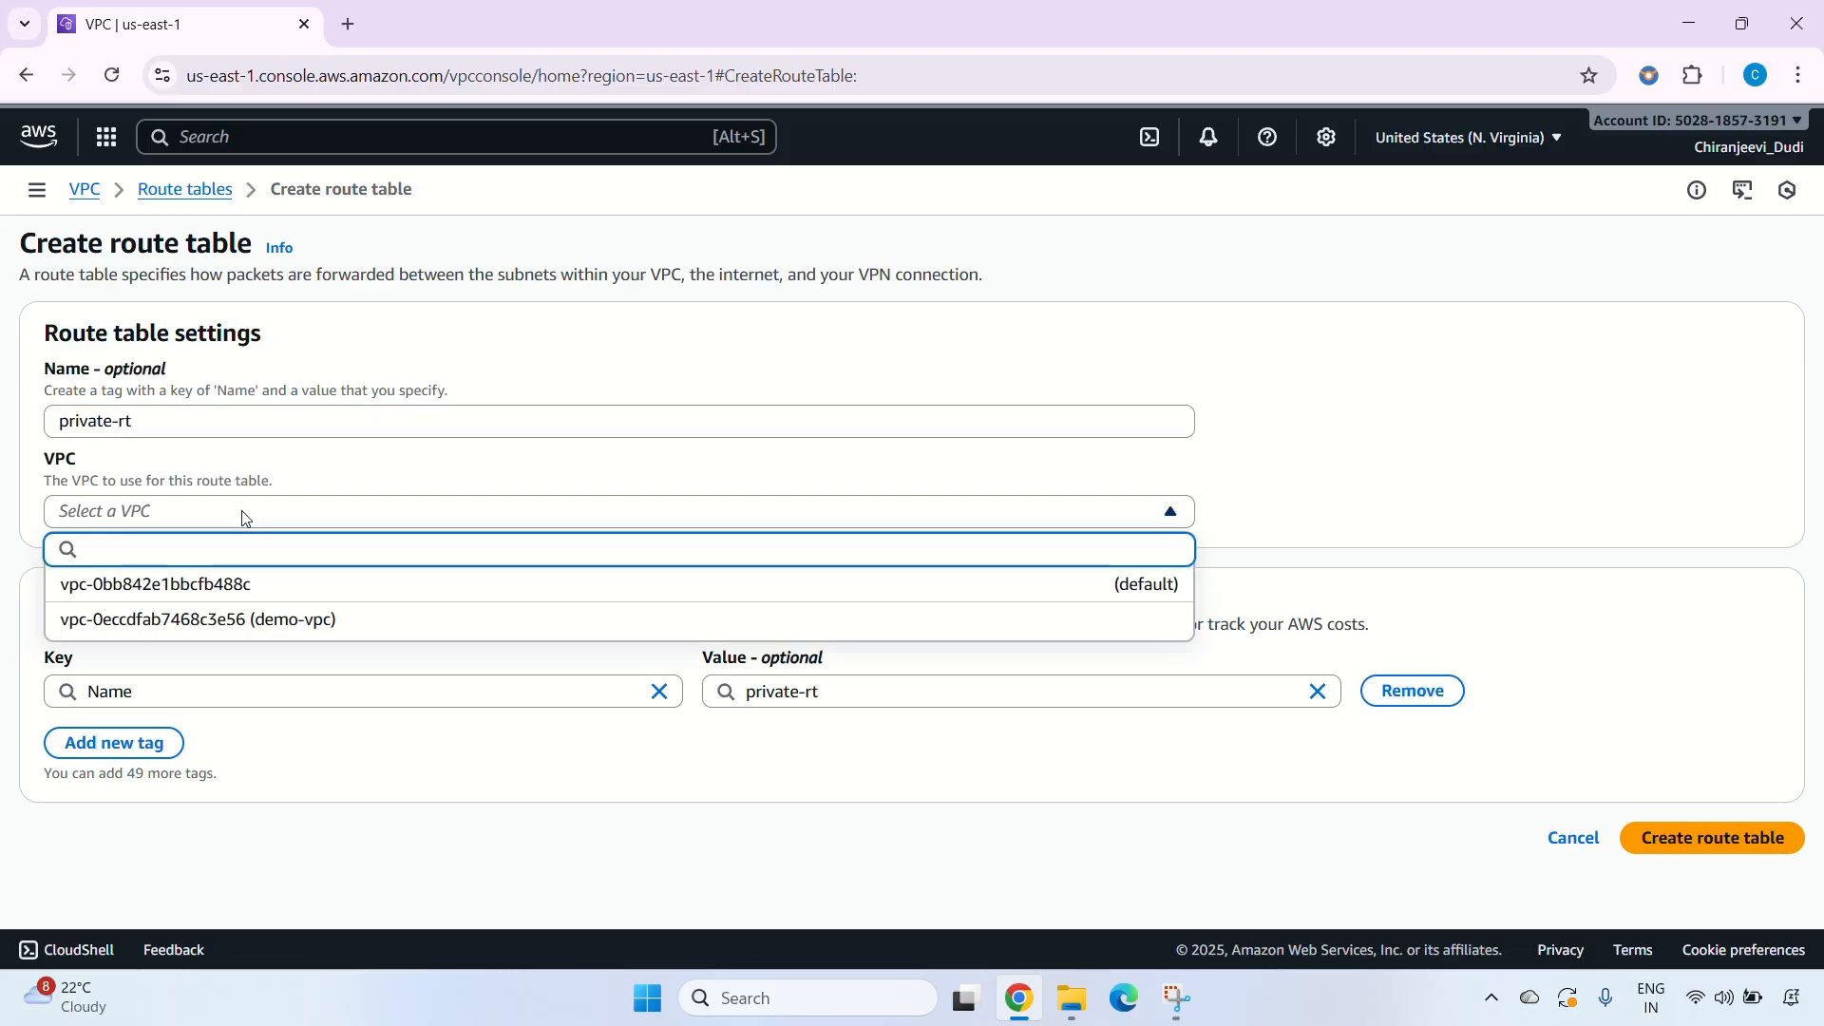
left_click(255, 620)
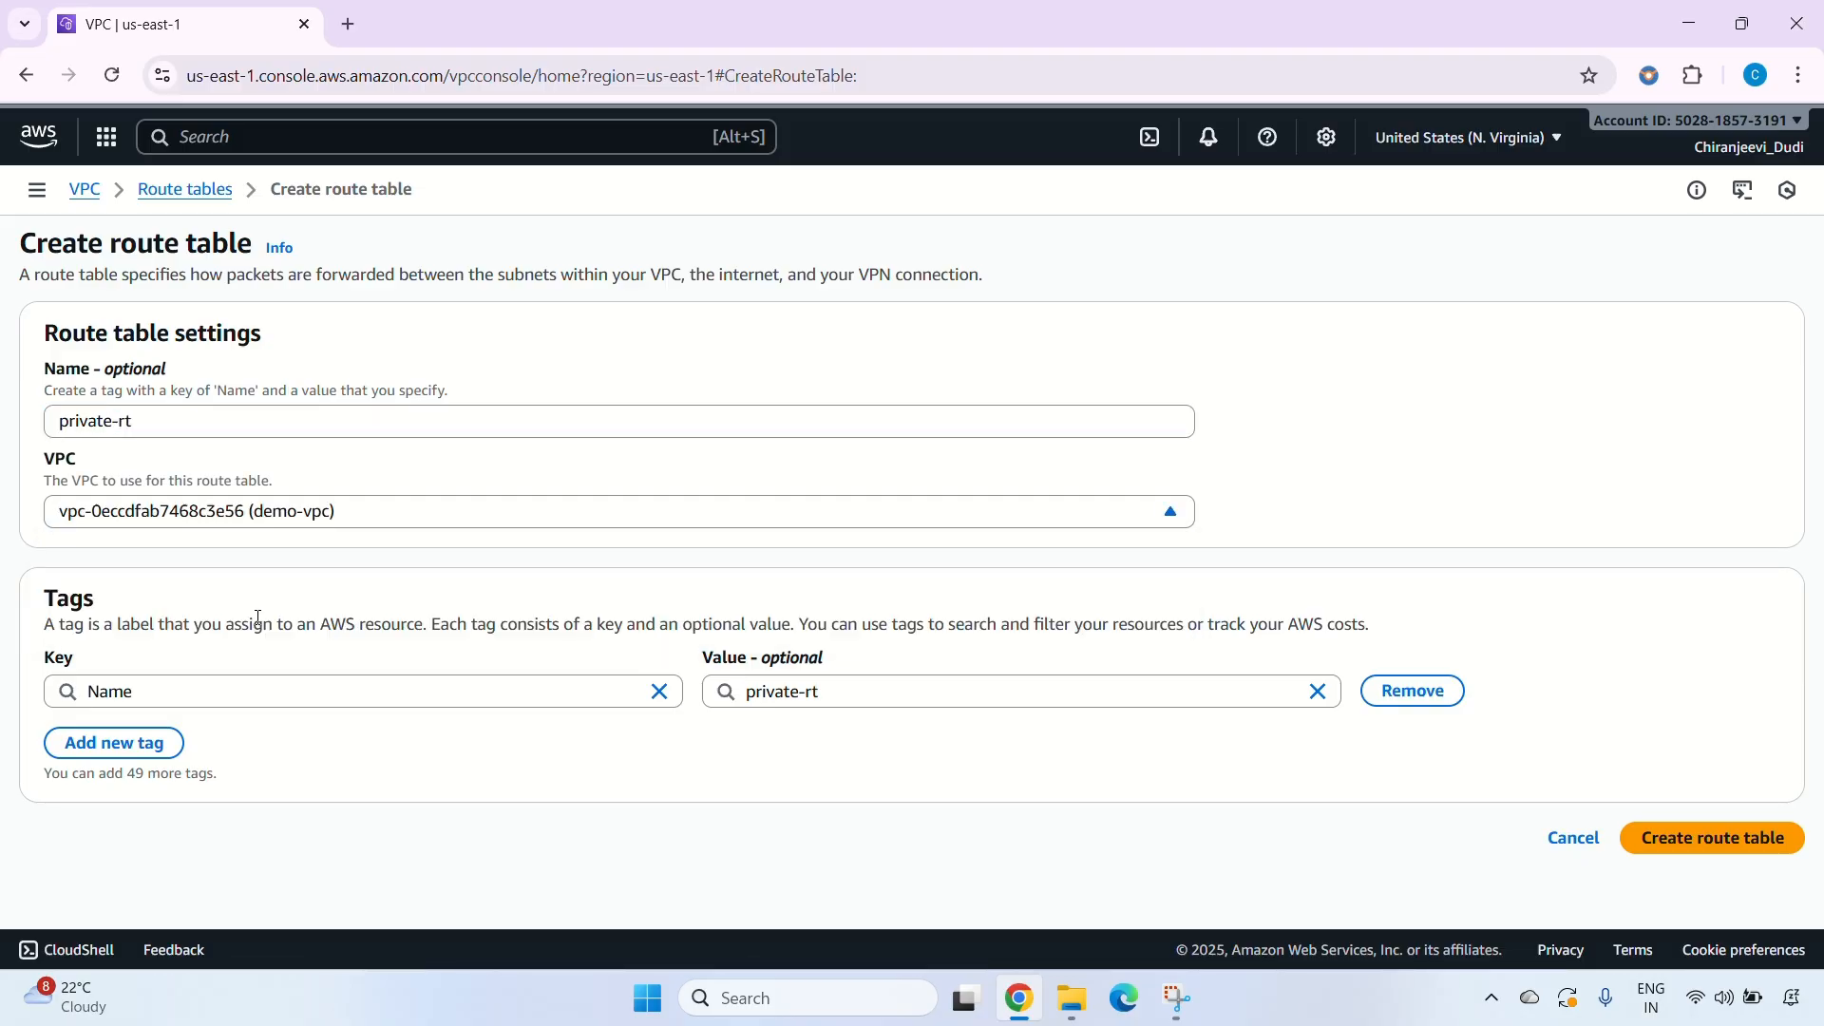
left_click(1702, 848)
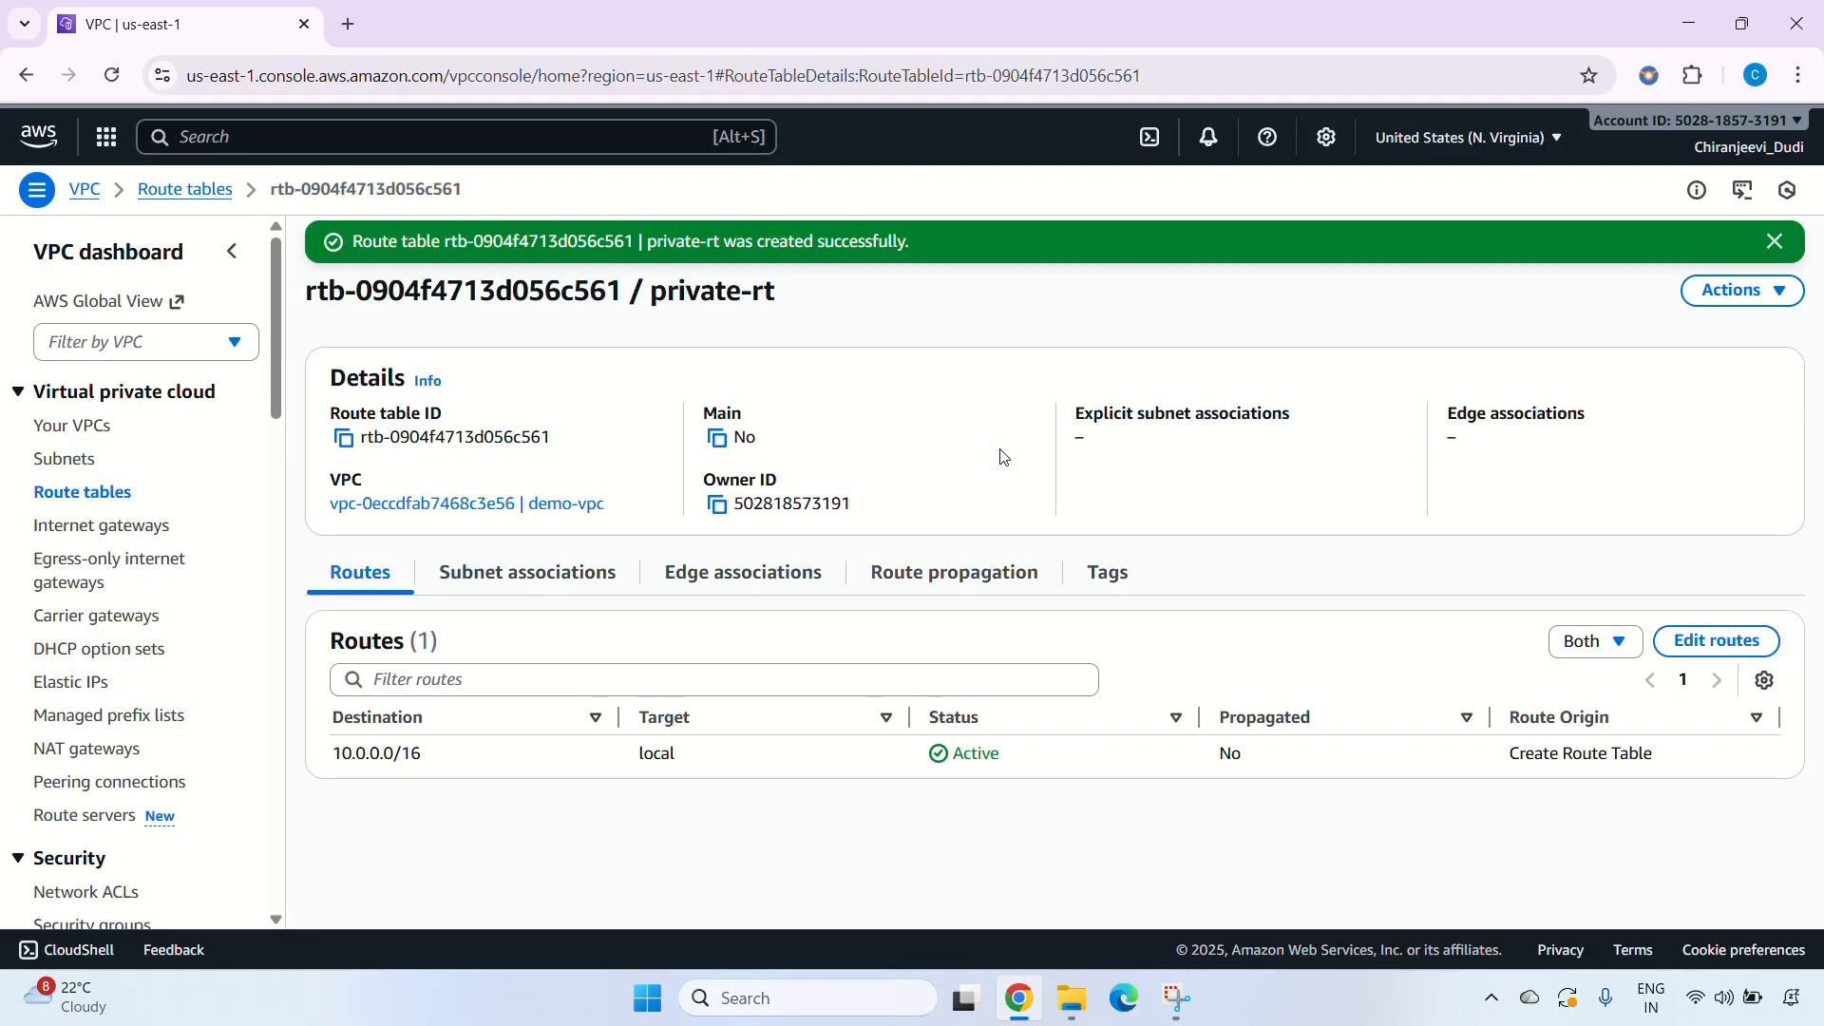
Associate private subnet 1a with the private-rt route table and save the association.
left_click(520, 573)
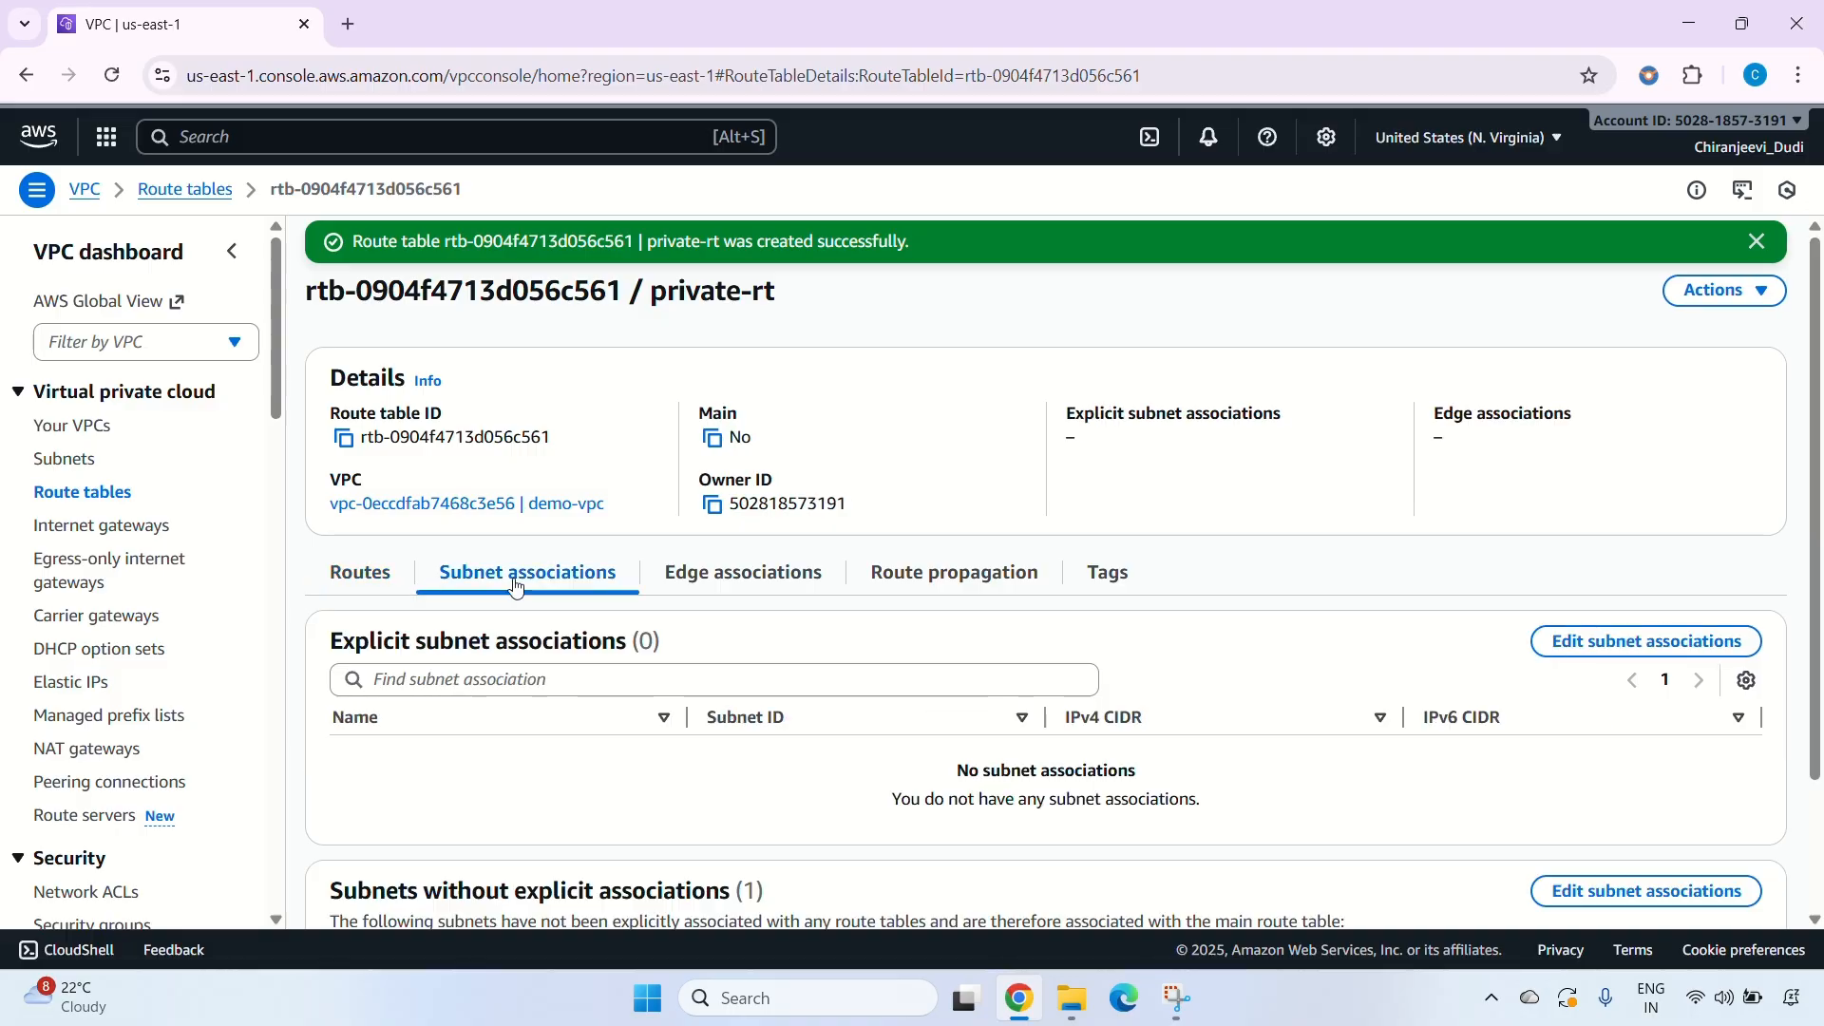
left_click(371, 573)
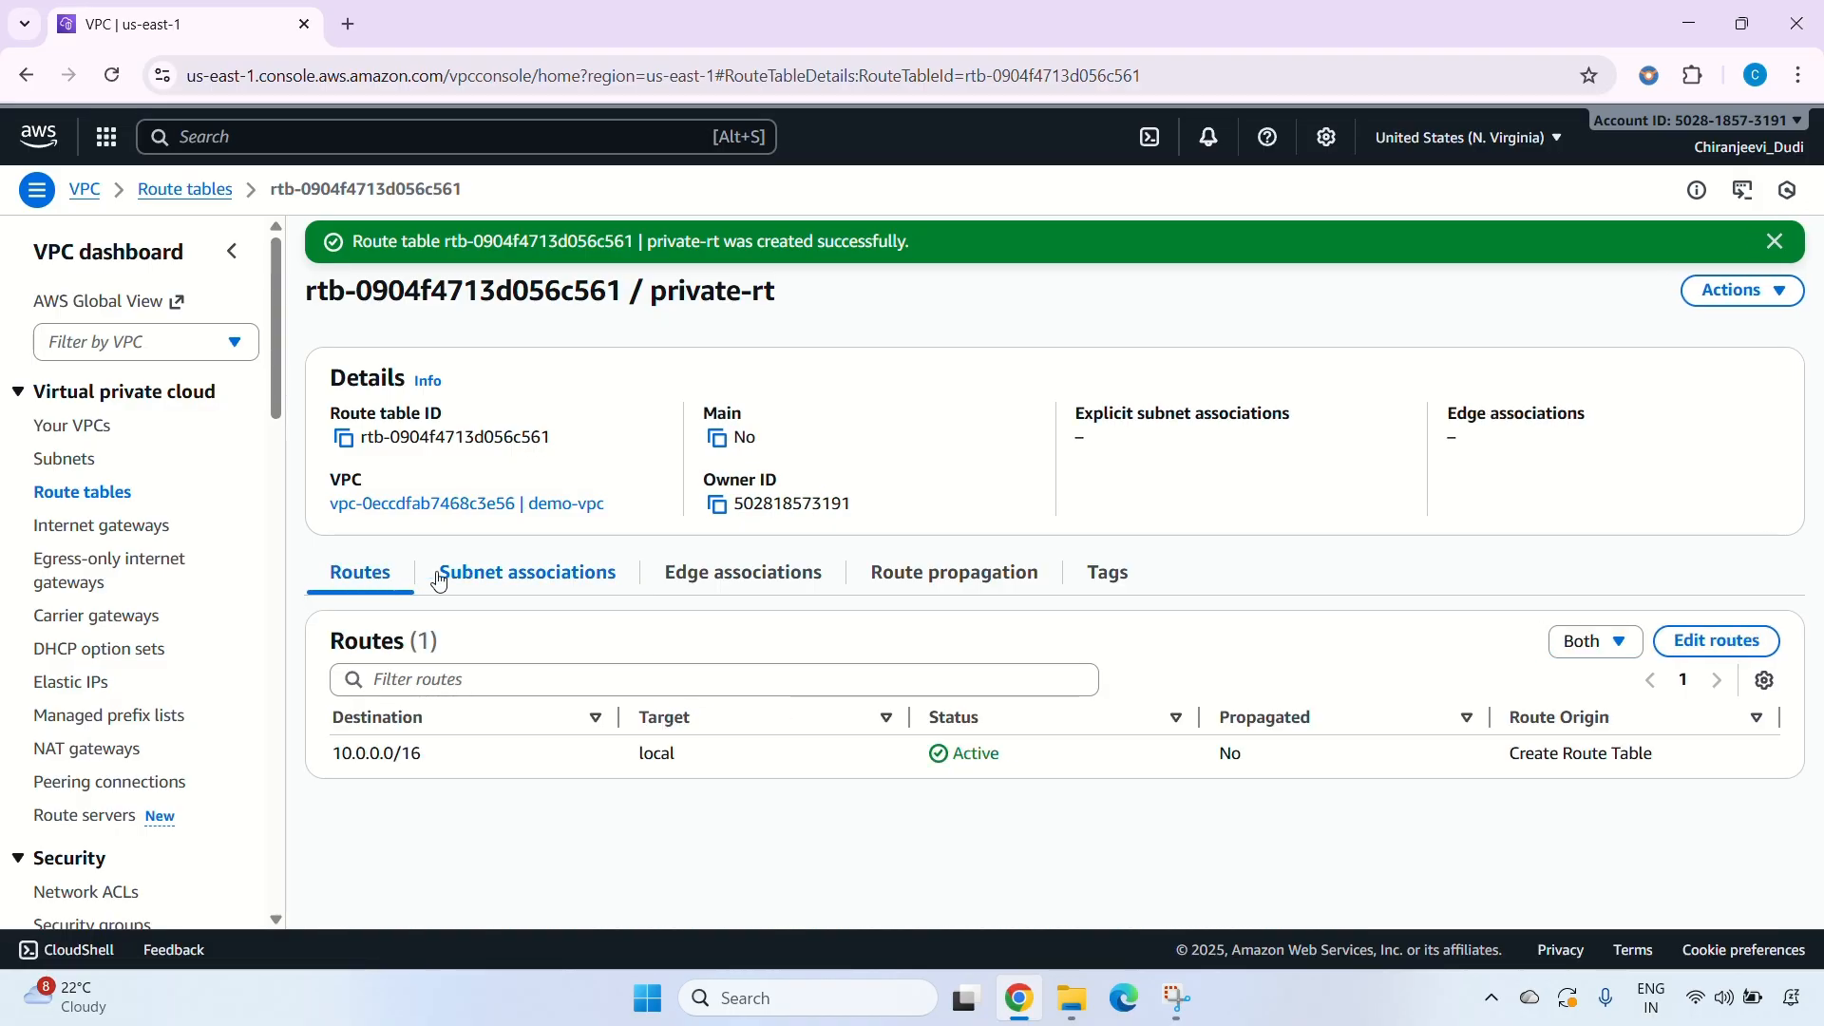
left_click(496, 580)
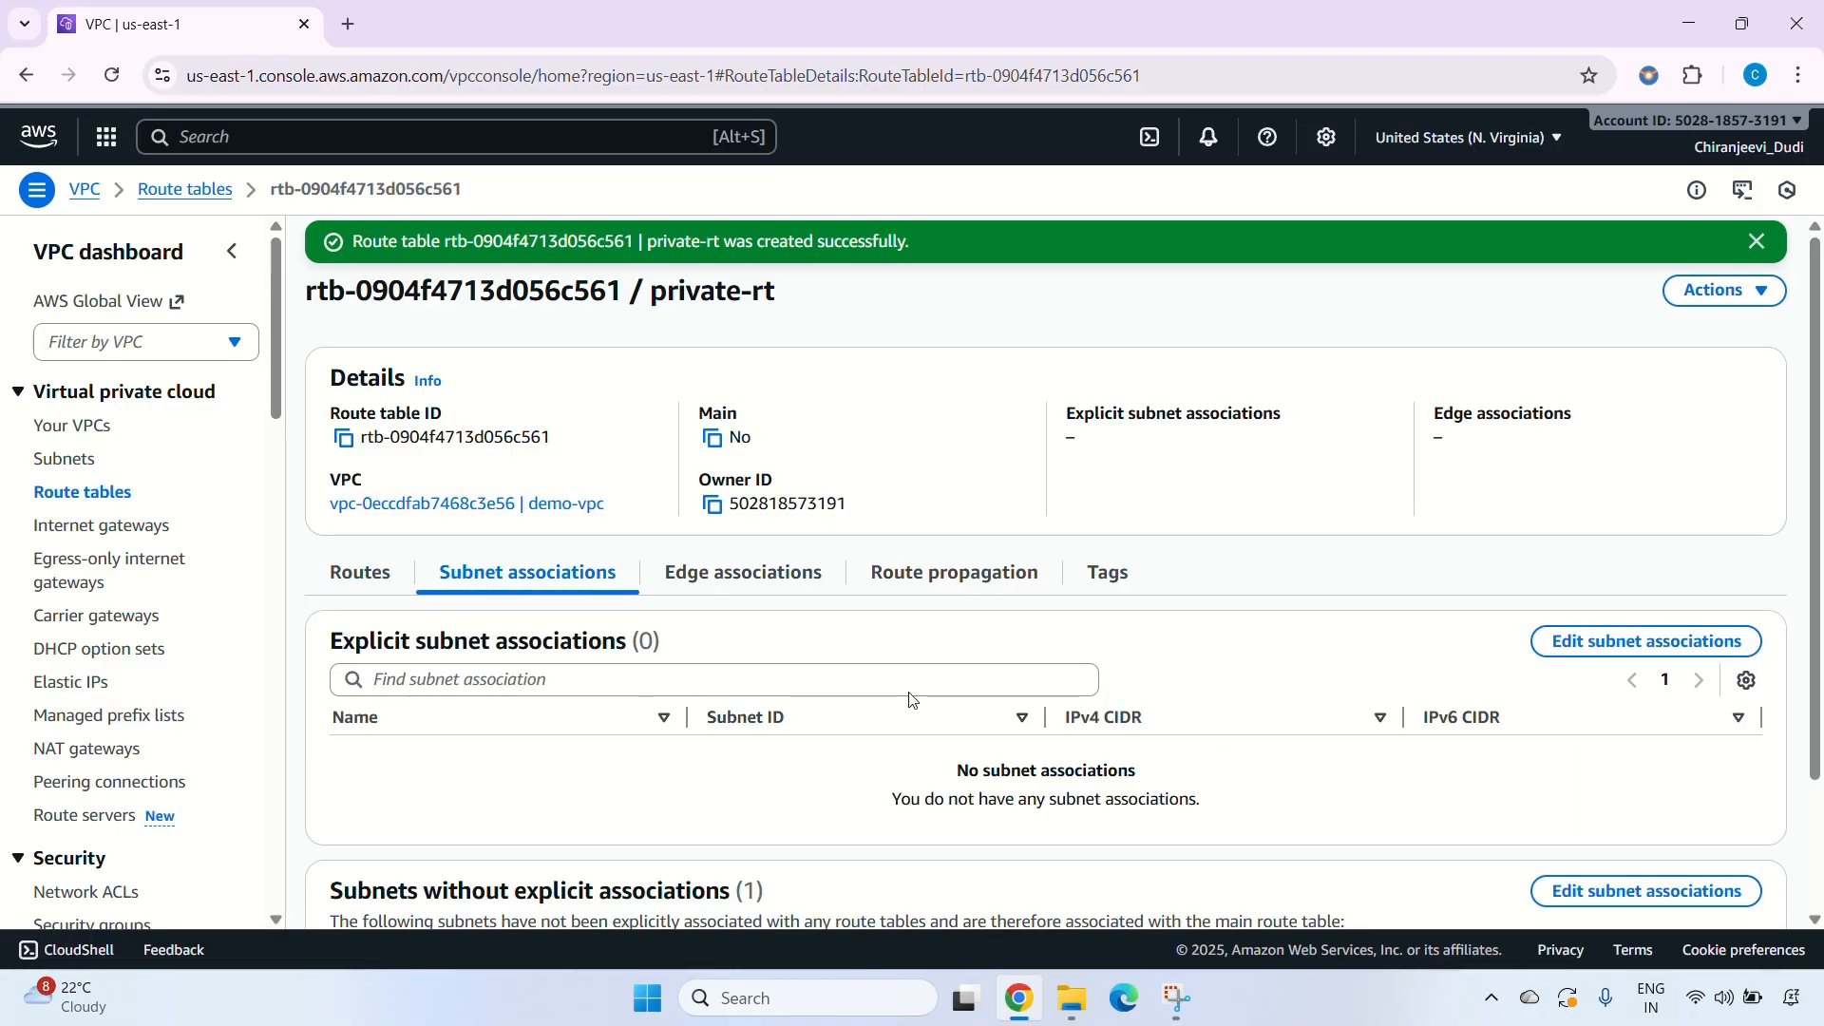
left_click(1632, 641)
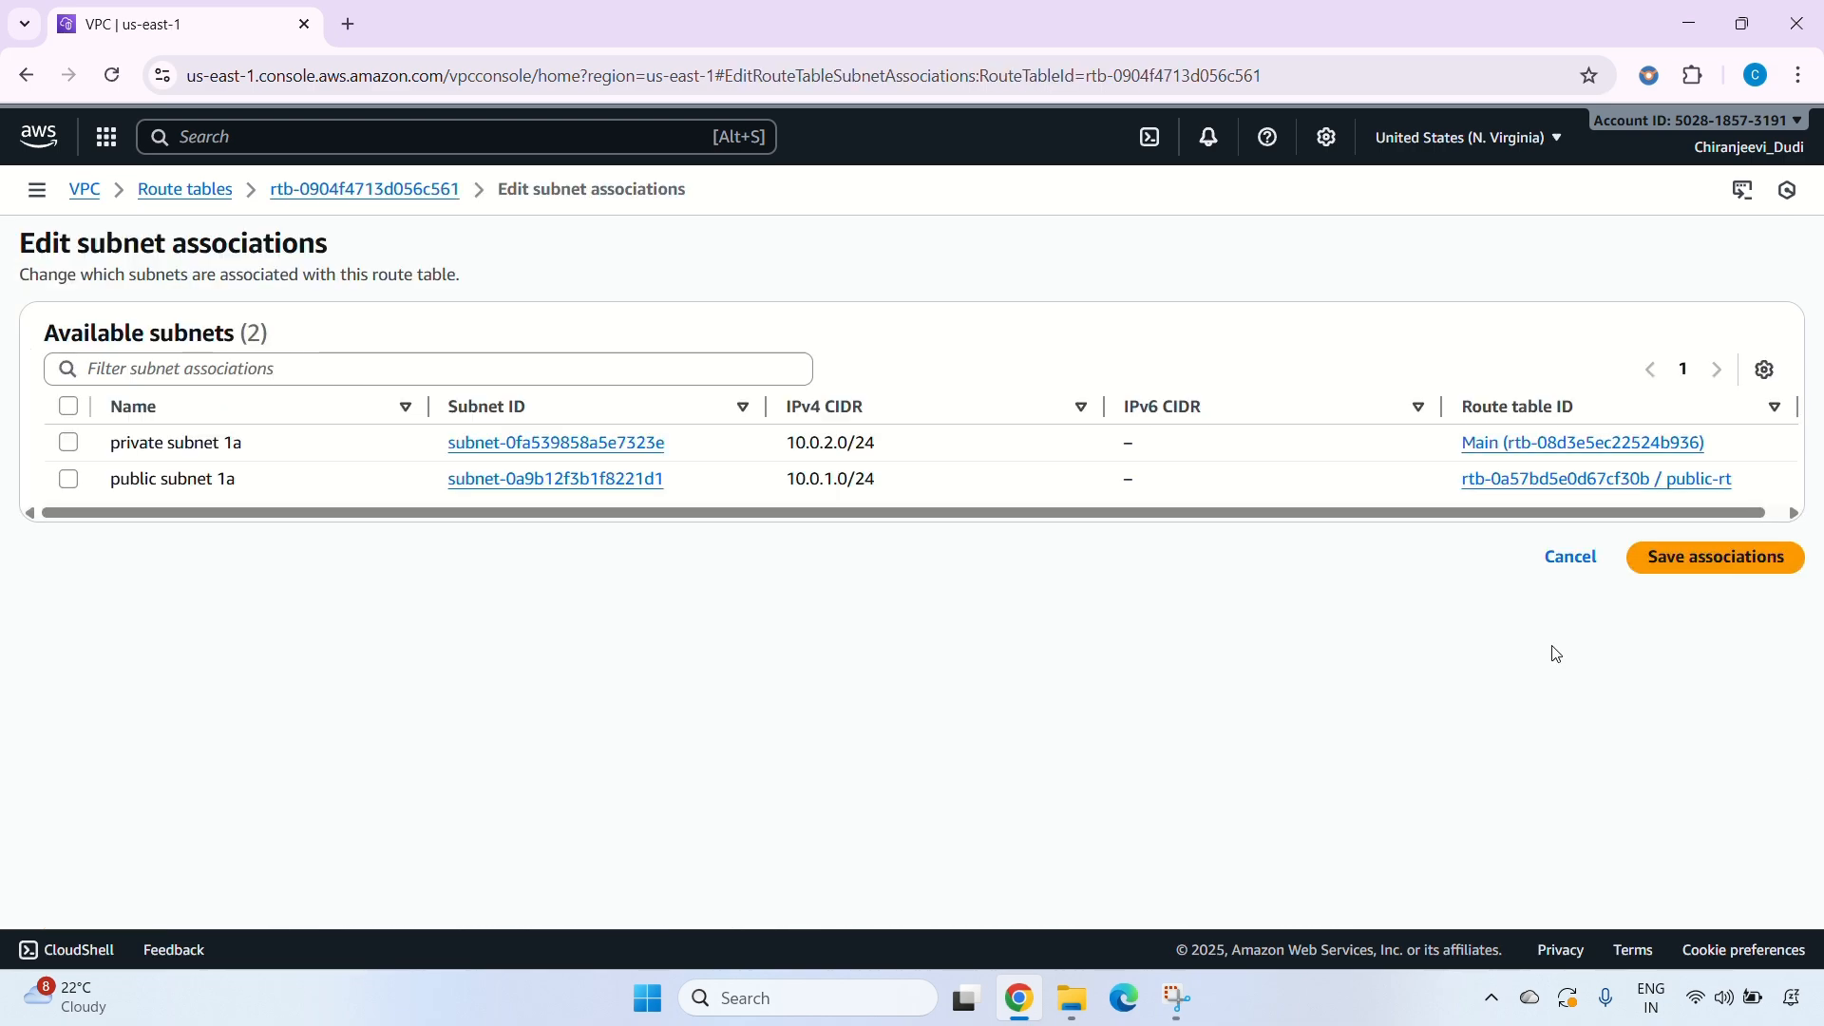
left_click(74, 452)
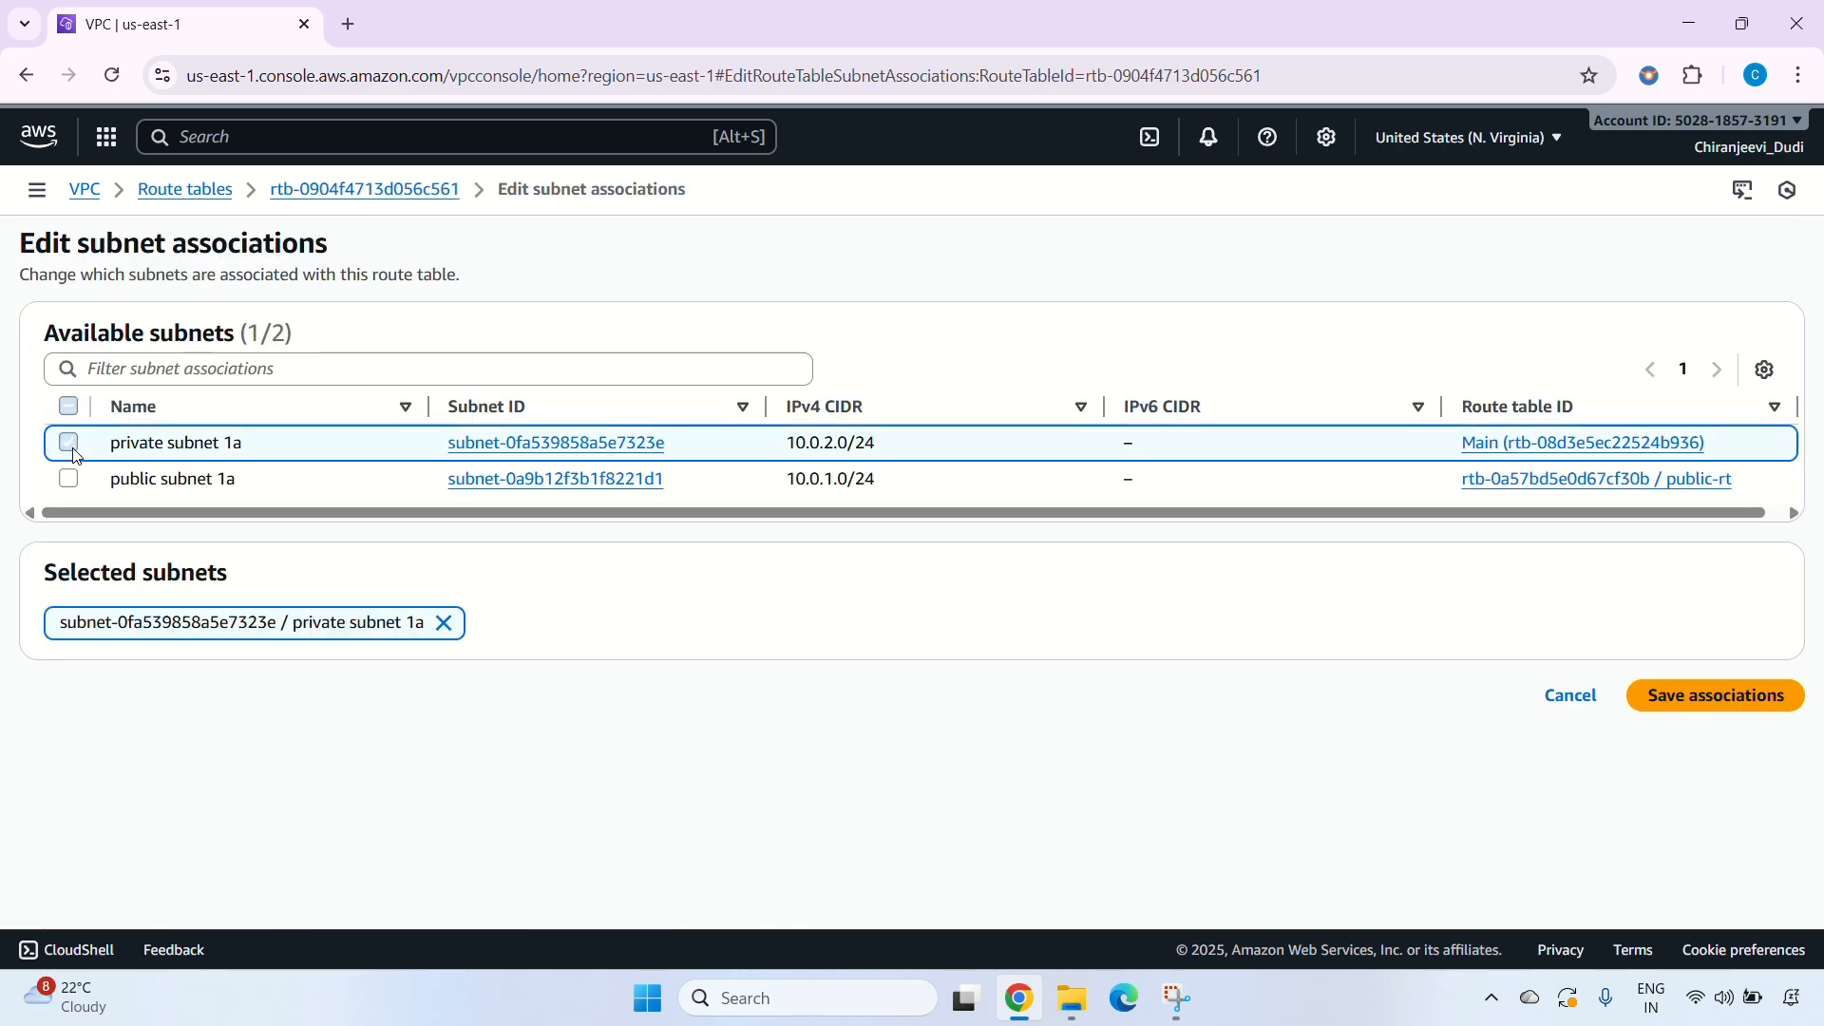
left_click(1767, 699)
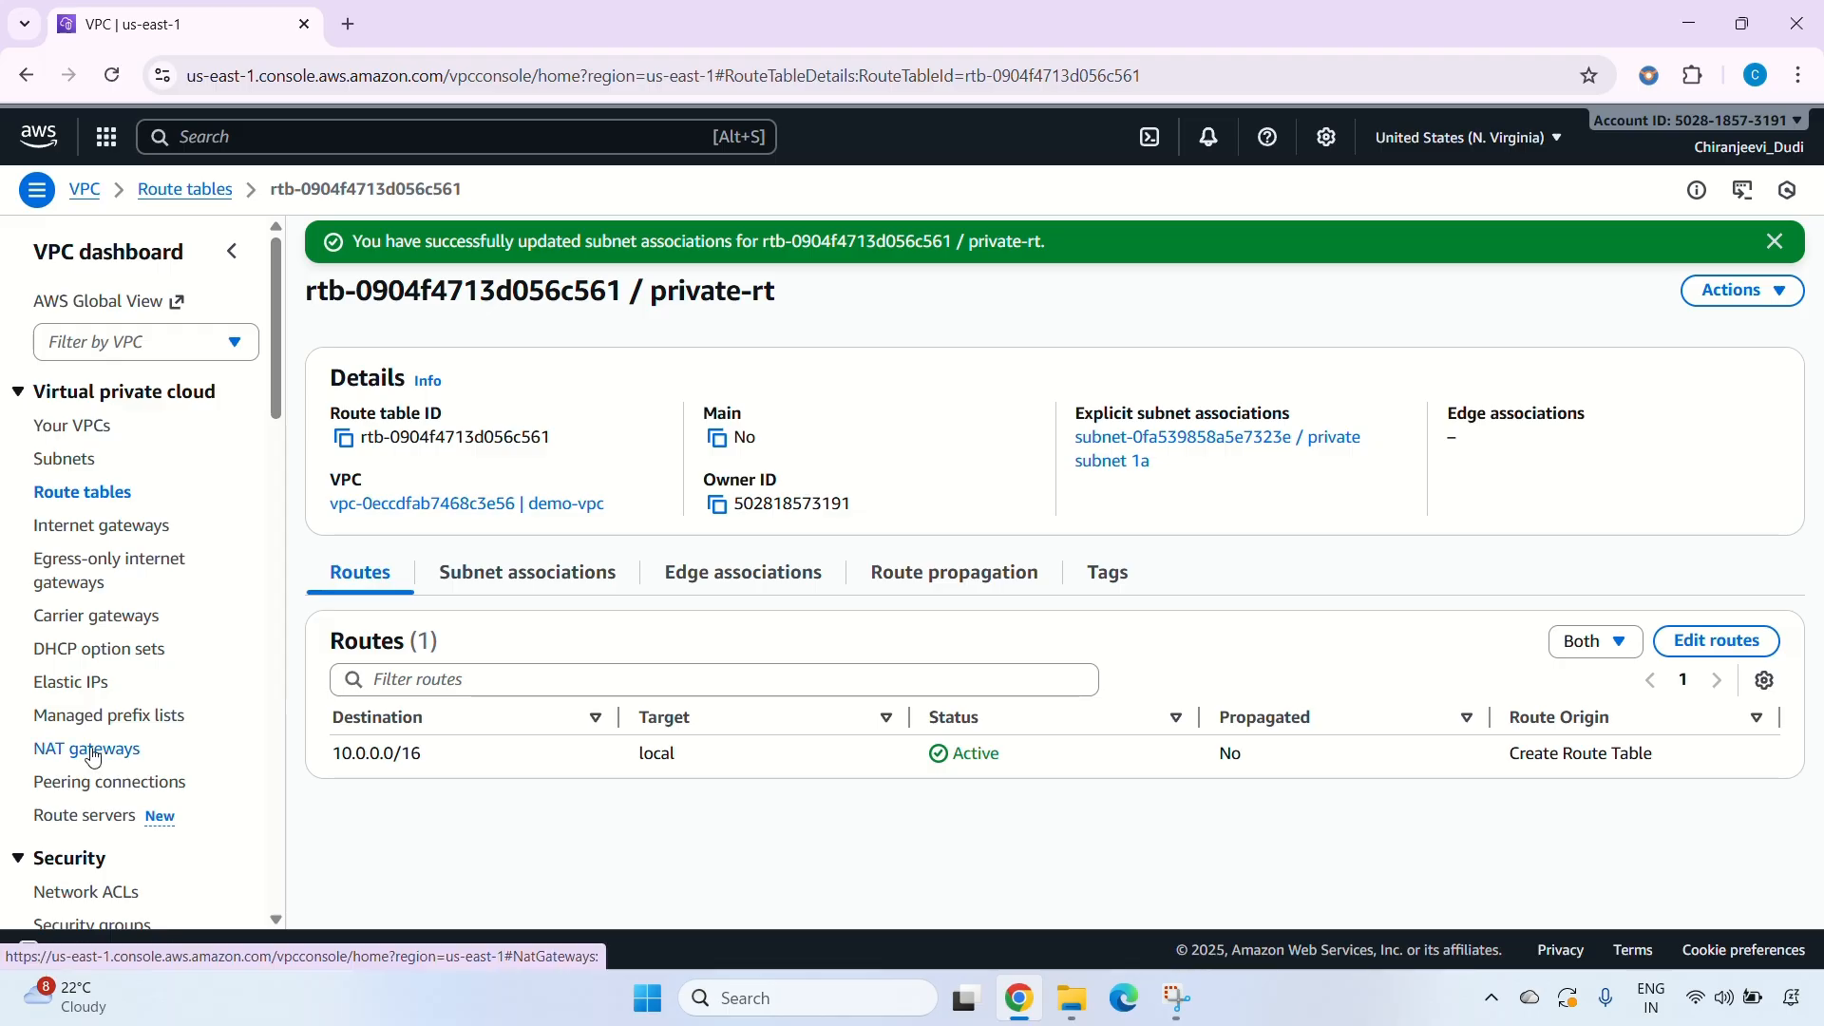
Start a new NAT gateway named demo-ngw and place it in public subnet 1a.
left_click(92, 753)
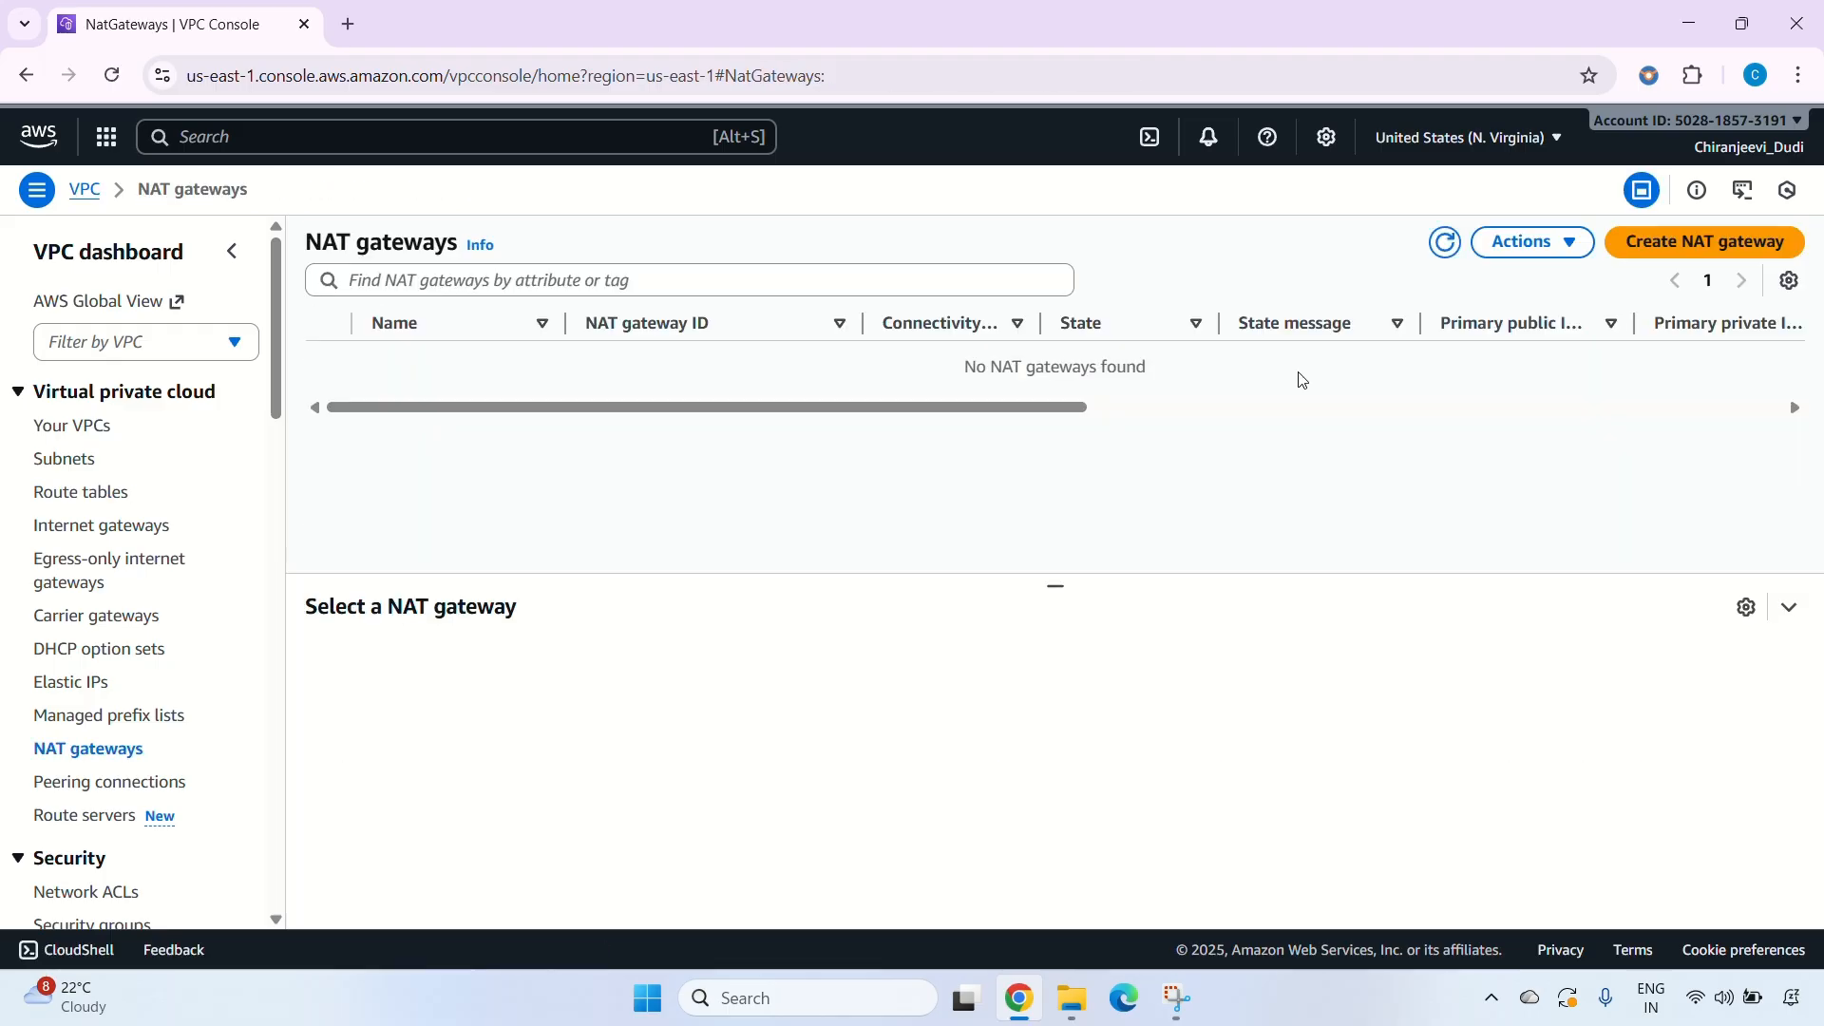
left_click(1687, 250)
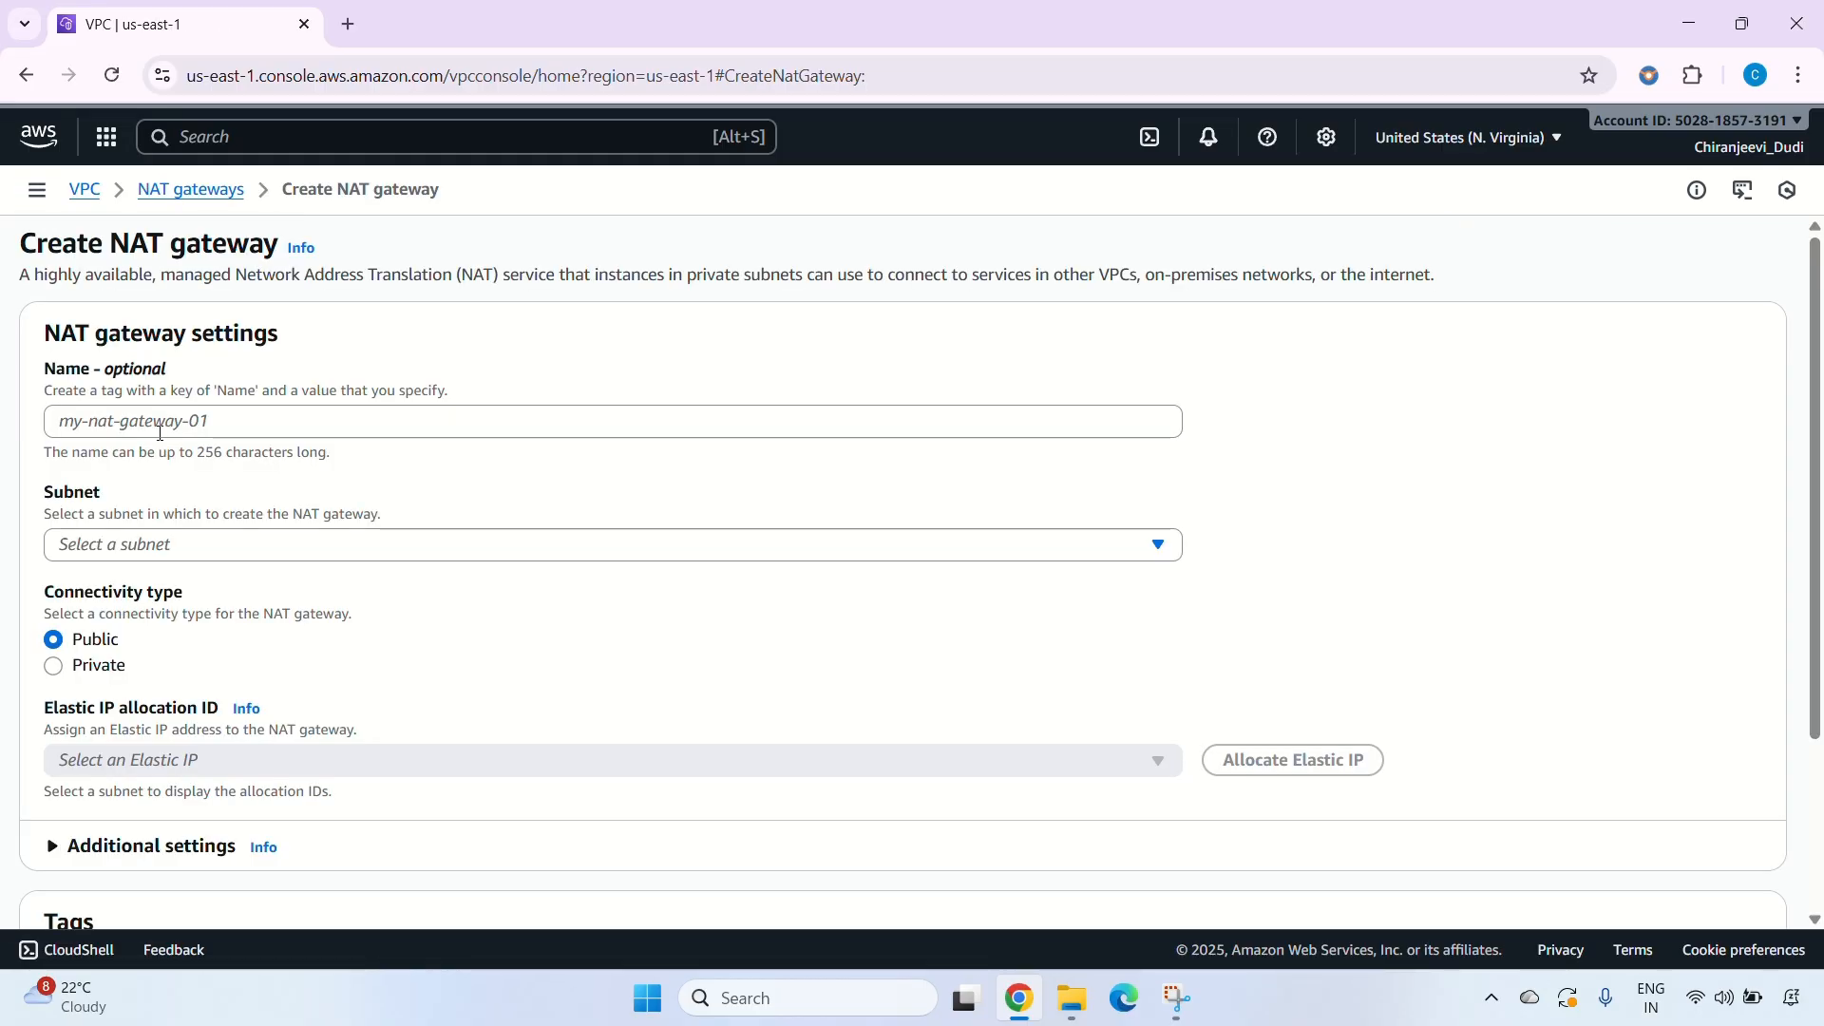
left_click(157, 424)
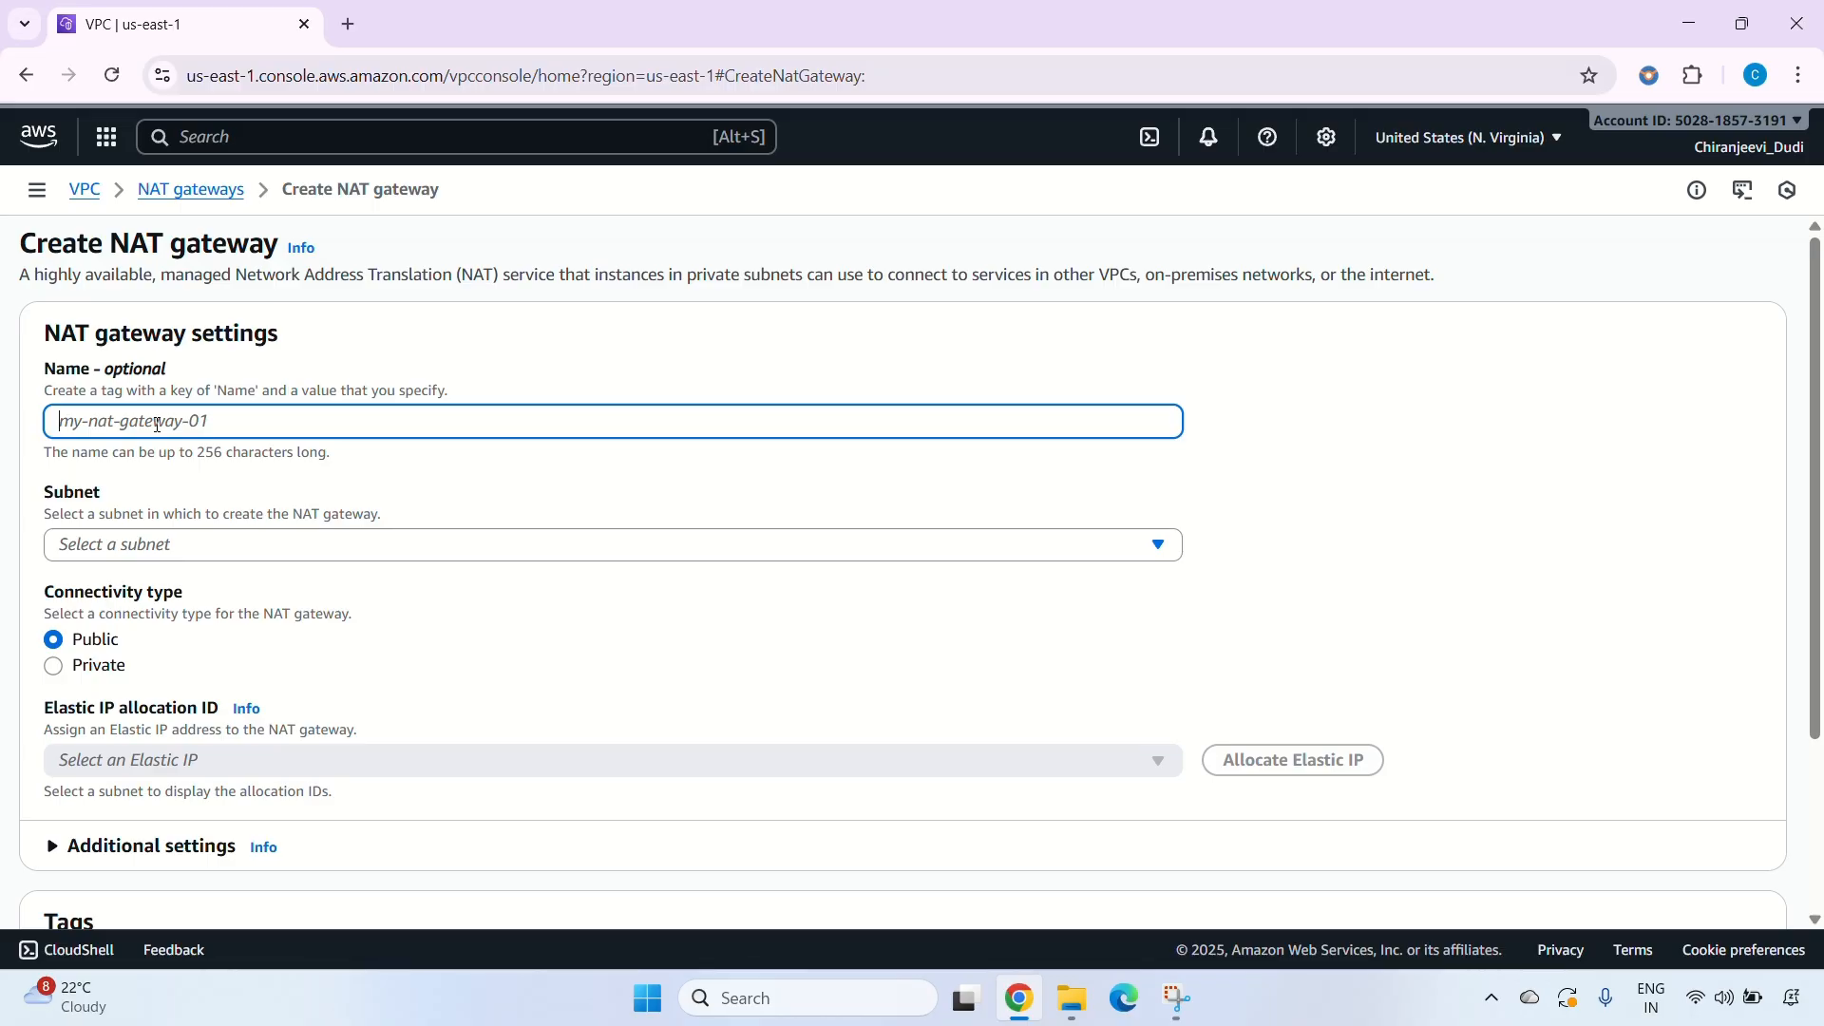
type("demo-ngw")
scroll(203, 477, "down", 1)
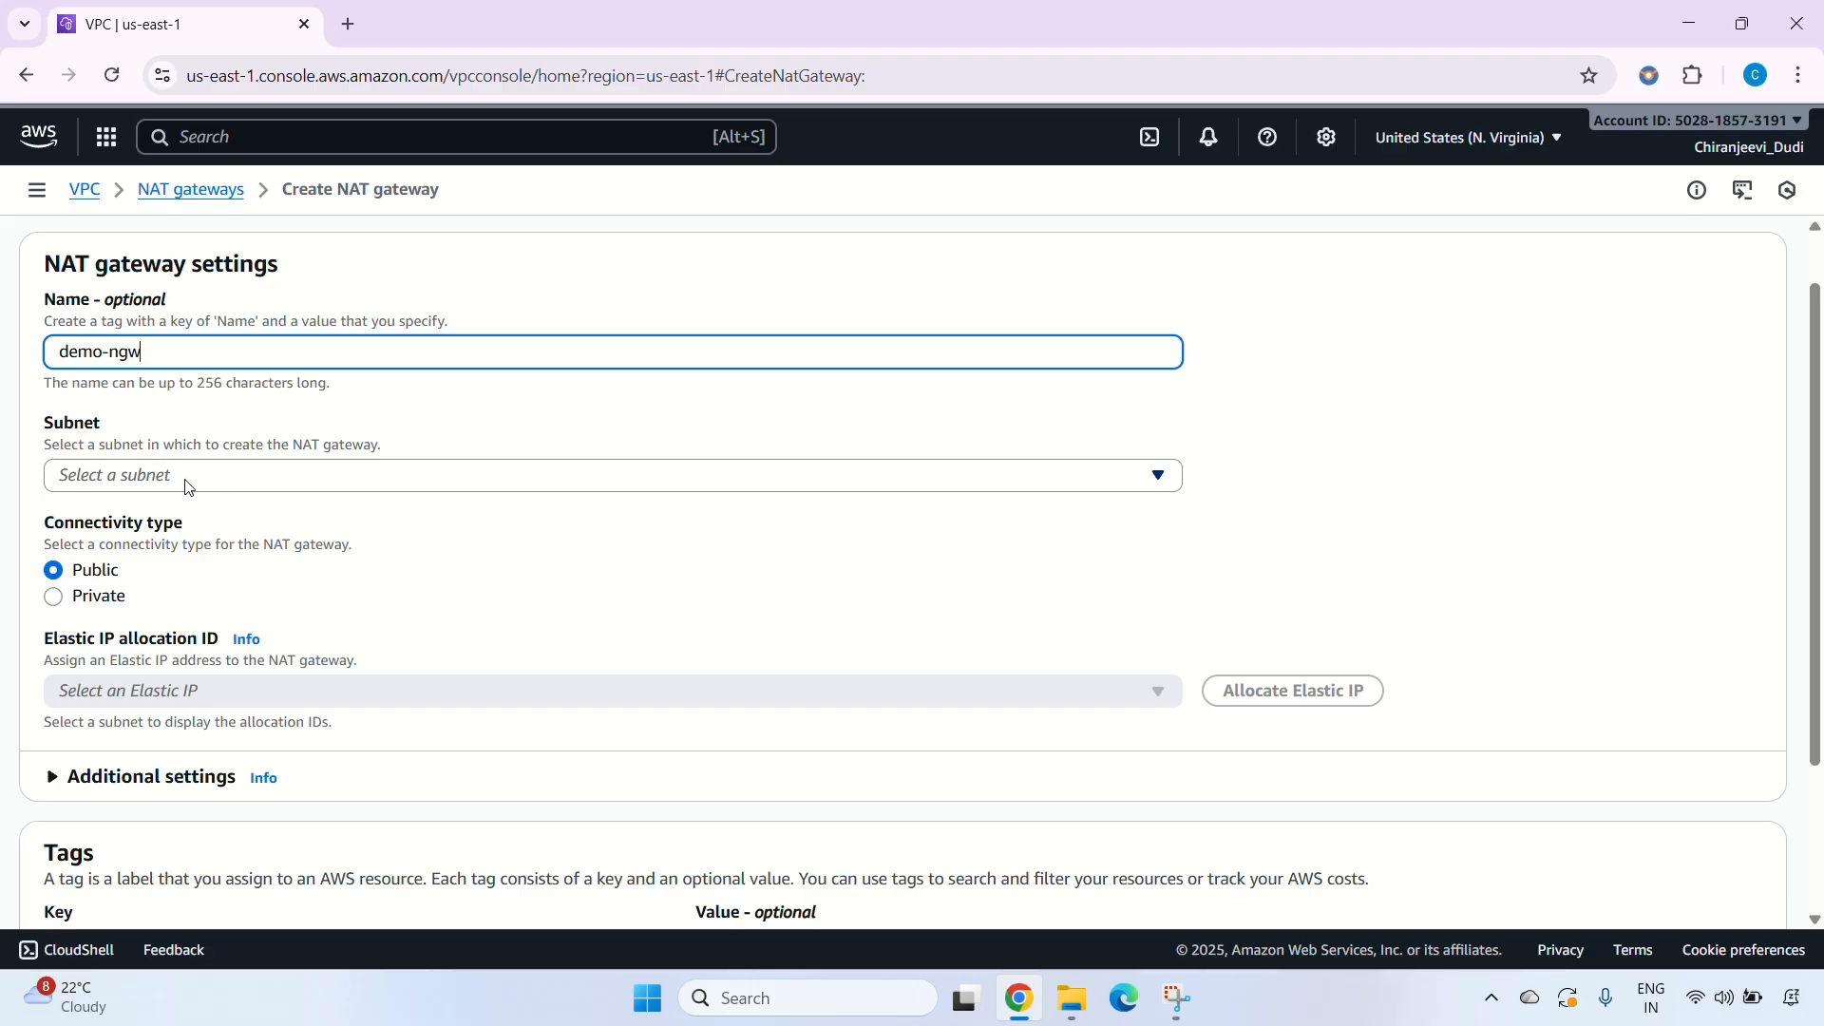
left_click(187, 478)
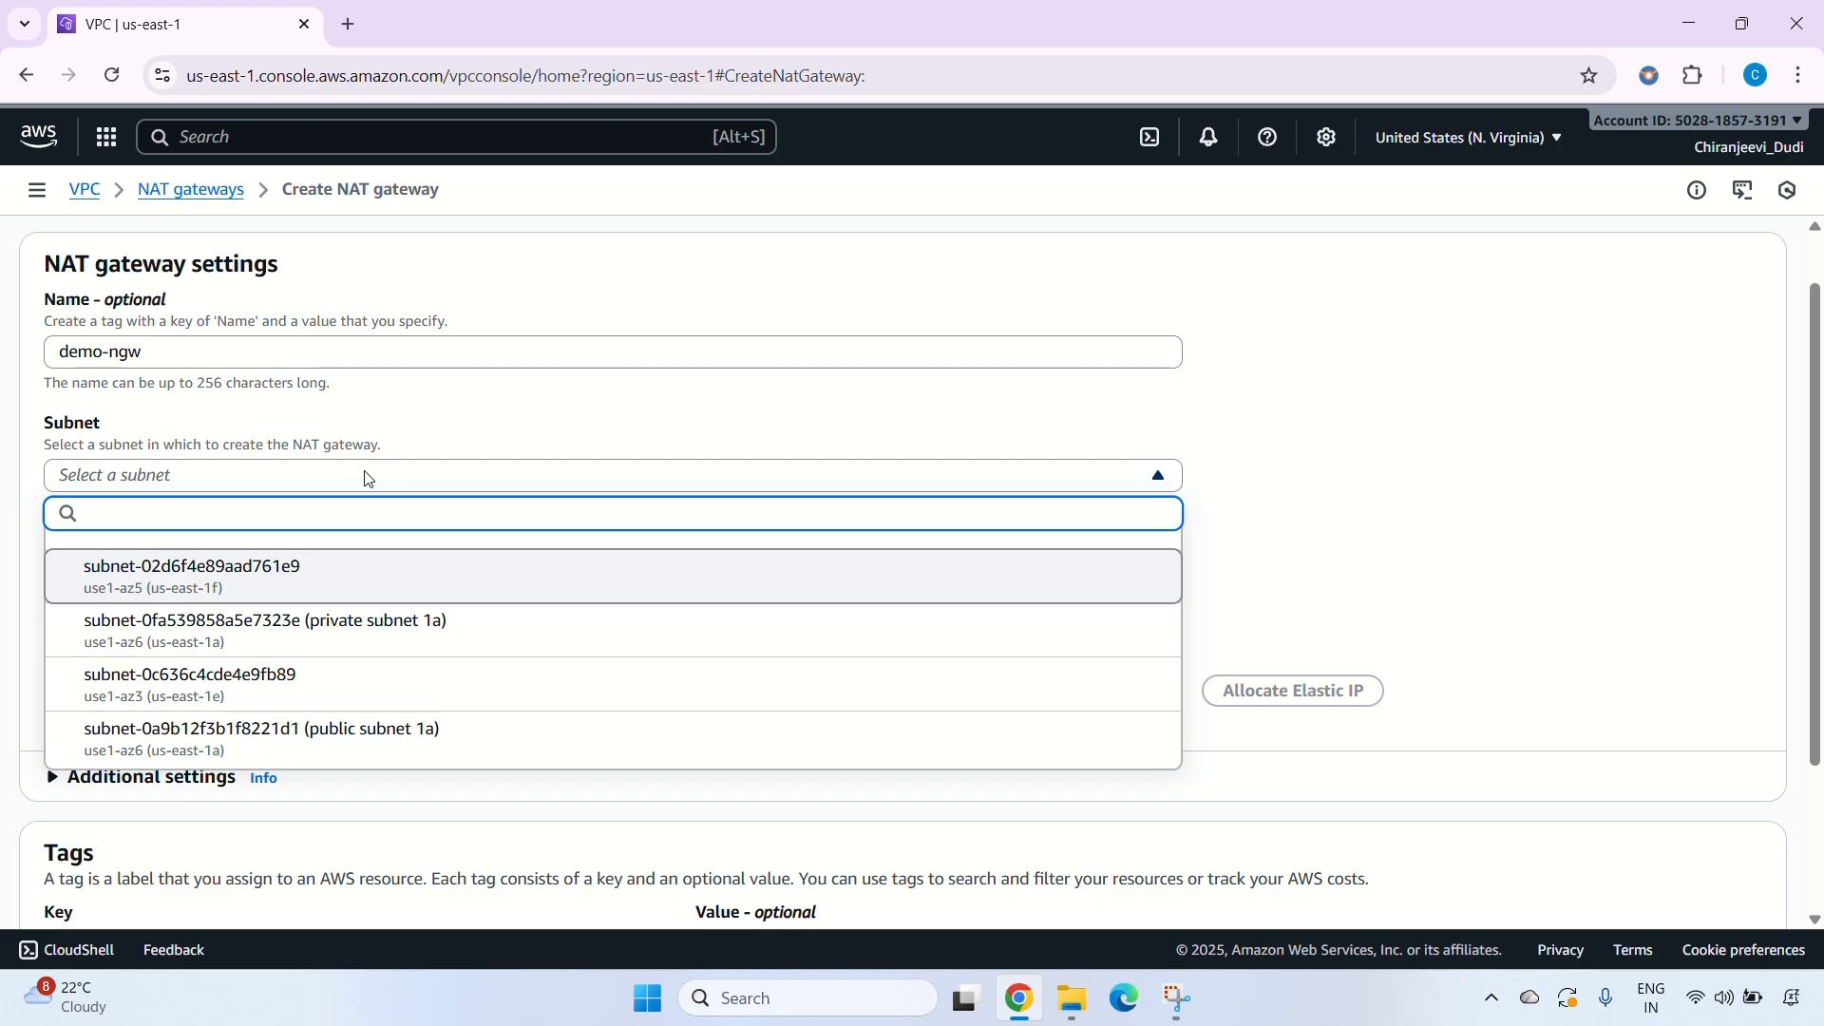
left_click(478, 738)
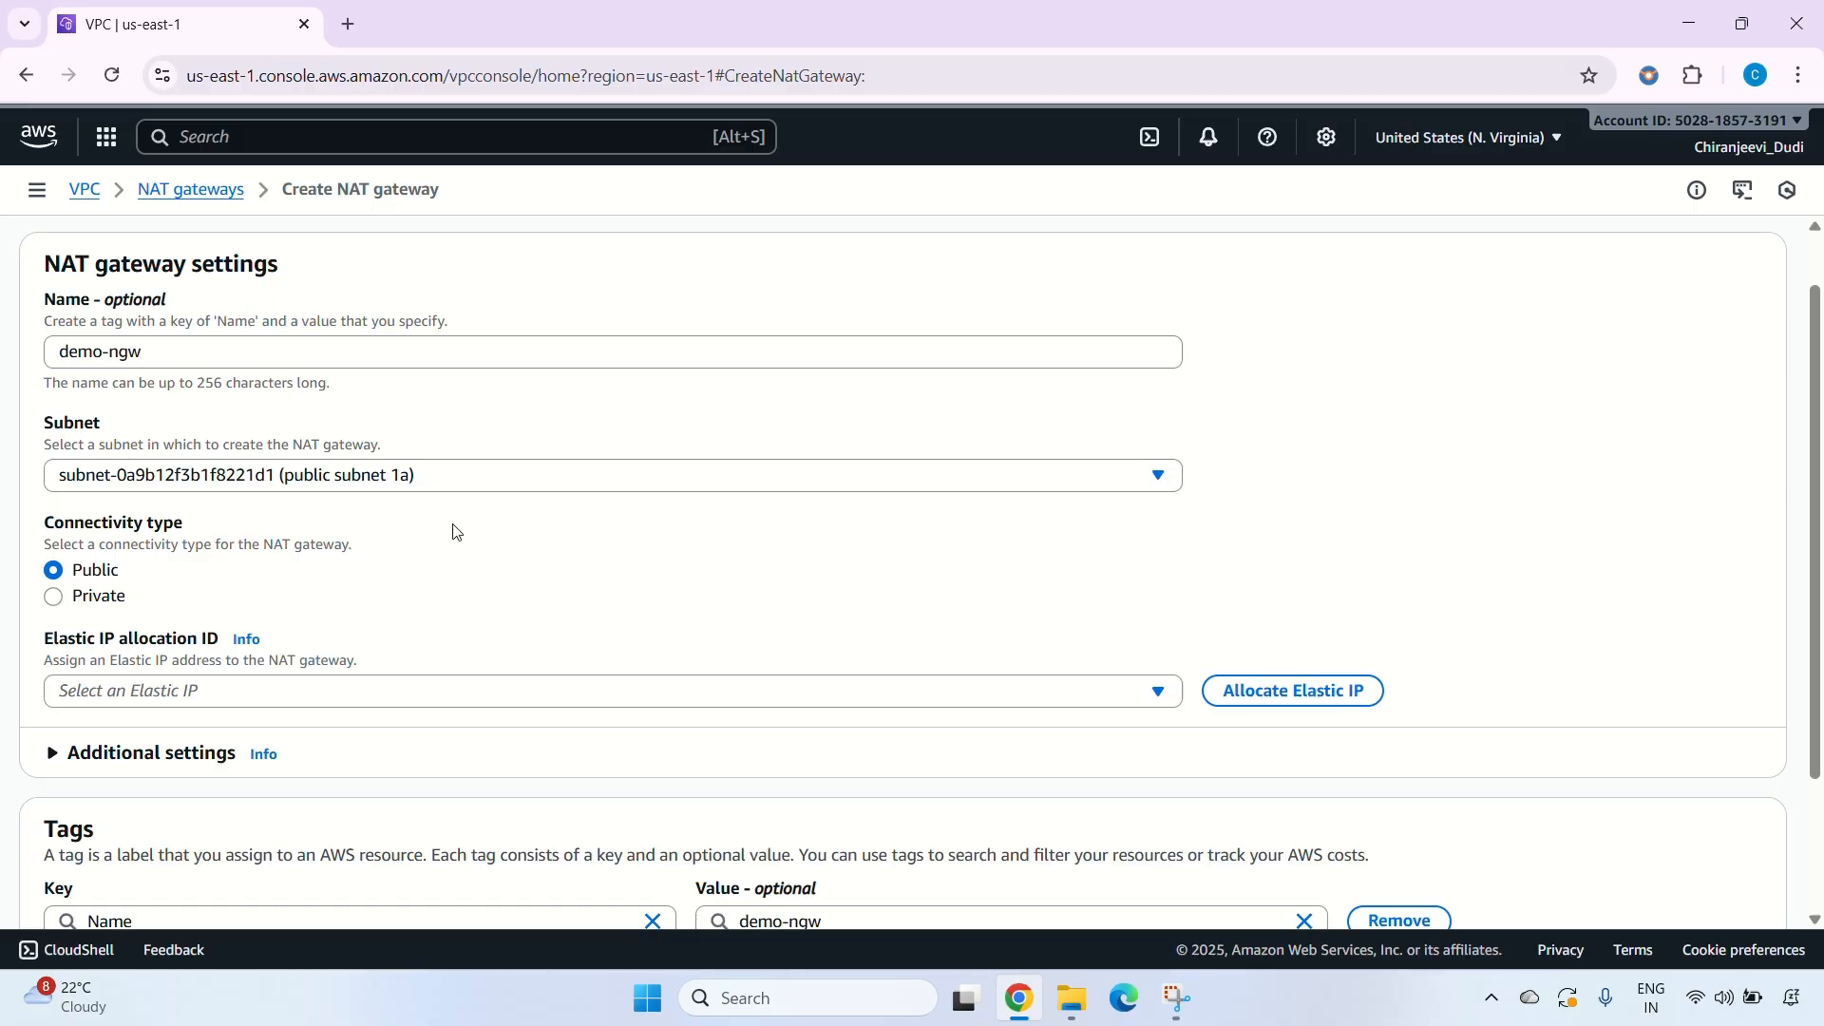
Assign a newly allocated Elastic IP to the demo-ngw NAT gateway and create the gateway.
scroll(453, 532, "down", 2)
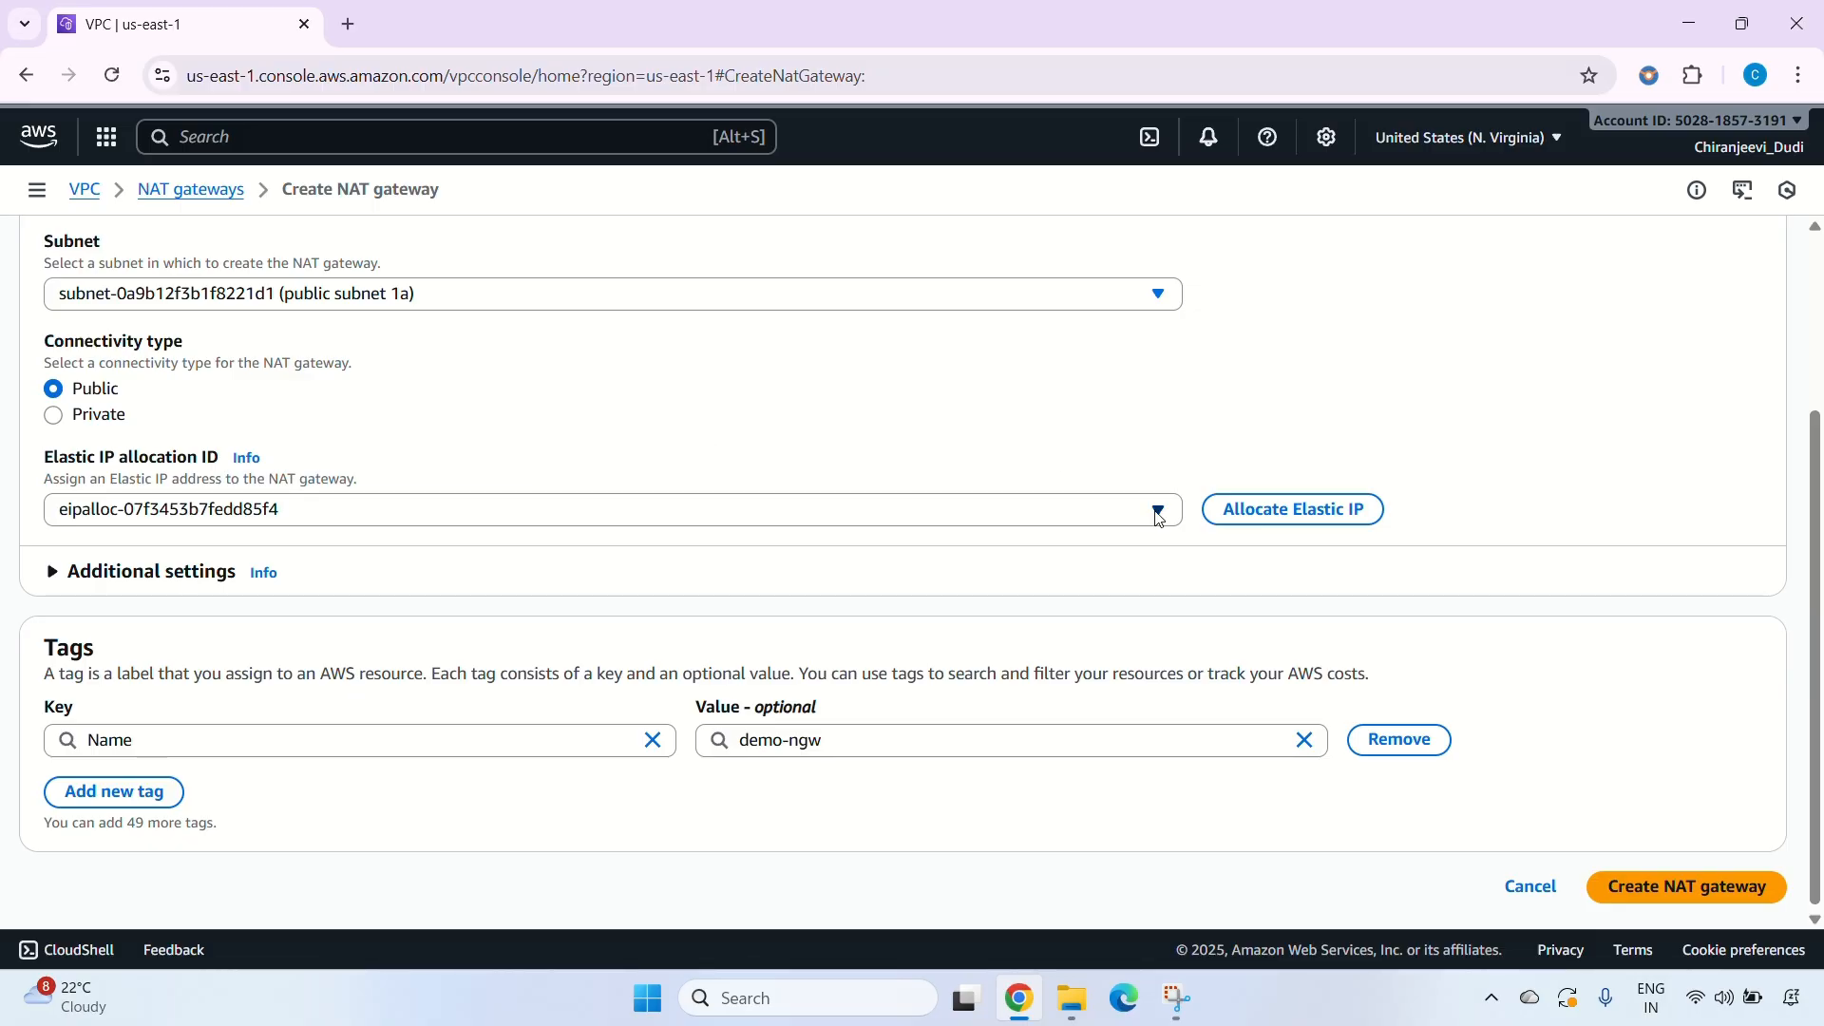
left_click(1158, 513)
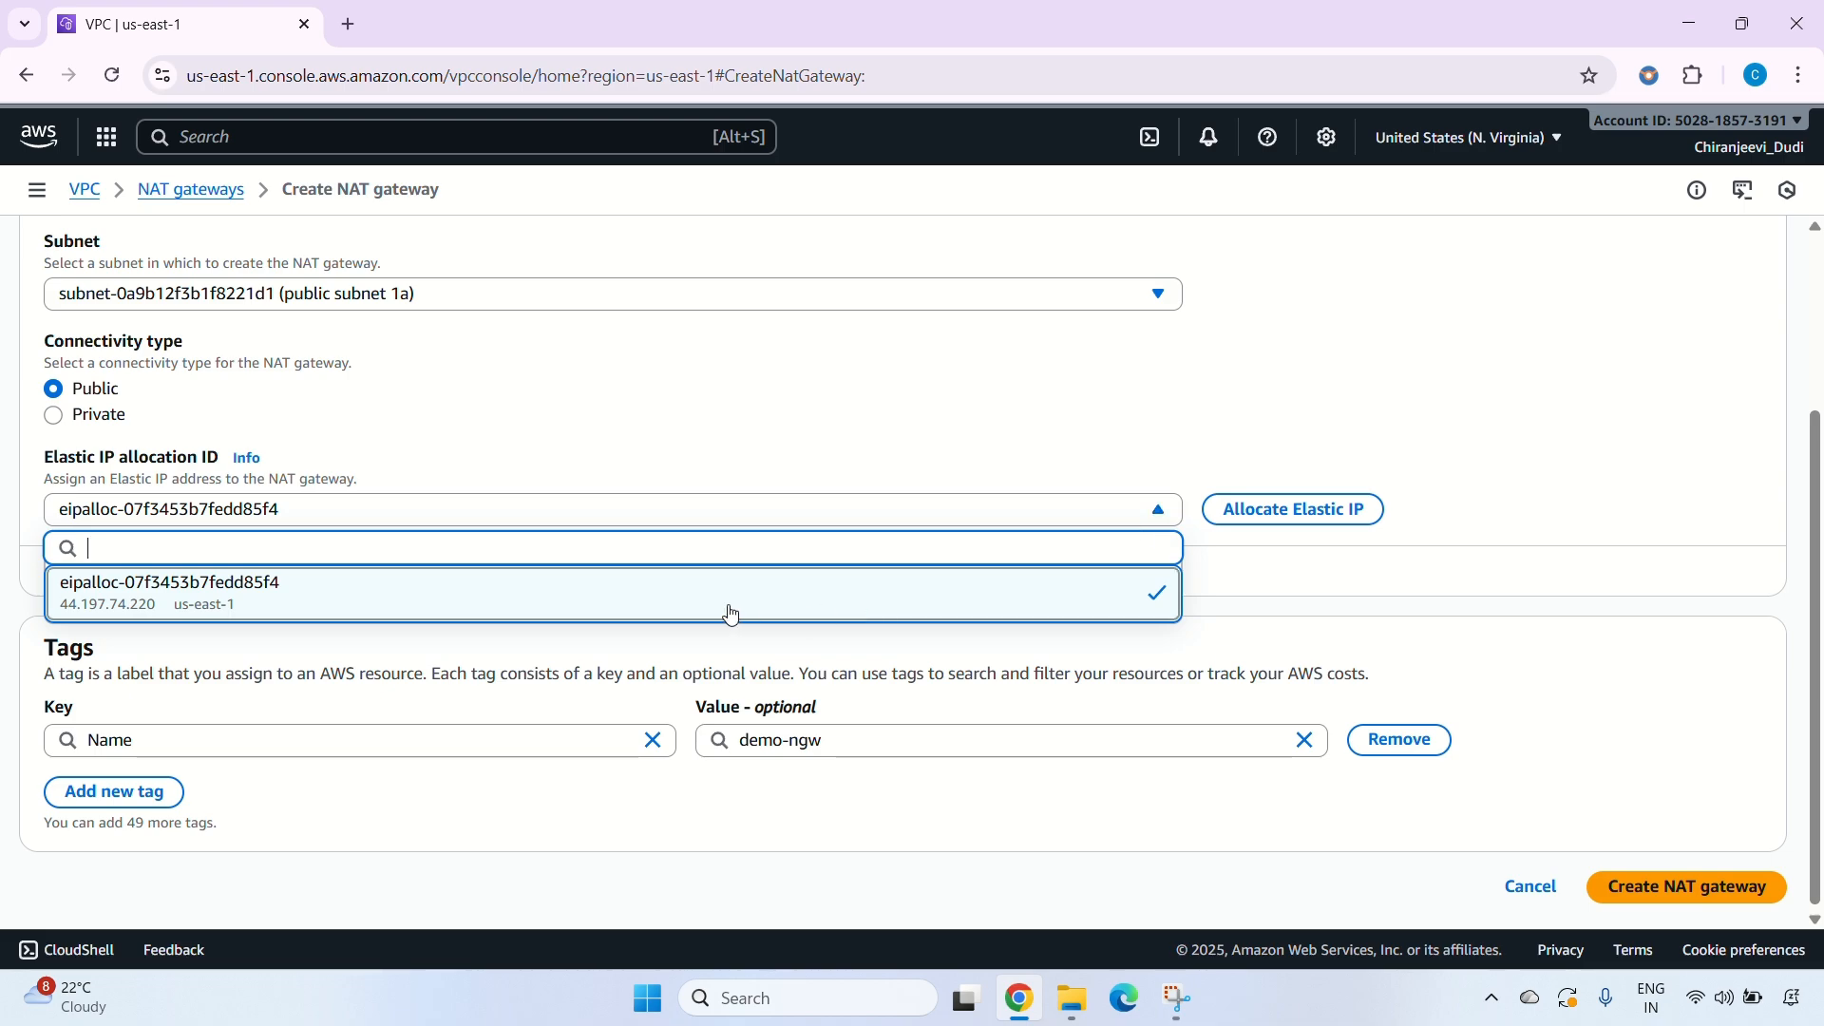
left_click(371, 602)
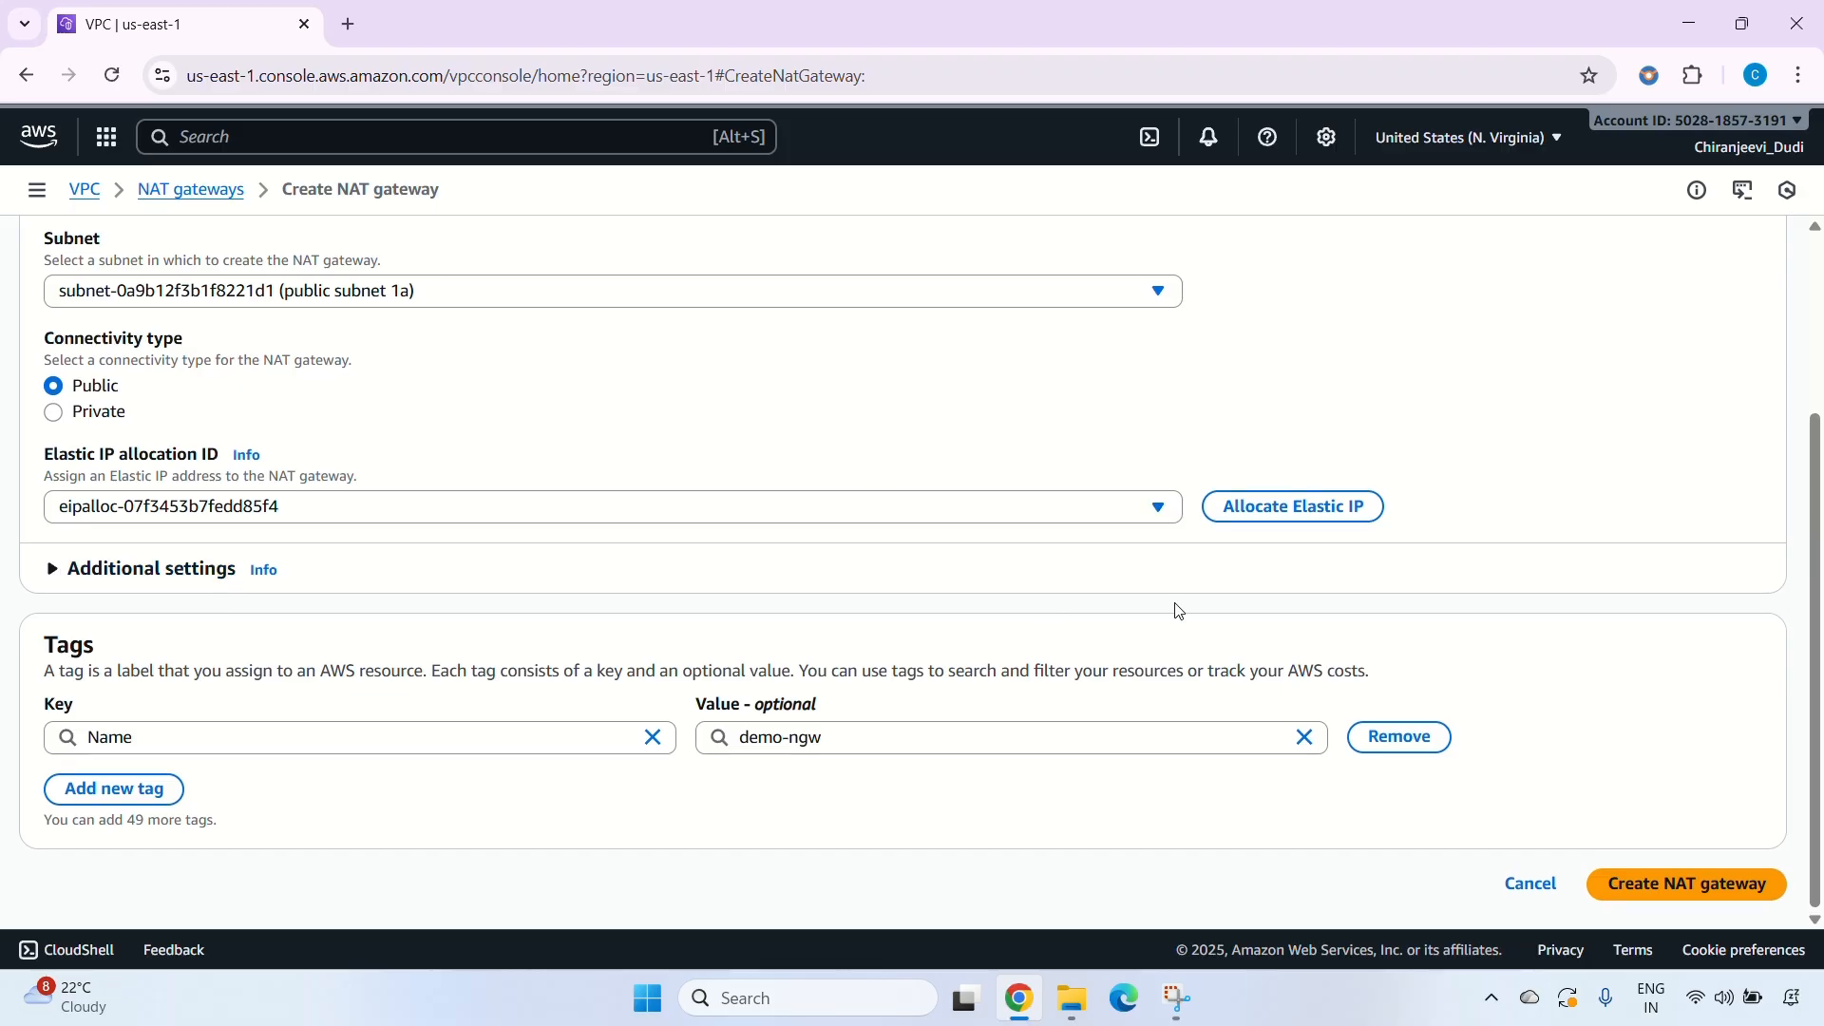
left_click(1687, 884)
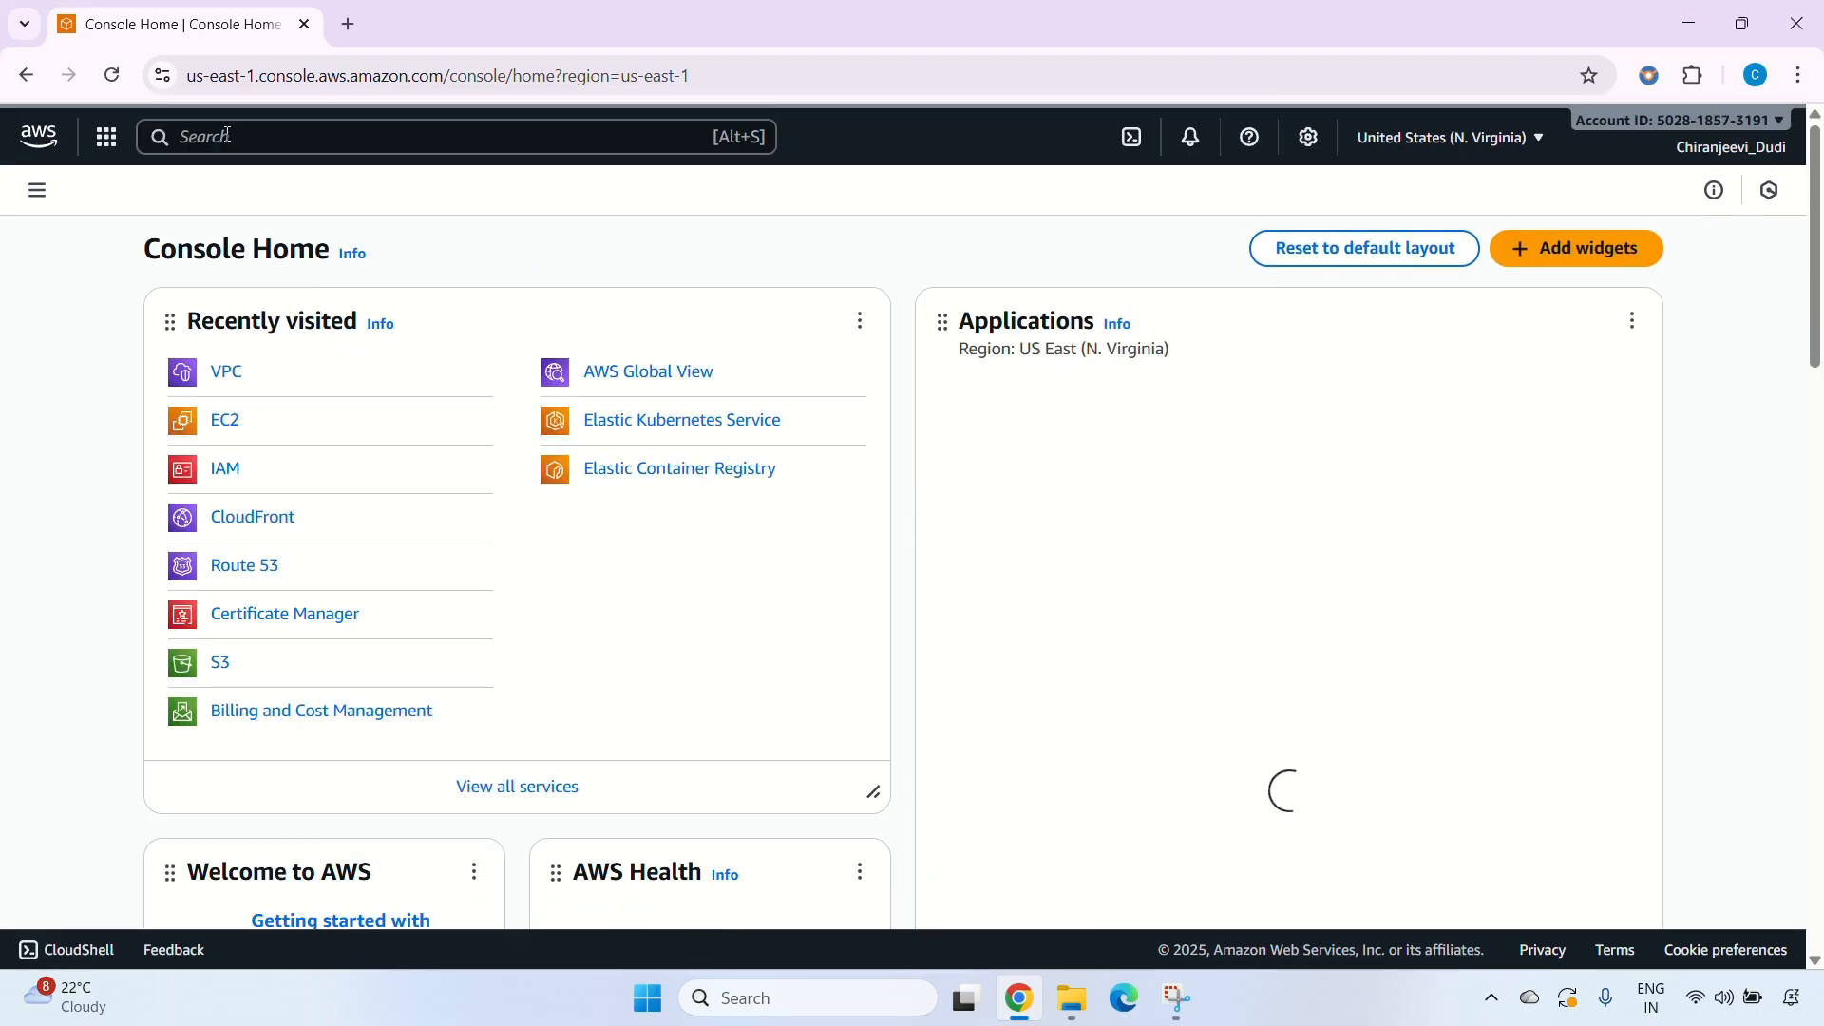
Go to the EC2 service and start launching a new instance.
left_click(226, 134)
type("ec2")
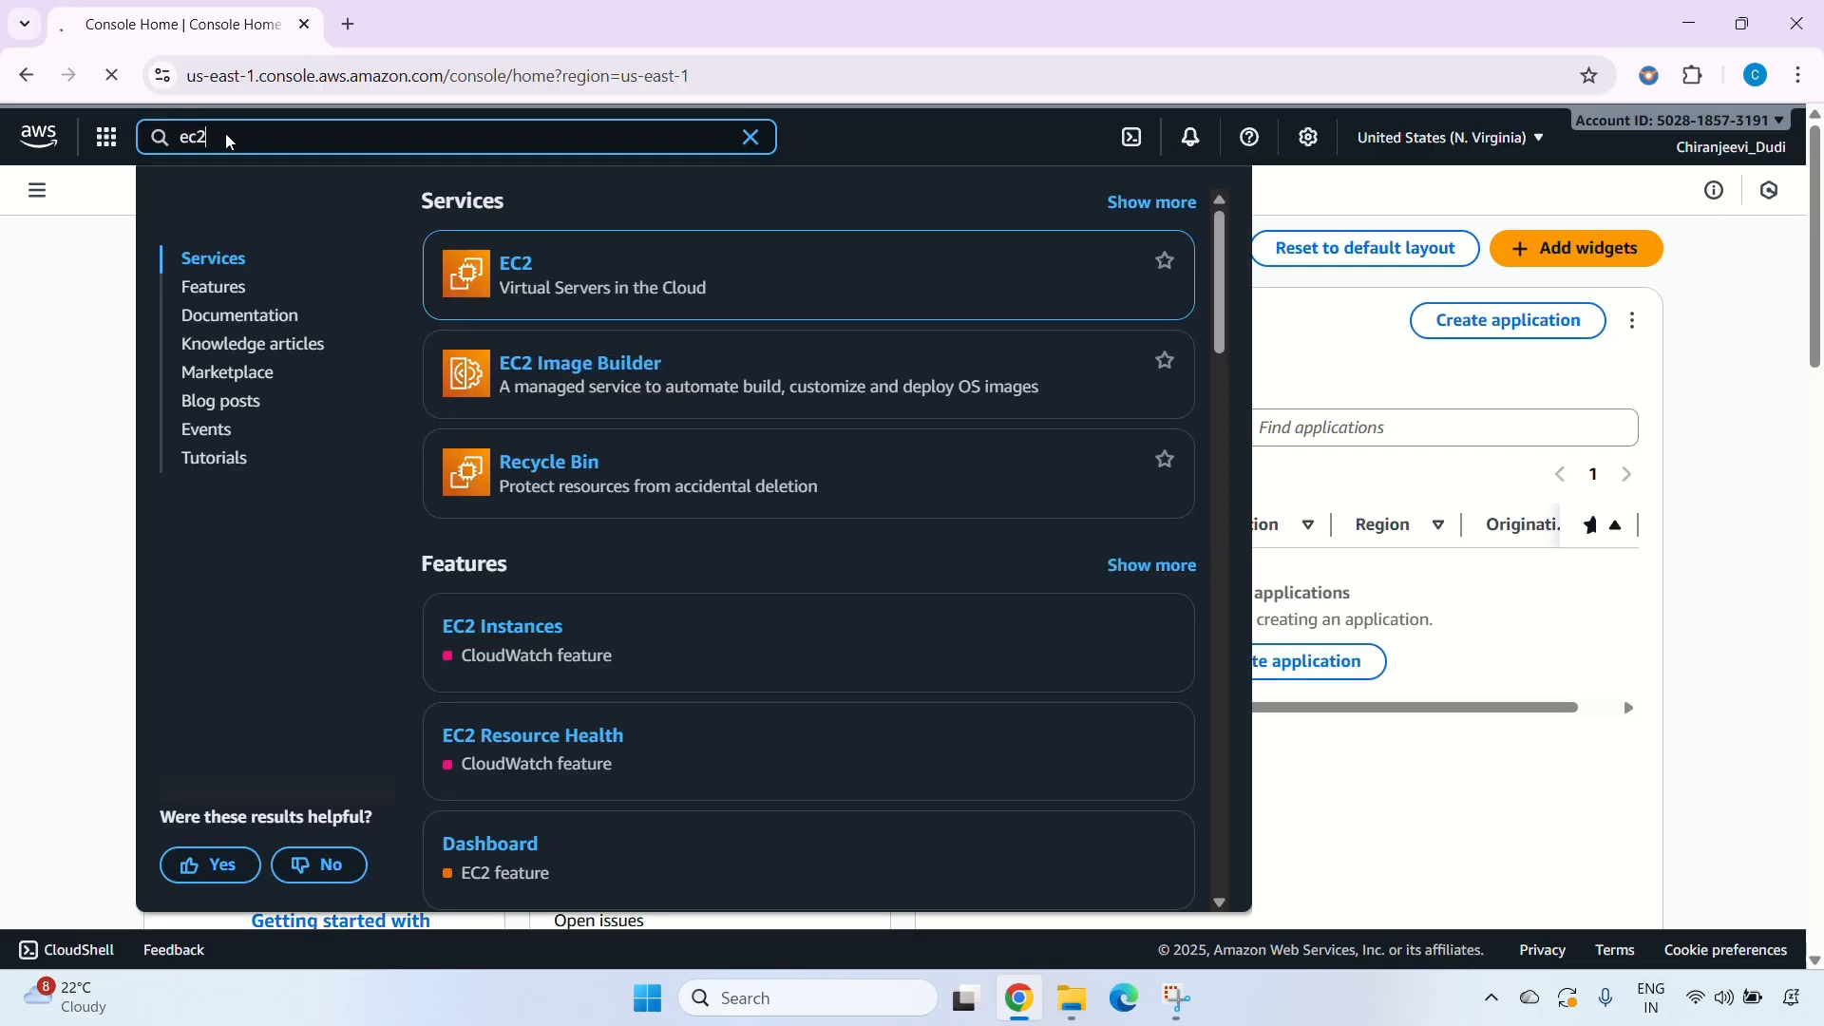
key("Return")
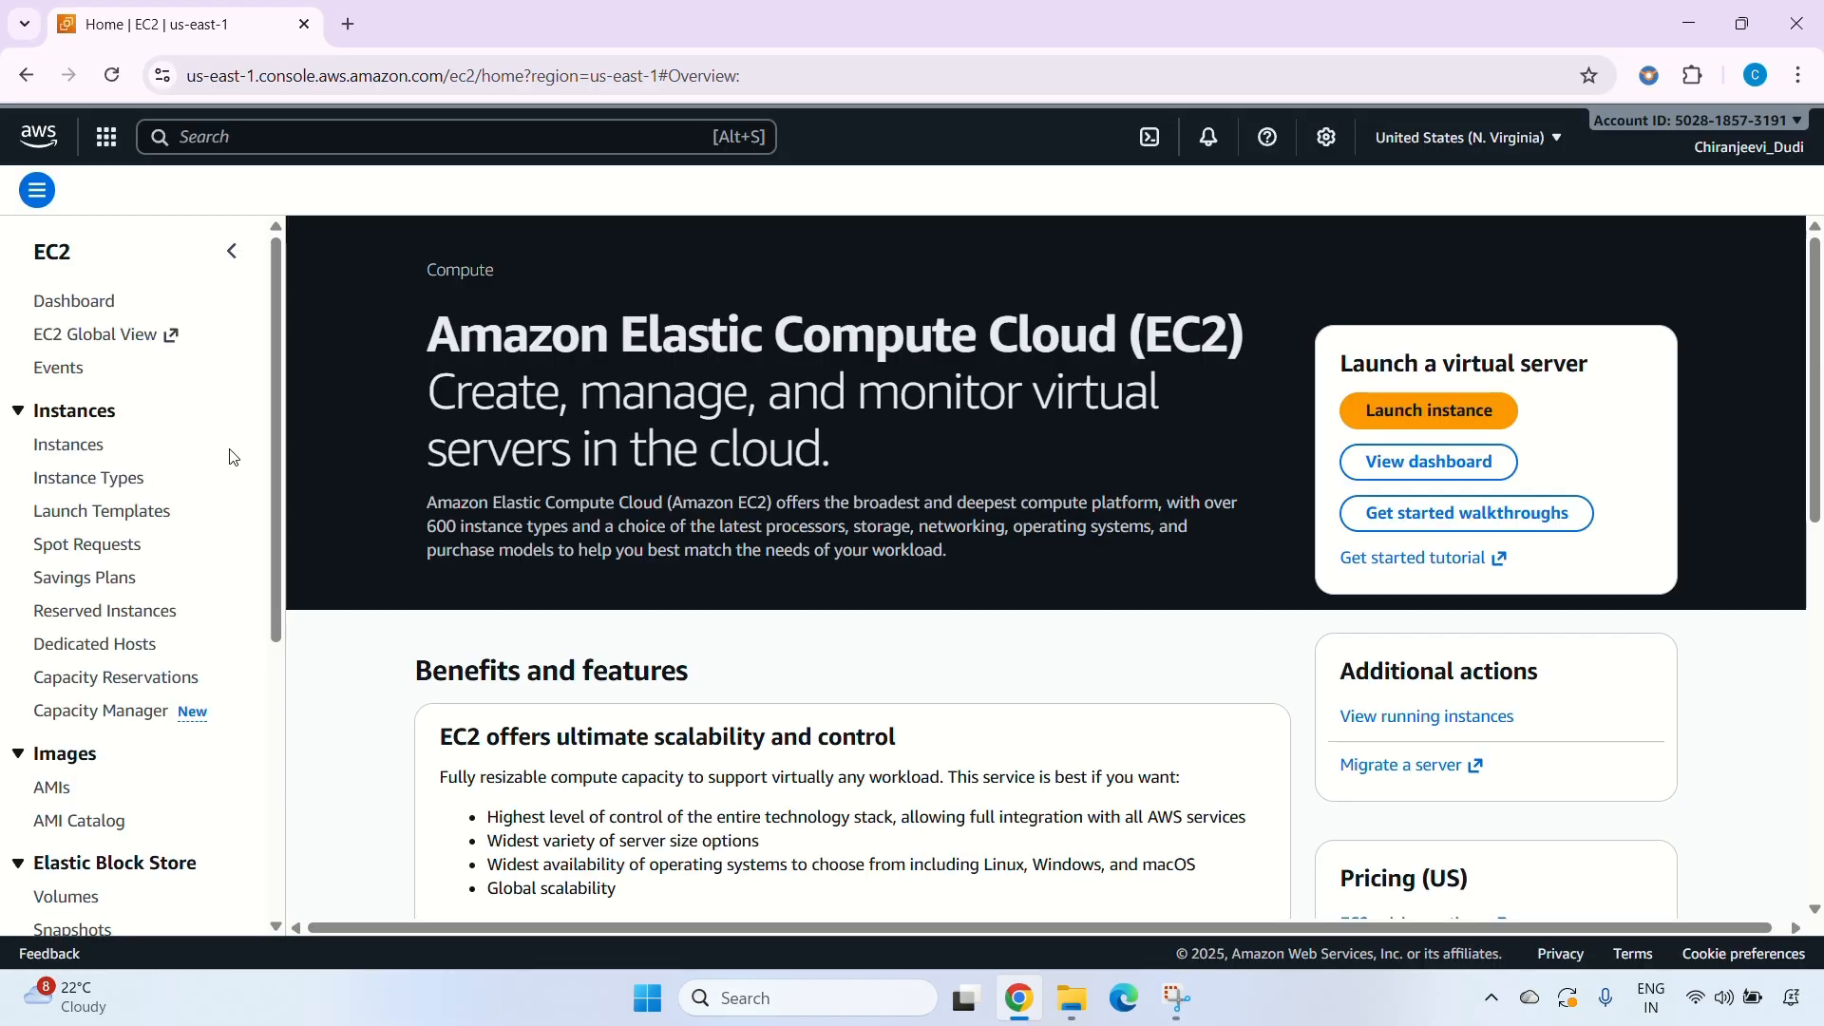
left_click(1382, 411)
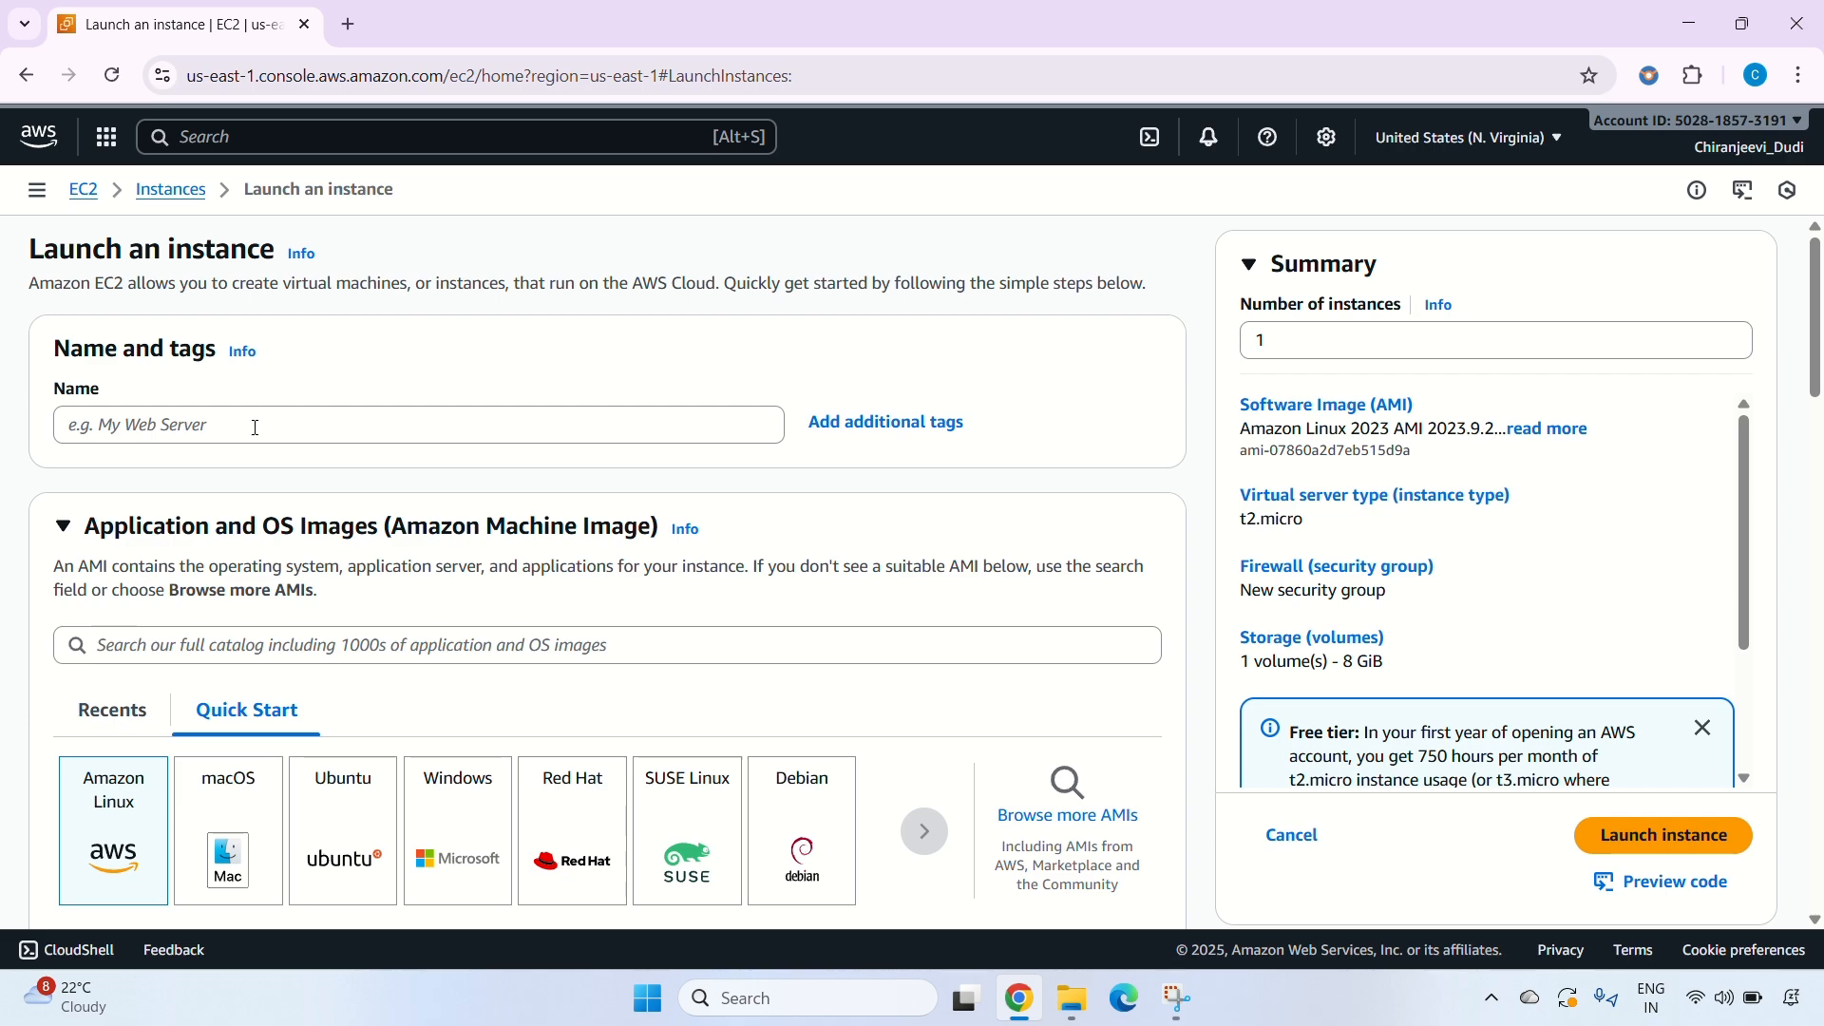
Name the instance public vm and choose Ubuntu as its operating system image.
left_click(306, 432)
type("pu")
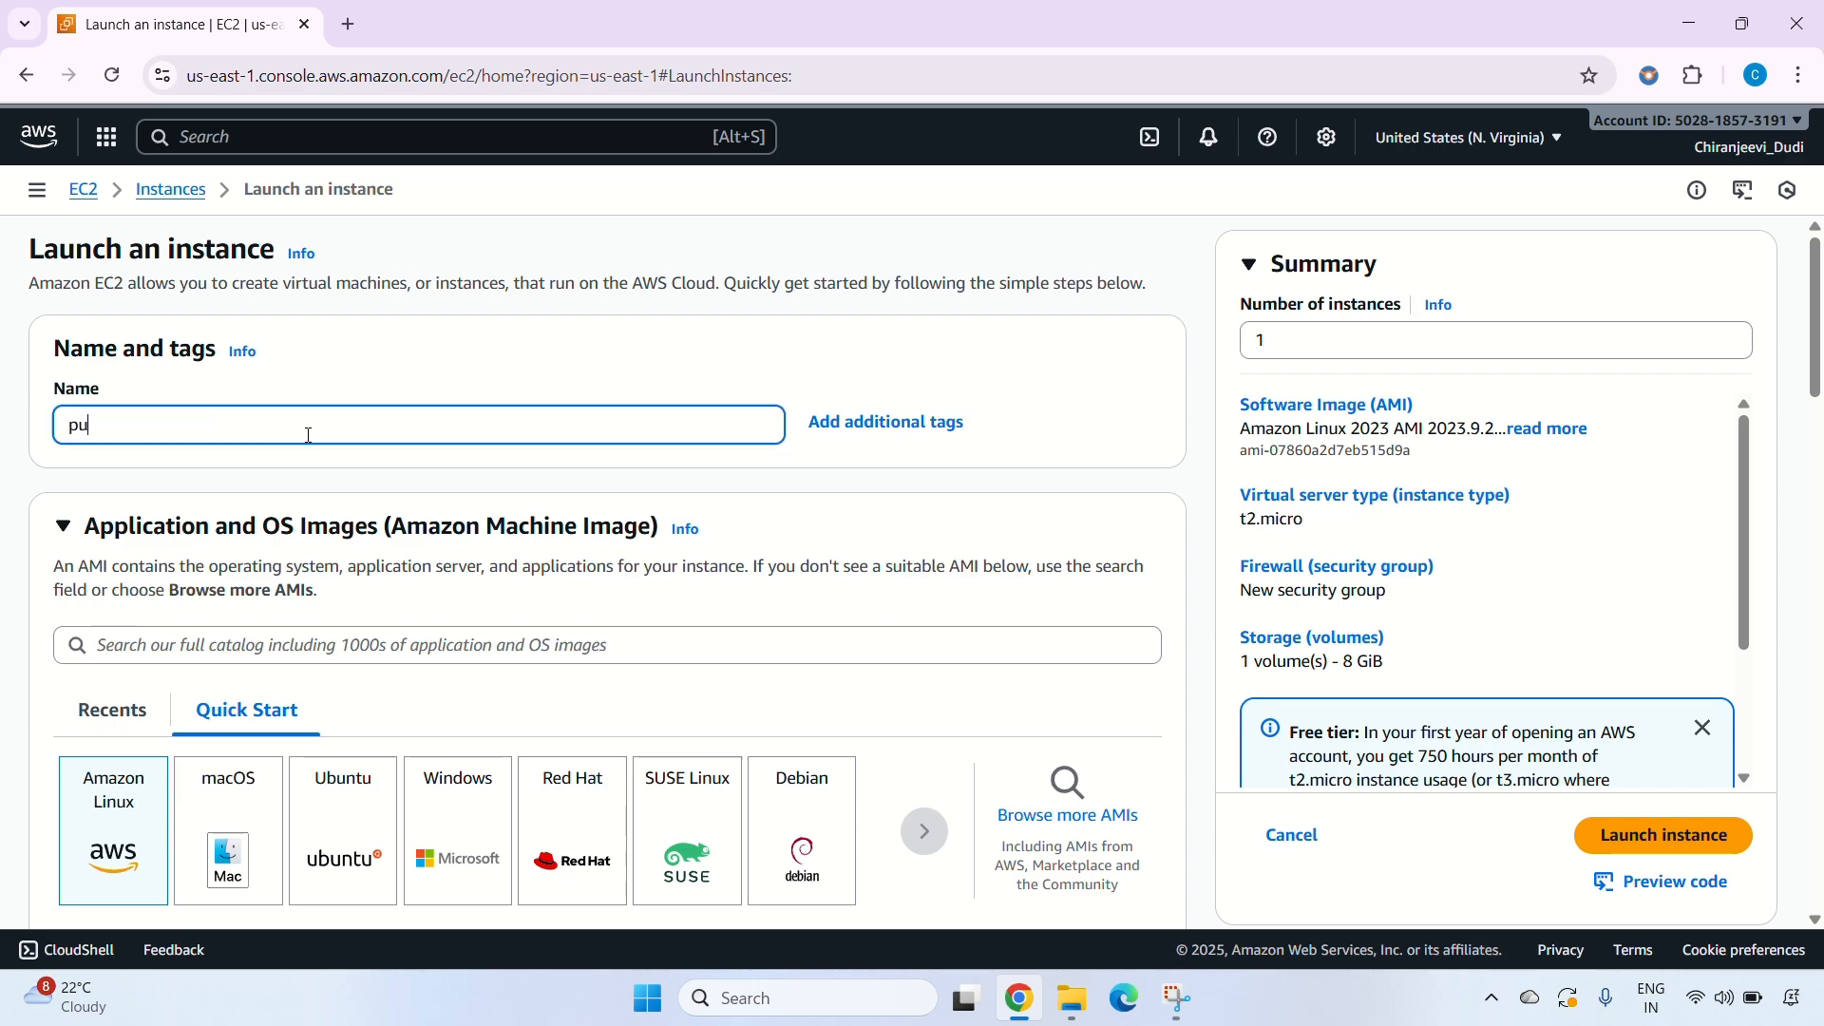
type("blic ")
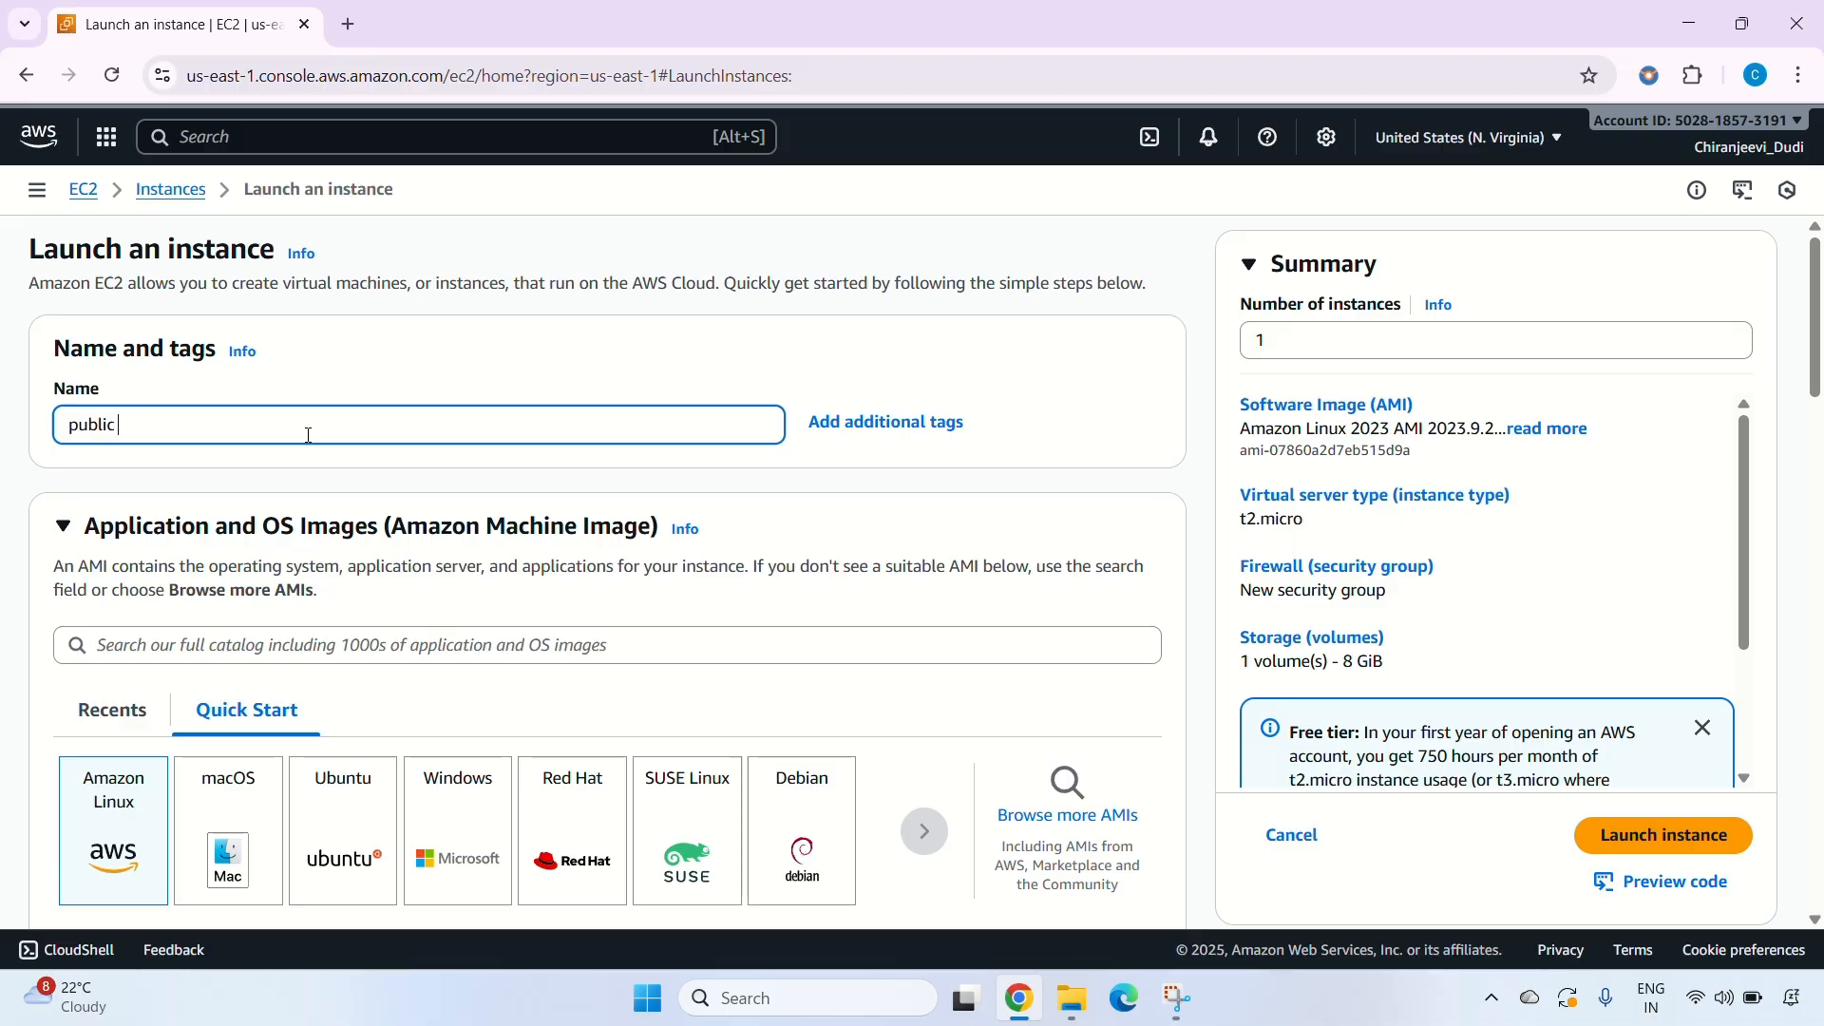
type("vm")
scroll(308, 435, "down", 4)
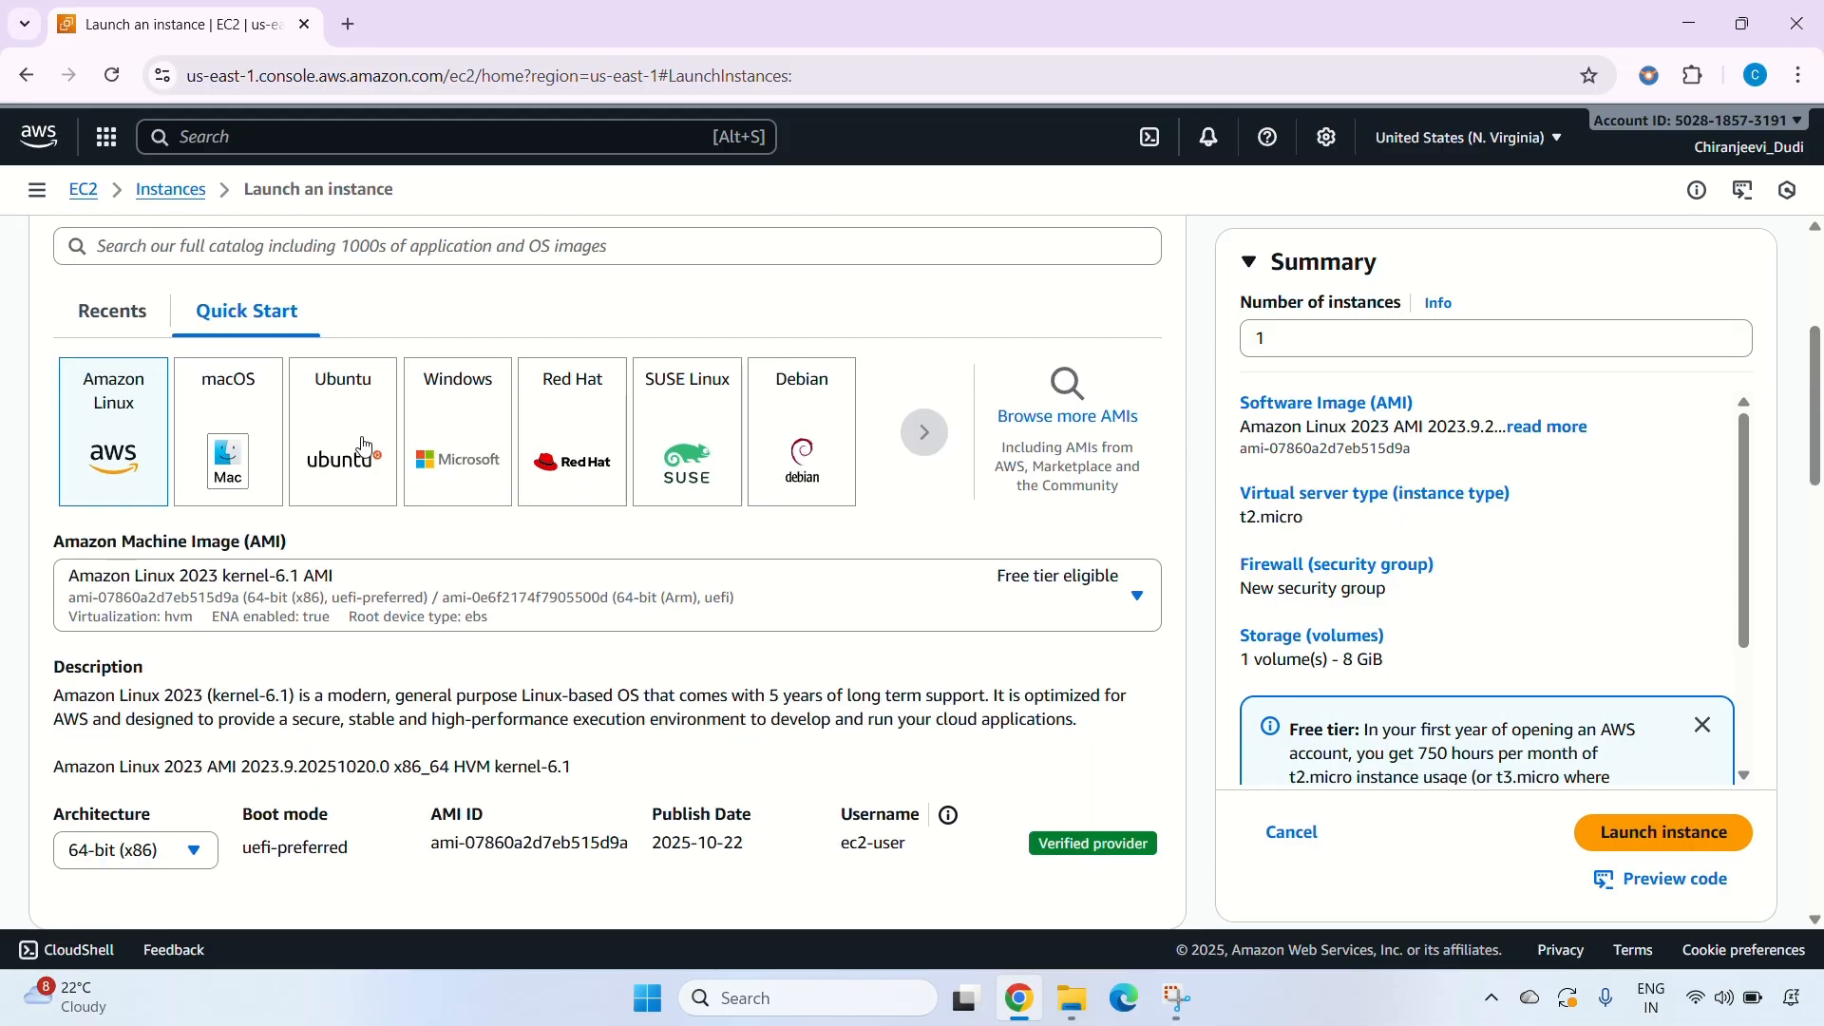
left_click(363, 445)
Create an RSA key pair named demo-key in .pem format for the instance login.
scroll(719, 561, "down", 7)
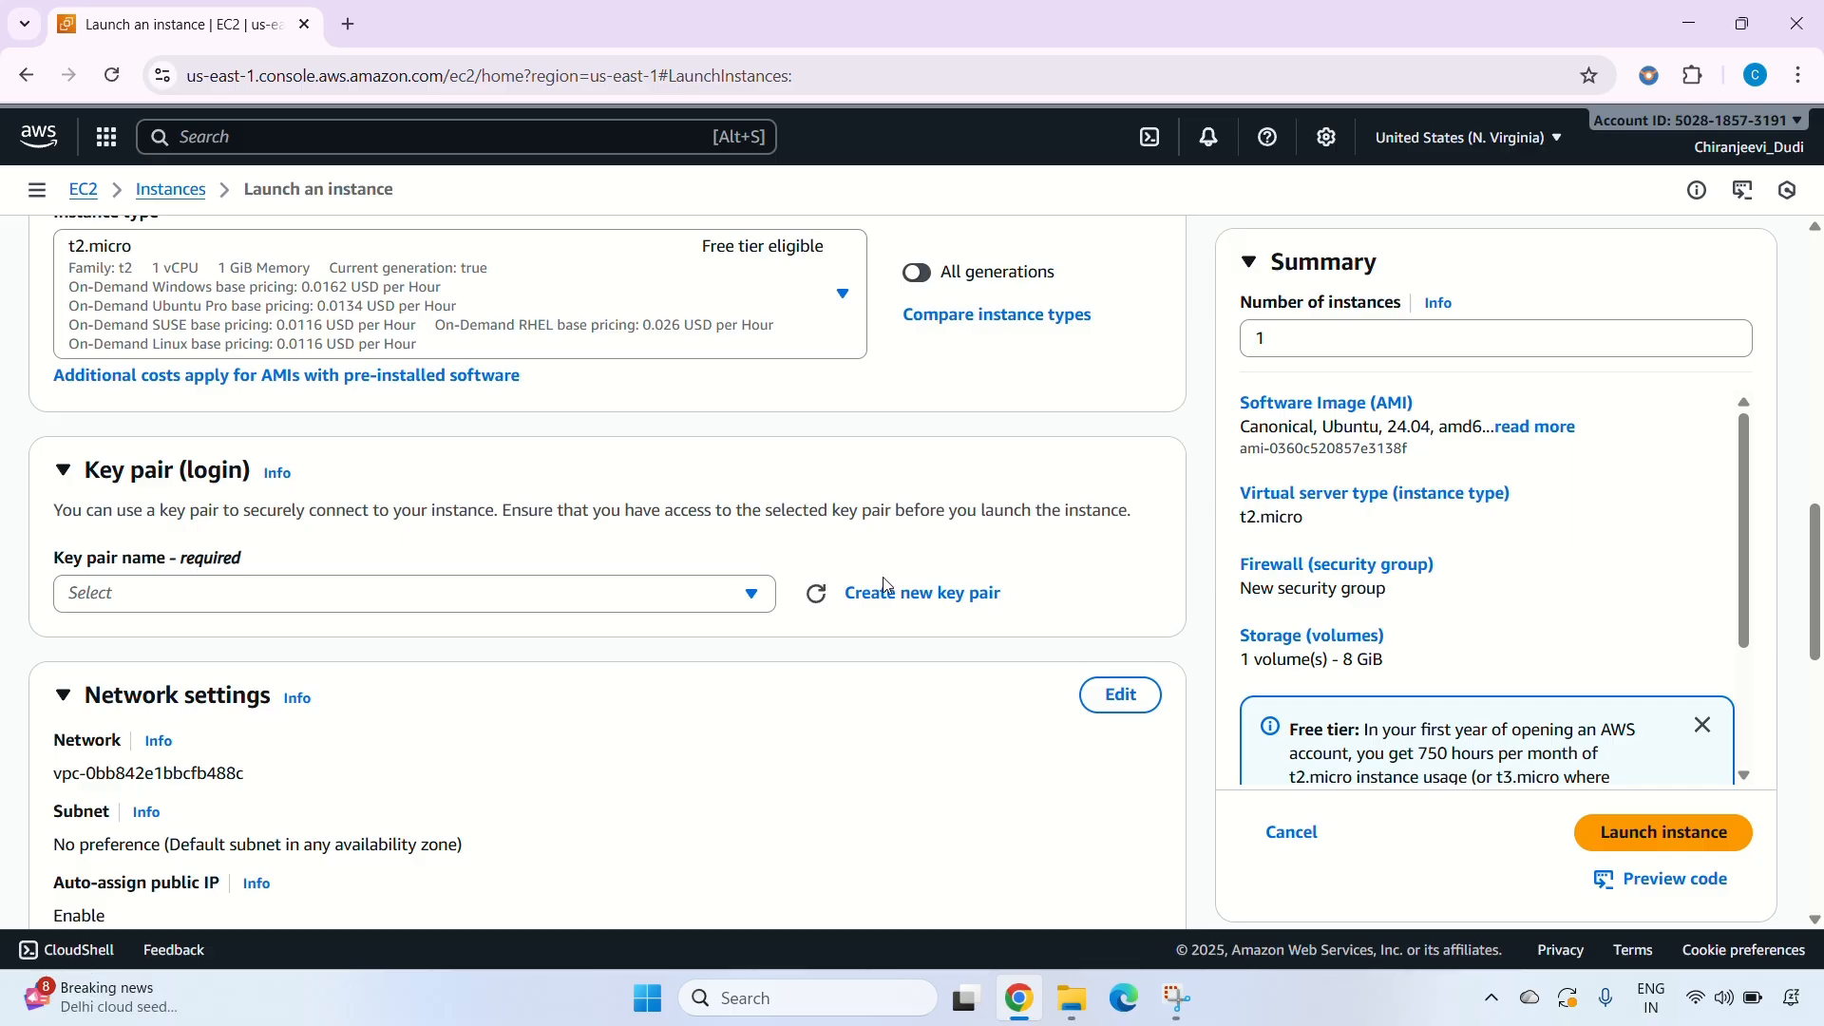
left_click(900, 597)
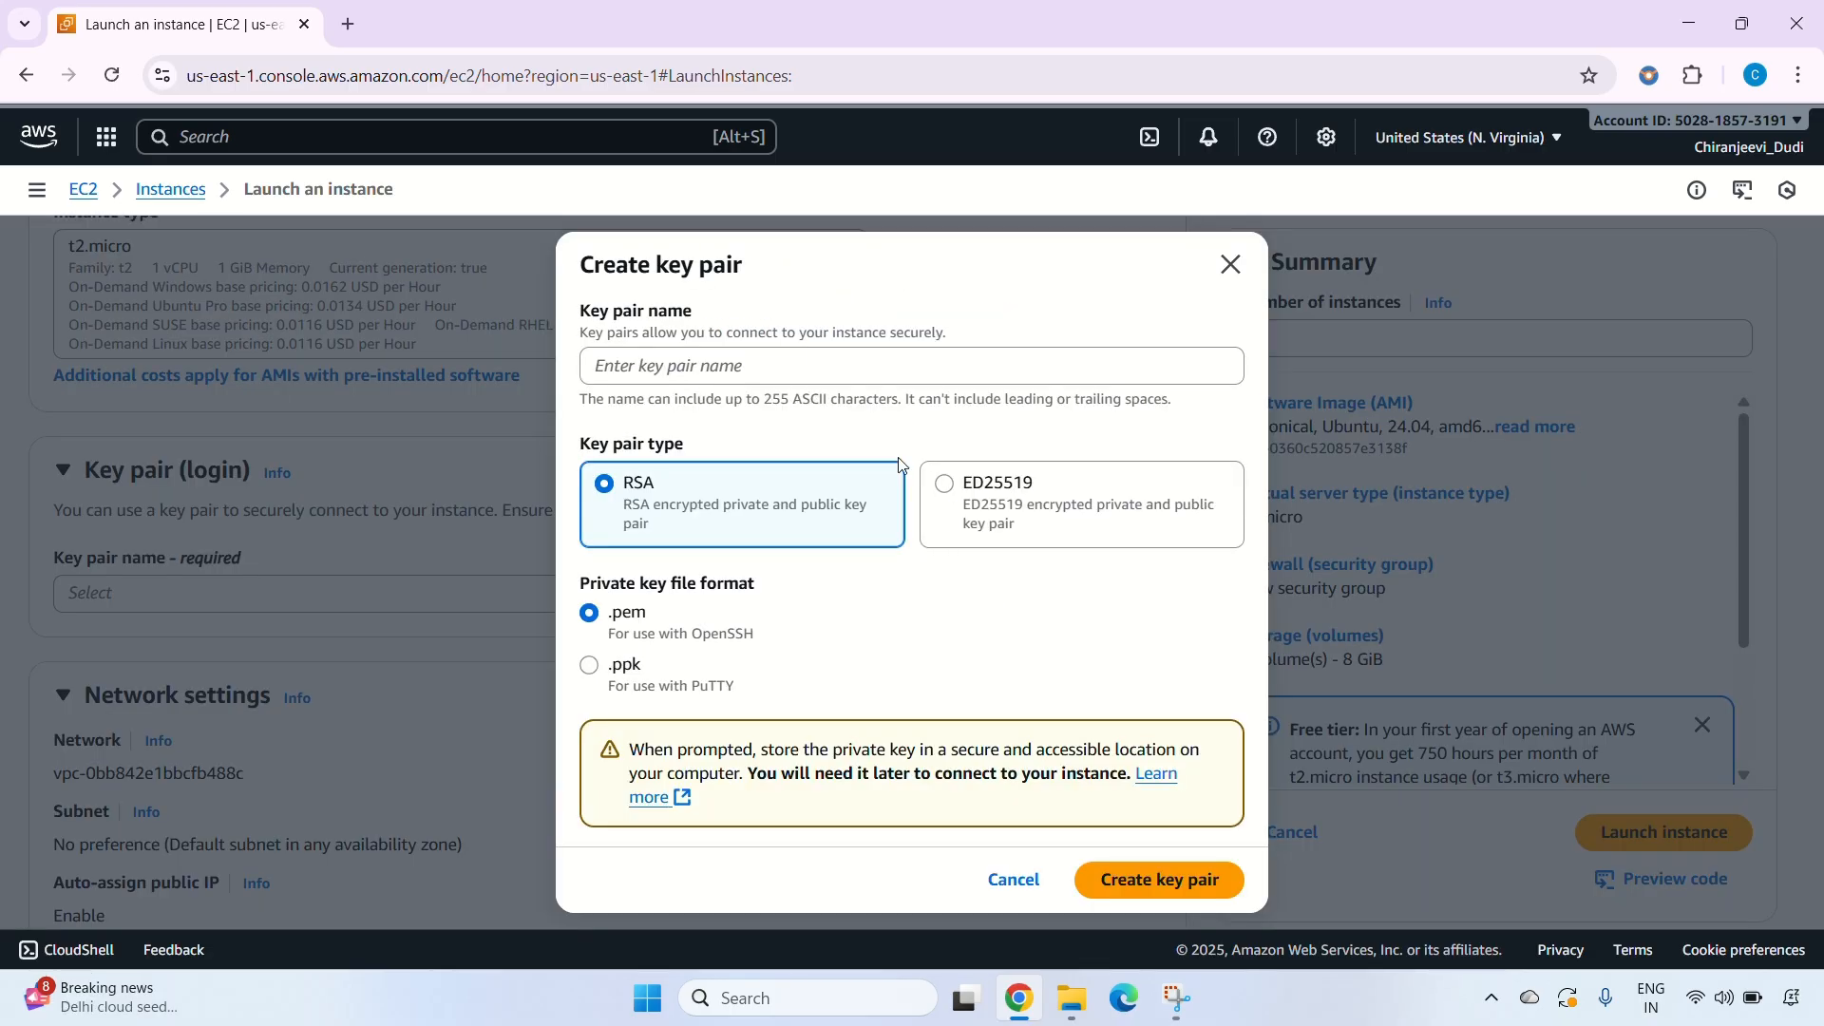
left_click(796, 376)
type("de")
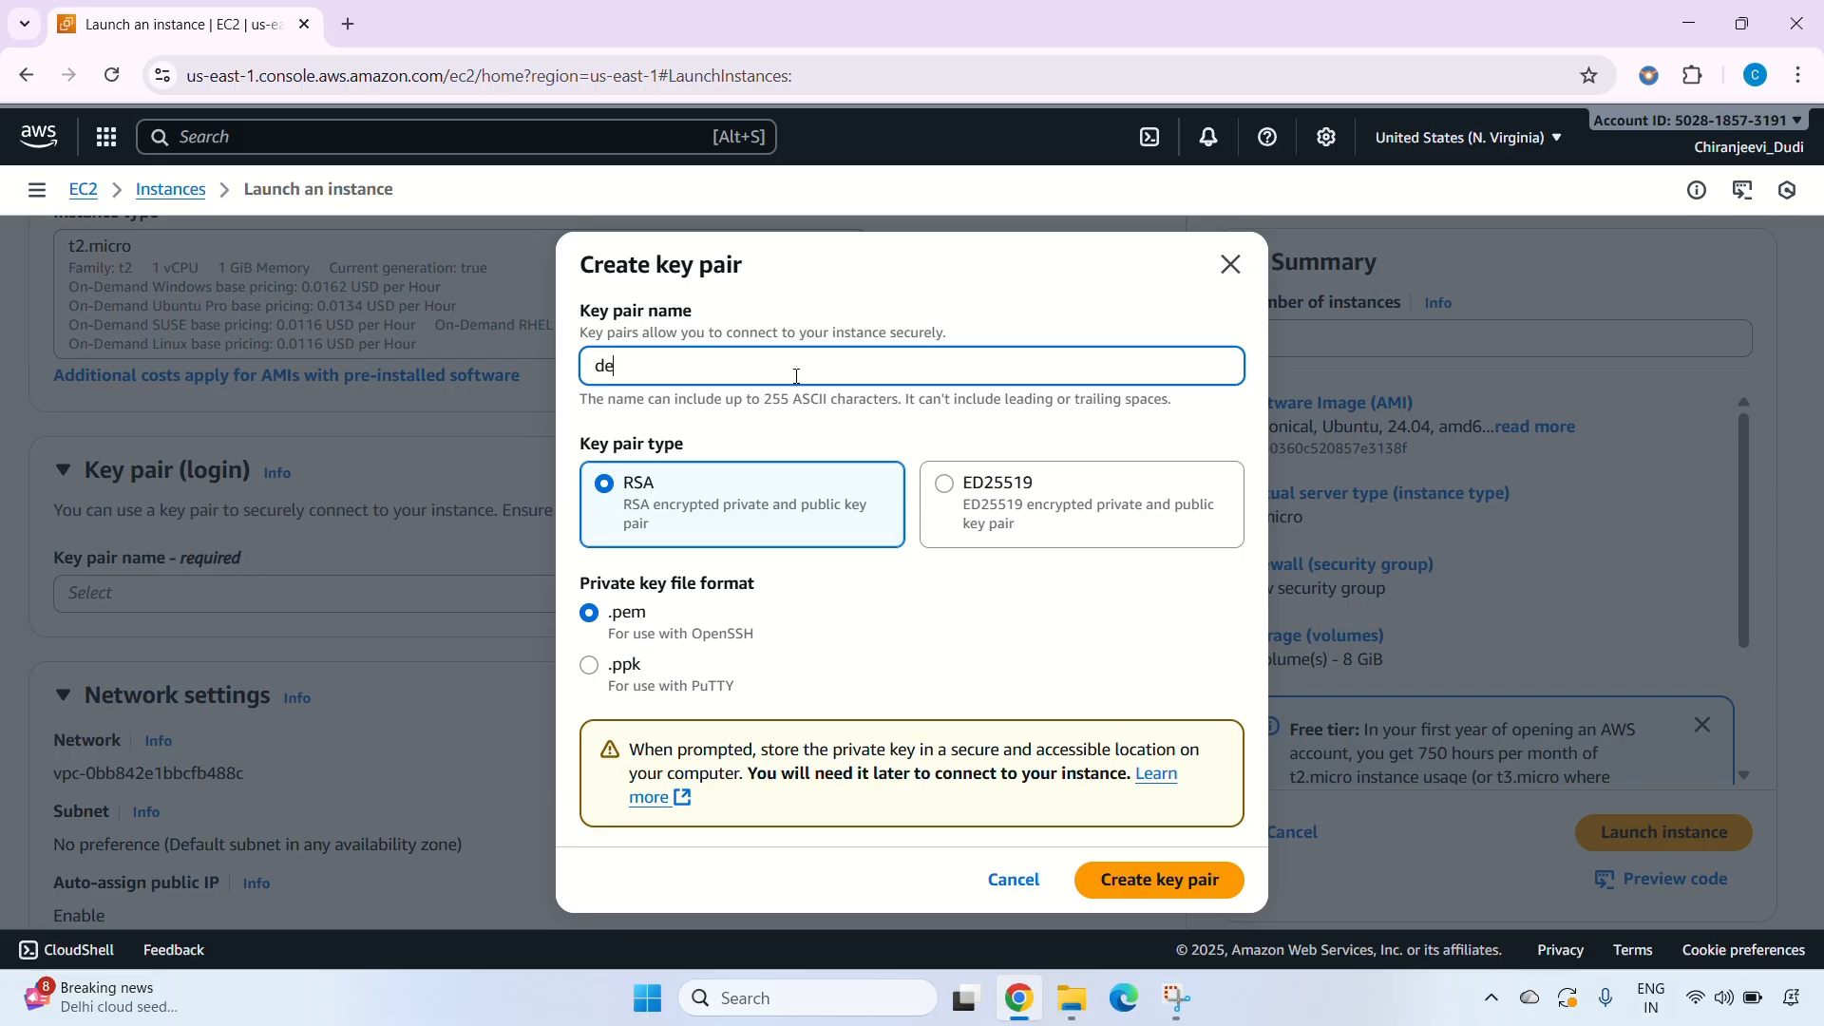
type("mo-key")
left_click(1129, 889)
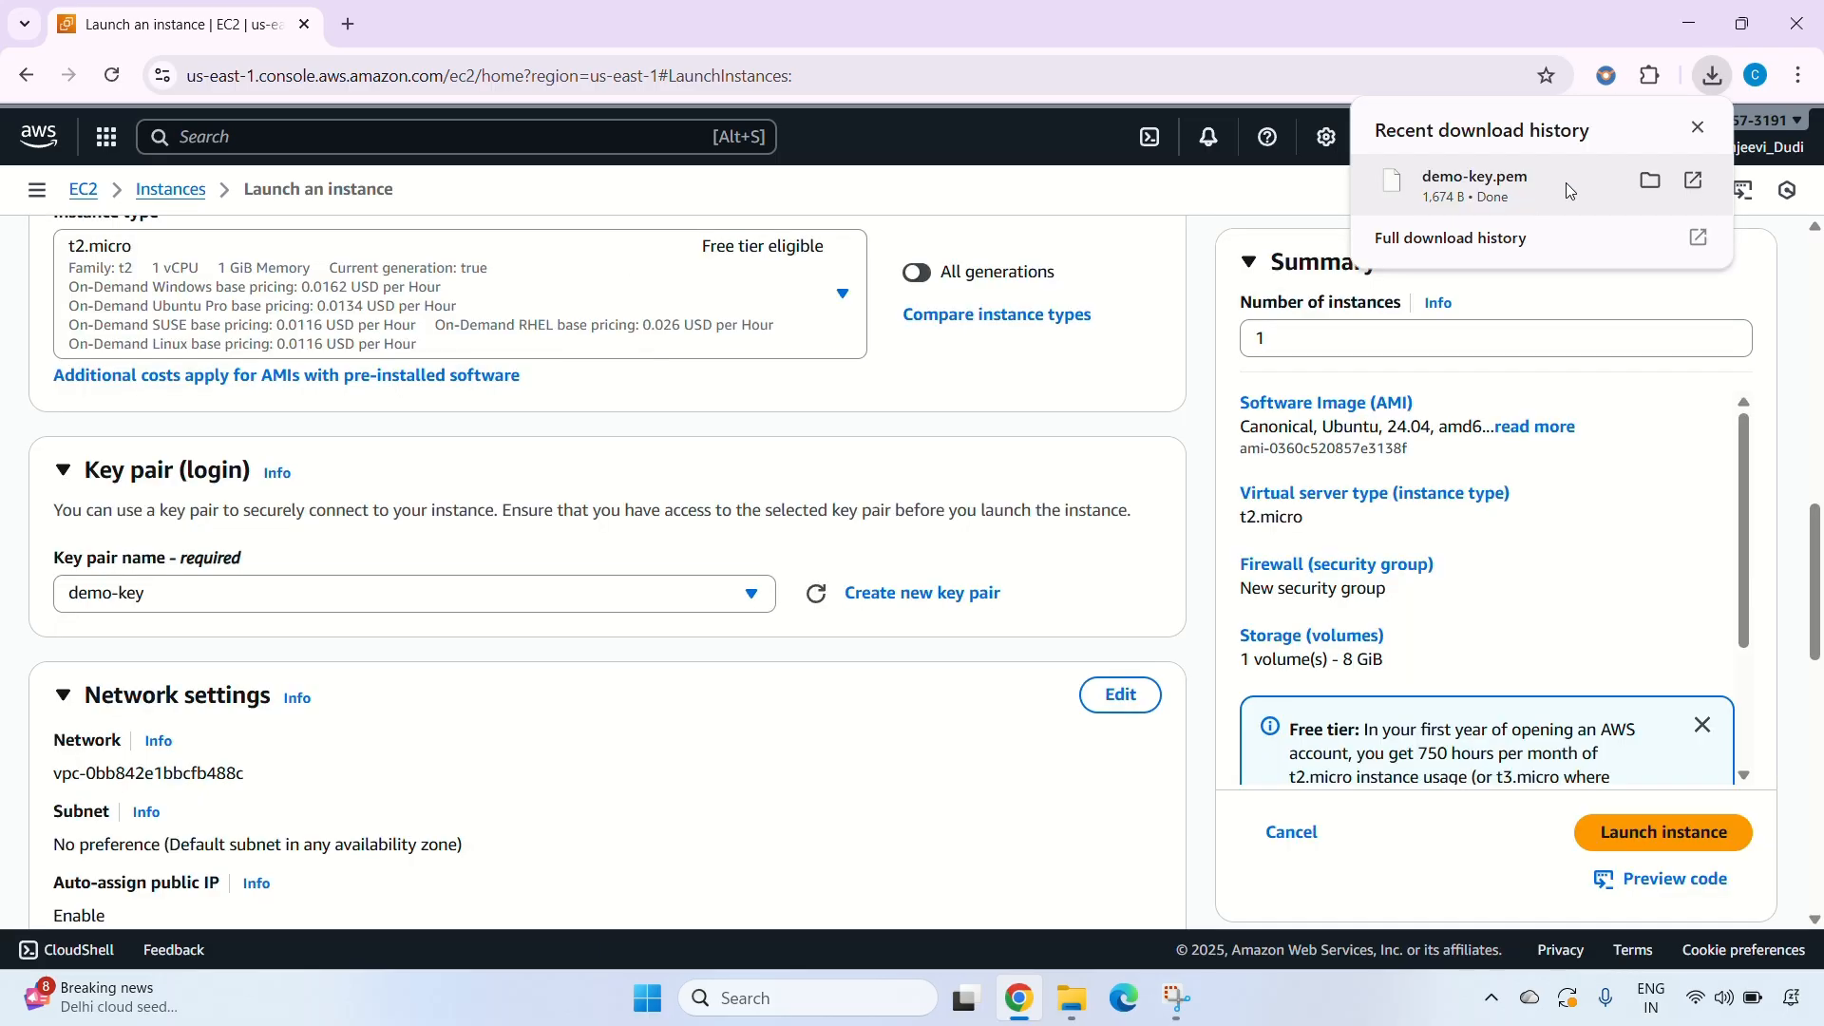
left_click(990, 443)
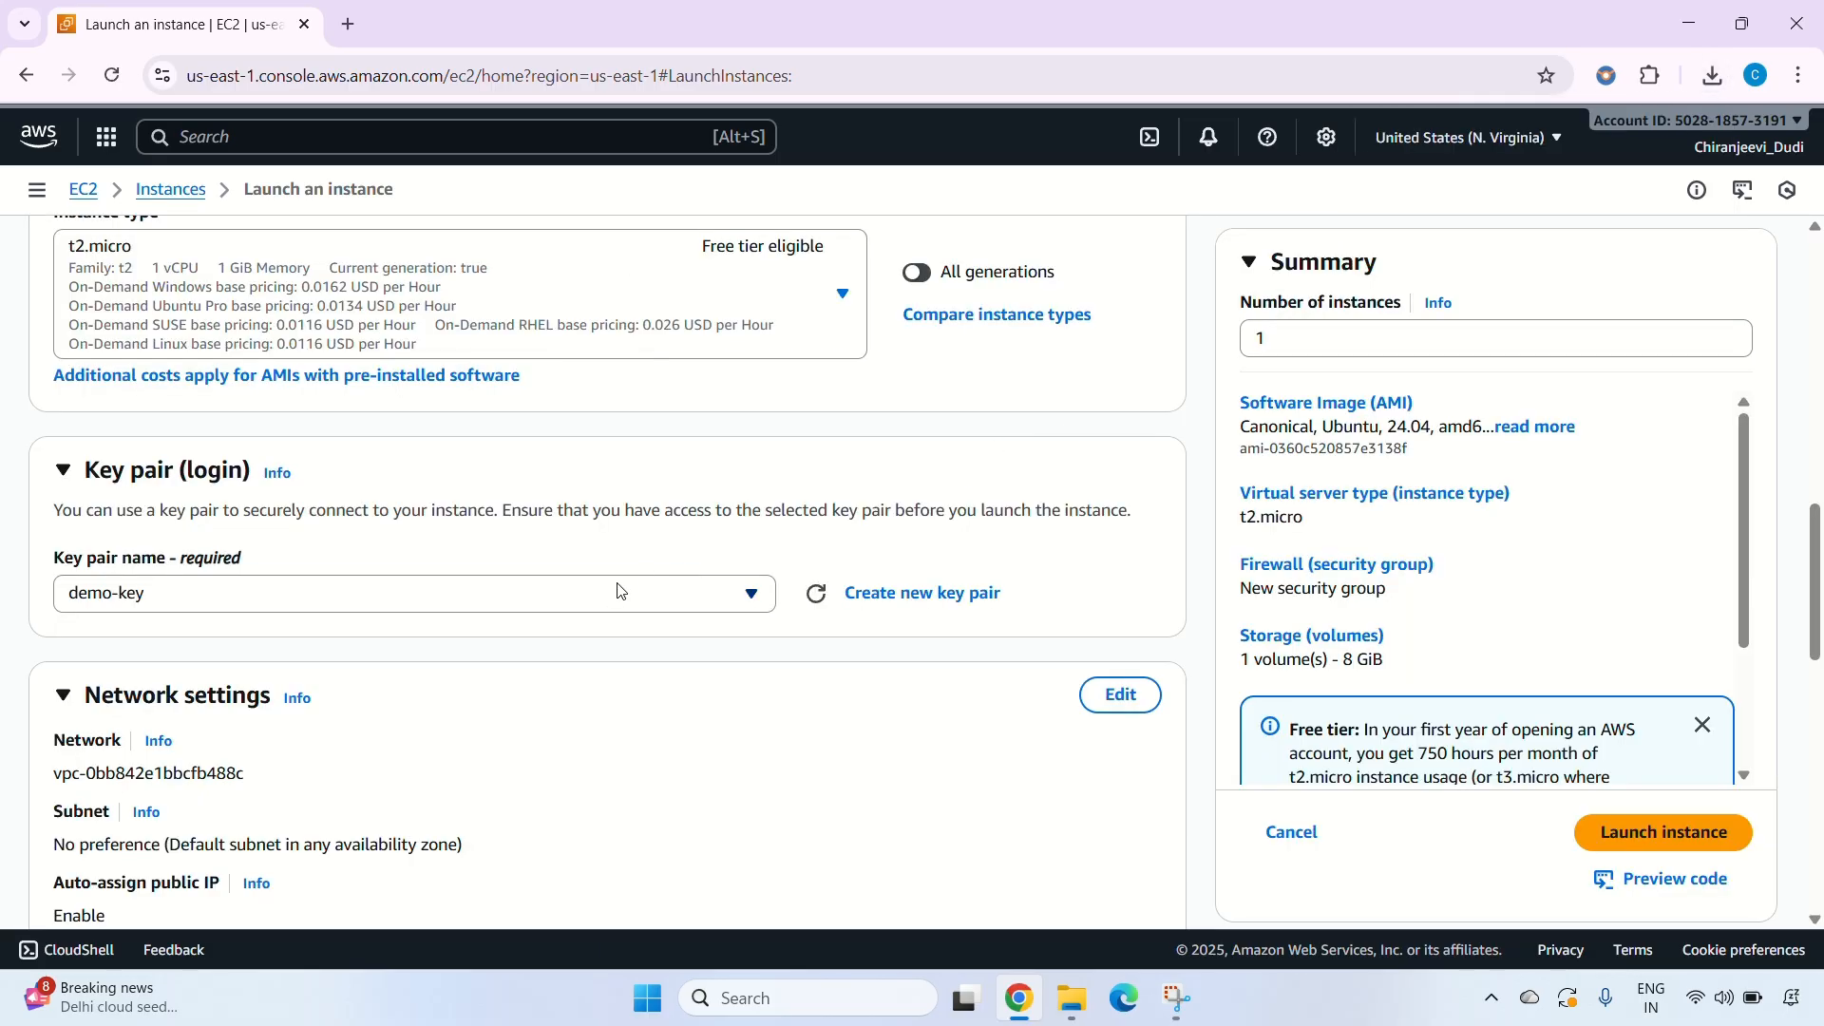
Place the instance in demo-vpc and public subnet 1a, and enable auto-assignment of a public IP.
scroll(618, 591, "down", 4)
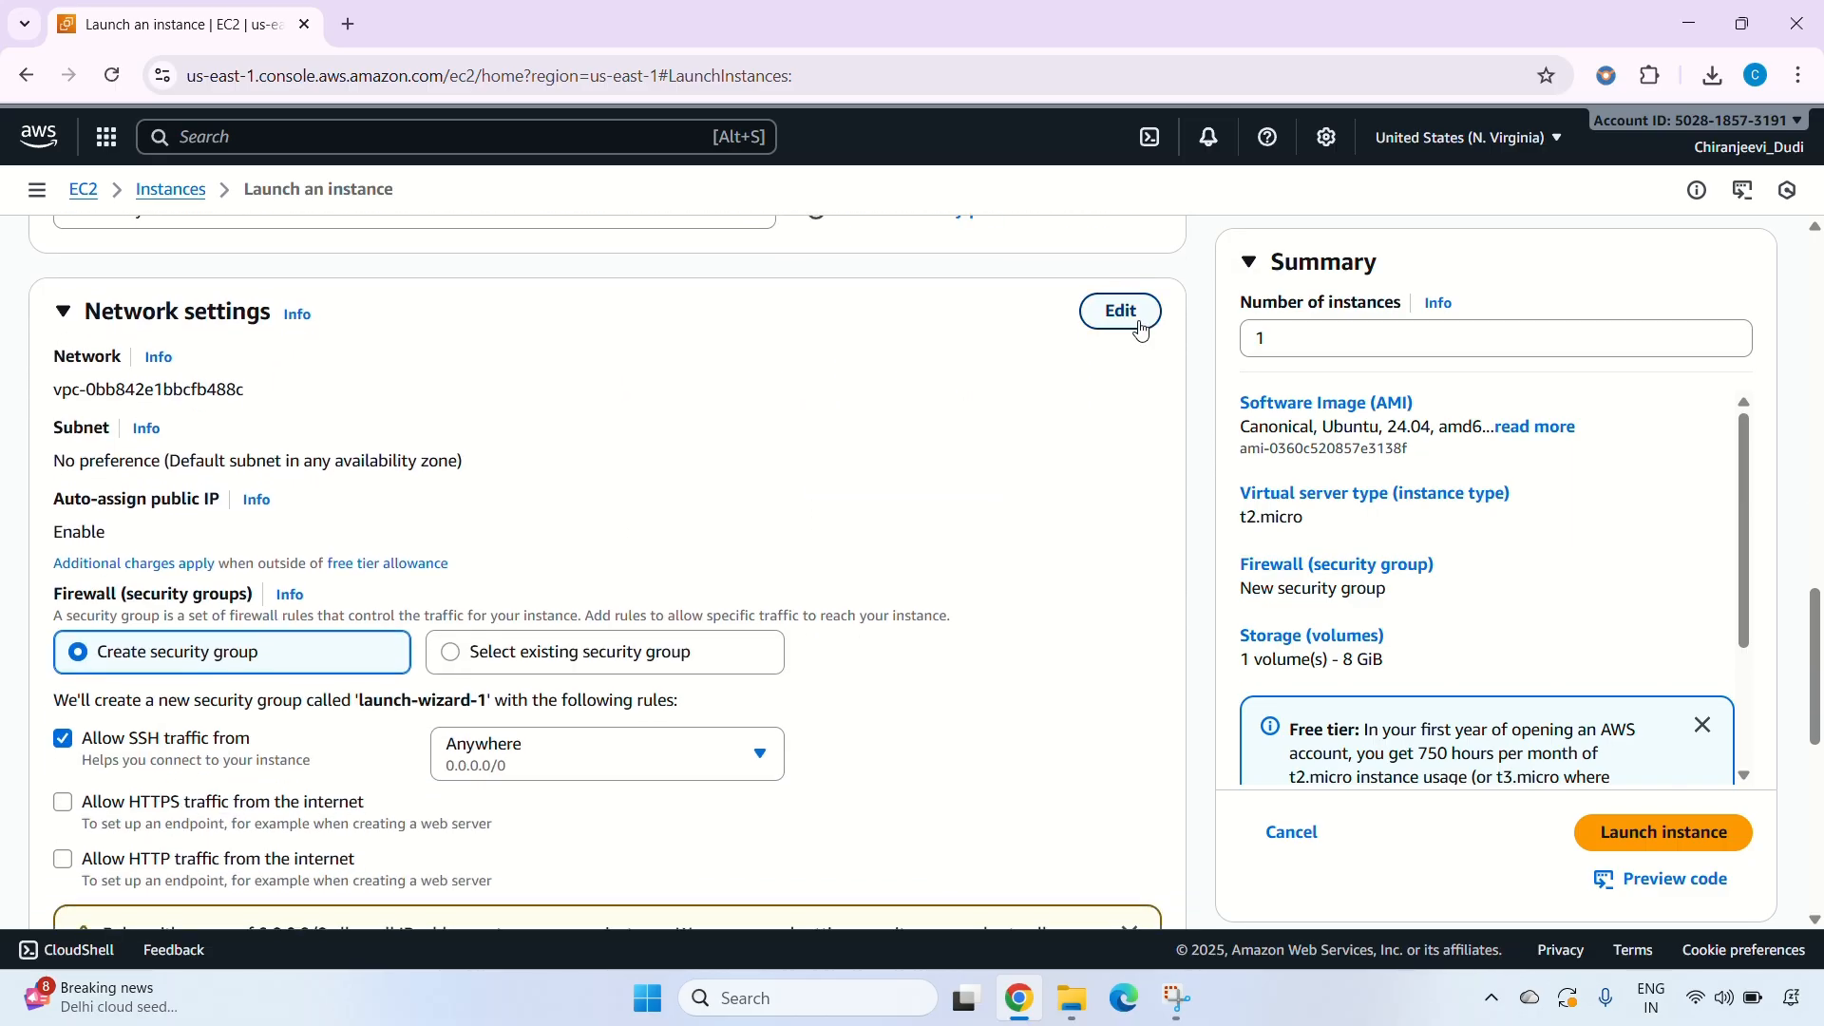
left_click(1140, 327)
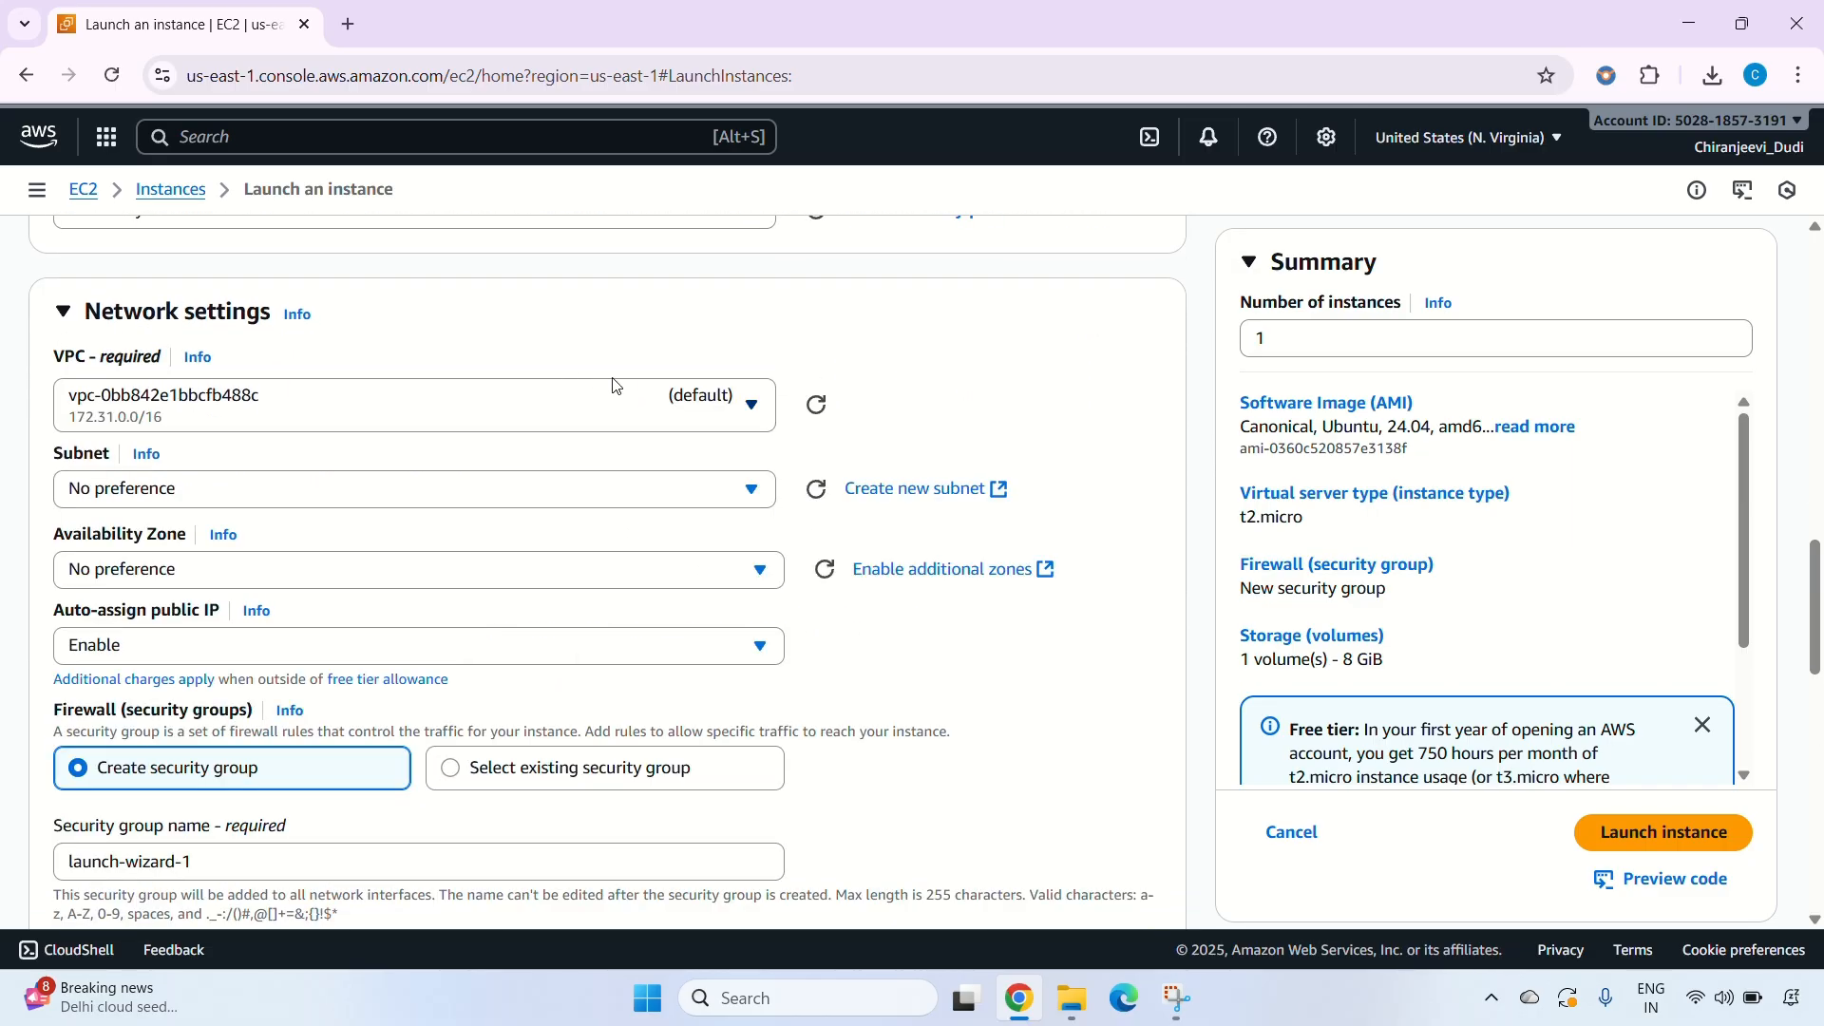
scroll(749, 329, "down", 1)
left_click(749, 329)
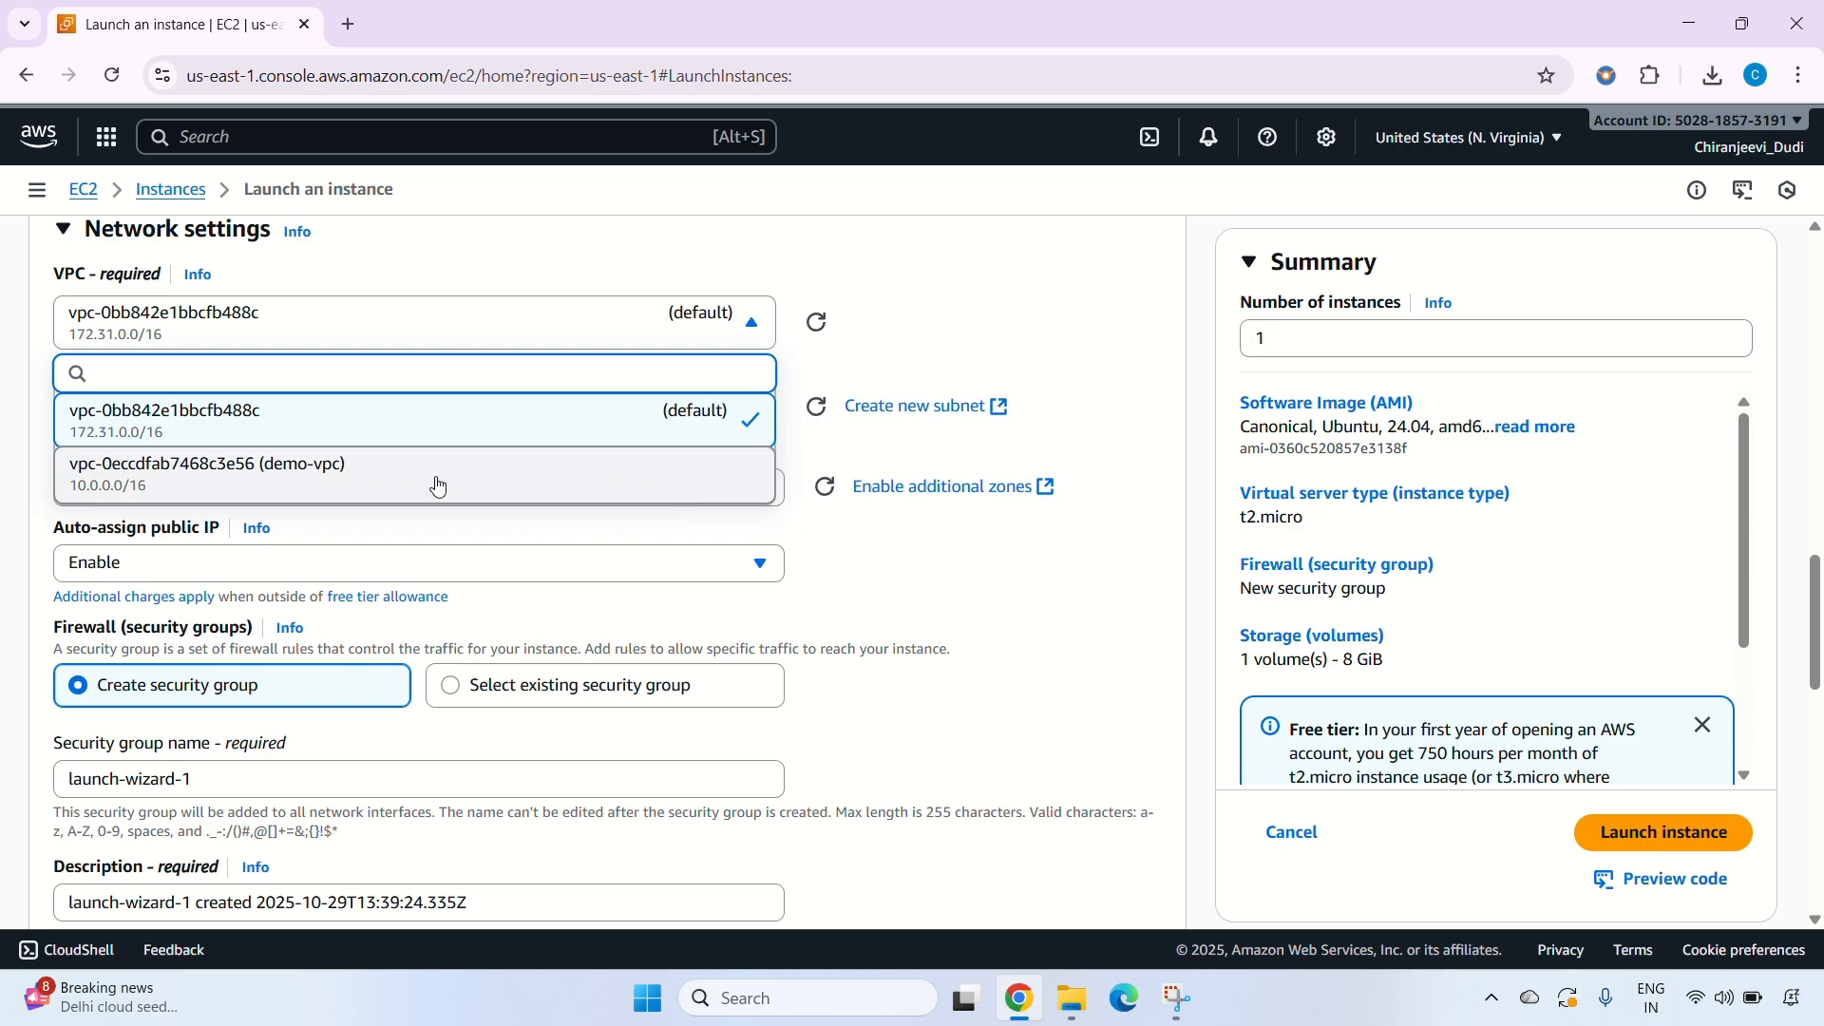
left_click(470, 472)
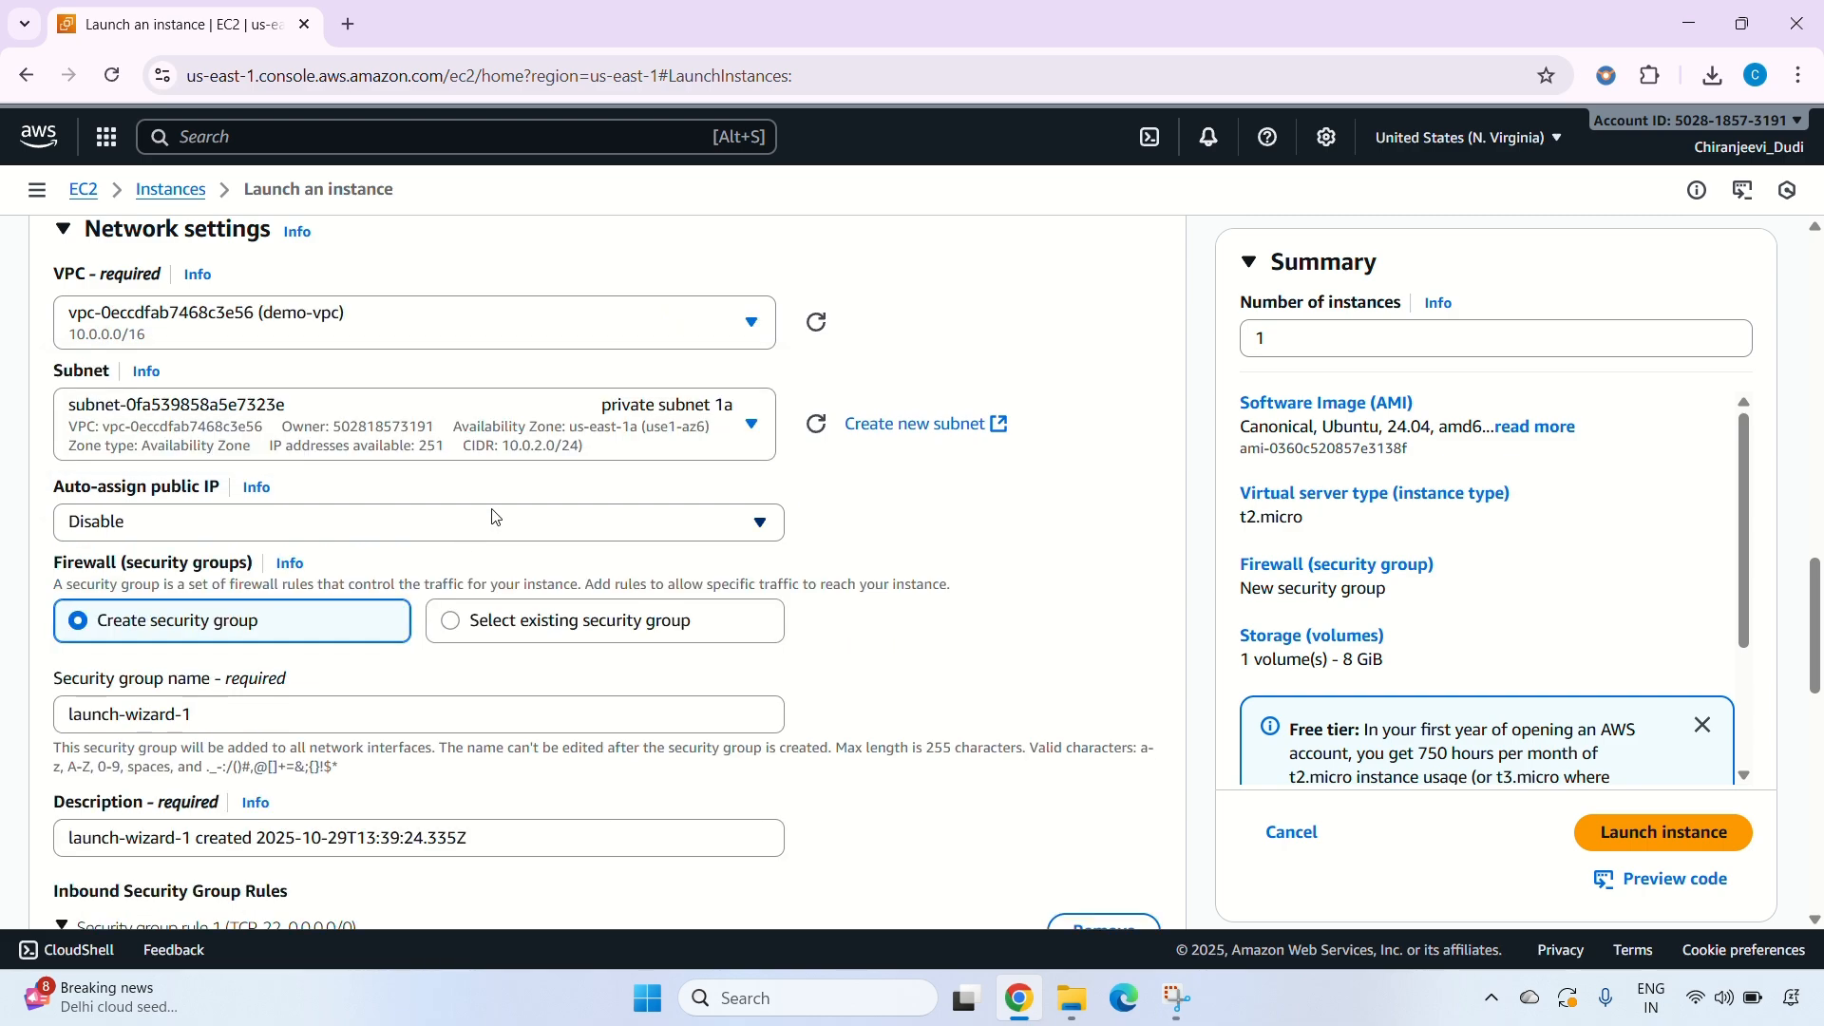
left_click(744, 445)
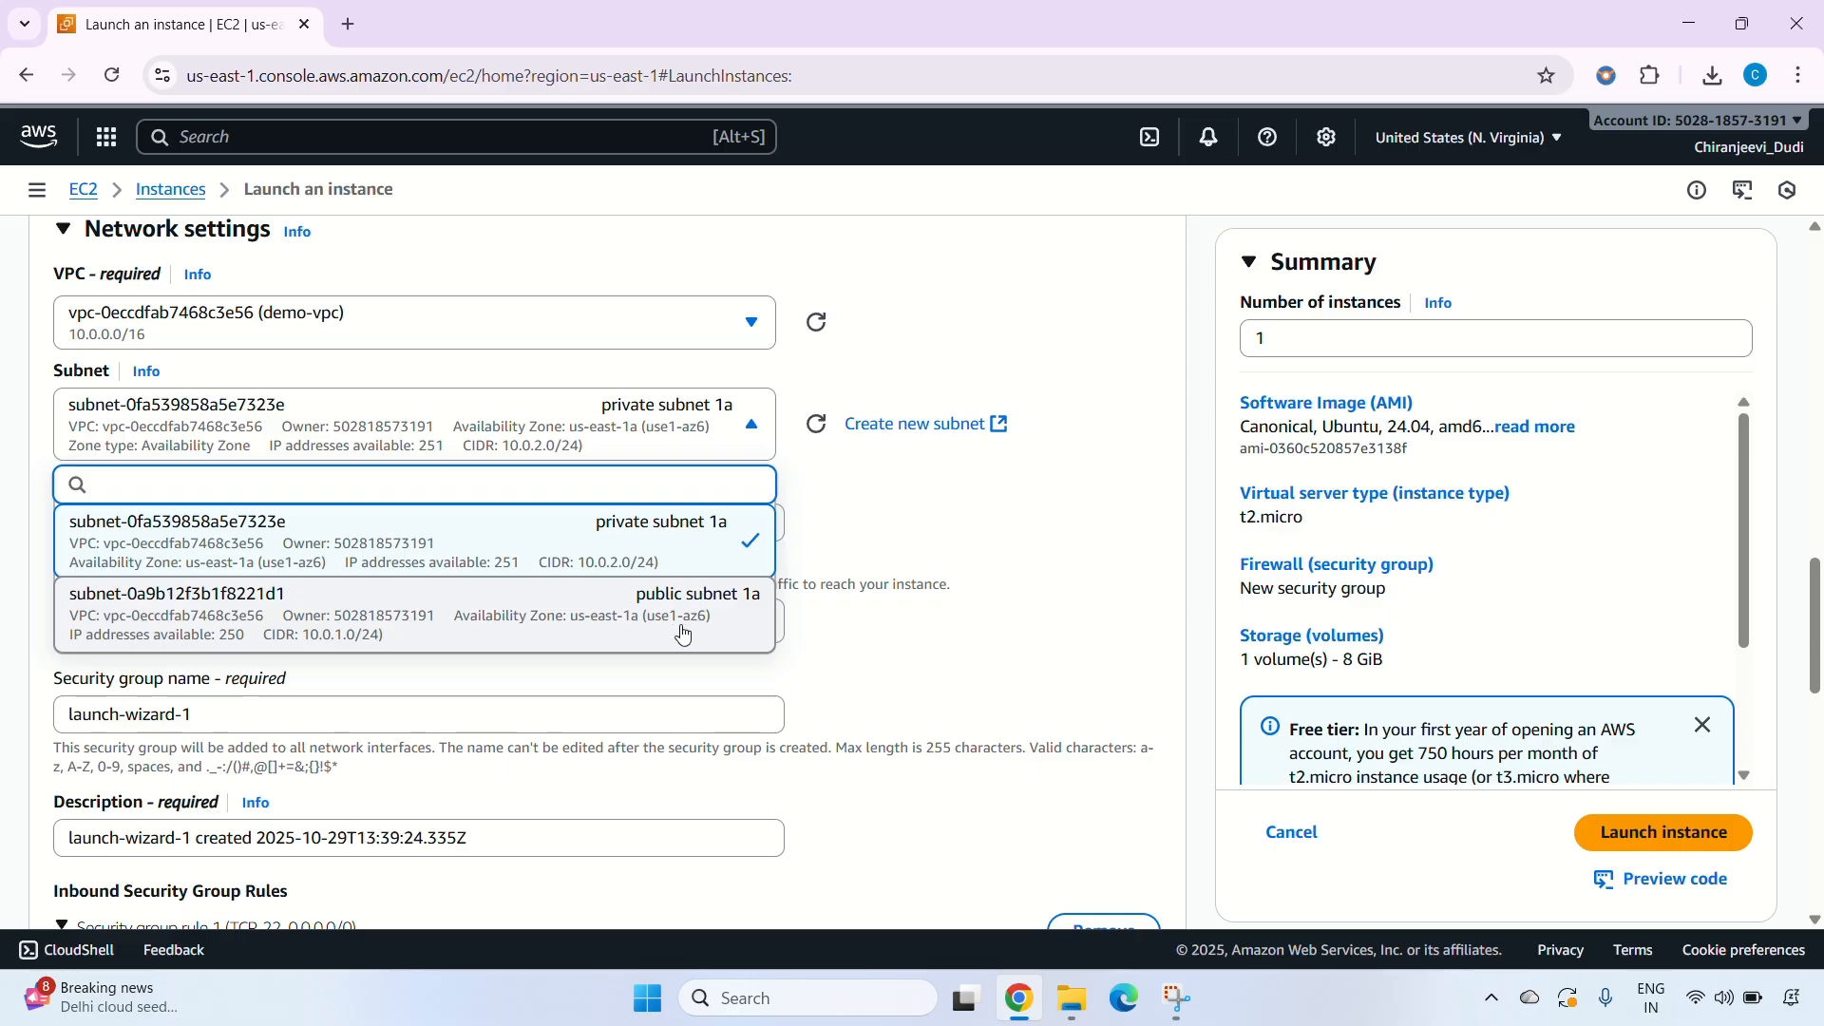
left_click(727, 609)
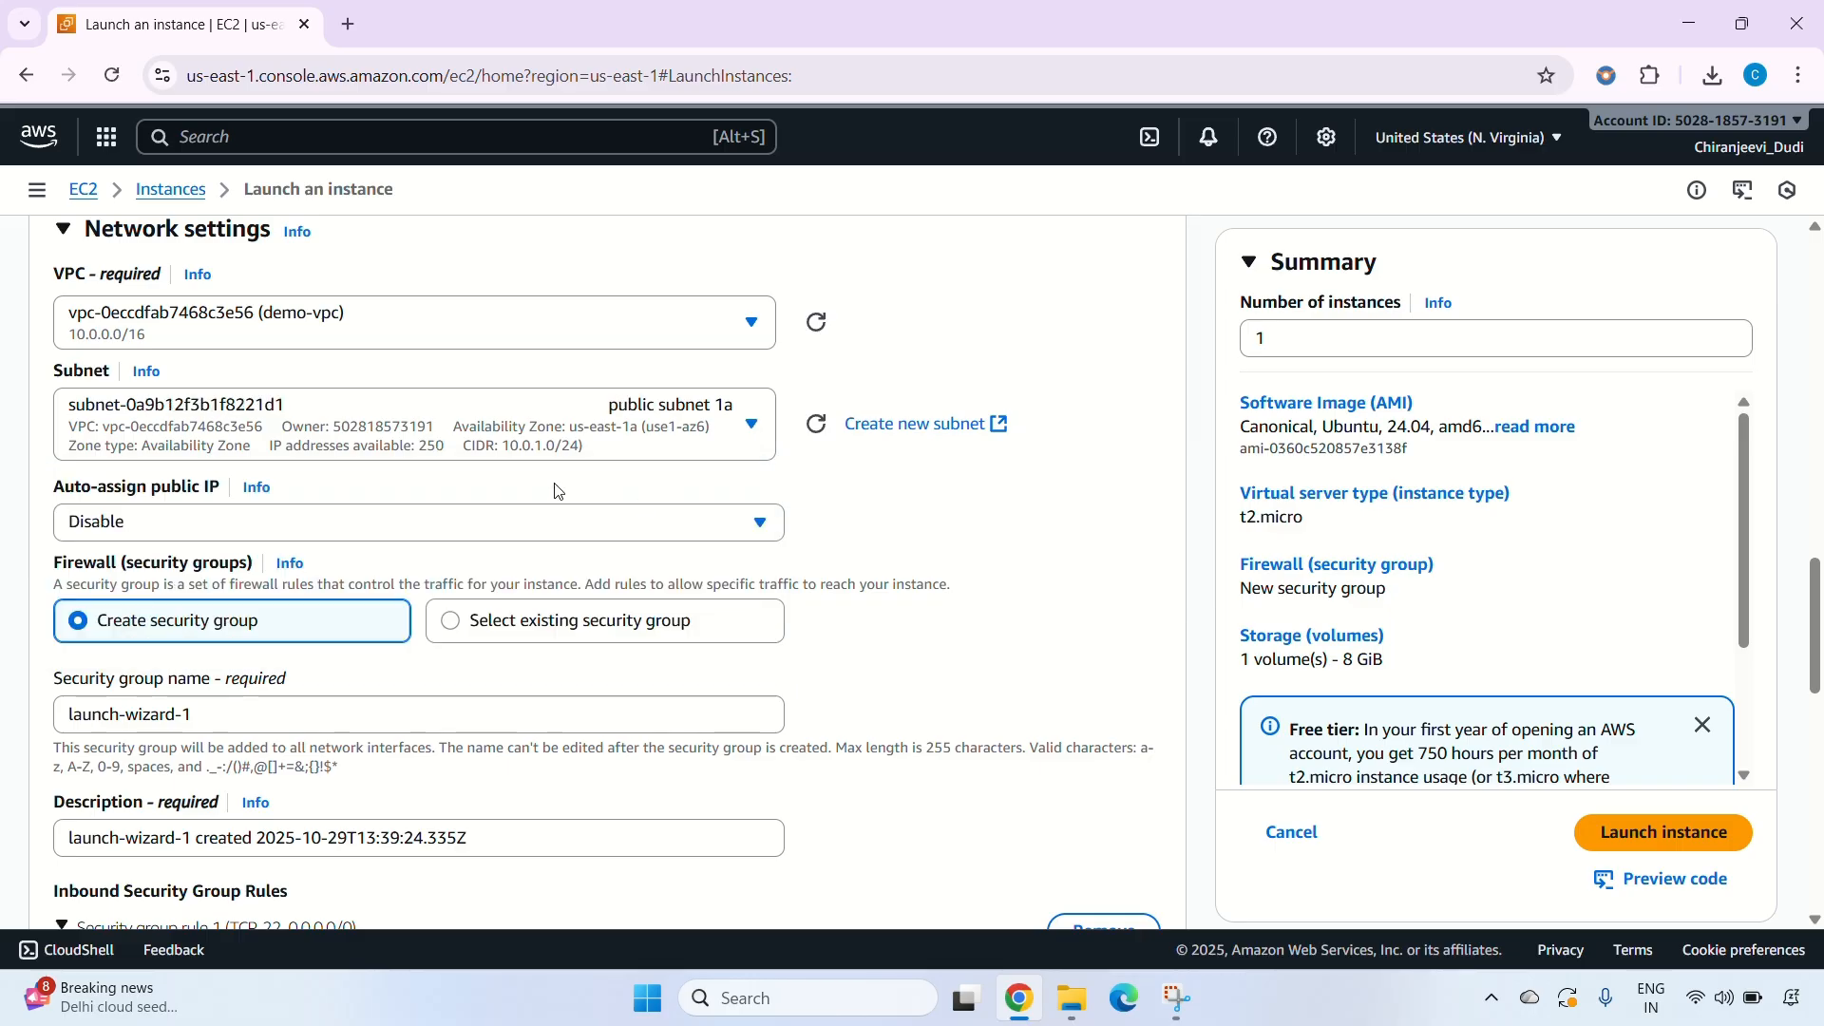
left_click(258, 522)
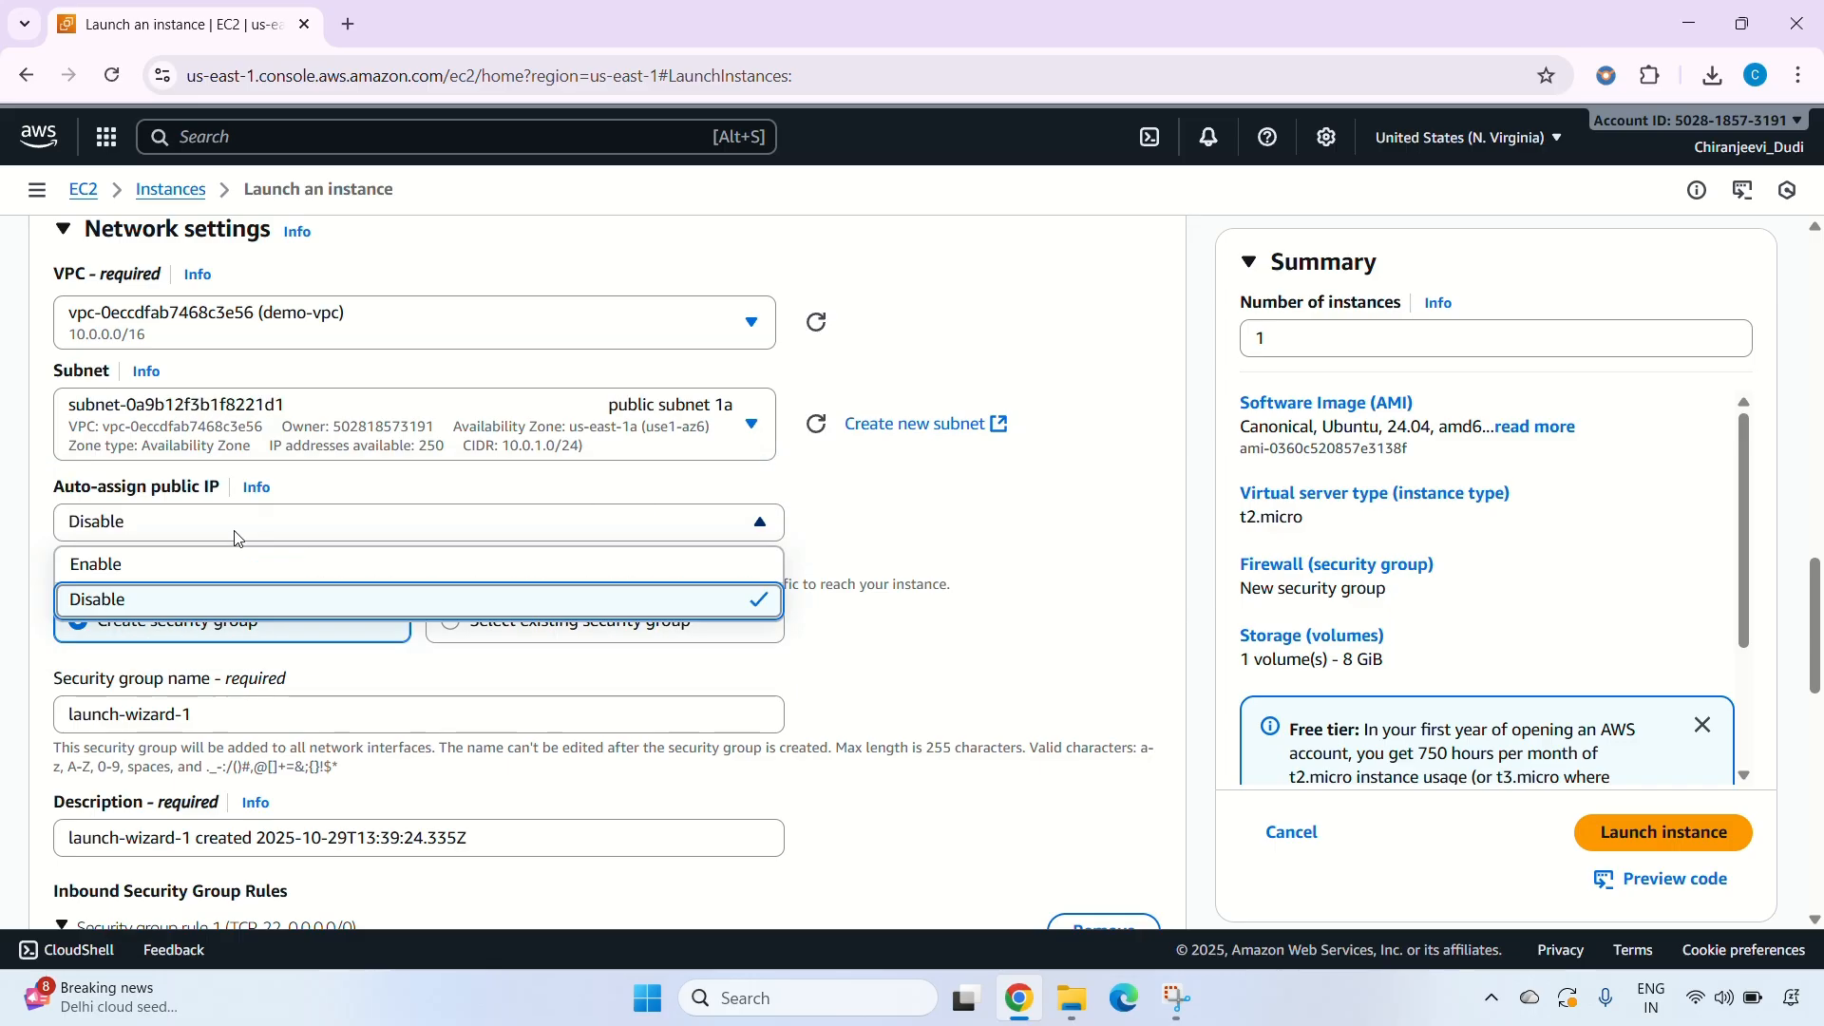
left_click(120, 570)
Add a second inbound security group rule for public vm that allows HTTP traffic from anywhere.
scroll(363, 640, "down", 3)
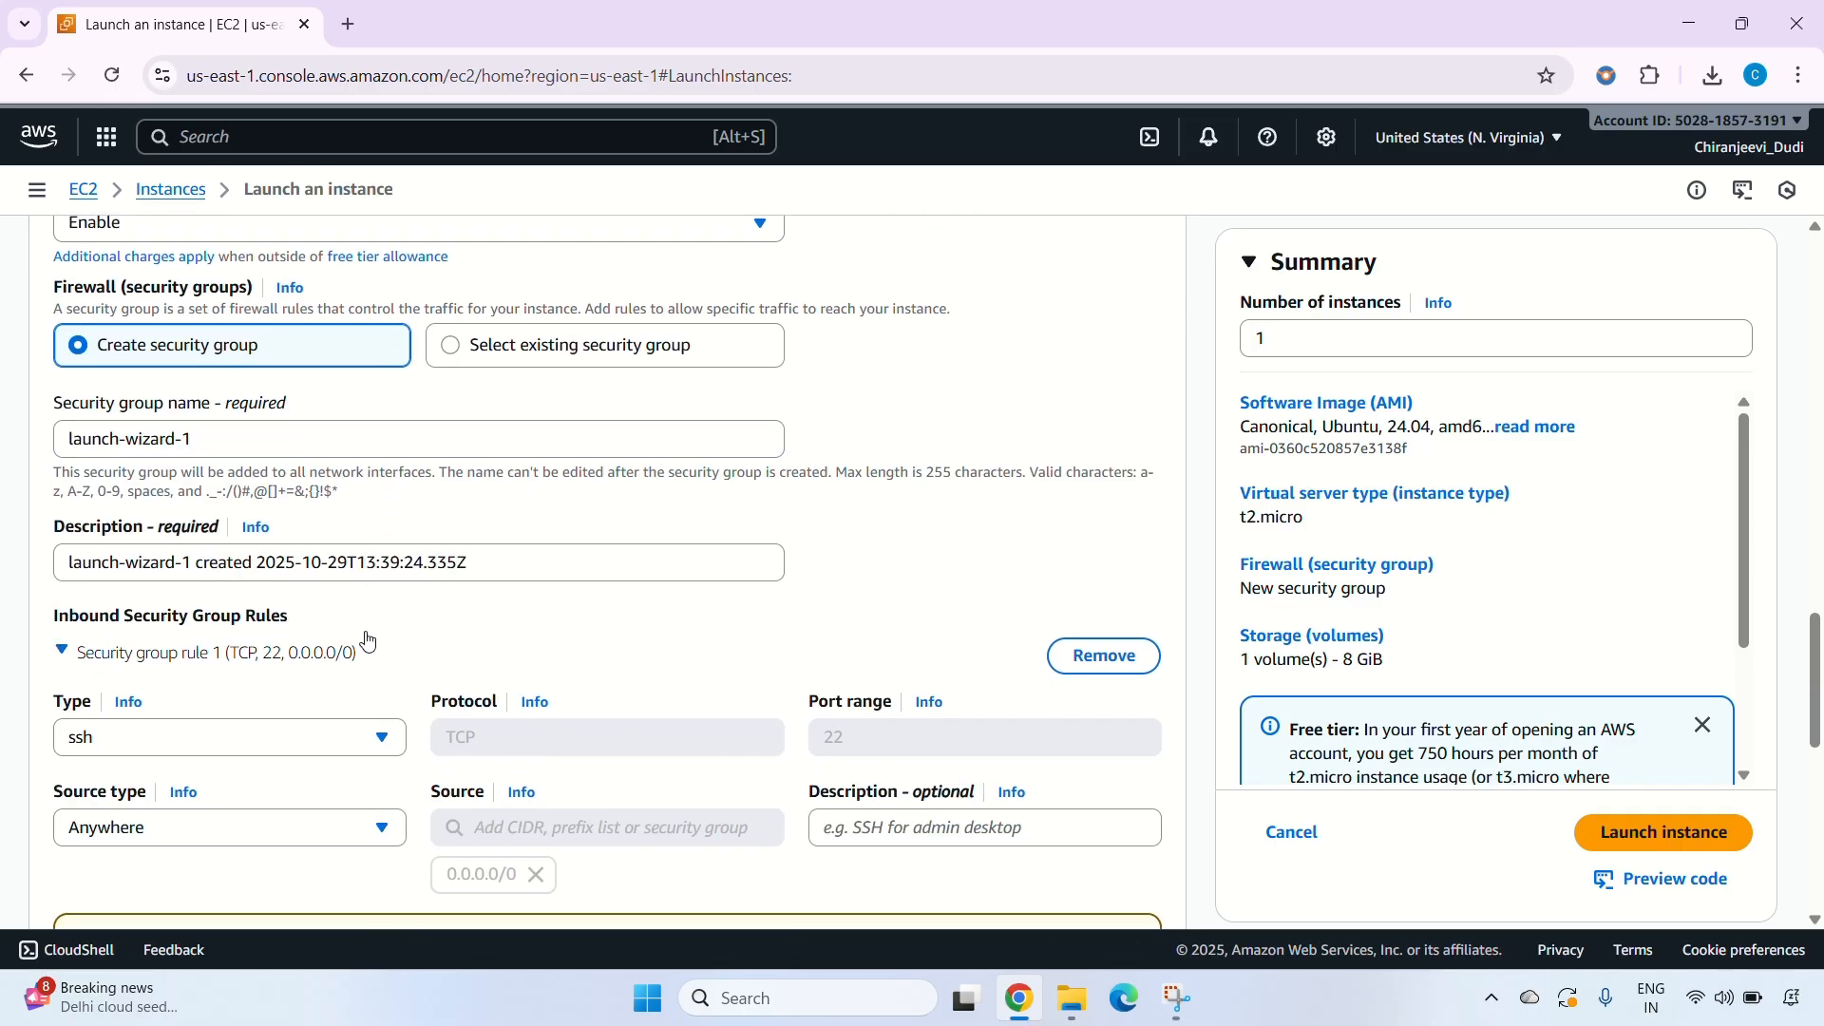
scroll(269, 424, "down", 1)
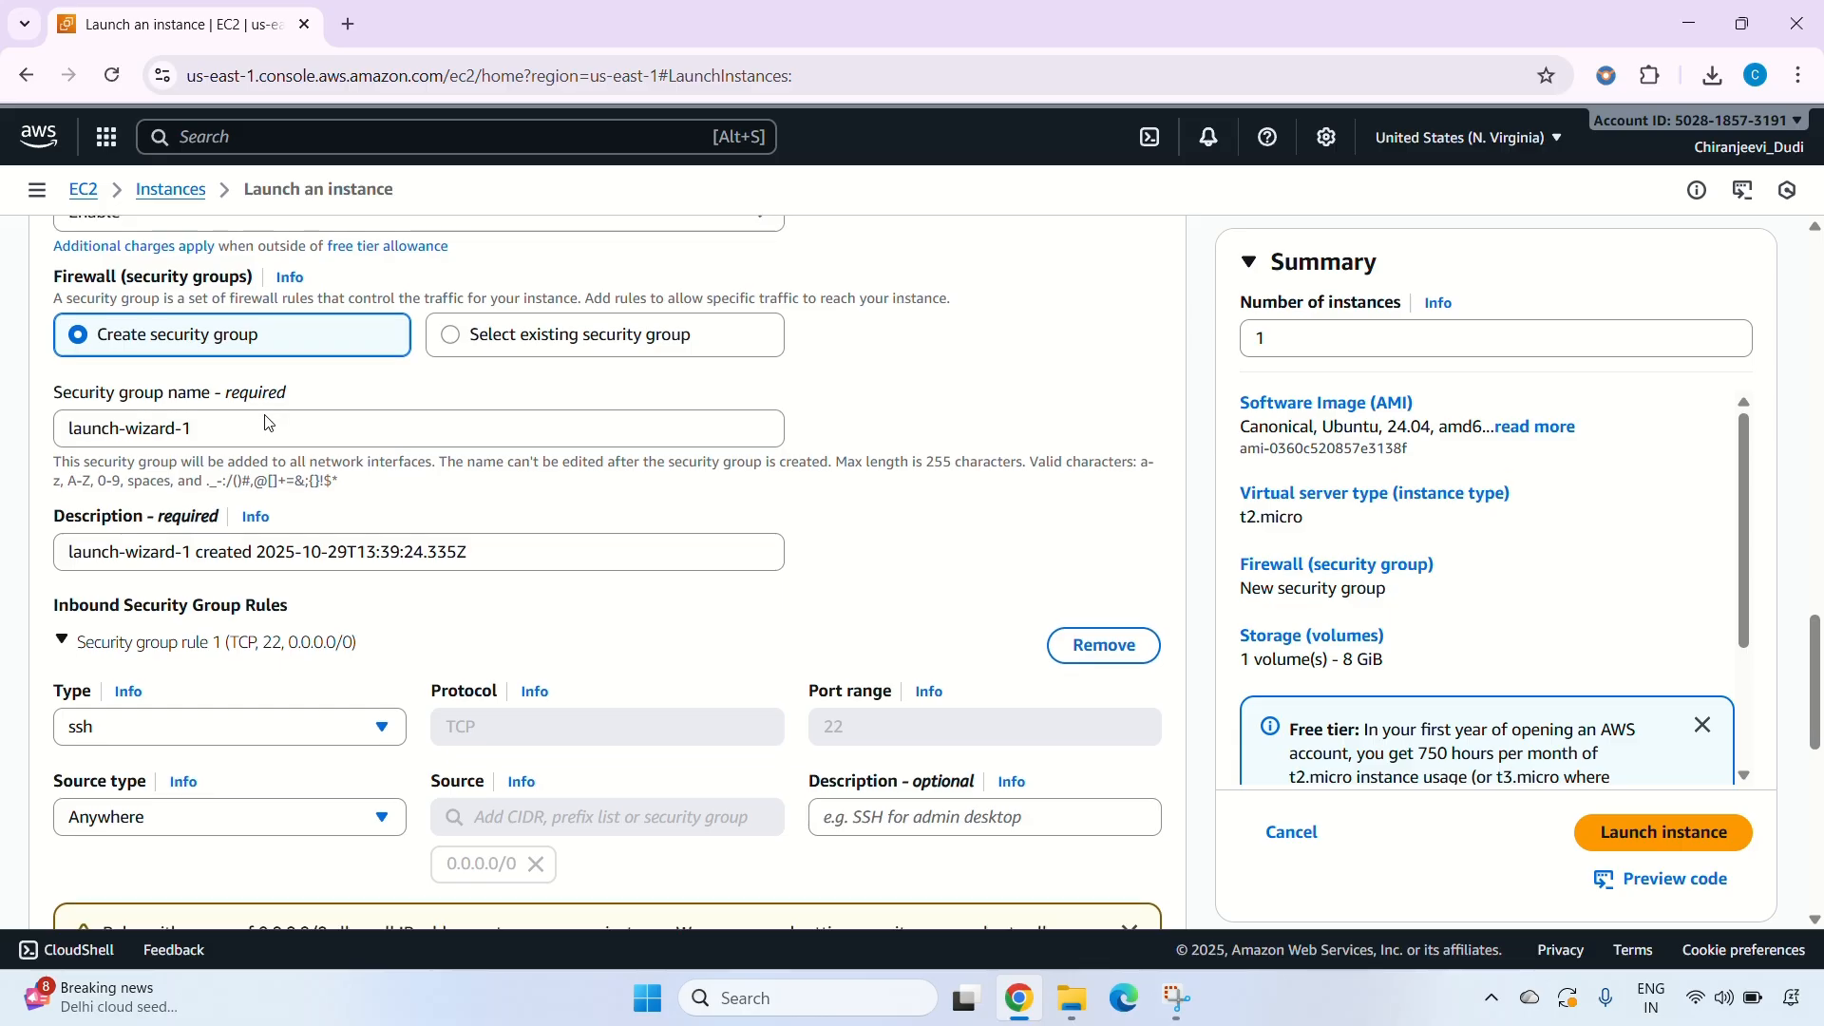
scroll(269, 424, "down", 1)
scroll(269, 424, "down", 1)
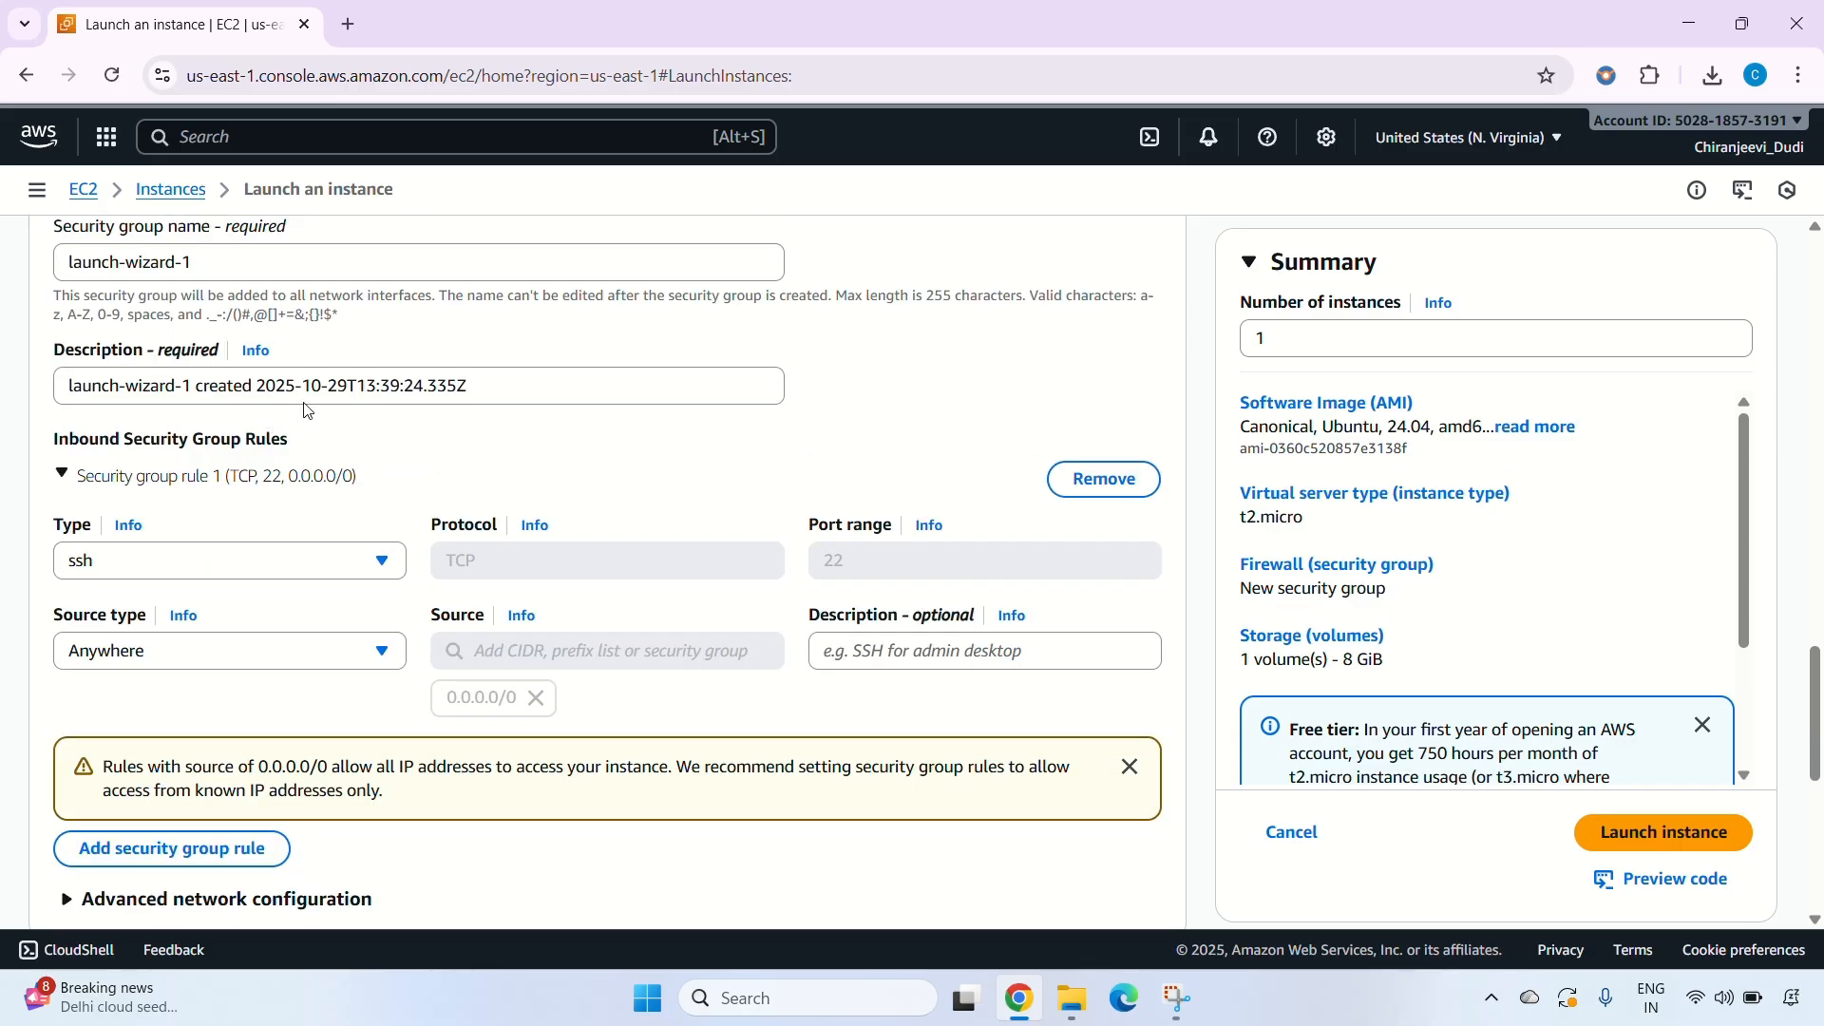
scroll(307, 410, "down", 3)
scroll(313, 582, "up", 2)
scroll(319, 583, "down", 1)
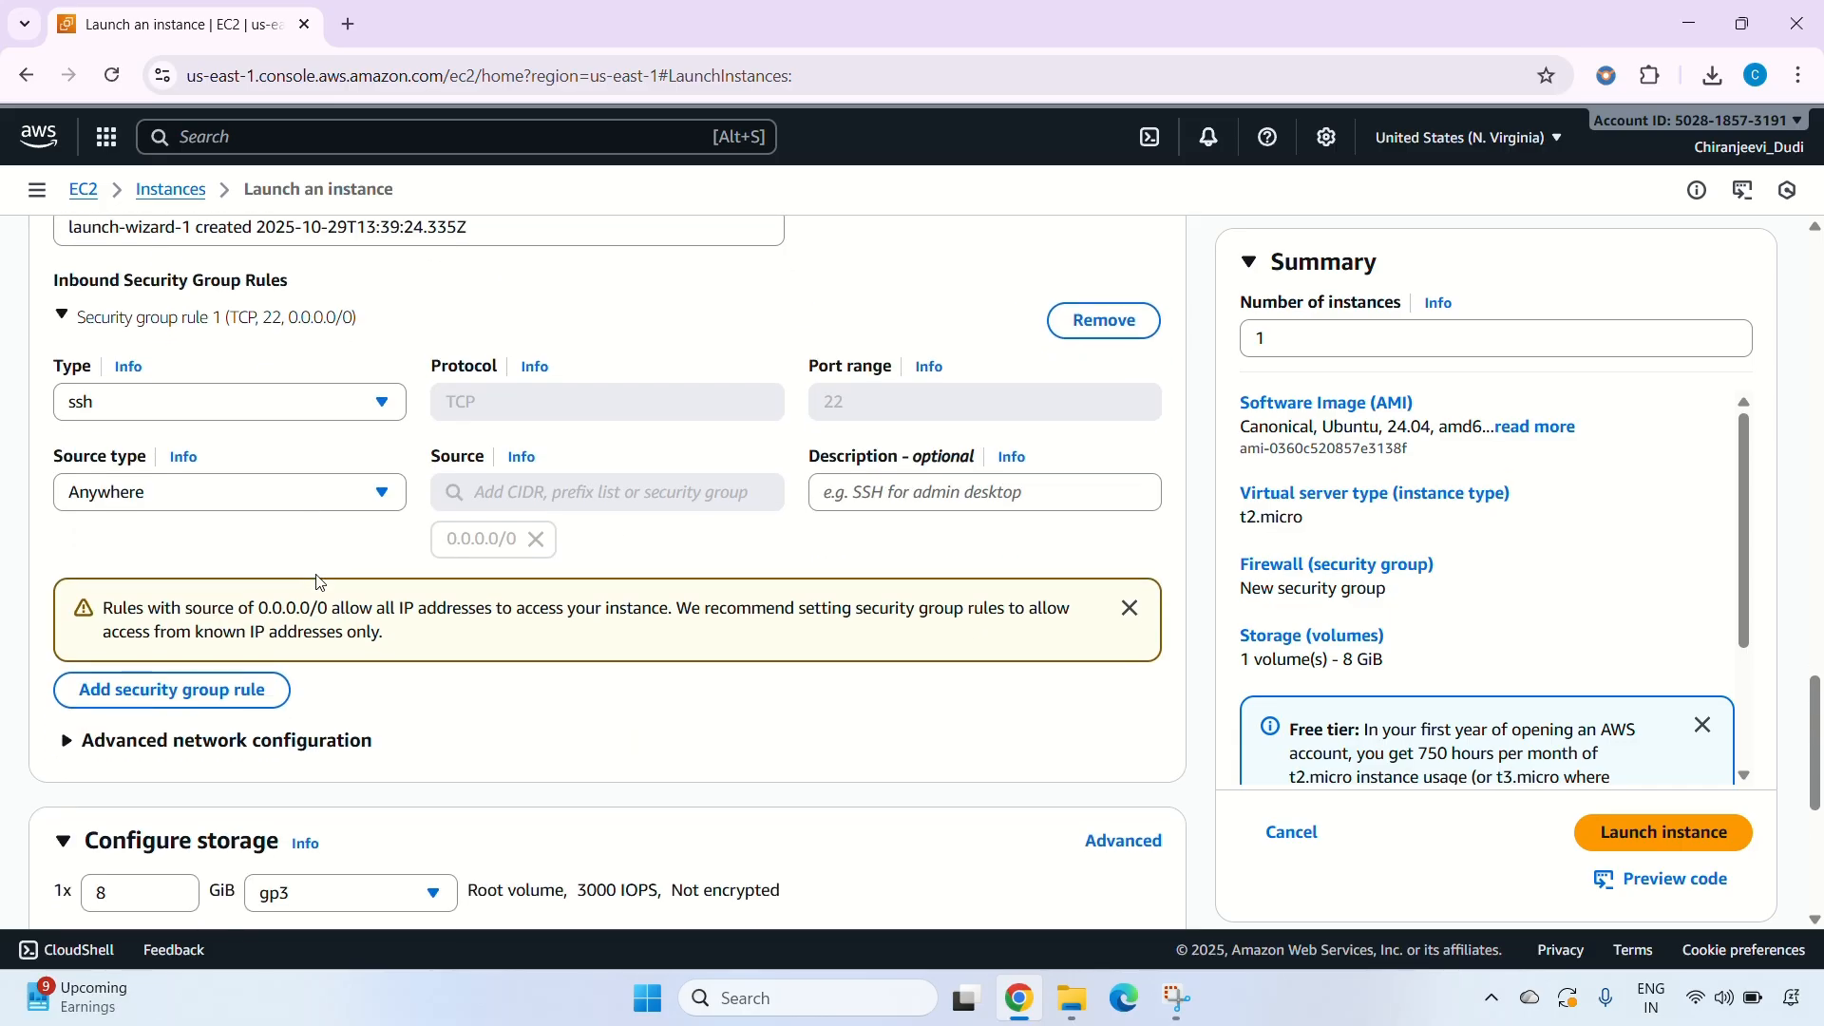
scroll(318, 583, "down", 1)
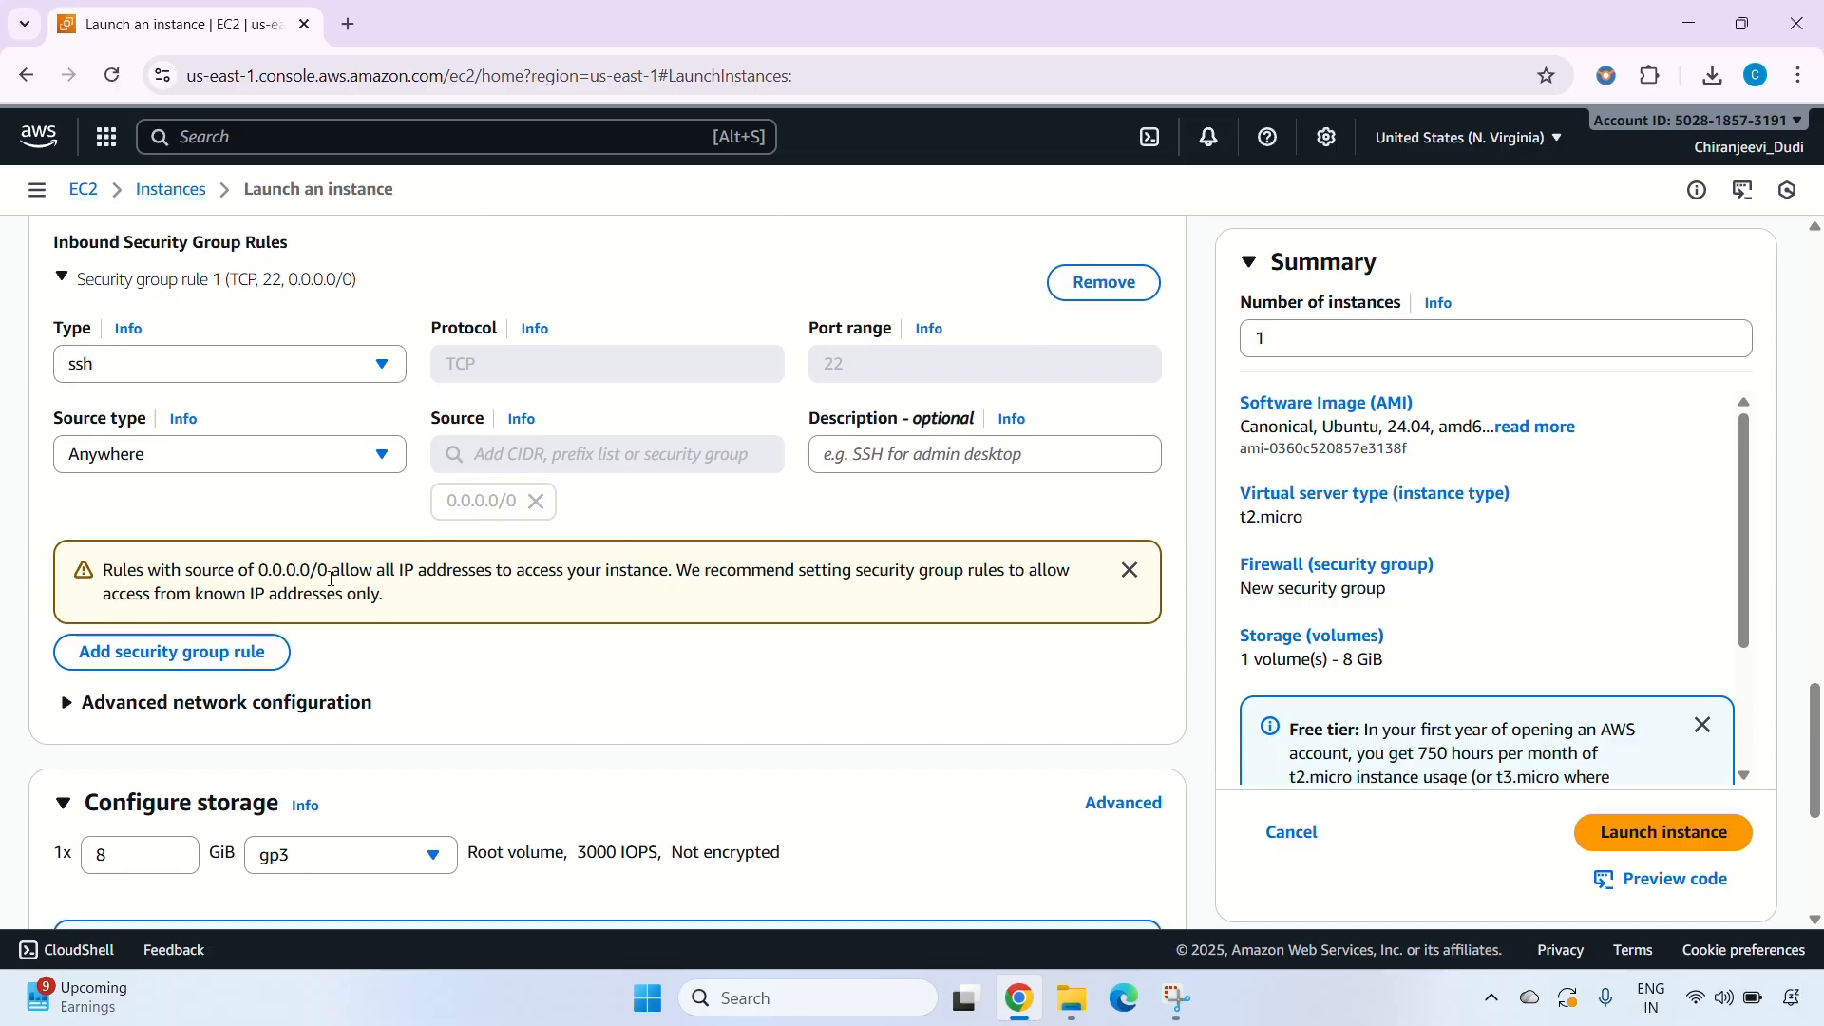
left_click(251, 665)
scroll(226, 665, "down", 2)
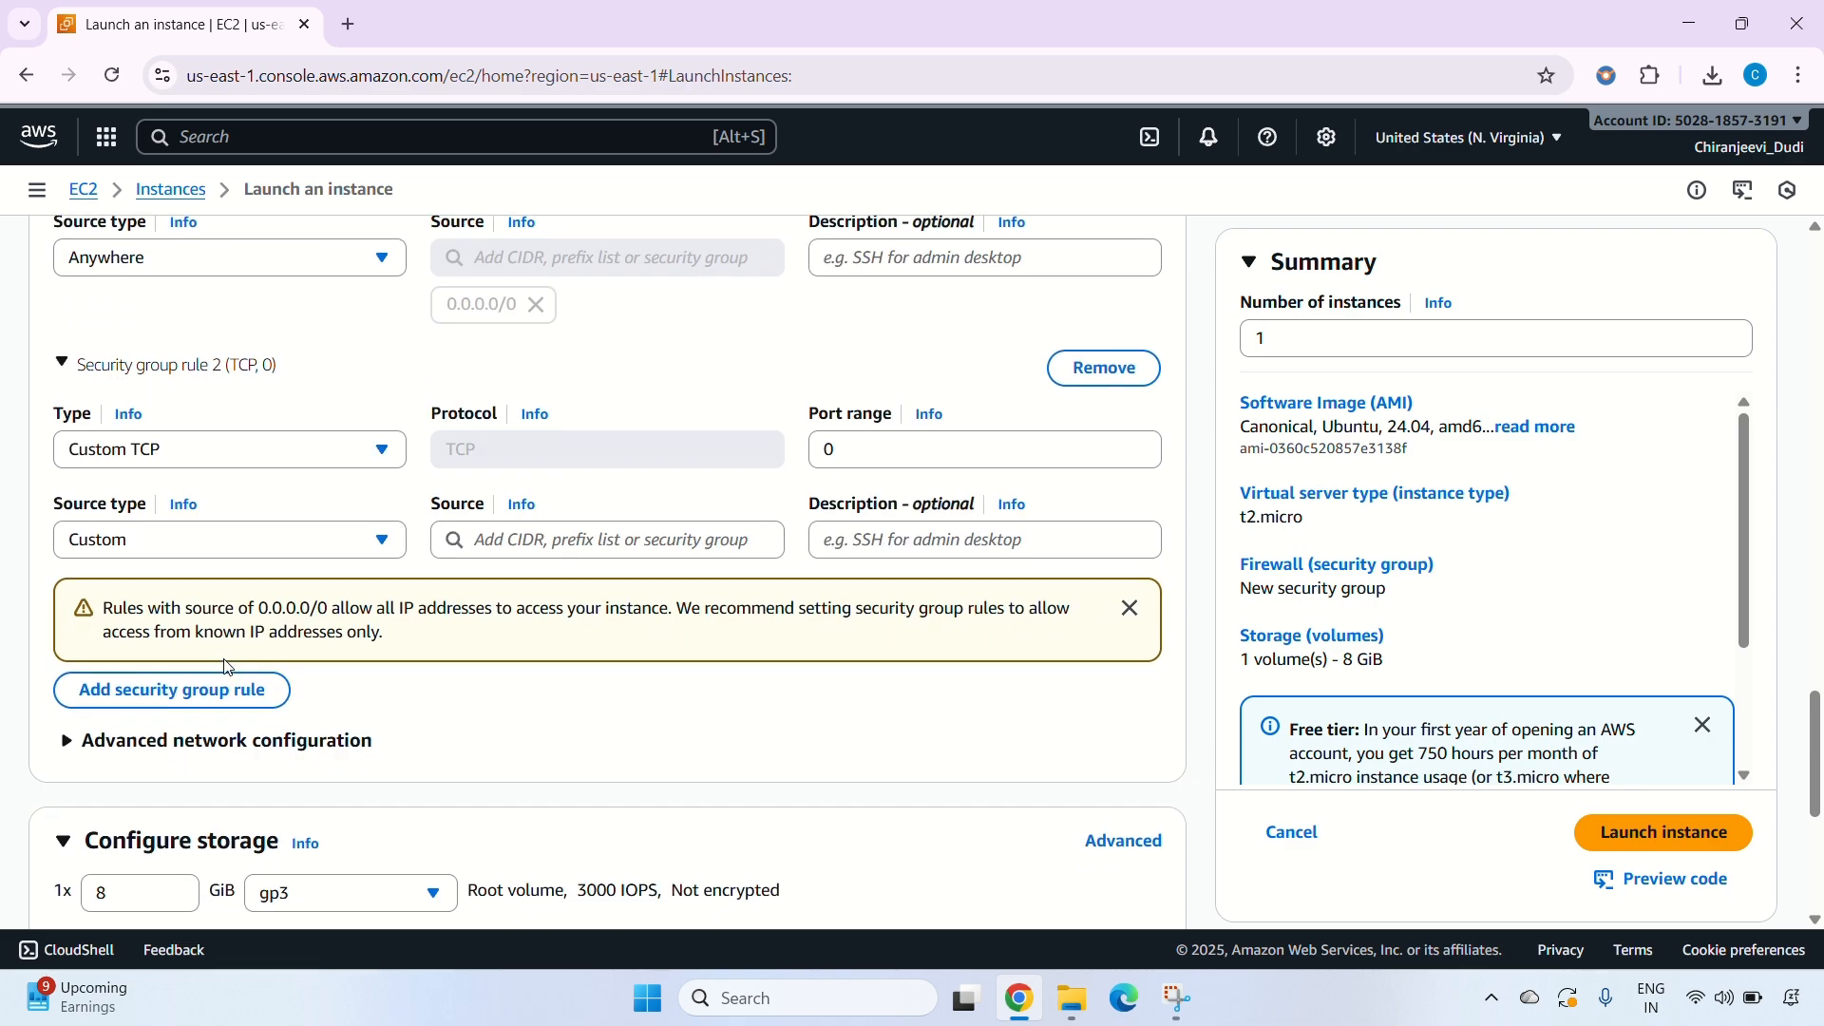
left_click(285, 453)
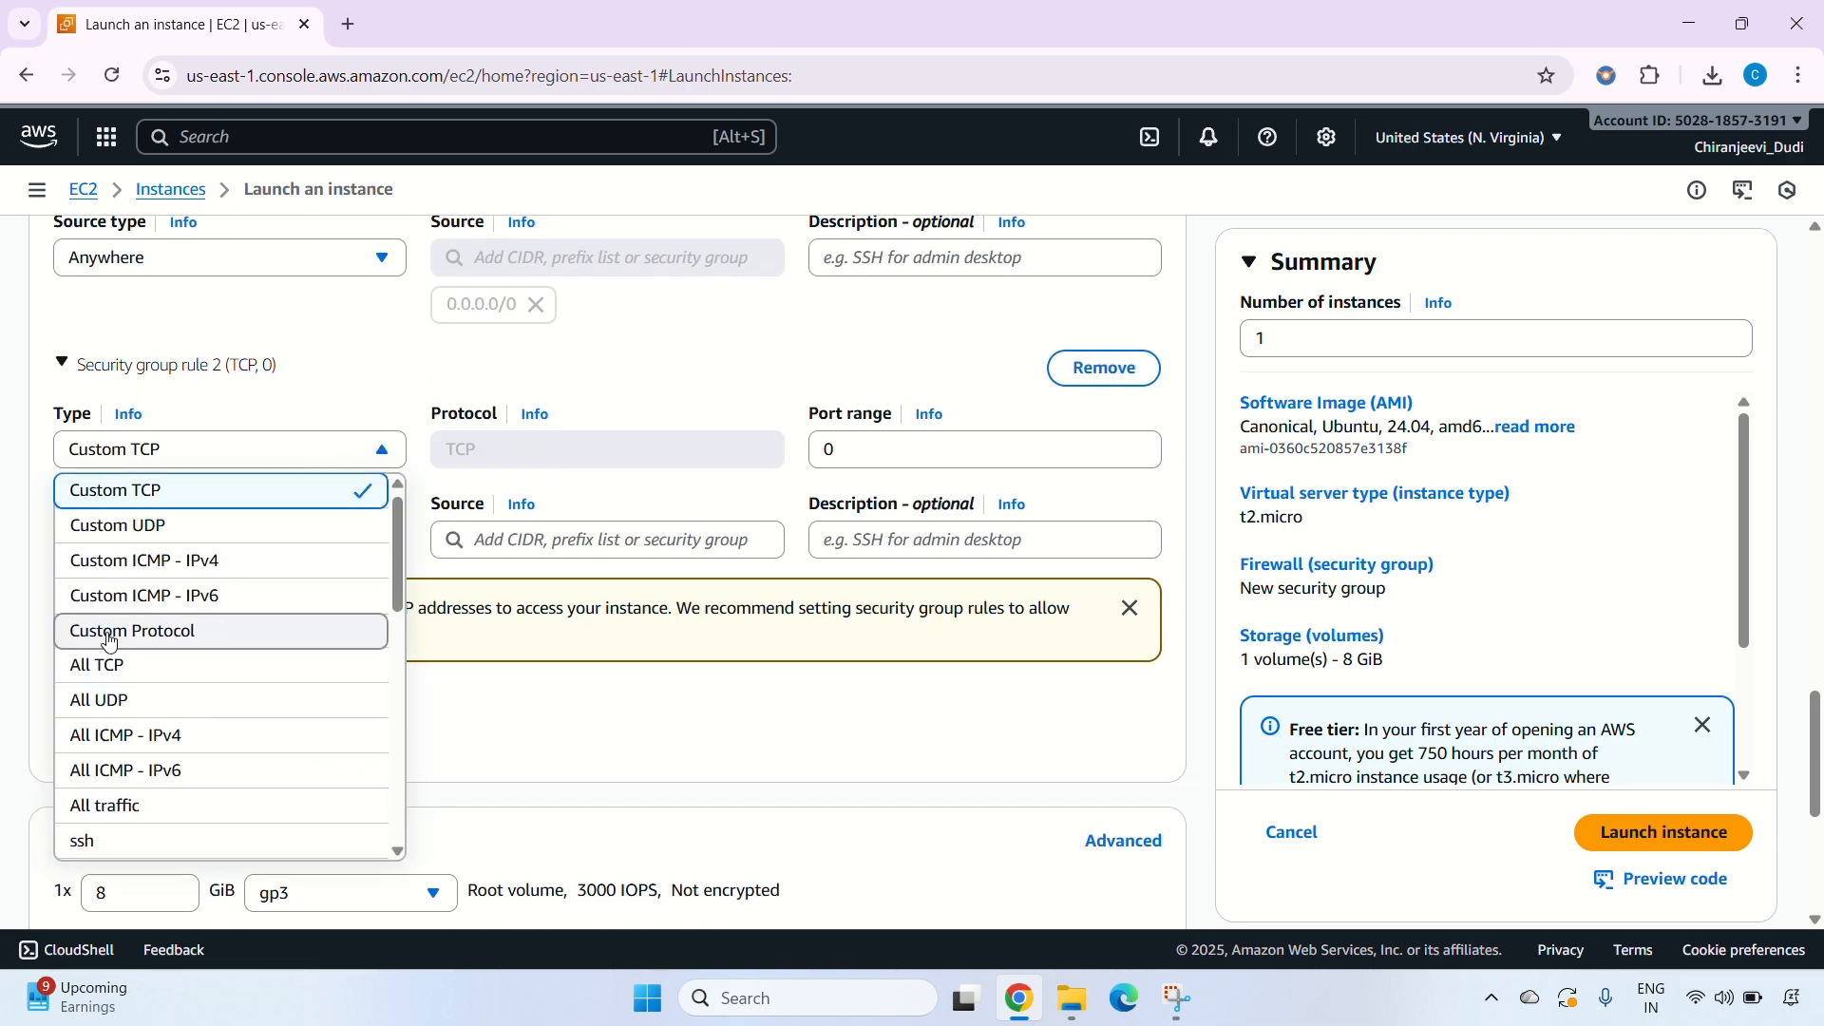
scroll(109, 641, "down", 3)
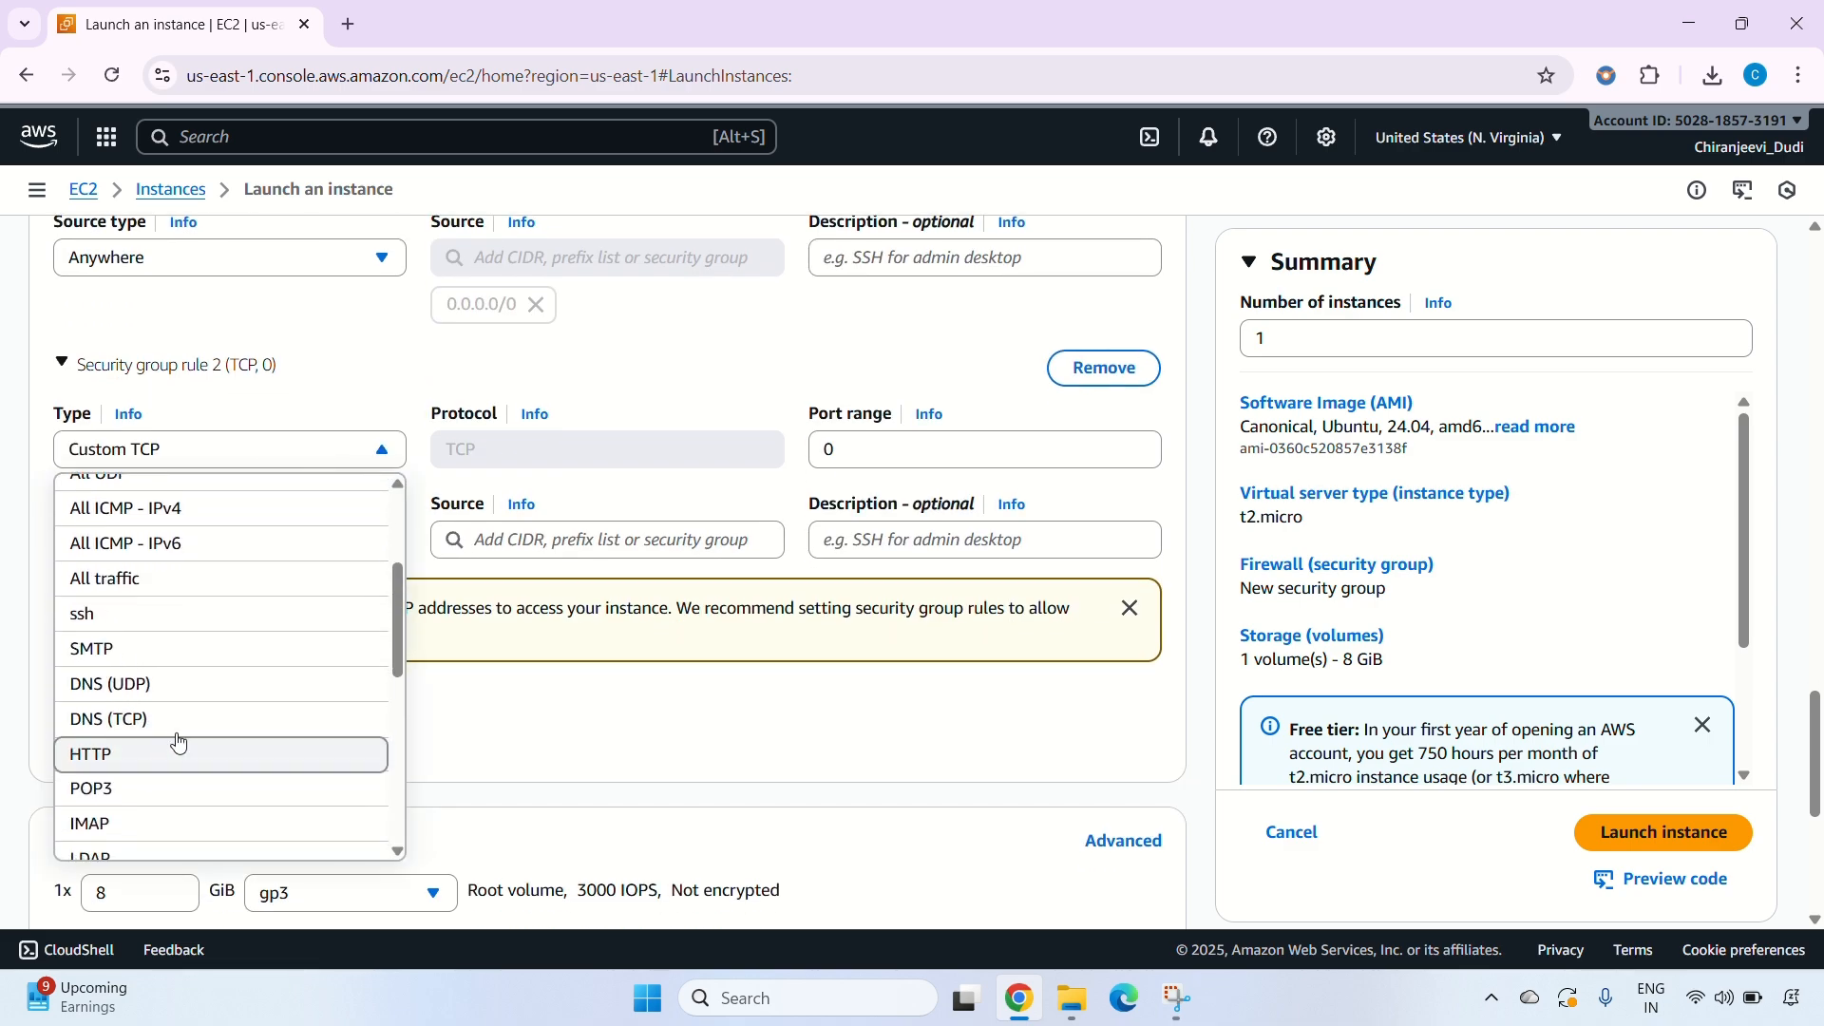
left_click(178, 744)
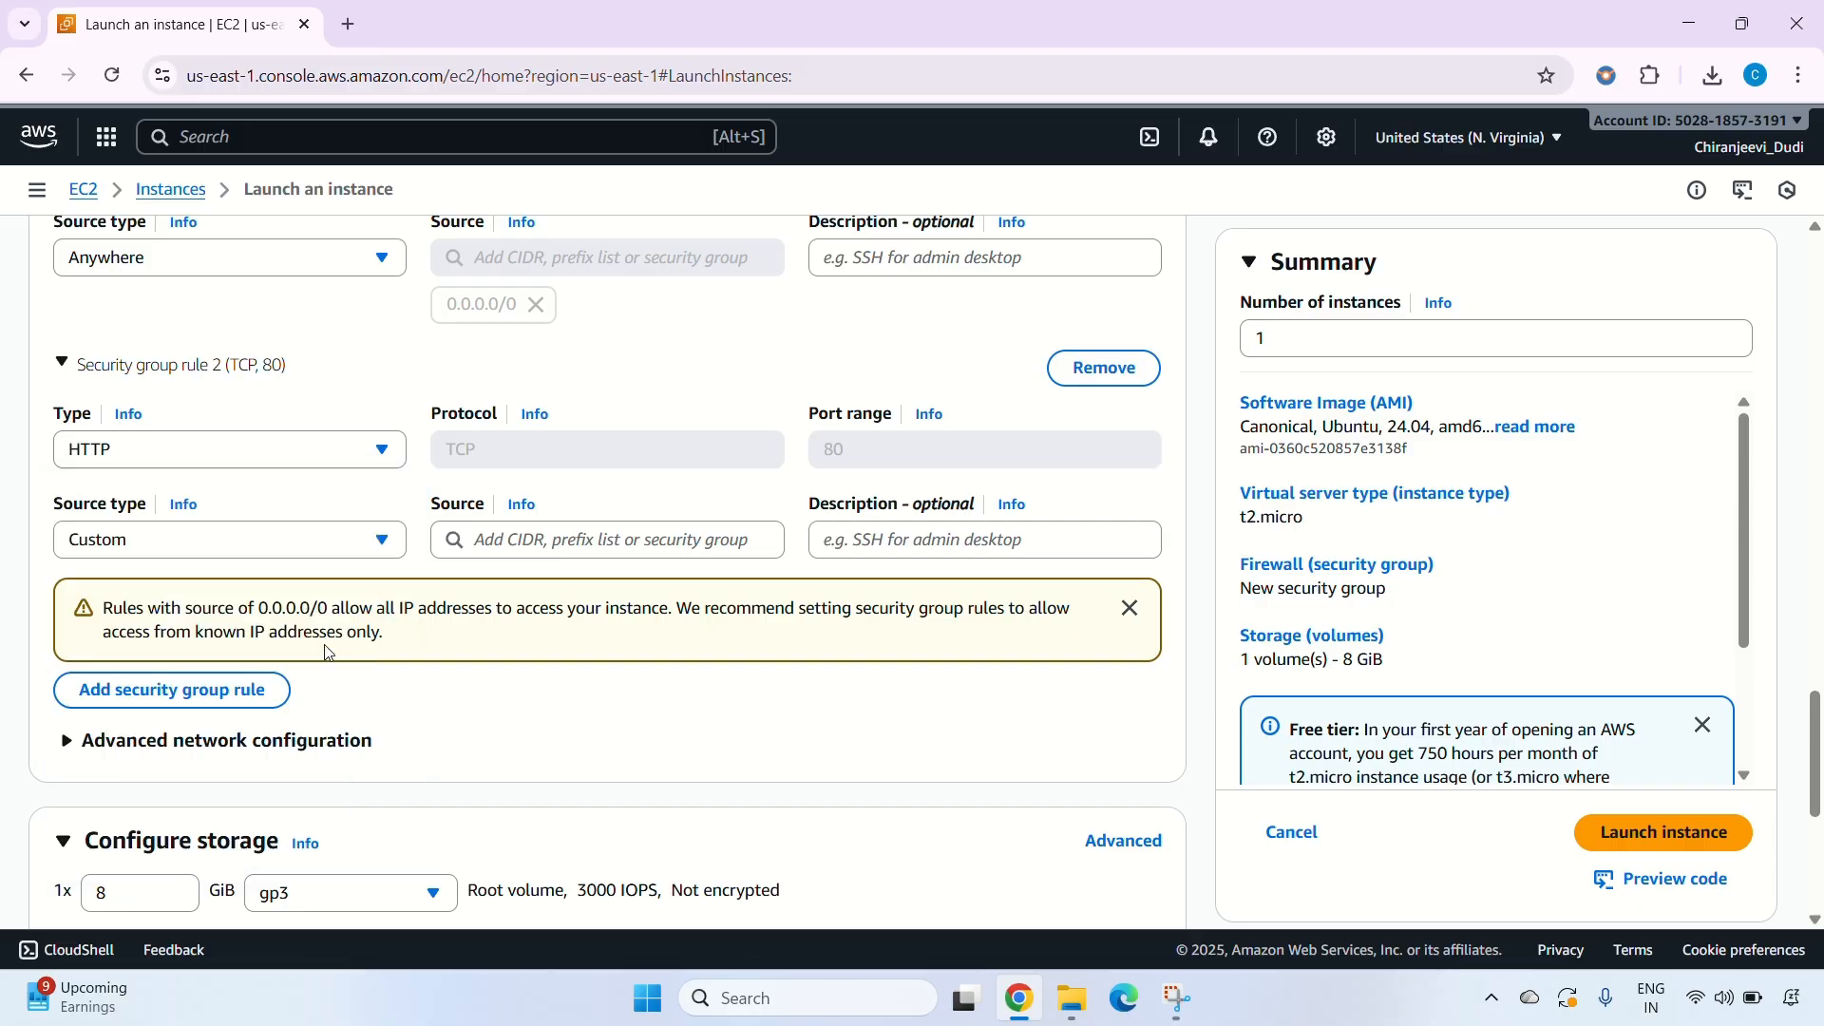
left_click(334, 543)
left_click(180, 584)
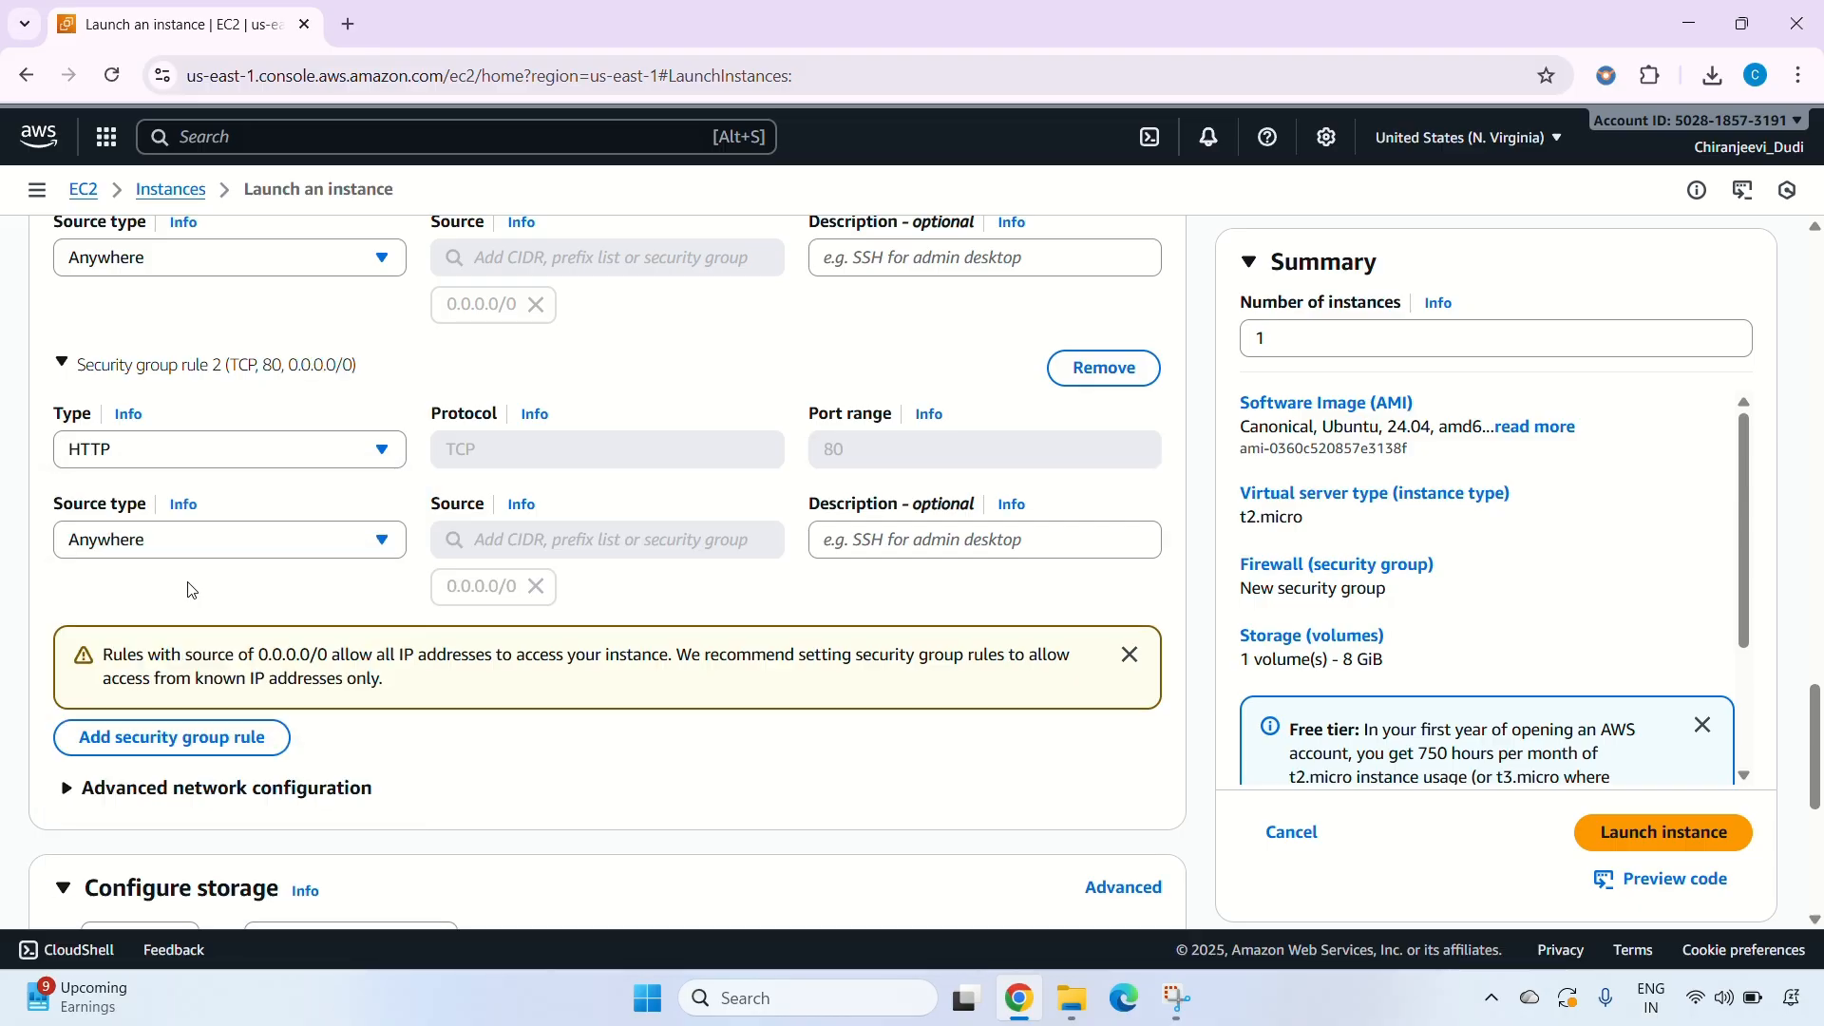
Launch the public vm instance and go back to the instances list.
scroll(677, 548, "down", 2)
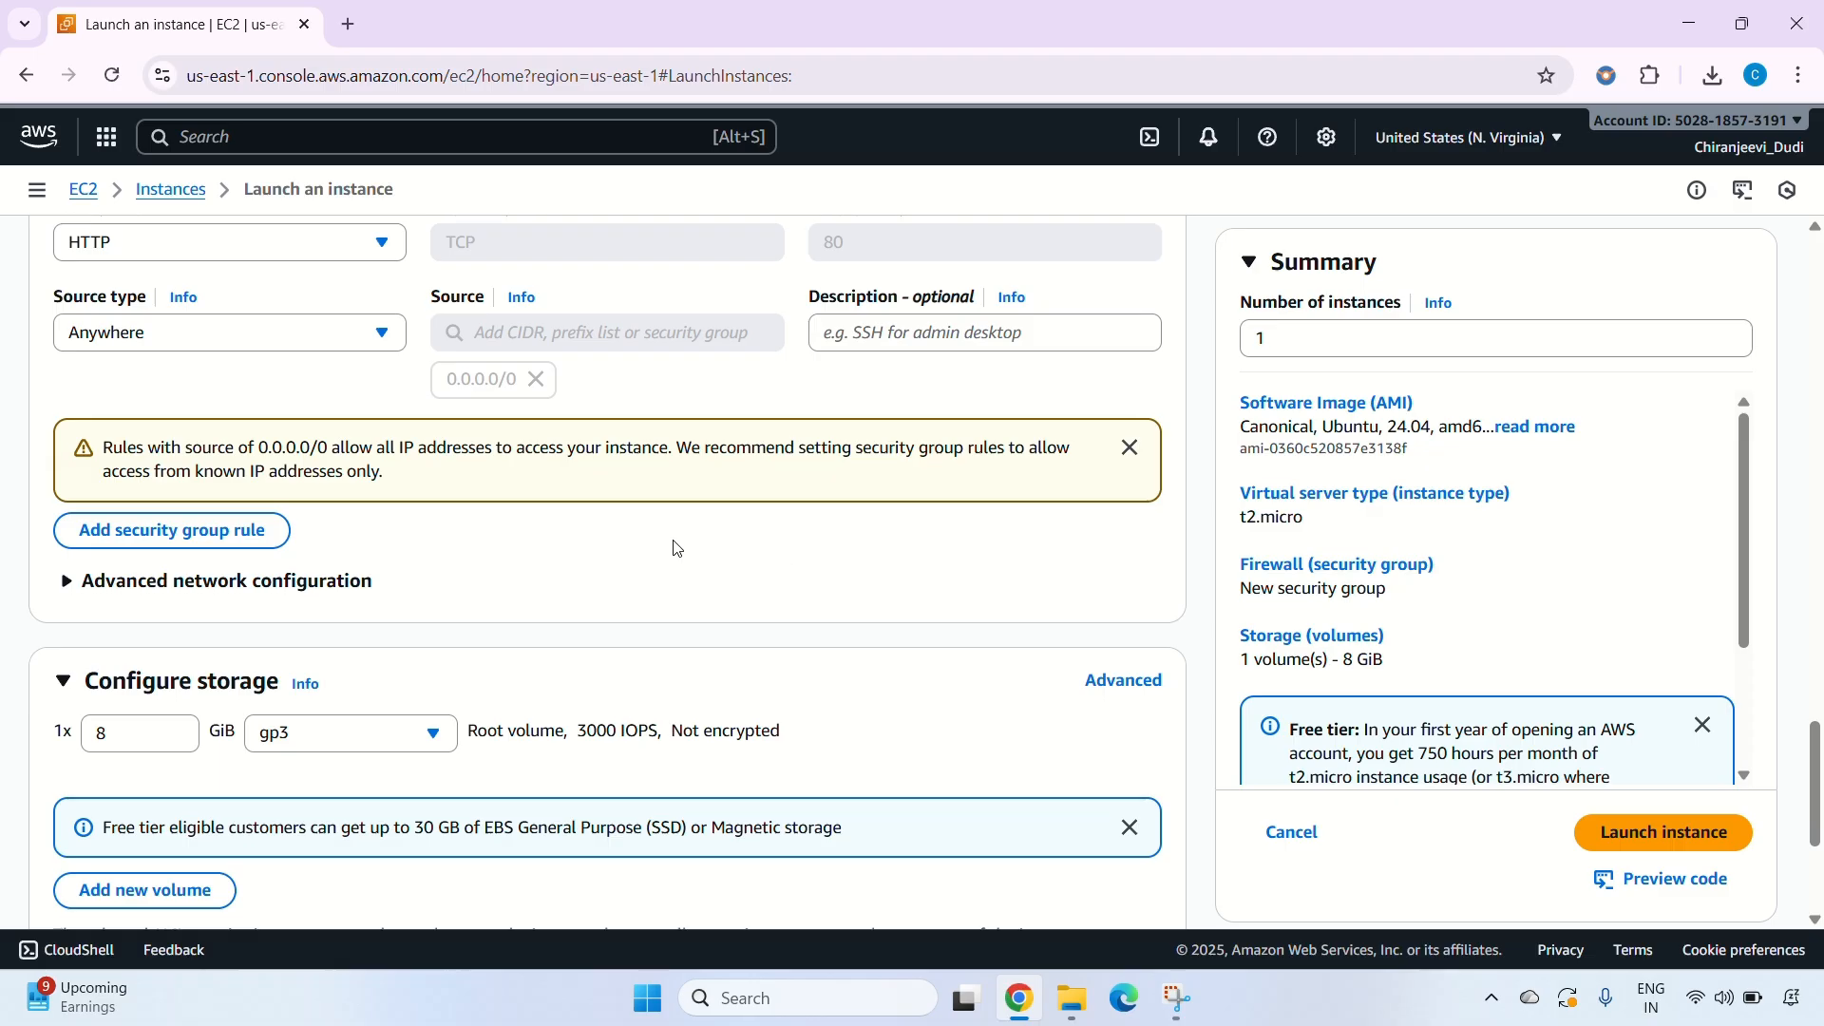
scroll(677, 548, "down", 3)
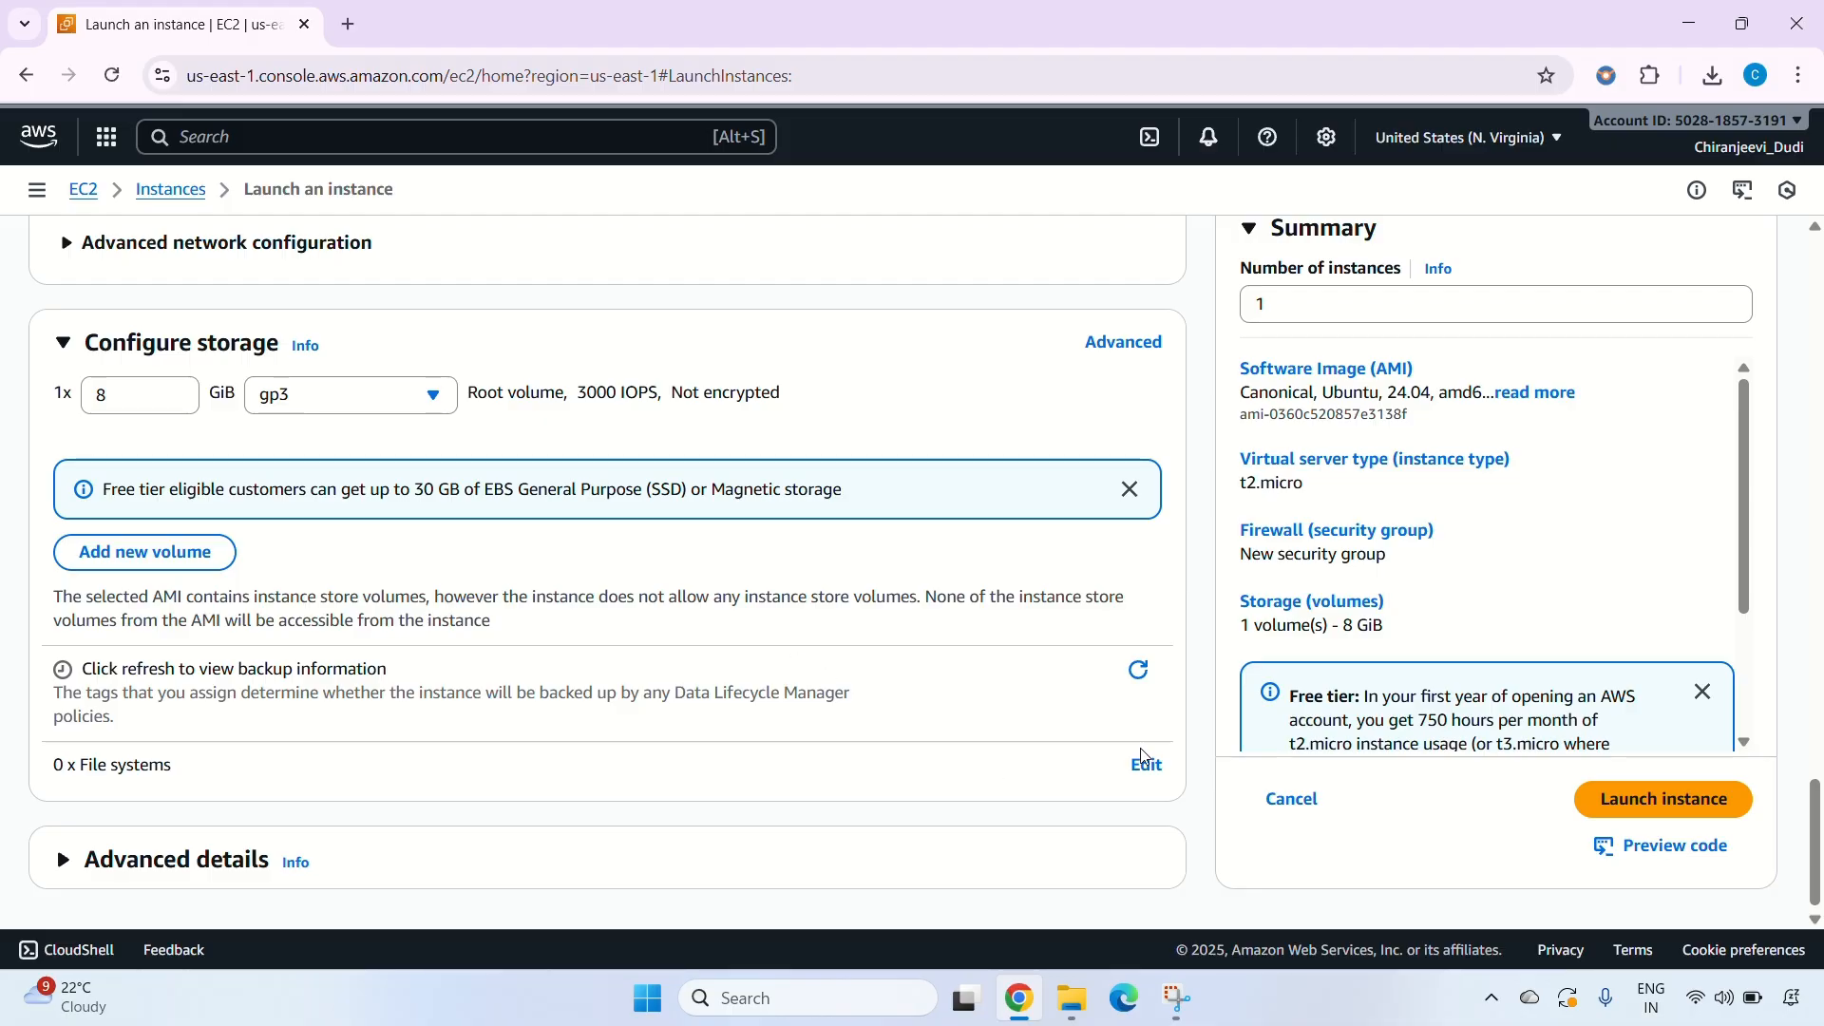
left_click(1622, 815)
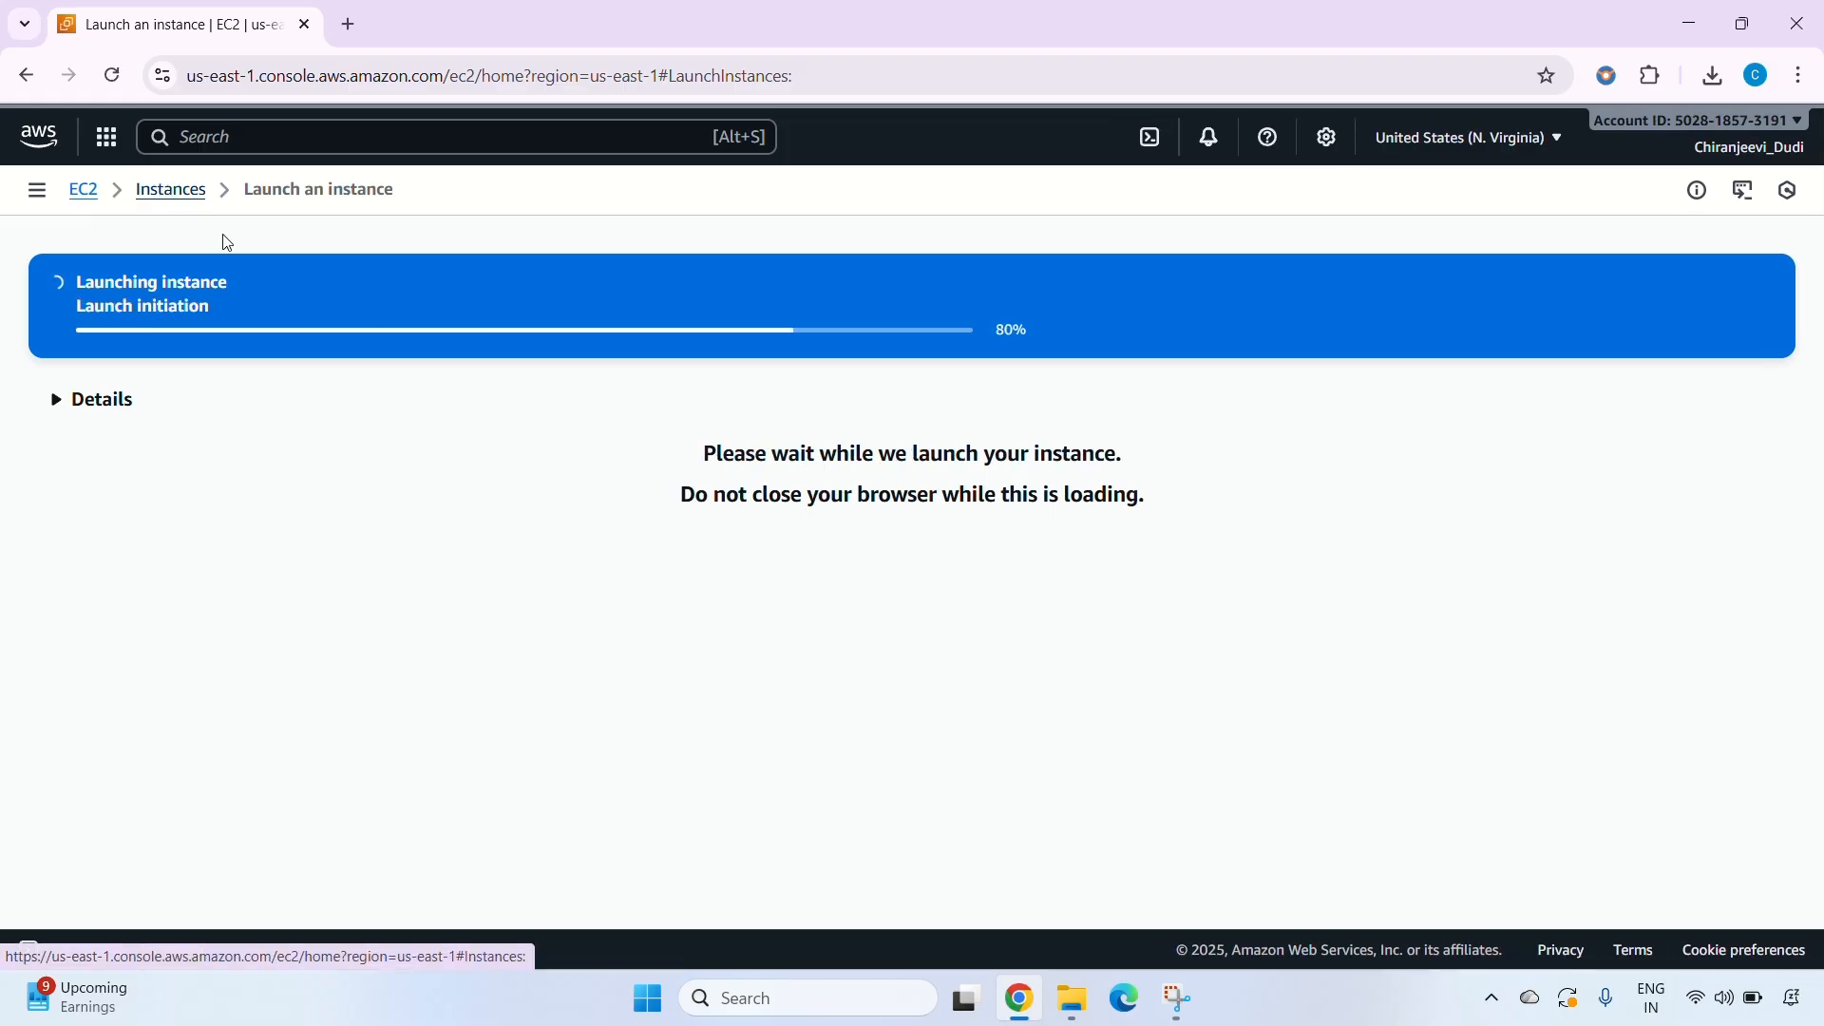
left_click(173, 191)
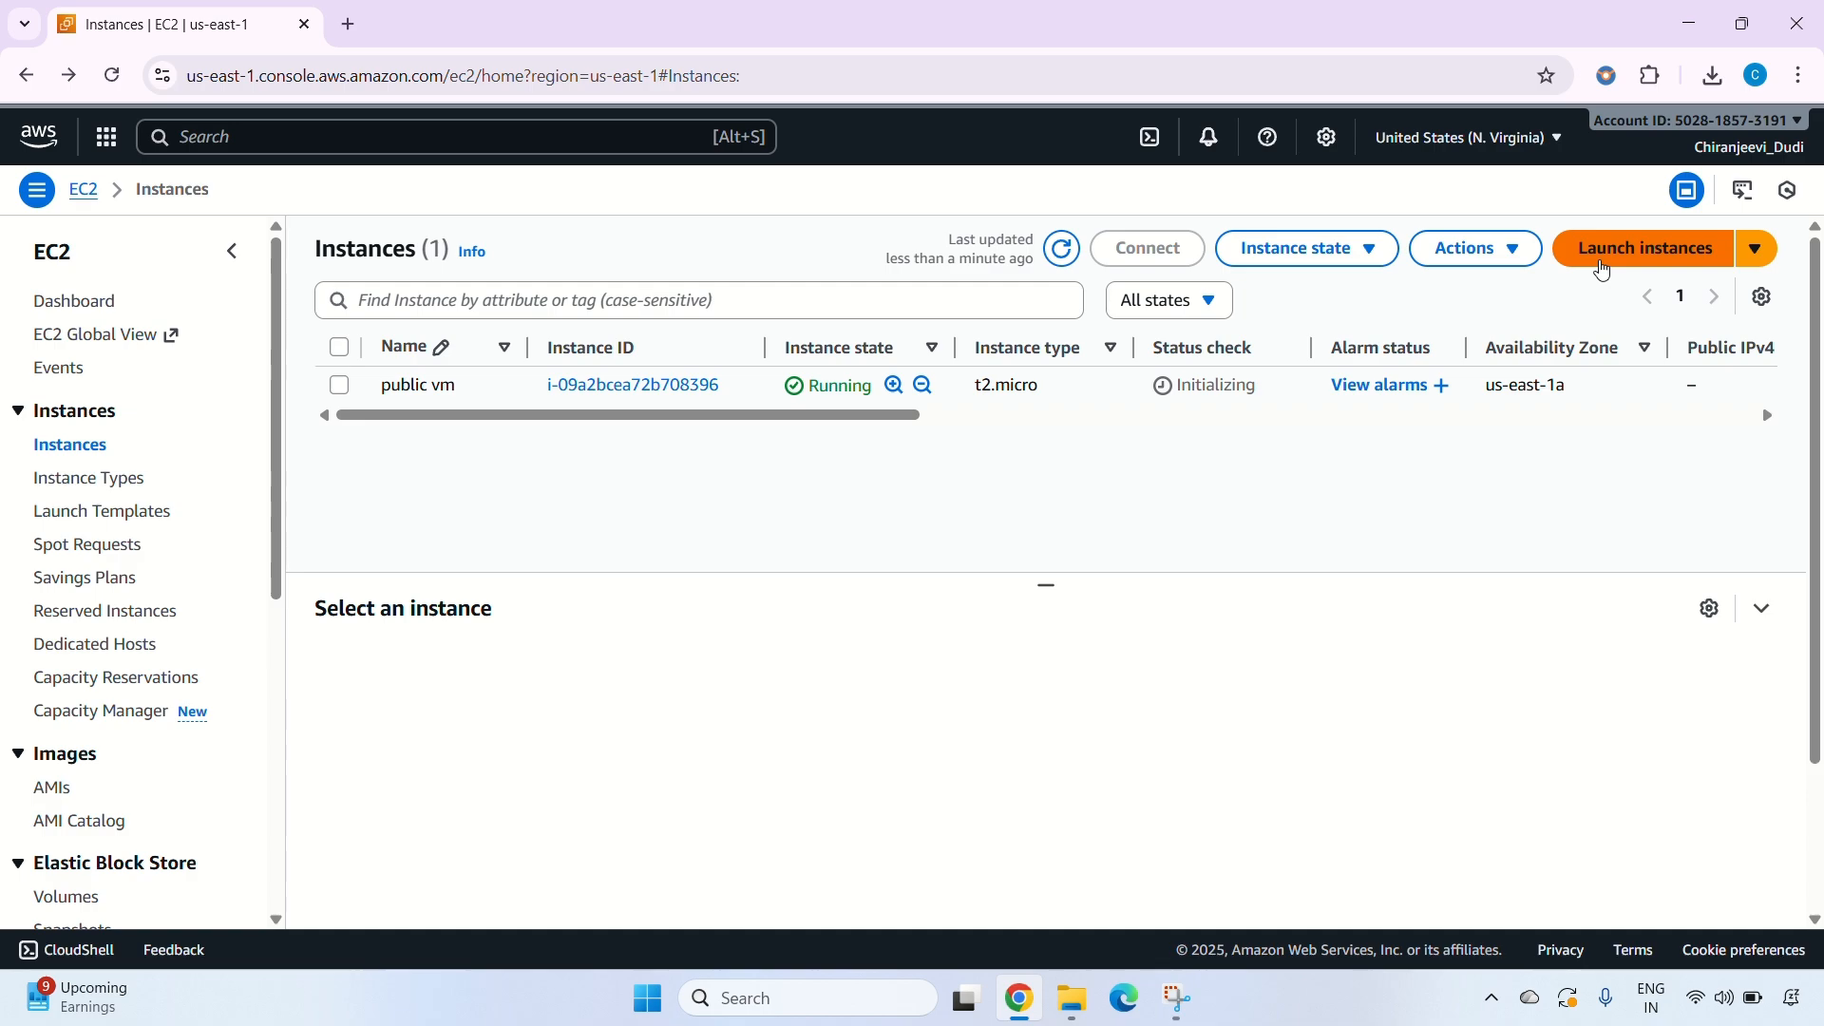
Start launching another instance, name it private vm, and choose Ubuntu as its operating system image.
left_click(1603, 270)
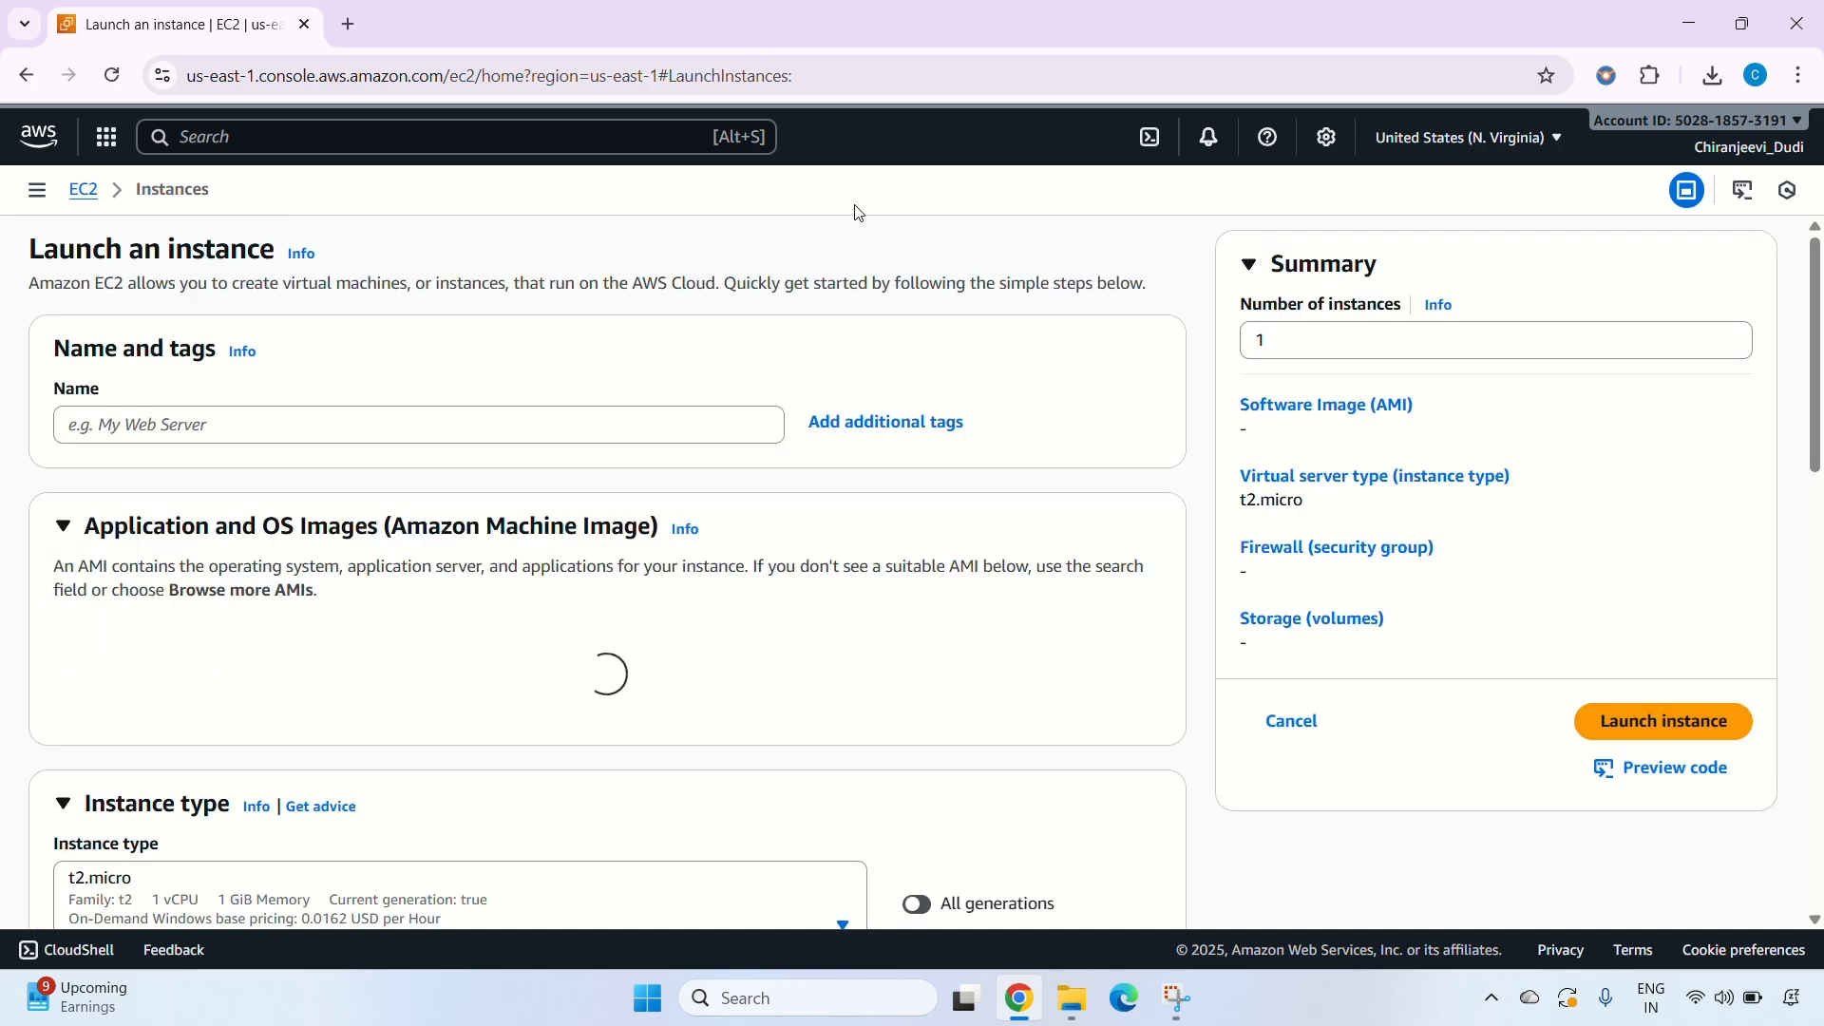
left_click(263, 427)
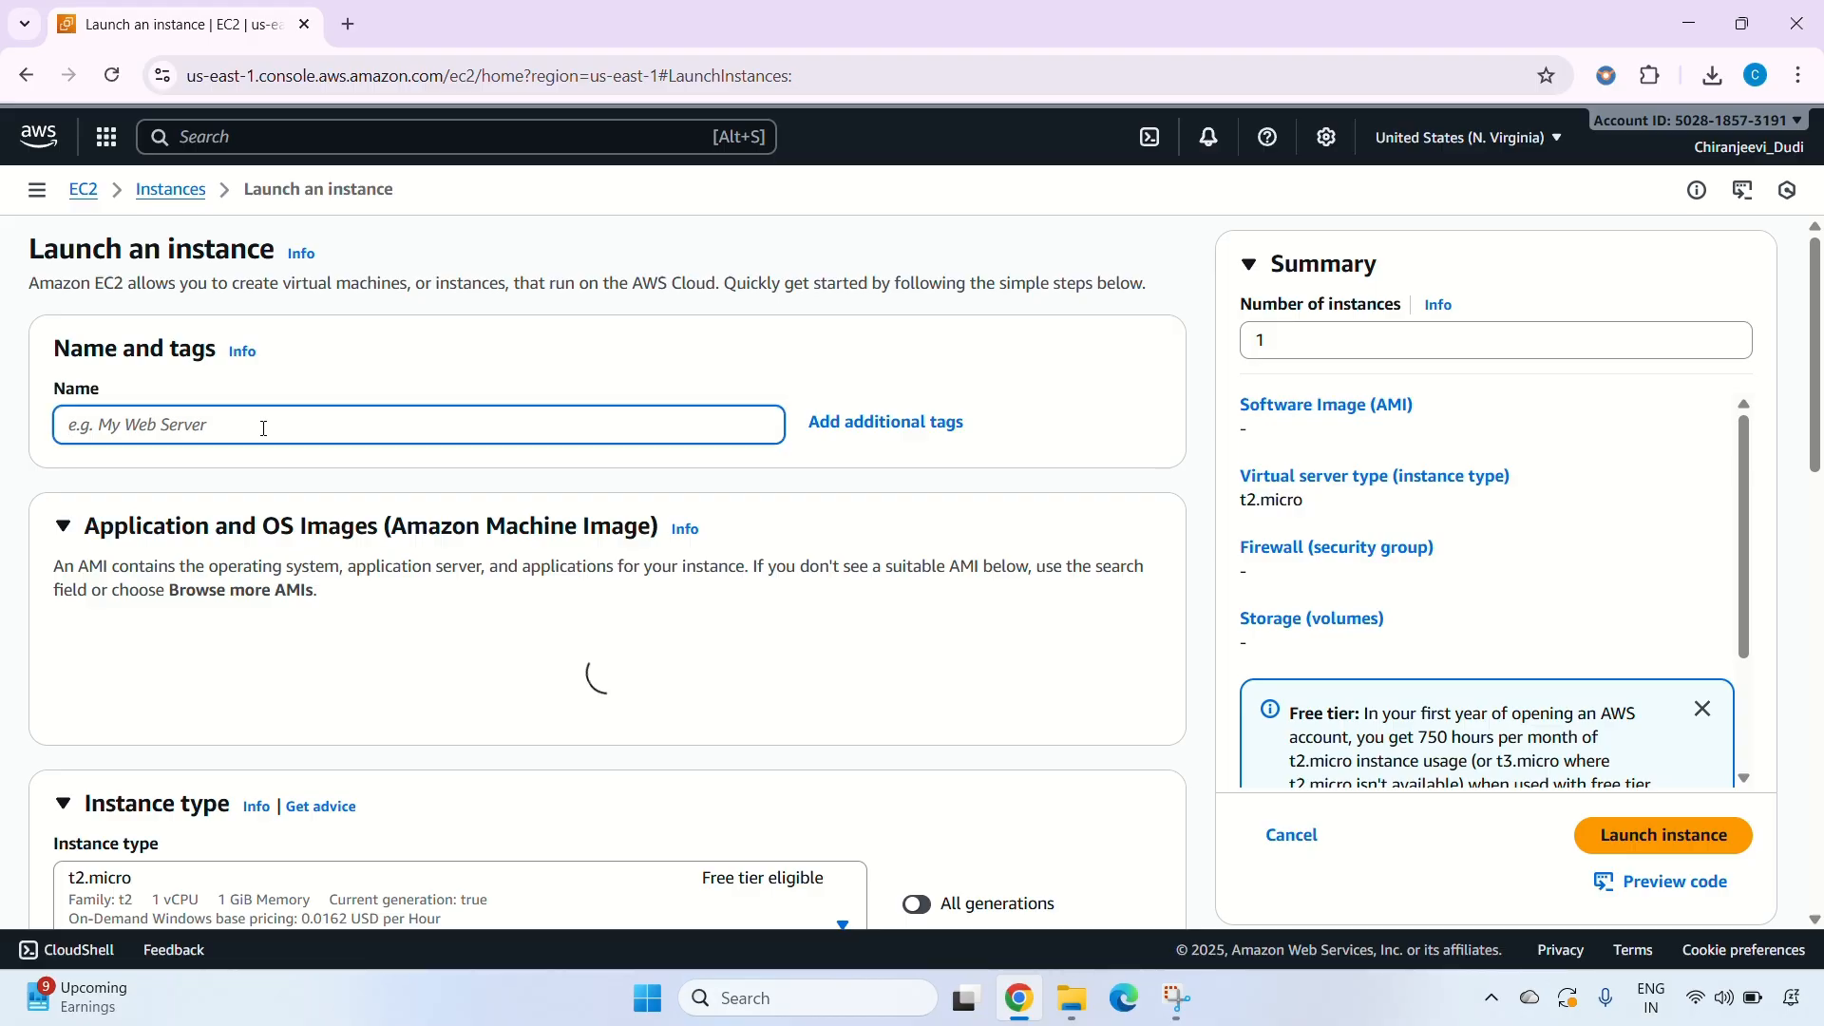
type("privat")
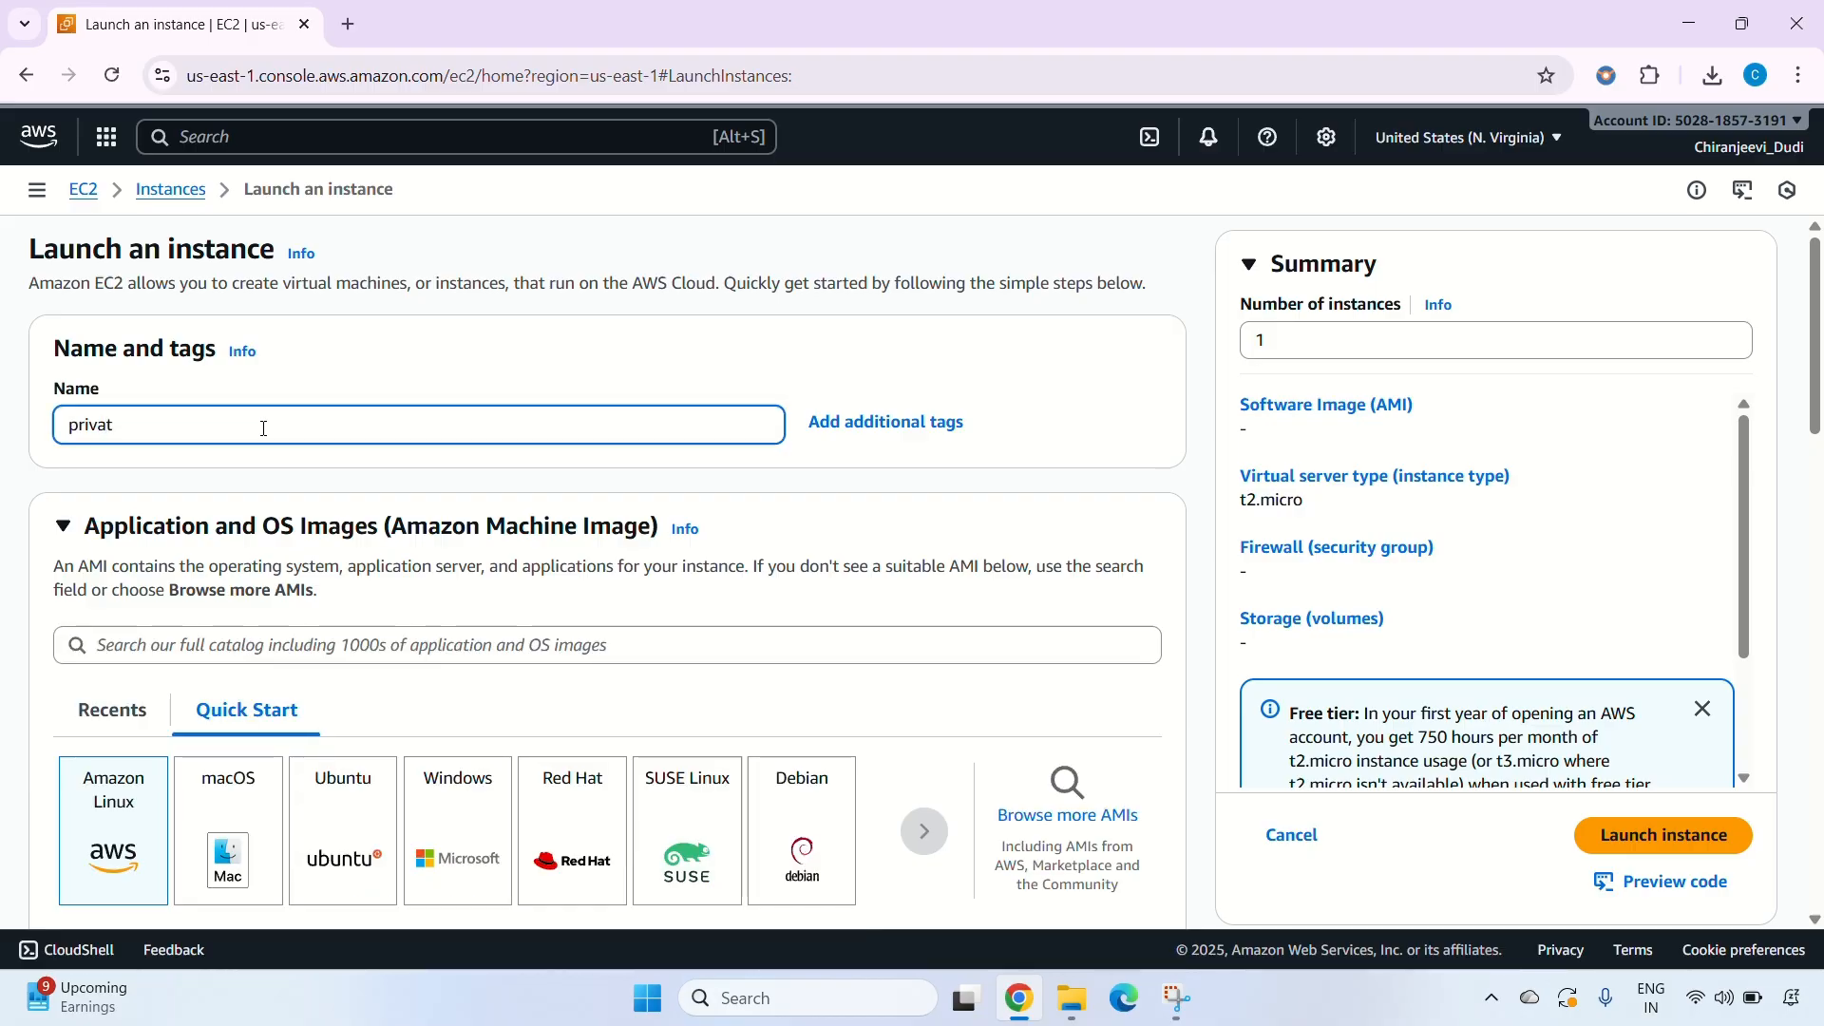
type("e vm")
scroll(263, 427, "down", 2)
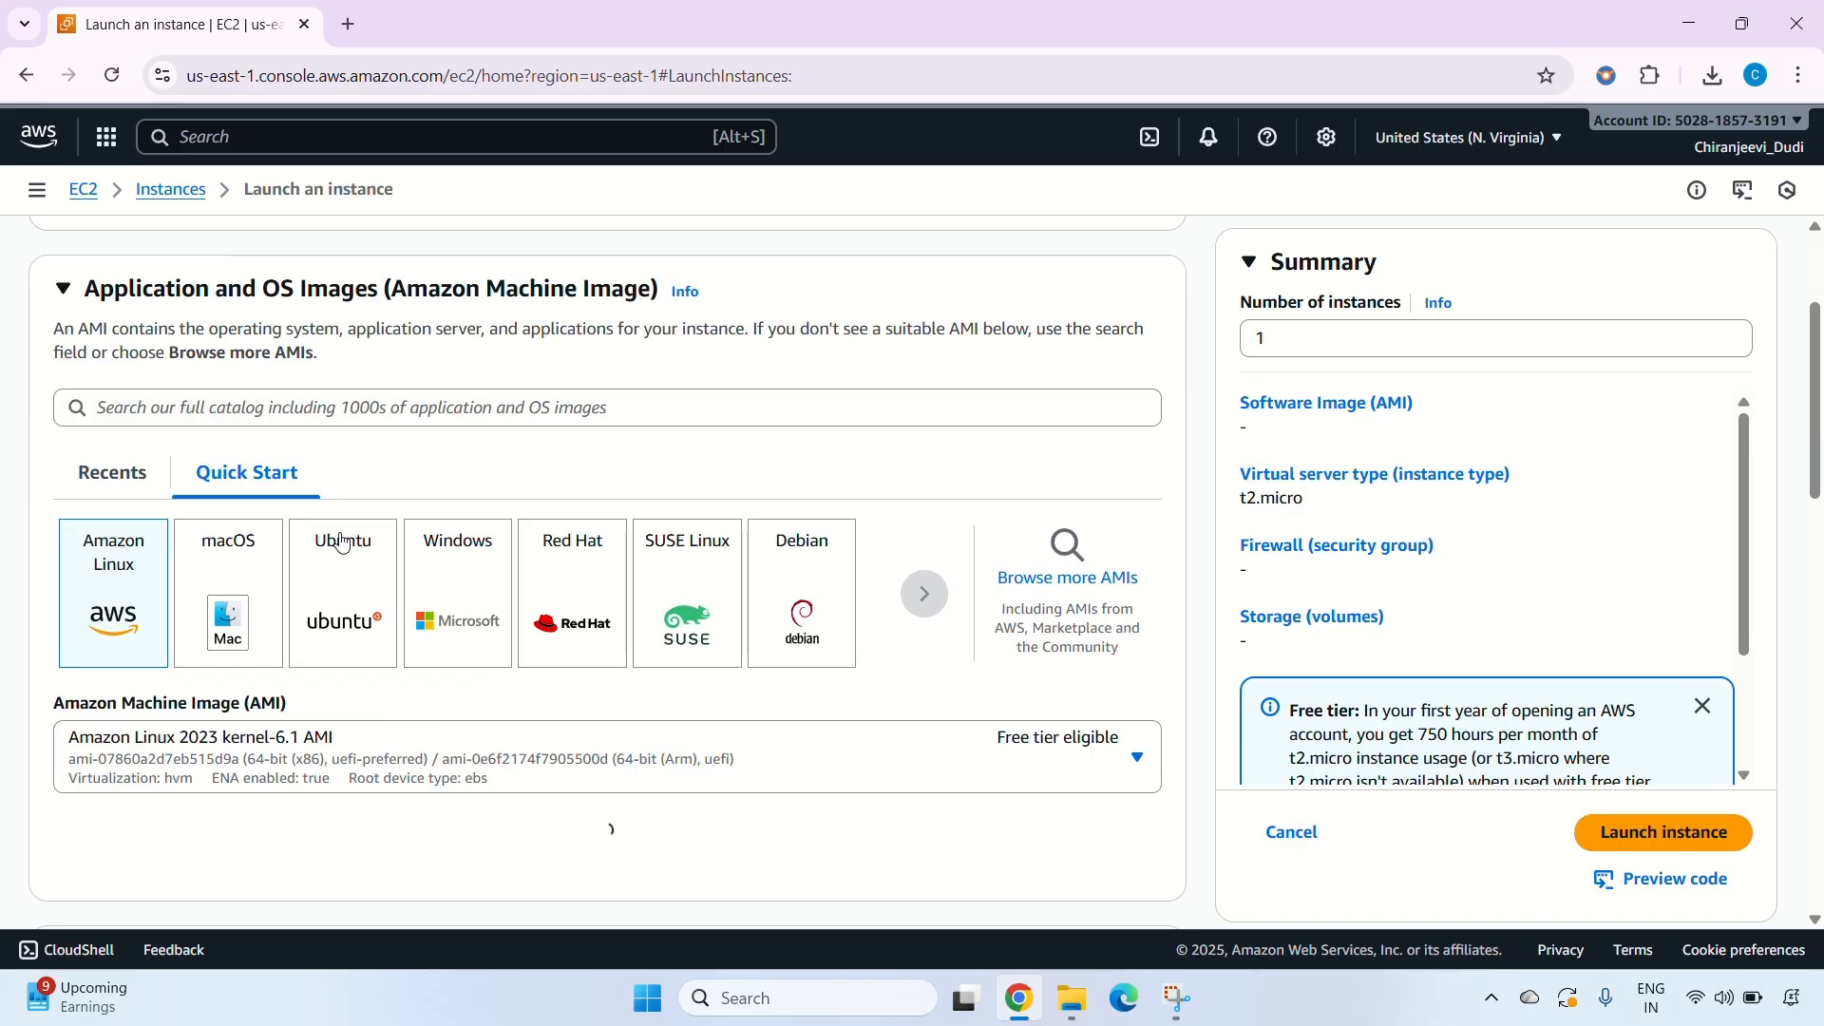
left_click(342, 570)
Select the existing demo-key key pair for the private vm login.
scroll(402, 686, "down", 4)
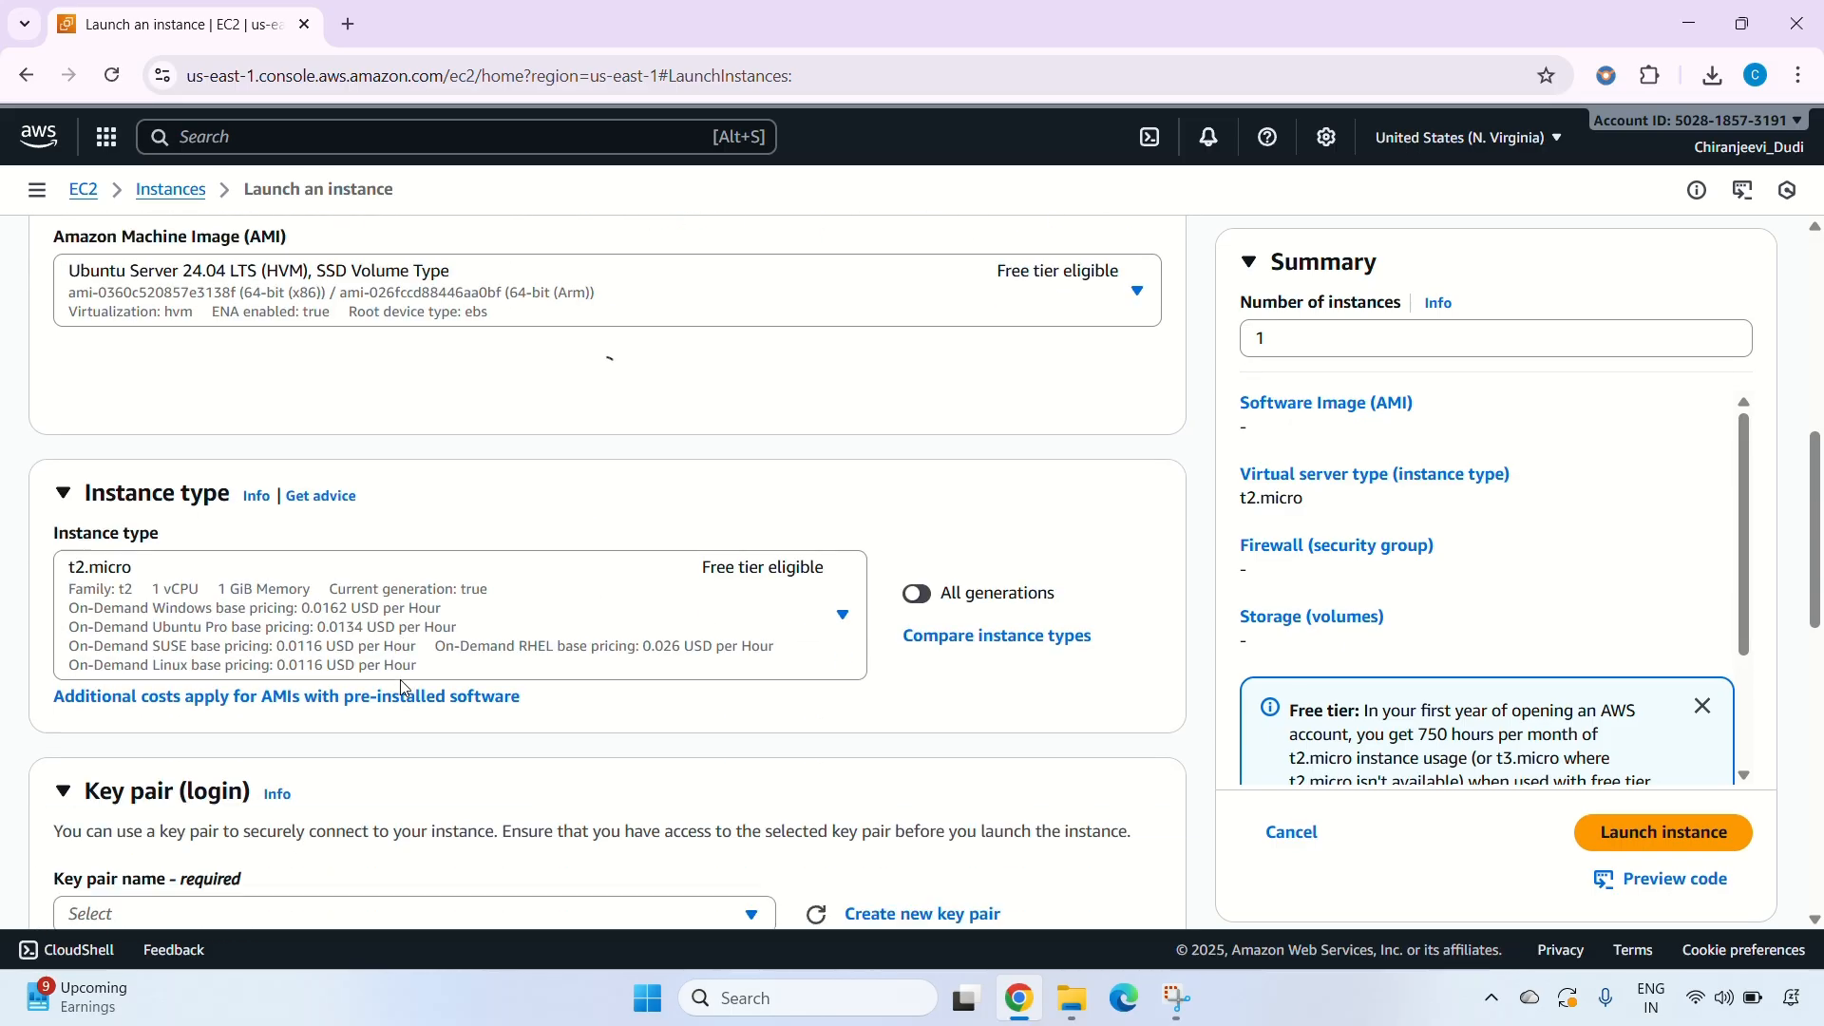
scroll(400, 684, "down", 3)
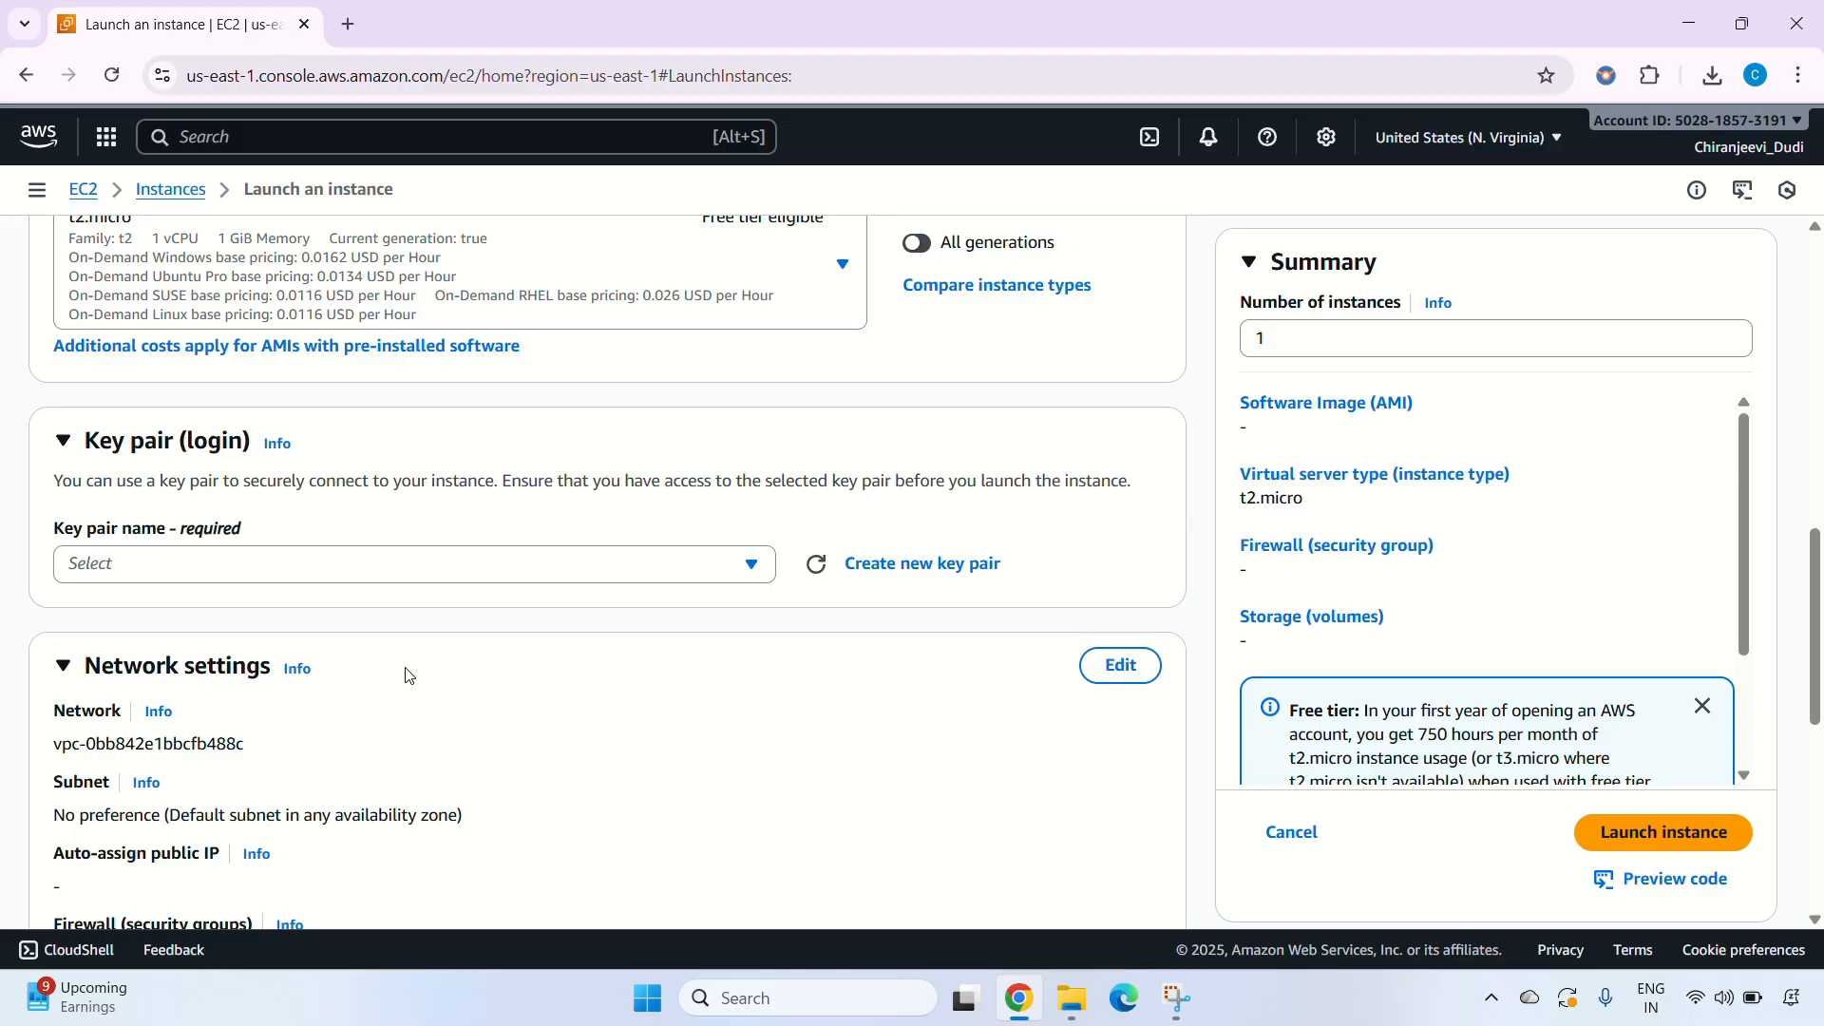
scroll(459, 525, "down", 1)
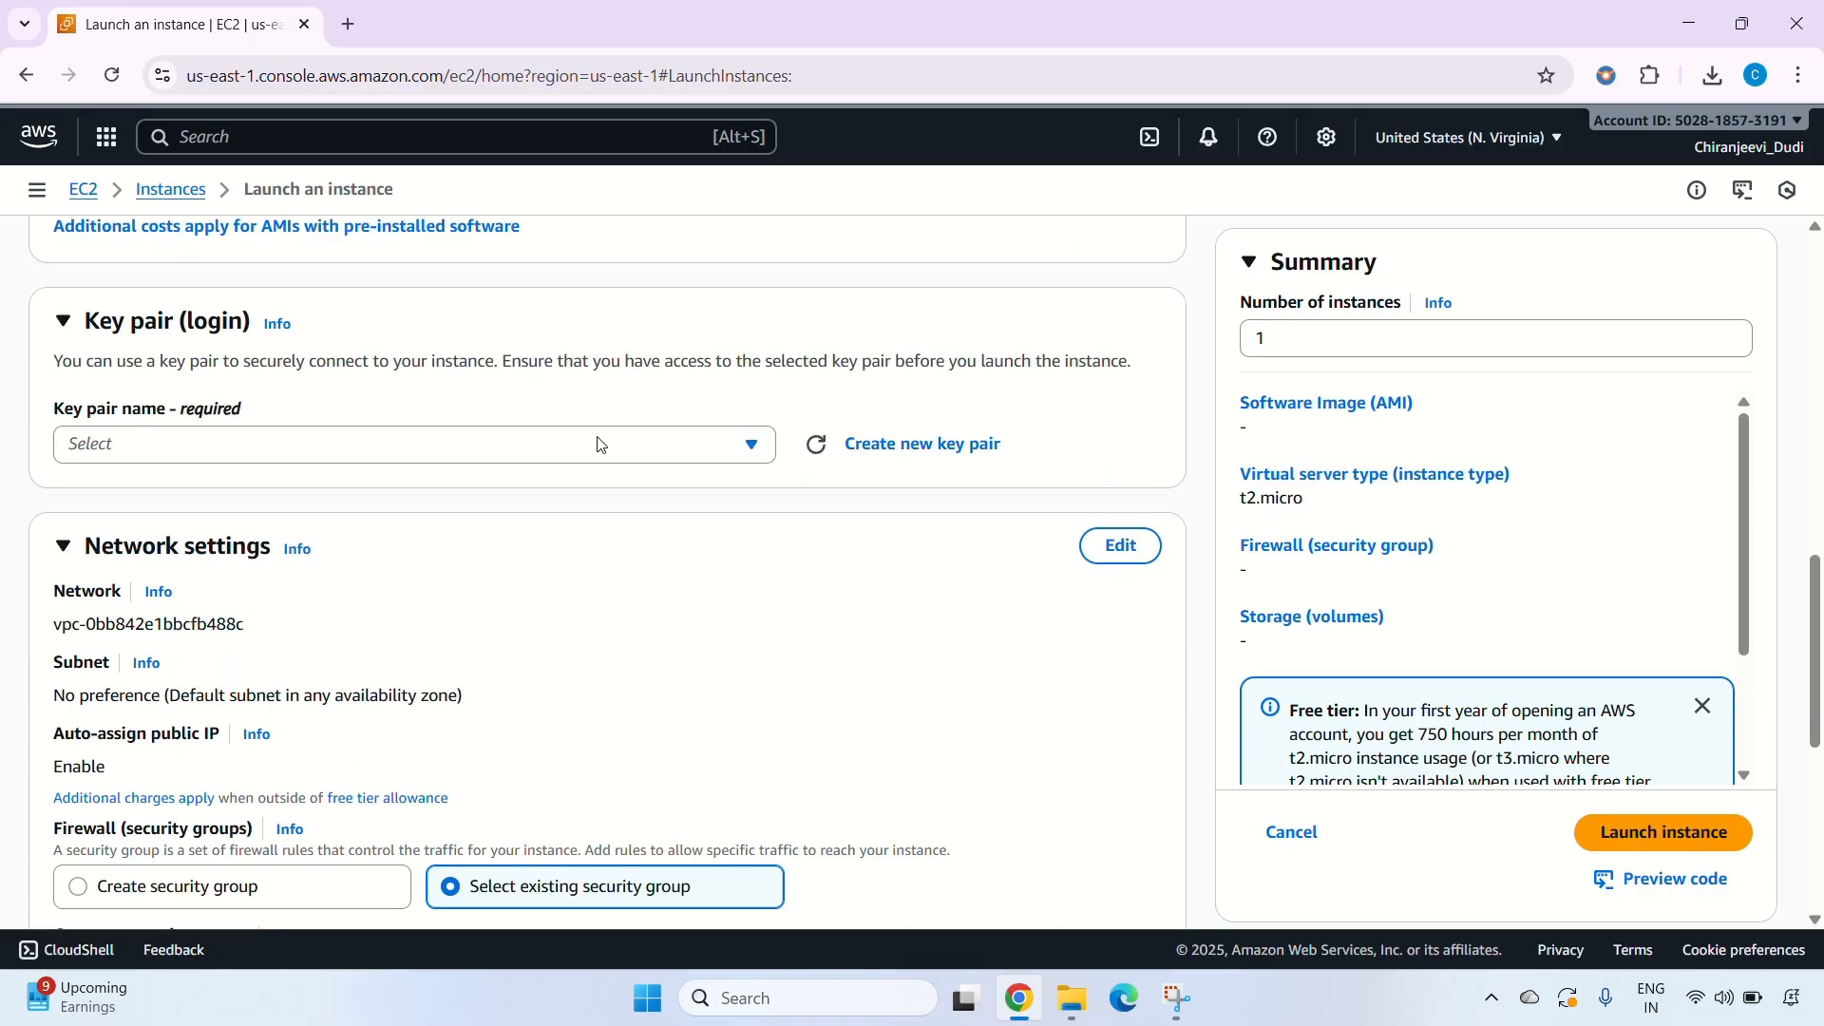
left_click(772, 453)
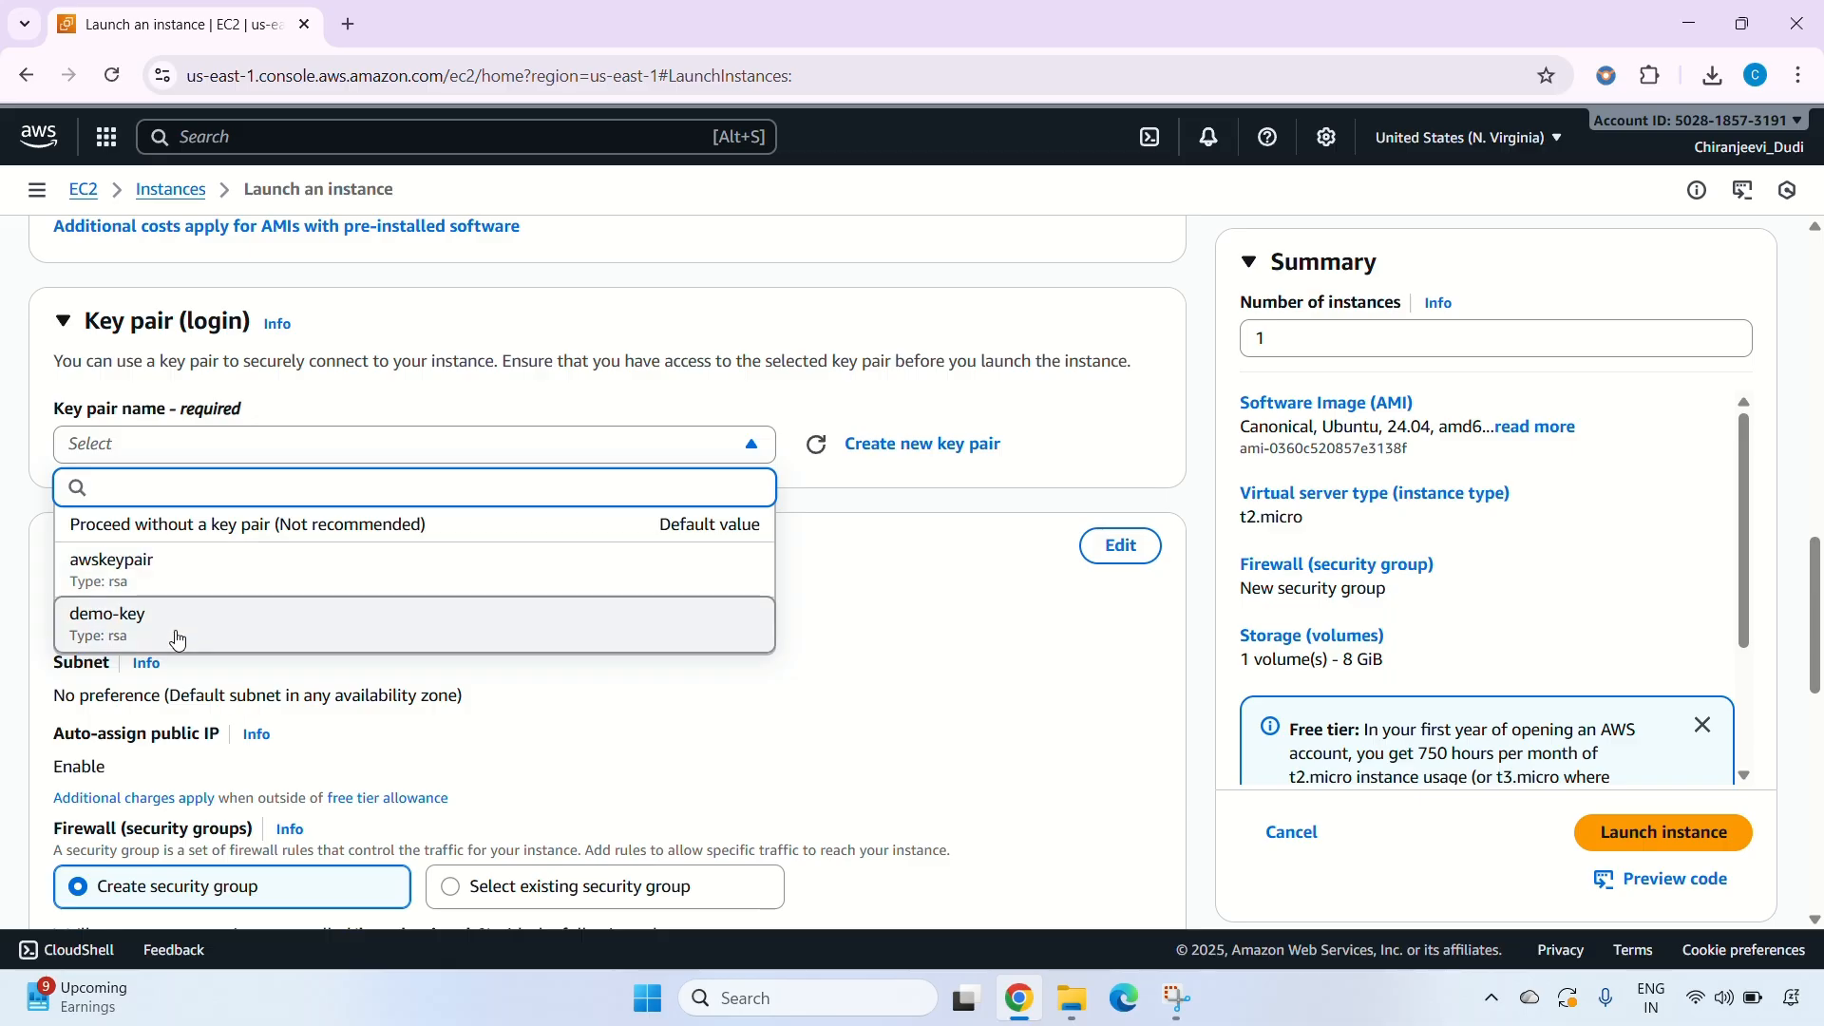
left_click(178, 640)
Edit the network settings to place private vm in demo-vpc and private subnet 1a.
scroll(465, 529, "down", 3)
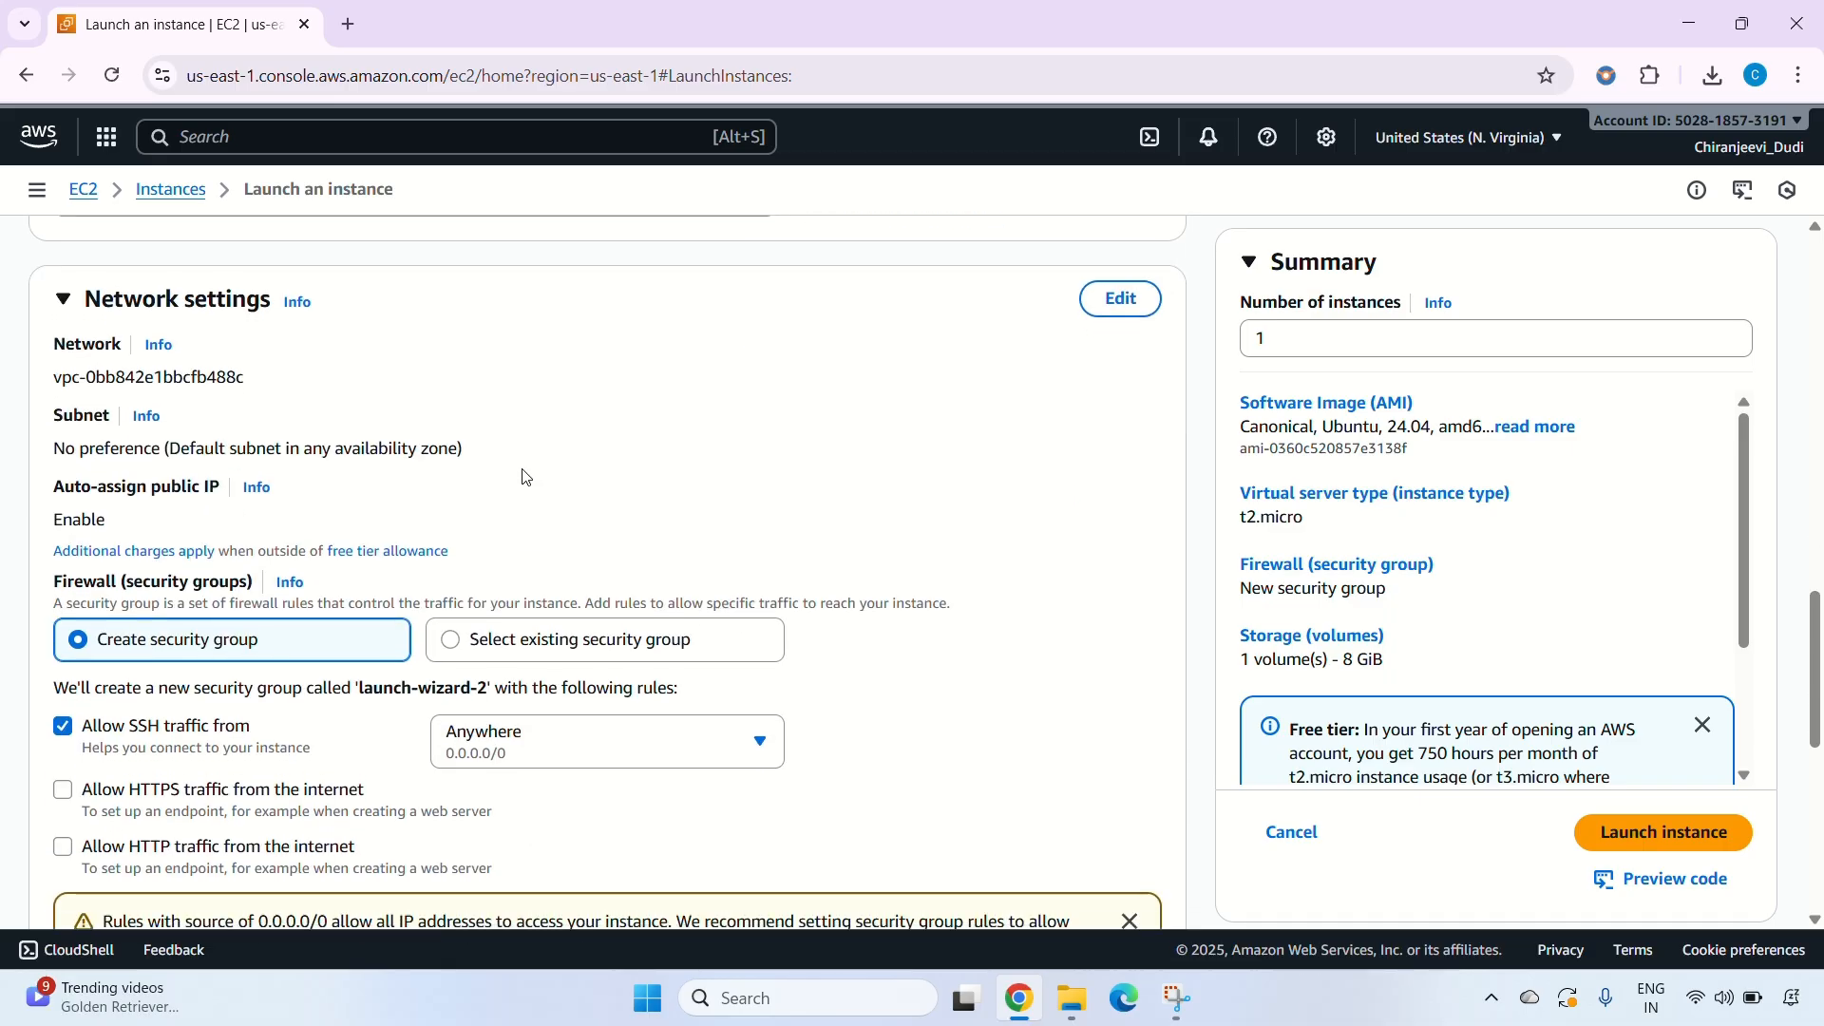
left_click(1121, 299)
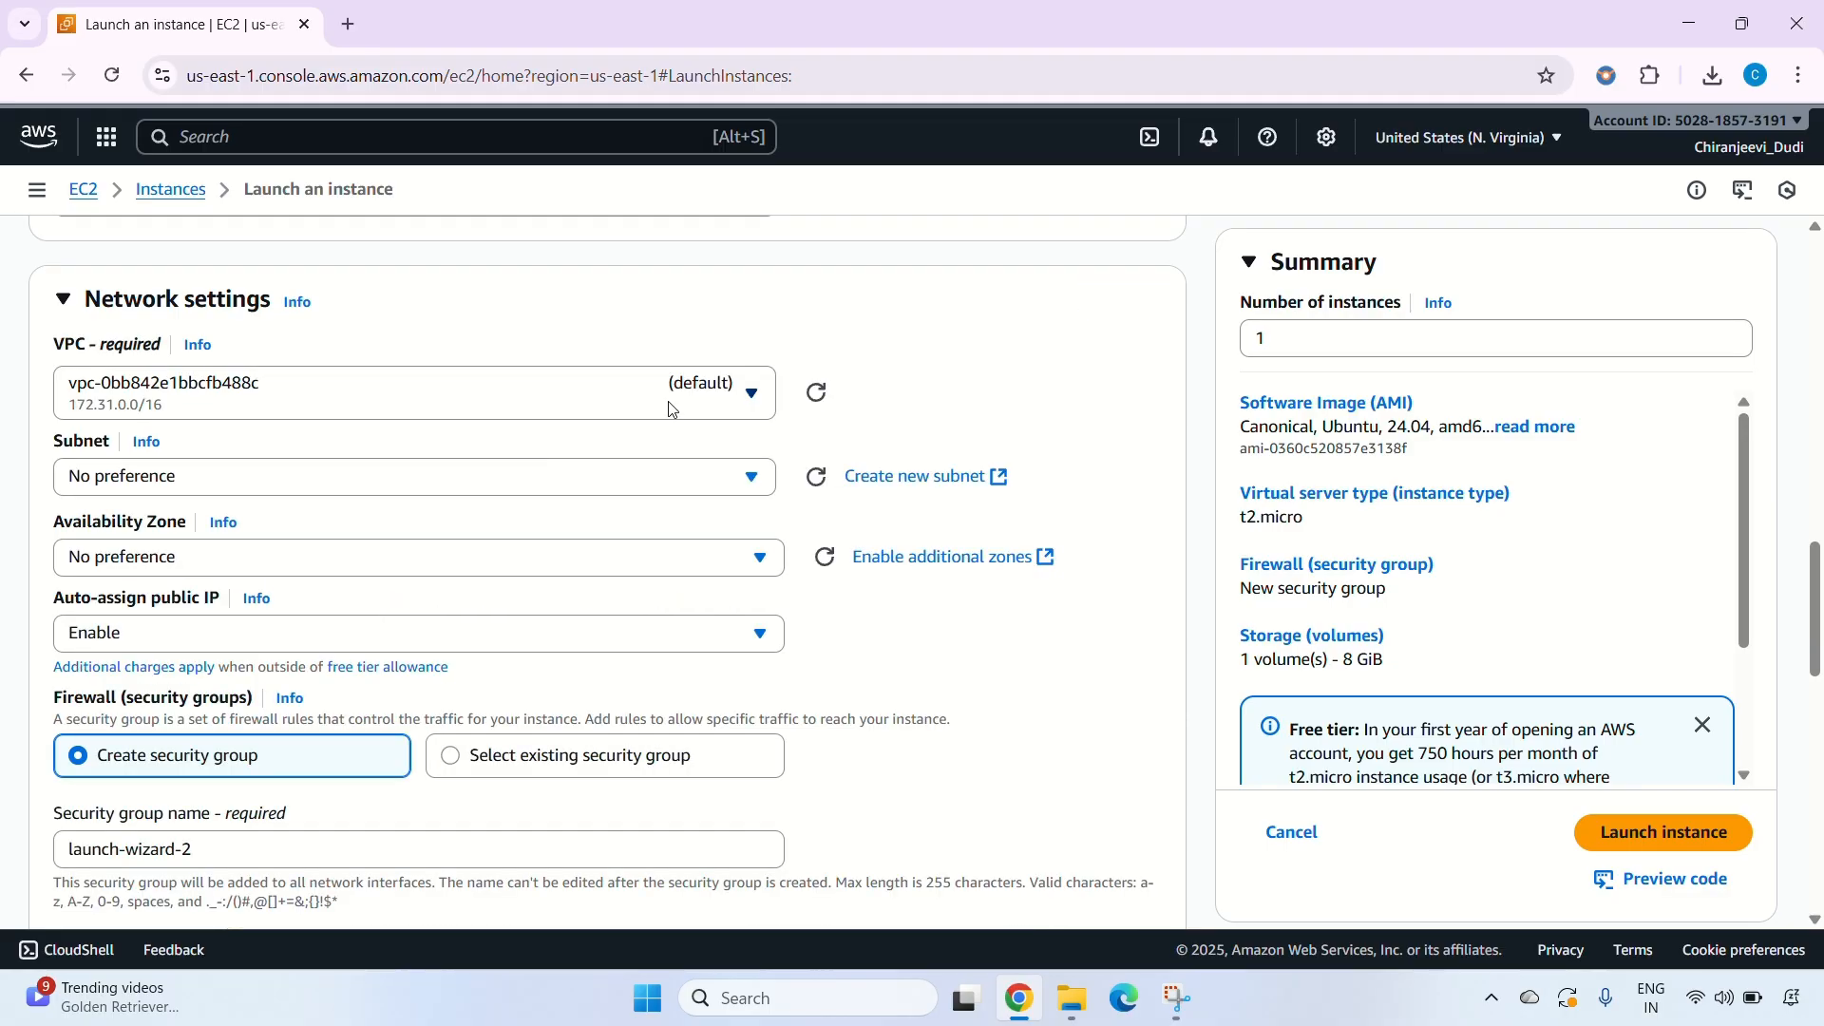
left_click(671, 409)
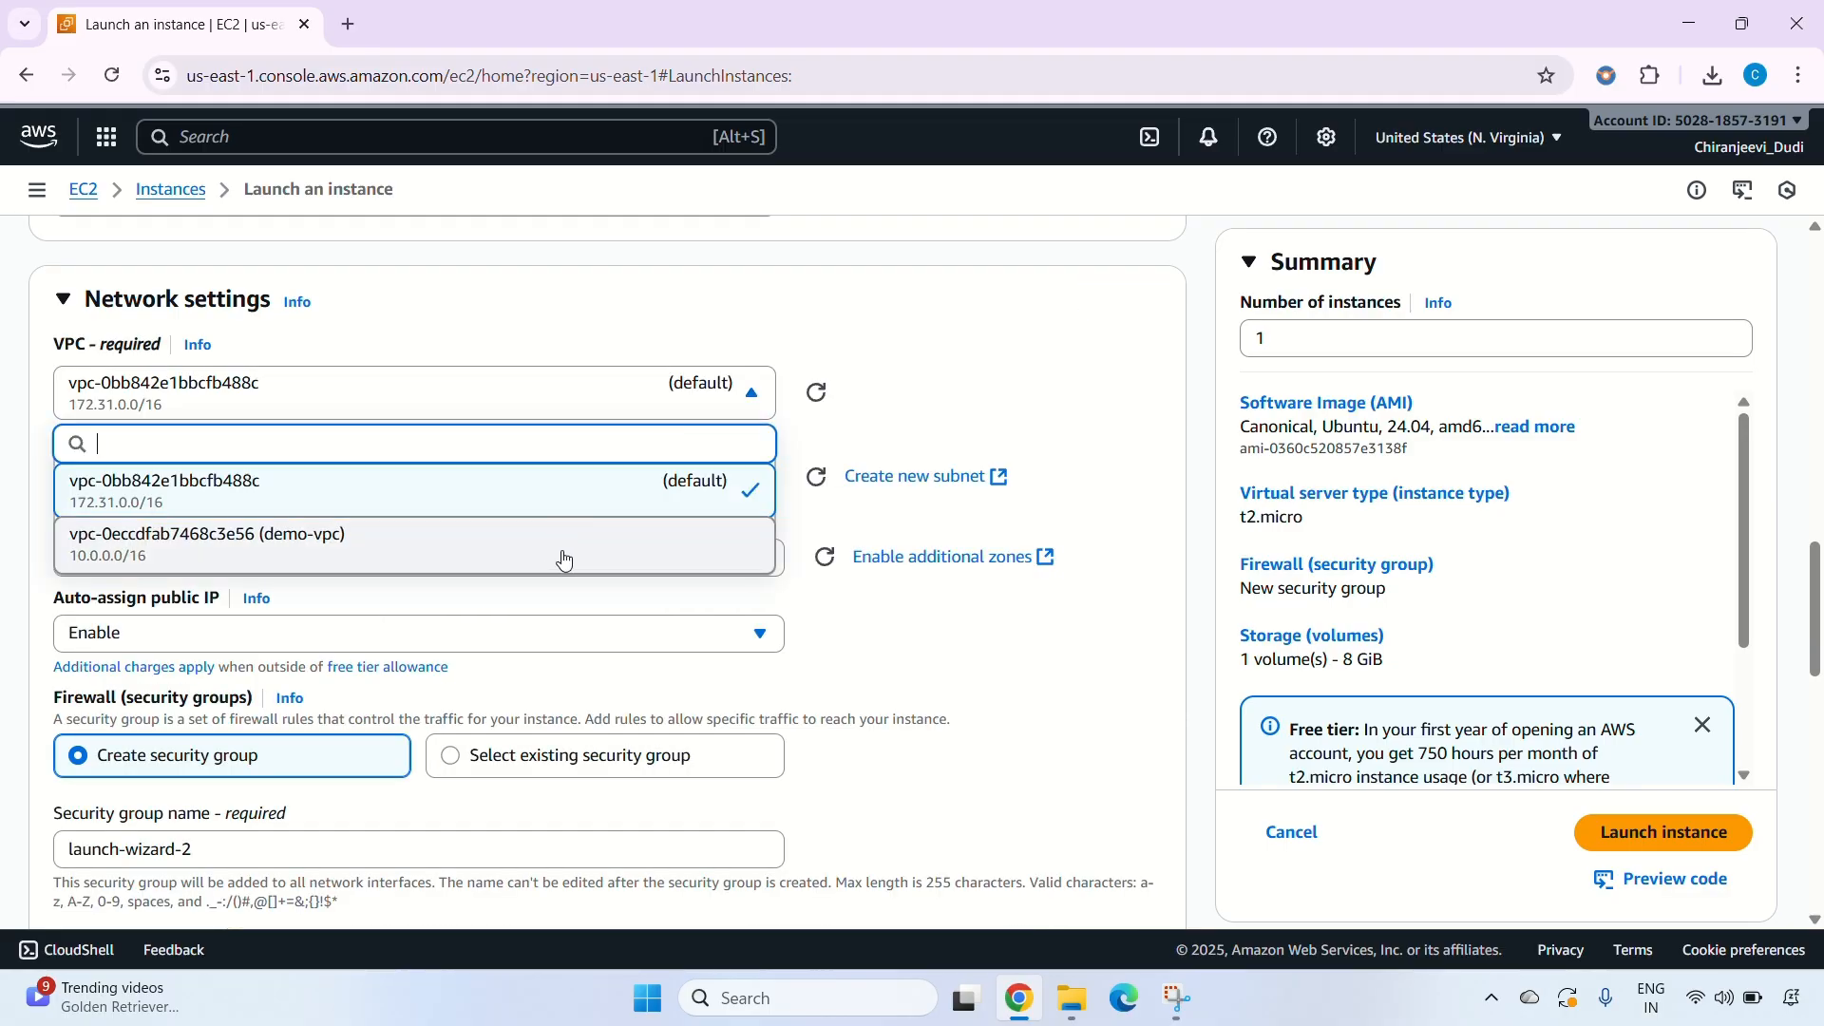
left_click(564, 559)
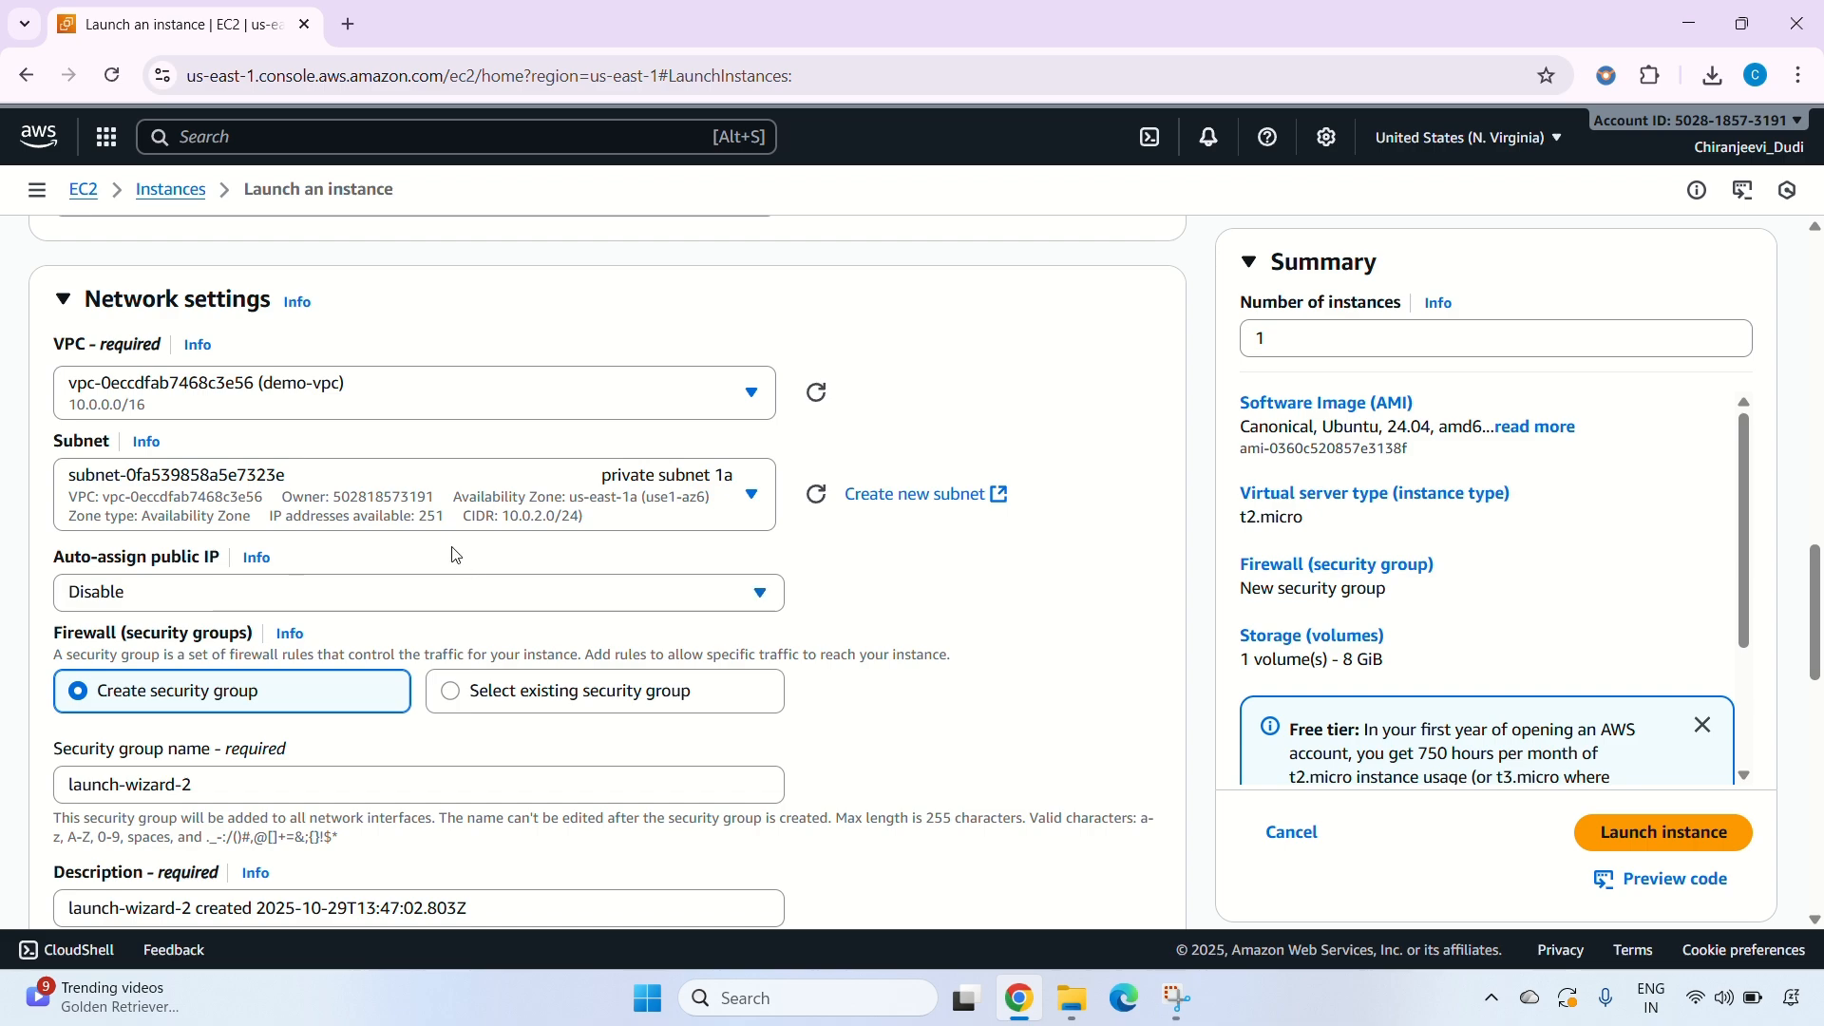
Add a second inbound rule to private vm's new security group, allowing HTTP traffic from anywhere.
scroll(455, 555, "down", 4)
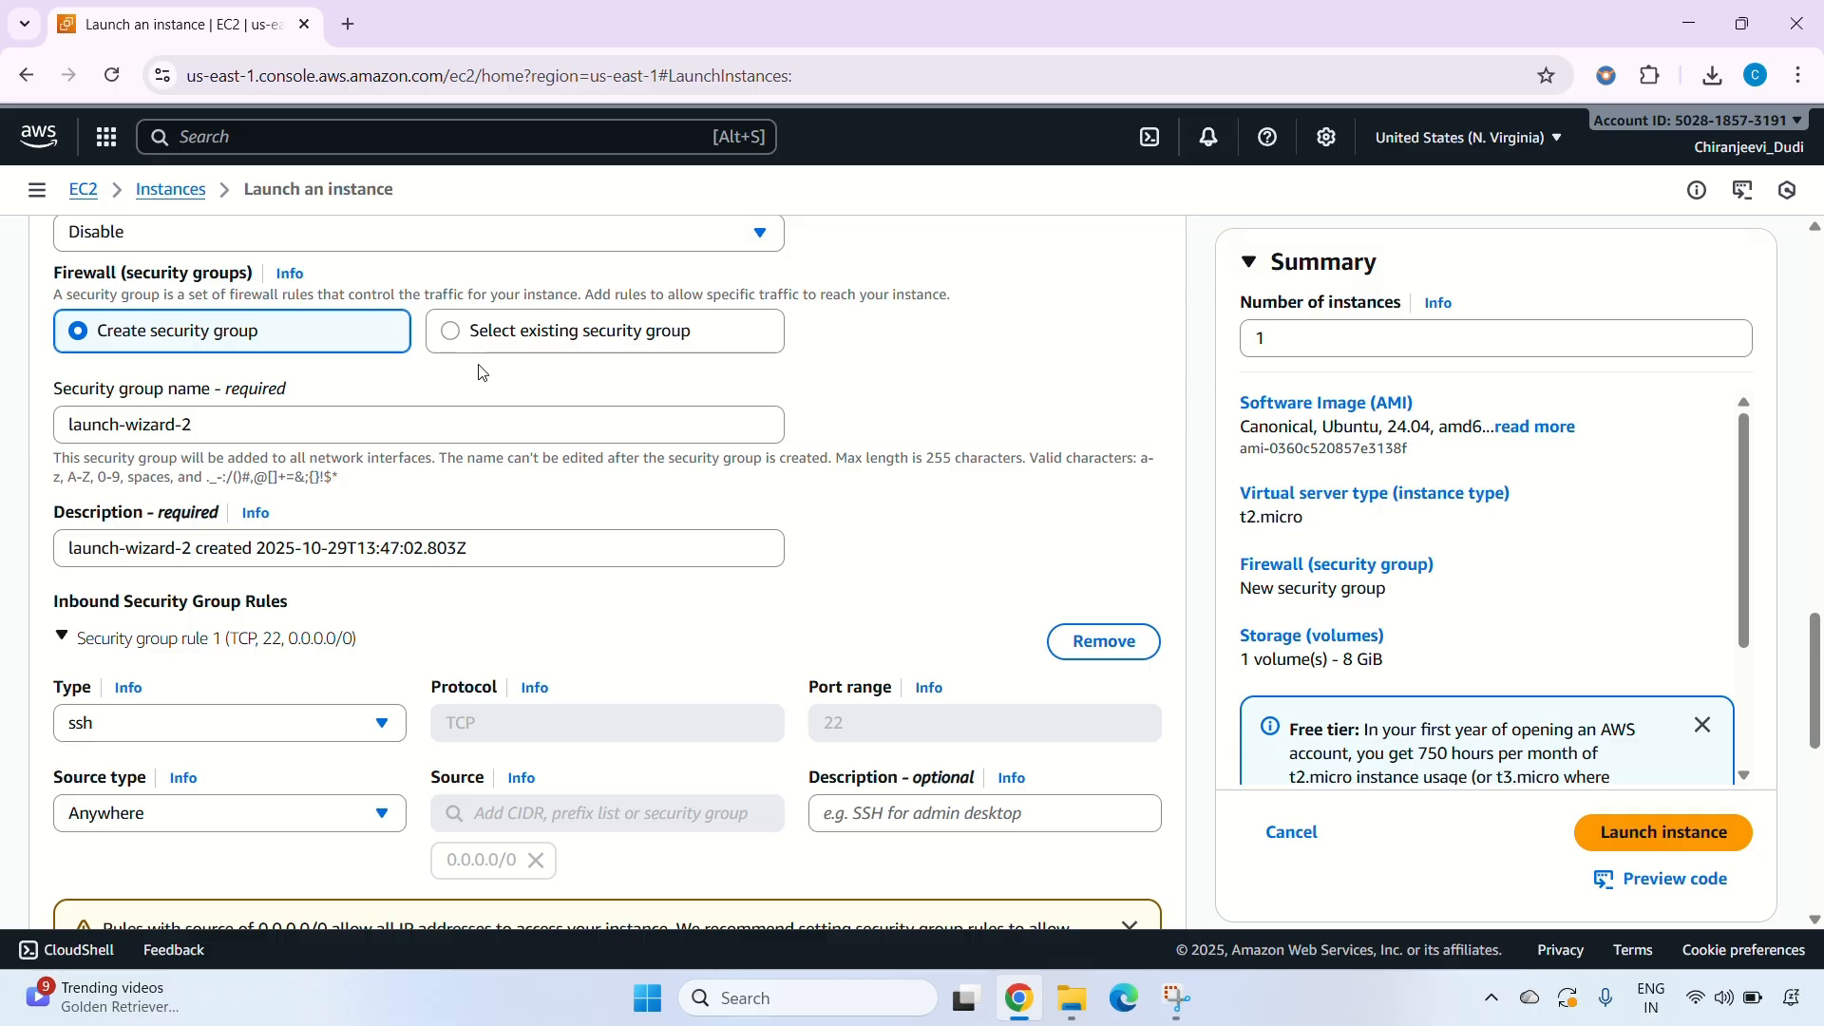
scroll(76, 636, "down", 5)
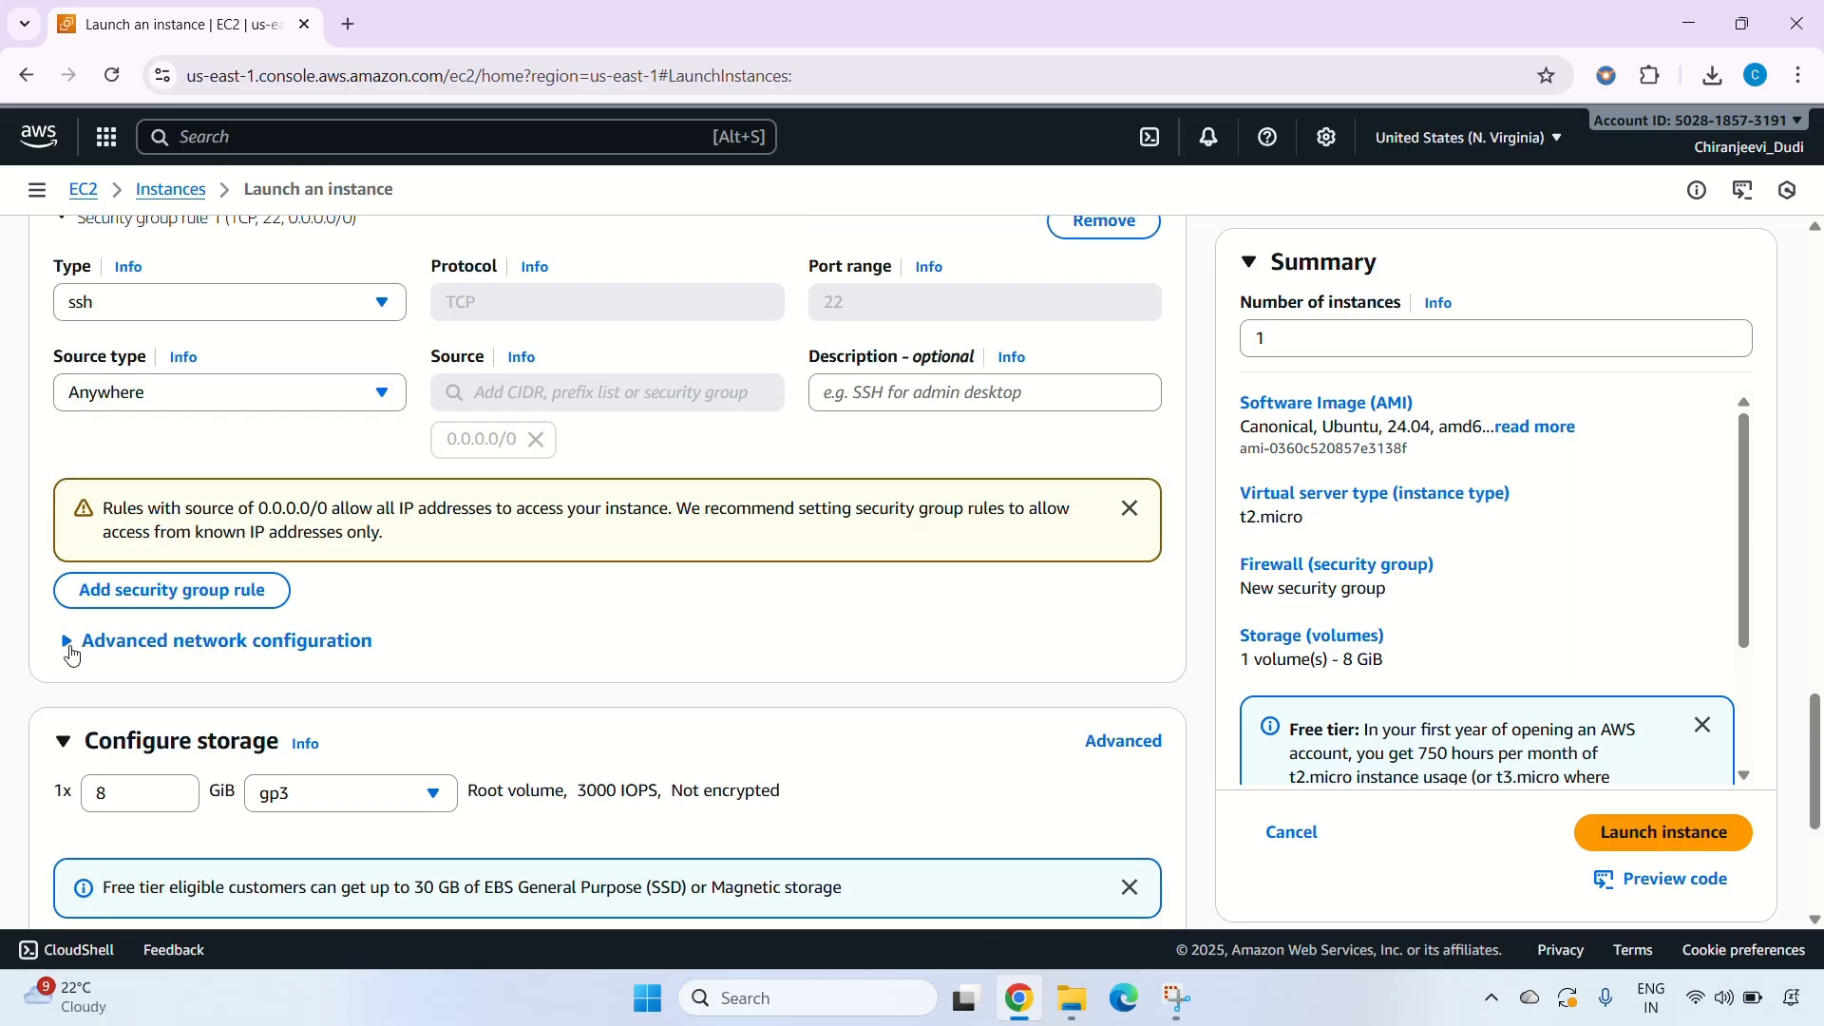
left_click(184, 594)
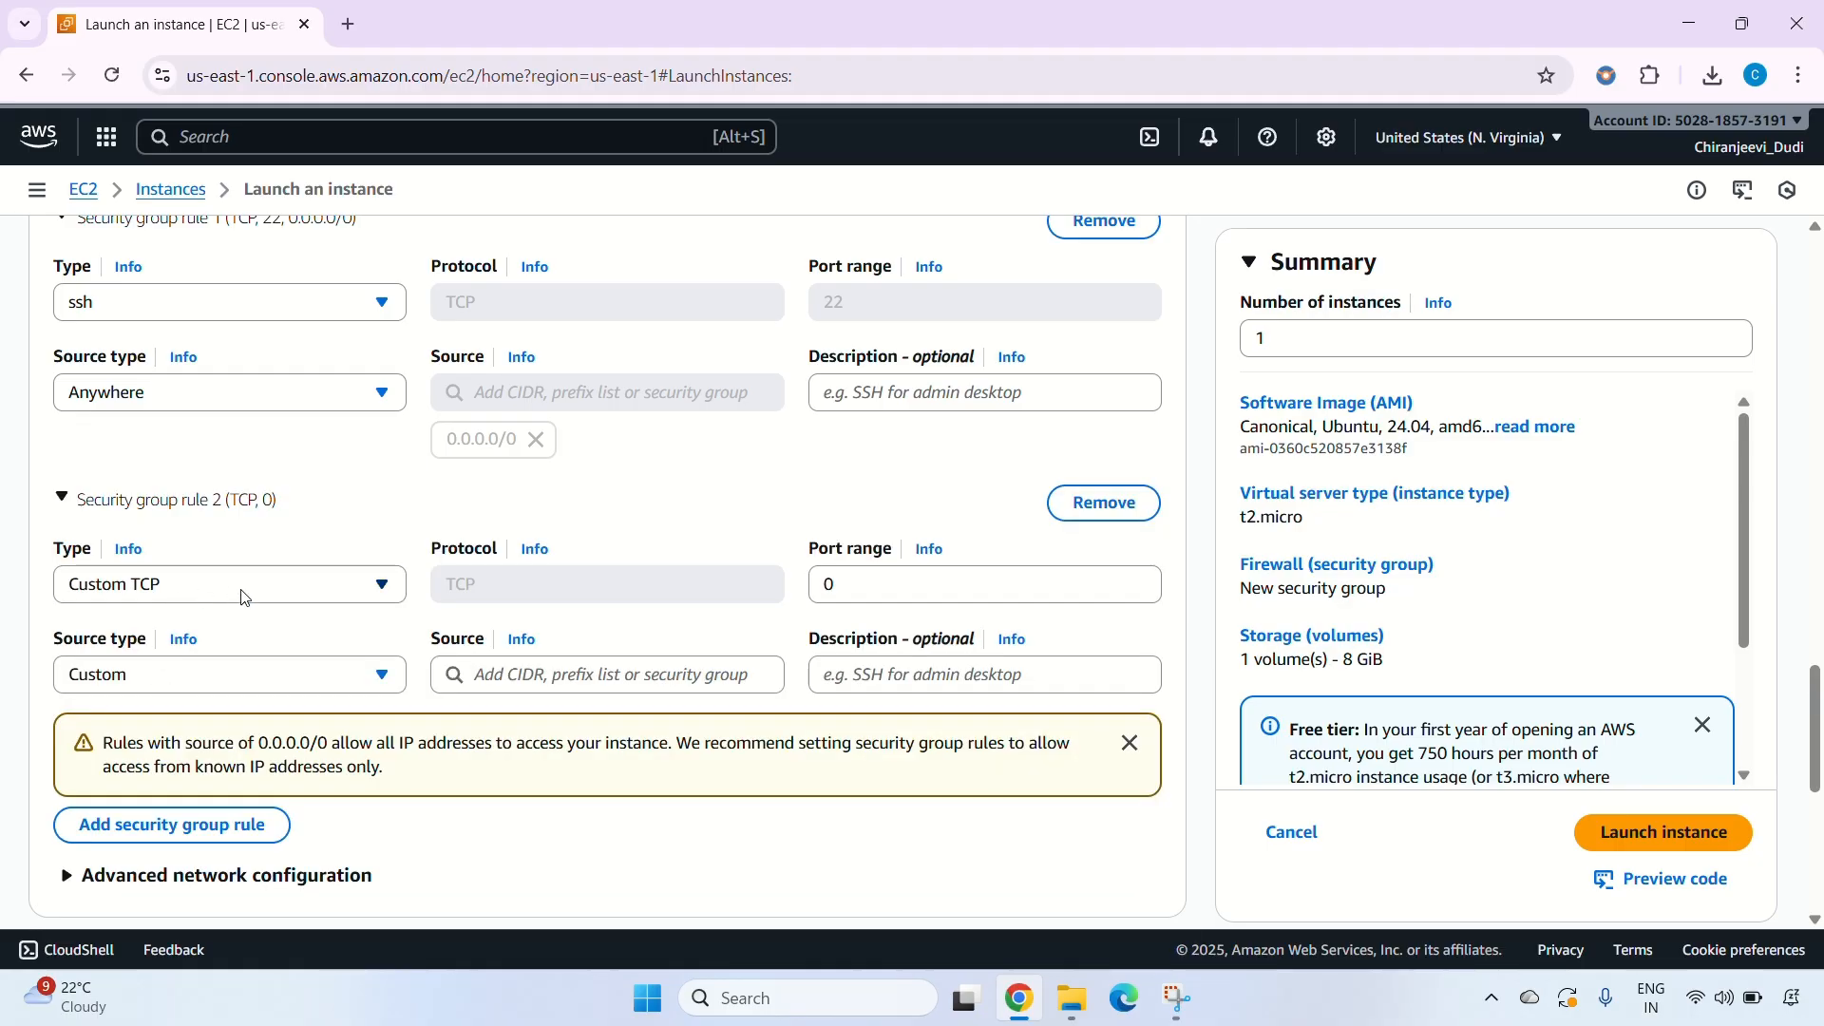
left_click(214, 586)
scroll(216, 532, "down", 3)
left_click(221, 535)
left_click(193, 673)
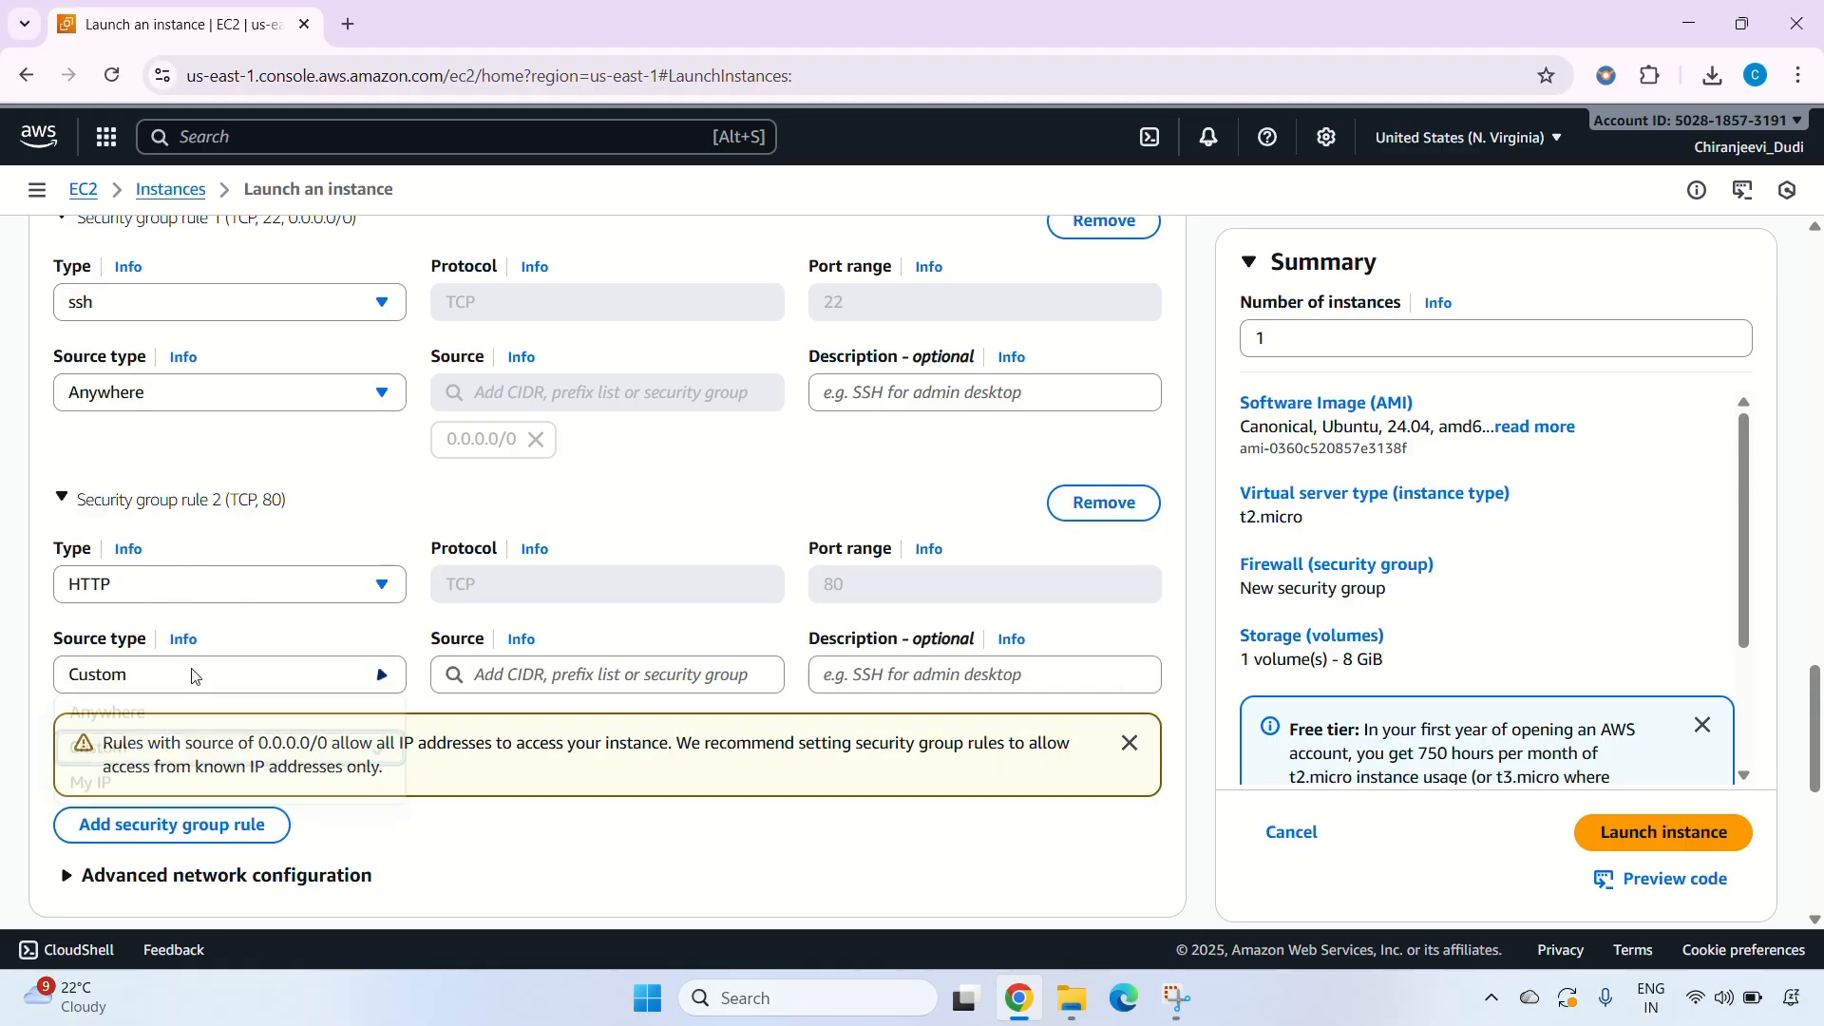
left_click(166, 719)
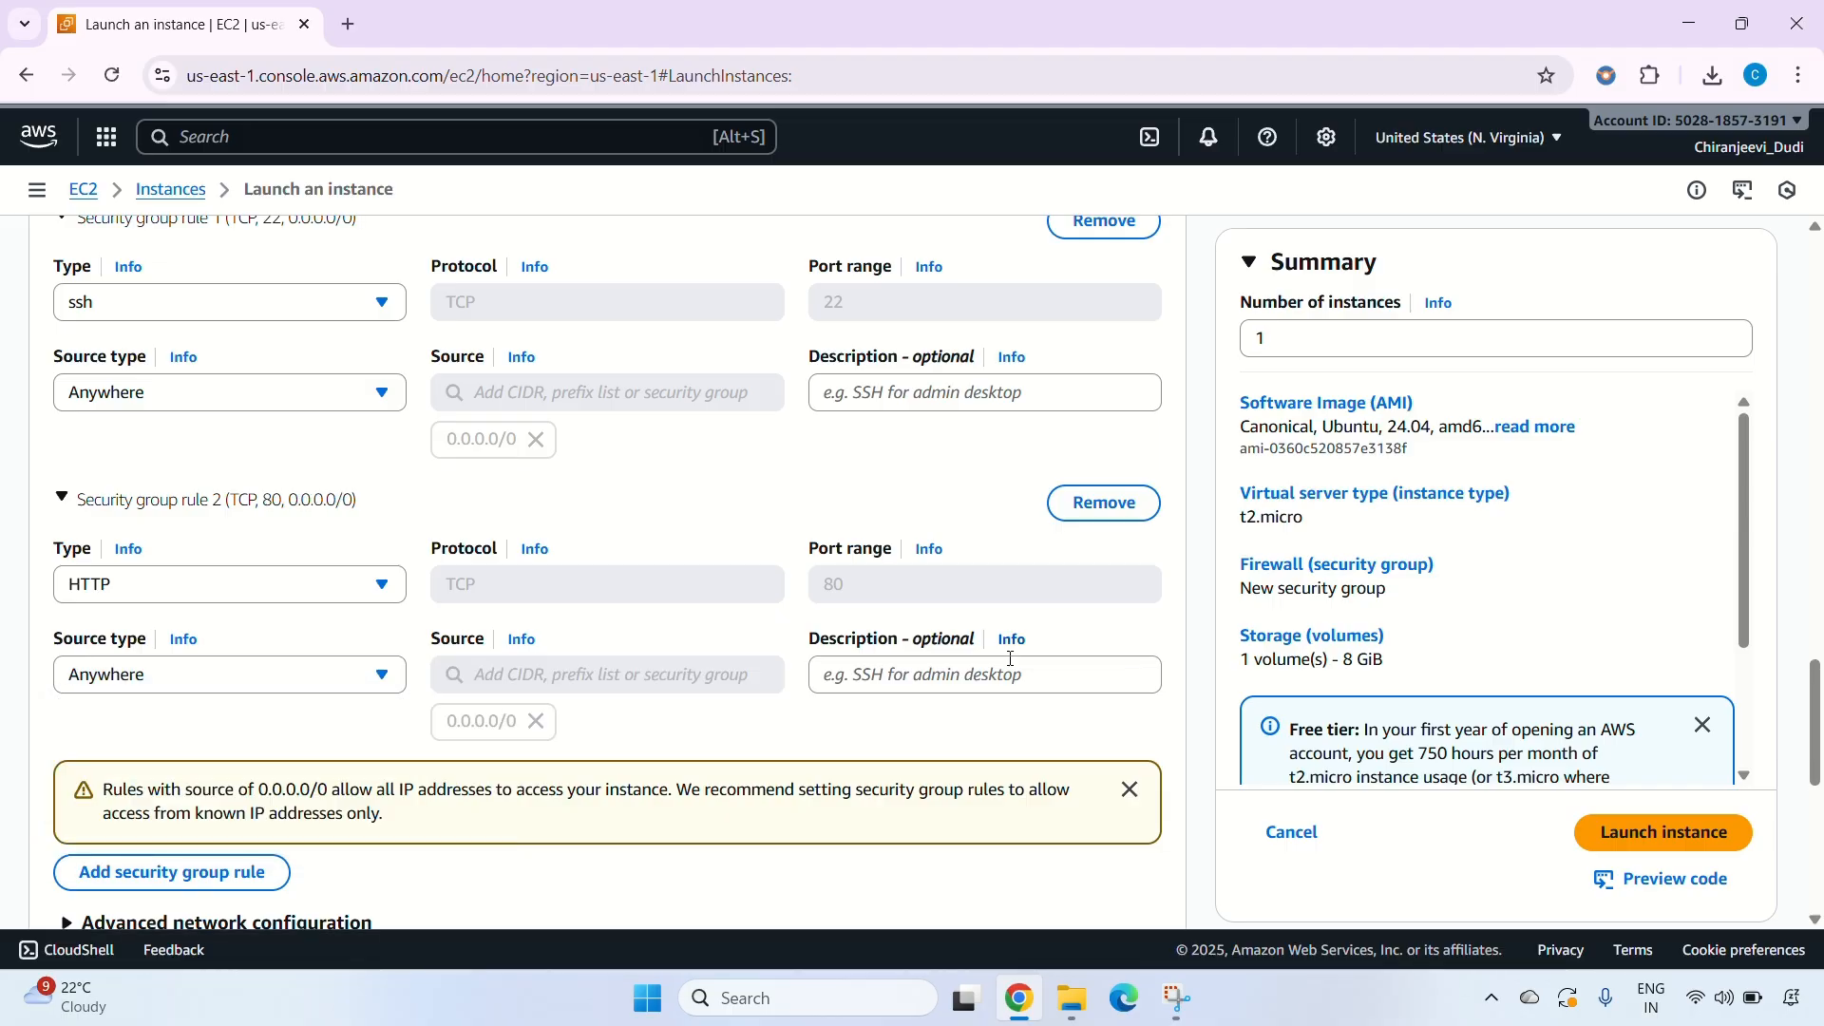
Launch the private vm instance with the default 8 GiB gp3 storage.
scroll(1010, 657, "down", 4)
scroll(668, 615, "down", 3)
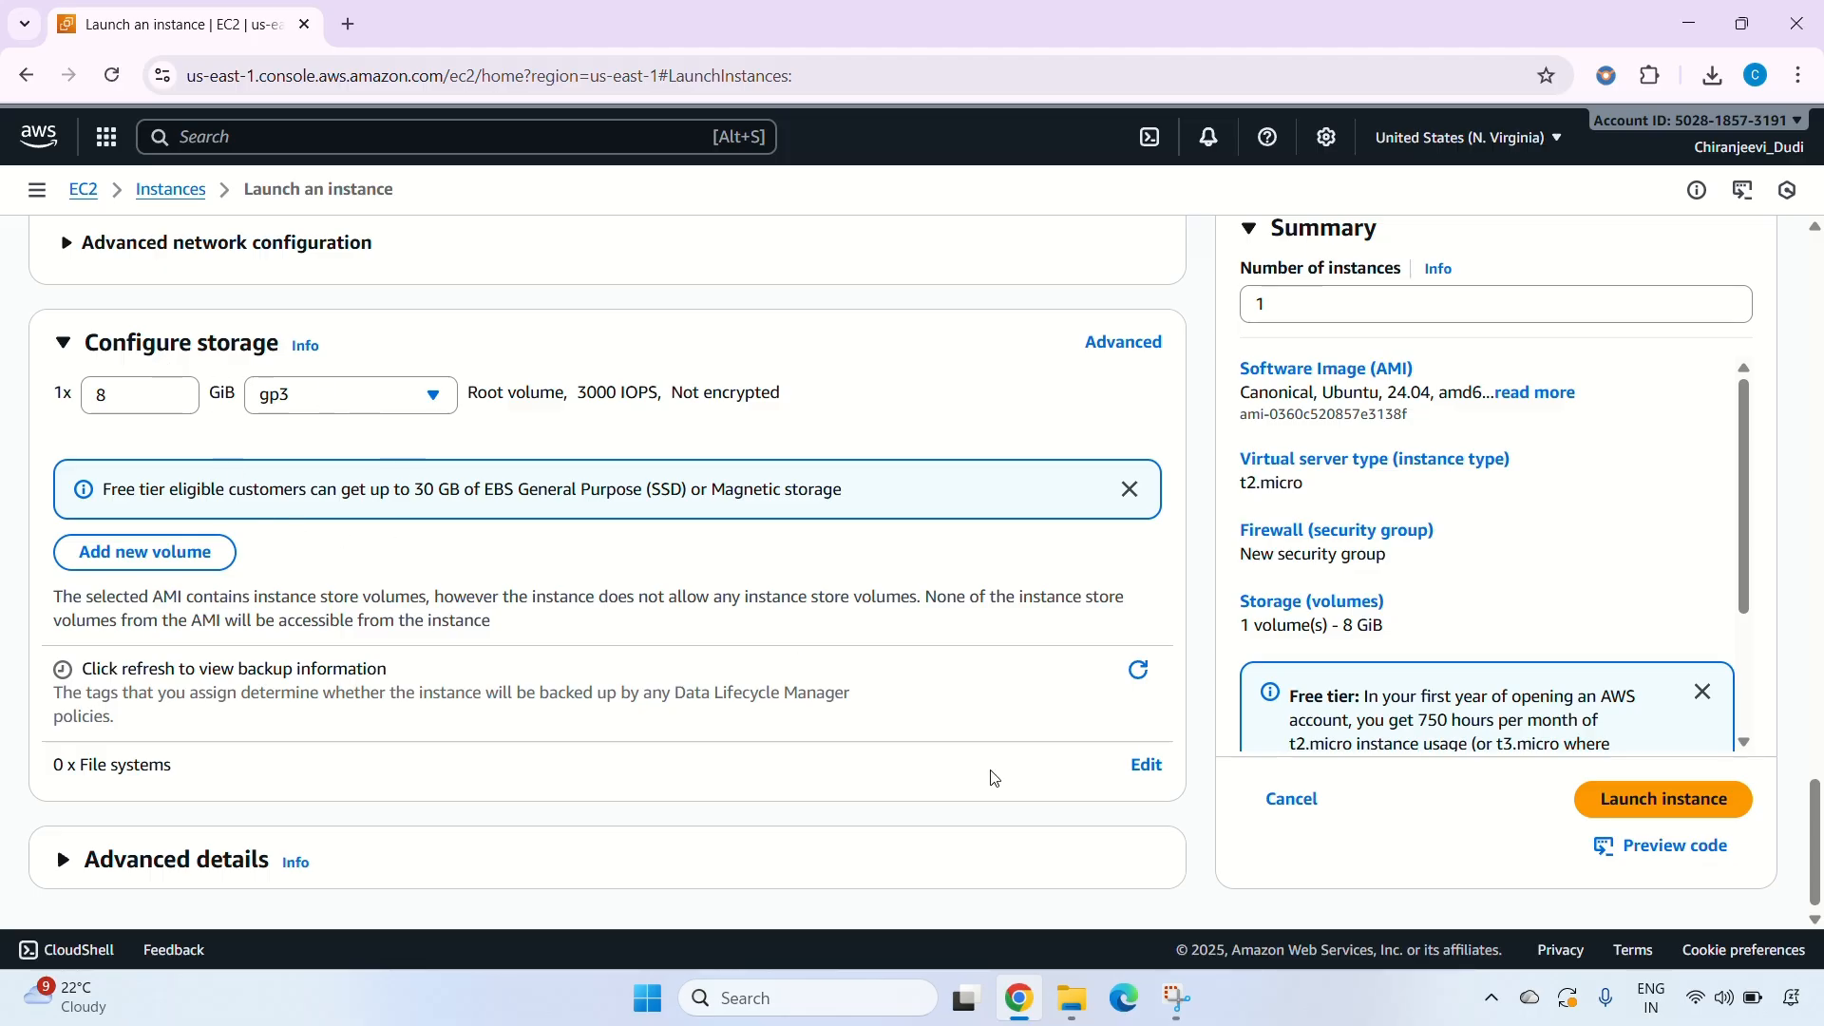
left_click(1624, 814)
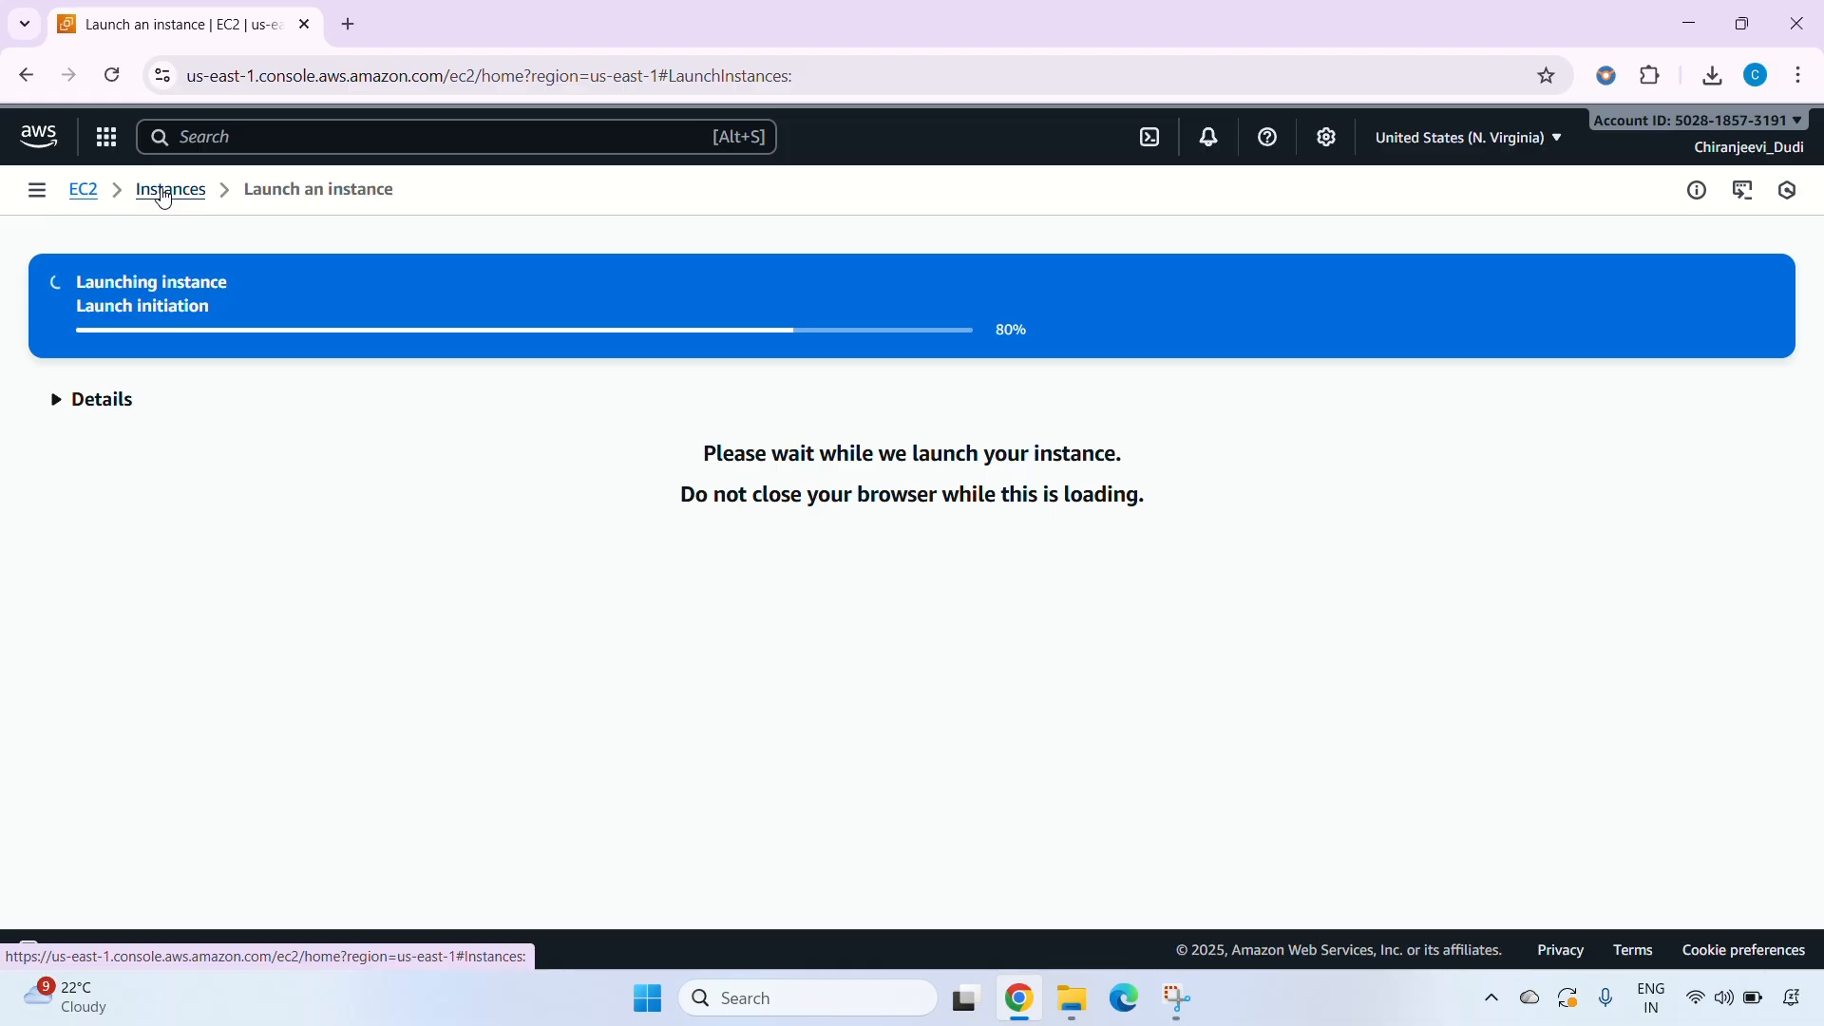
Go back to the instances list and select the public vm instance to show its details.
left_click(163, 194)
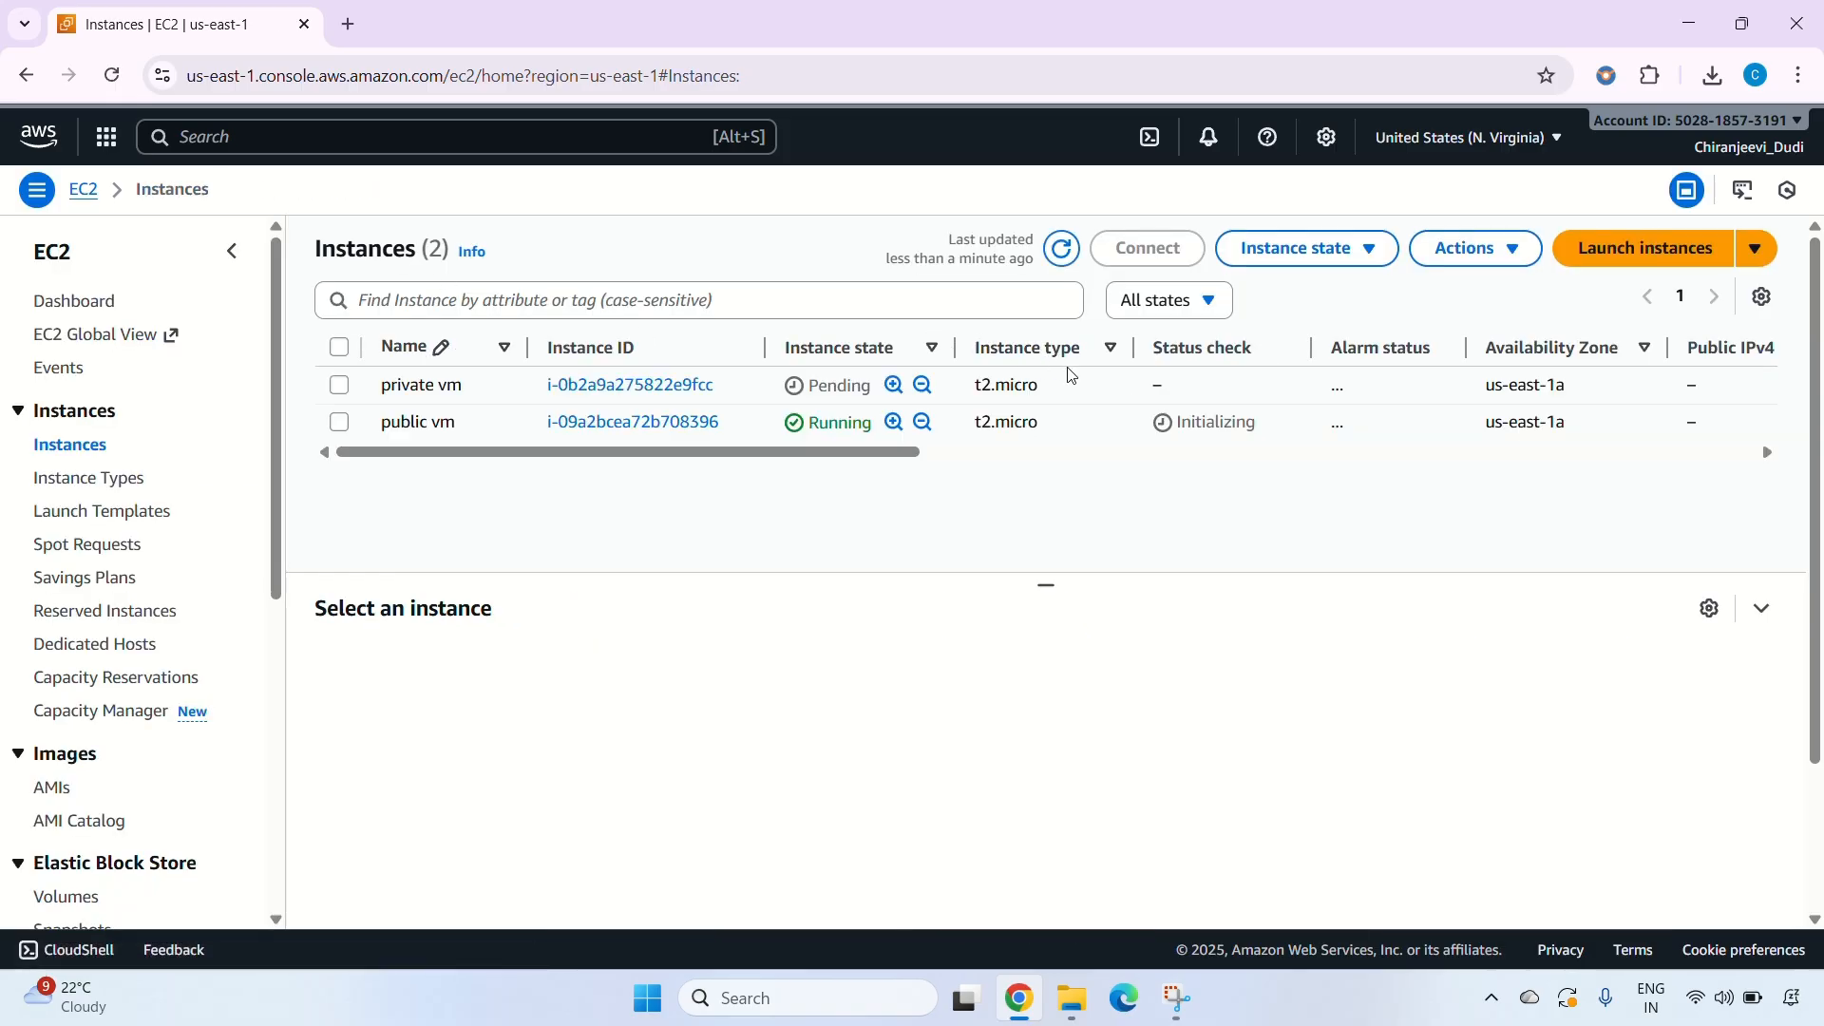
left_click(1045, 423)
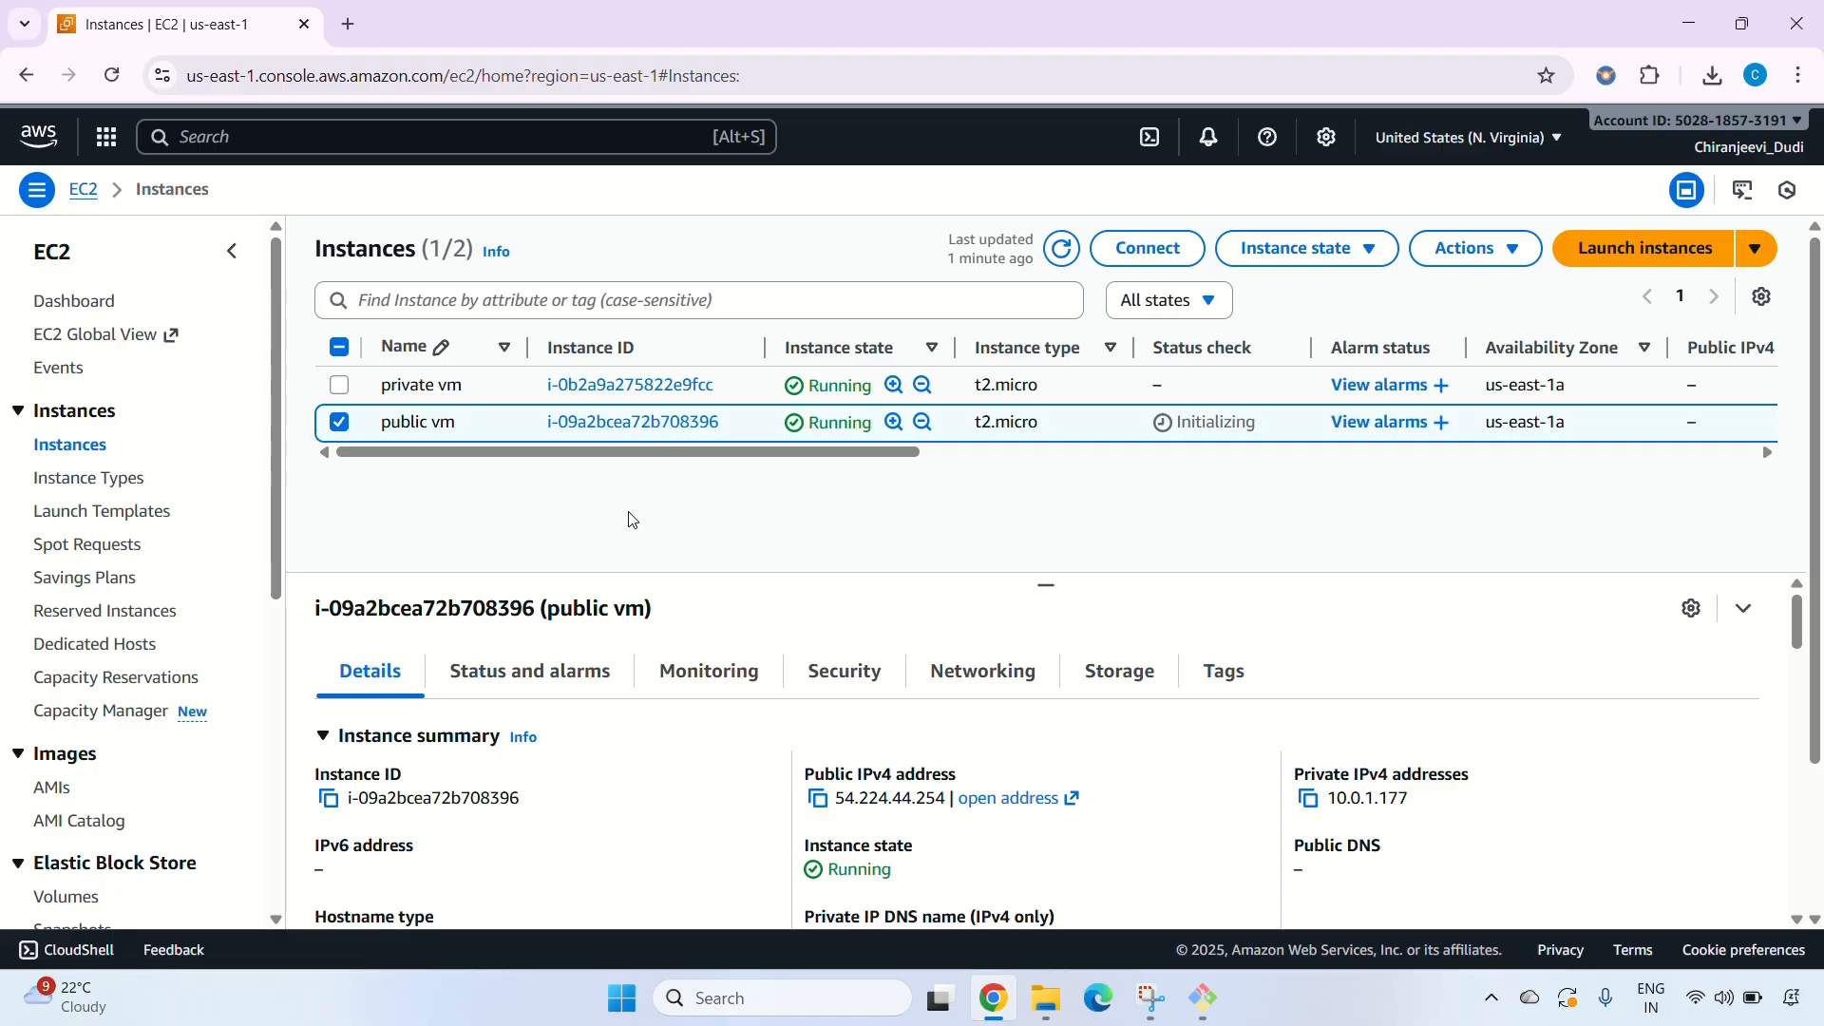
Copy public vm's public IPv4 address, switch to the Git Bash terminal and change to the Downloads folder.
left_click(819, 800)
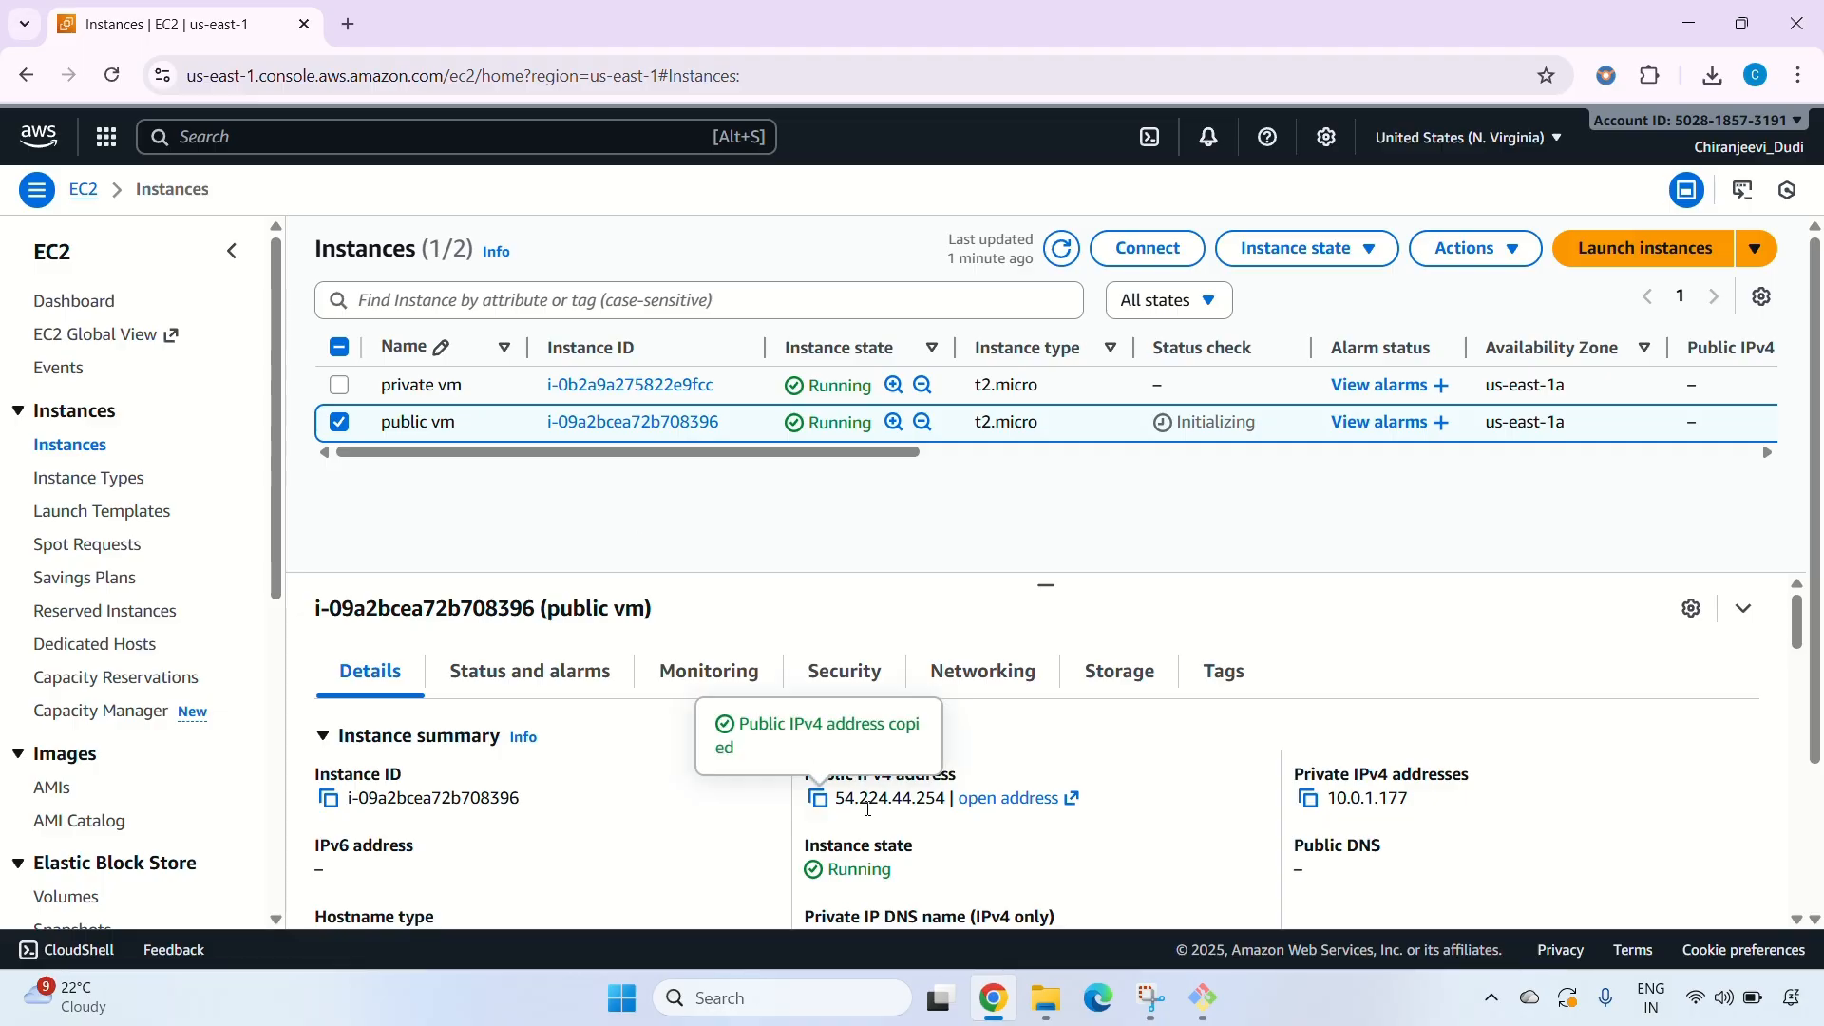
left_click(1209, 994)
key("Num_Lock")
type("cd")
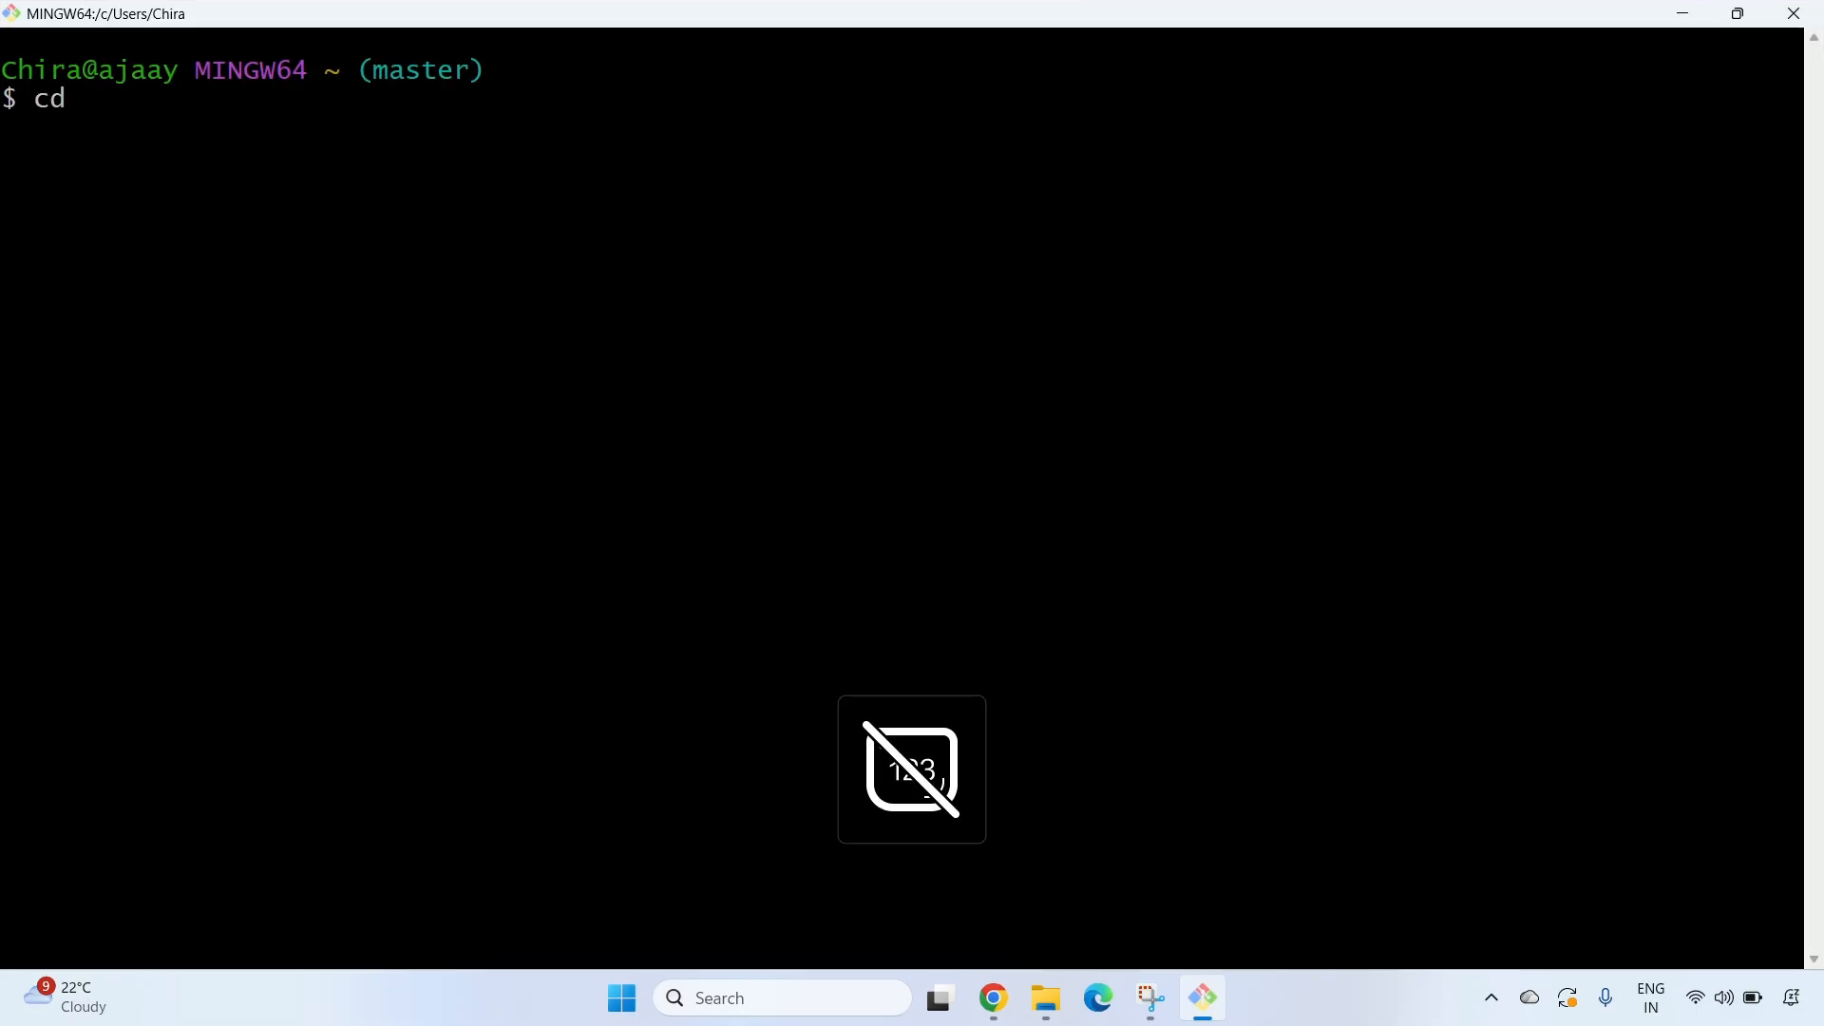
type(" do")
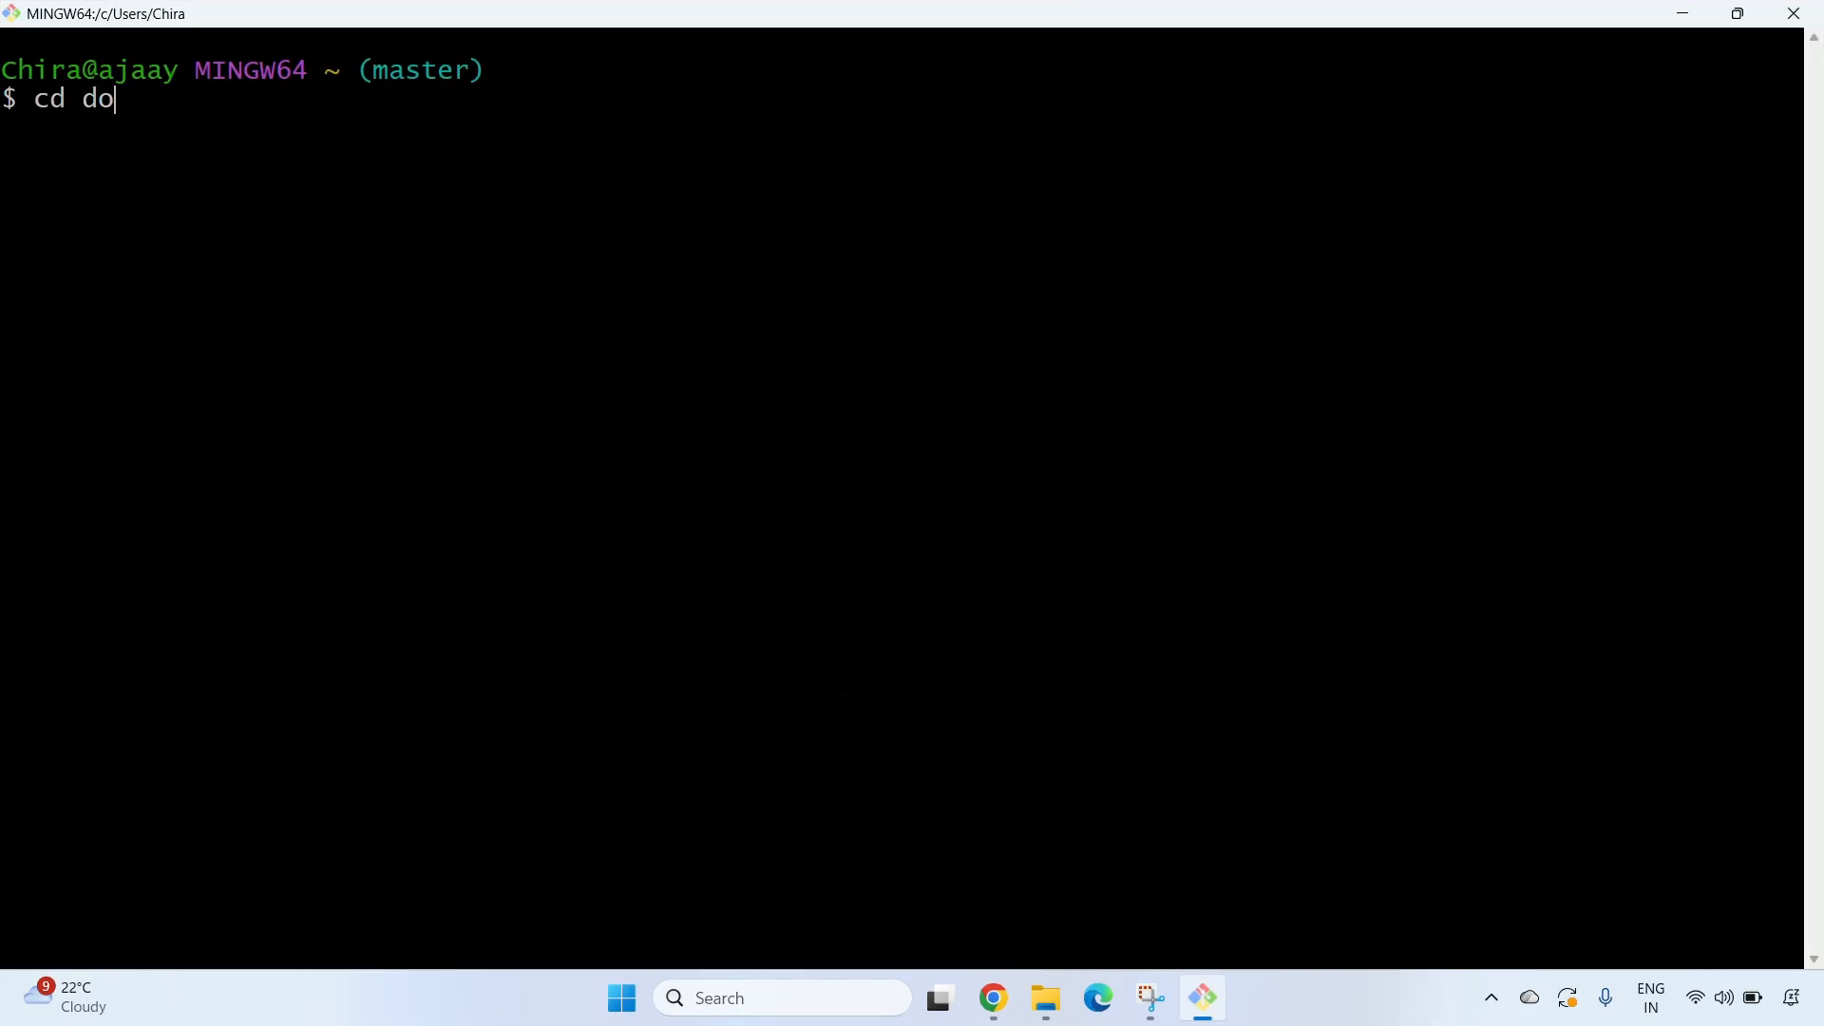
key("Tab")
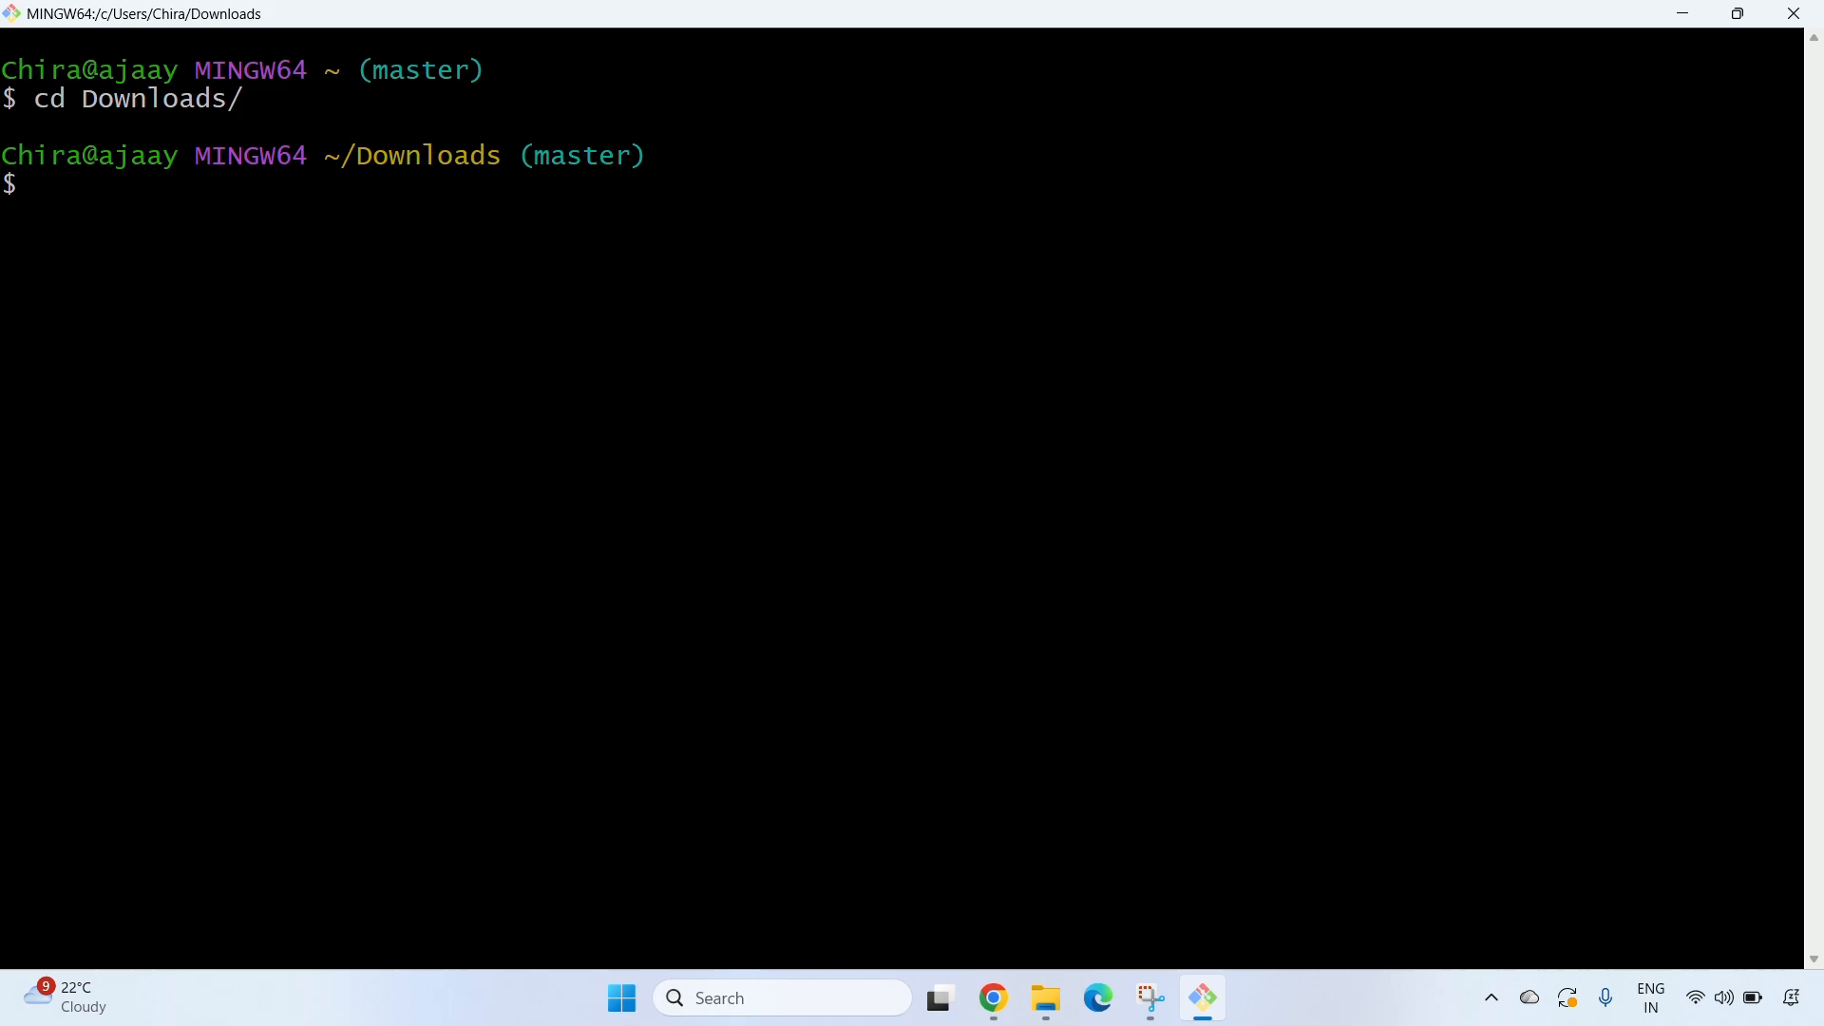
type("ss")
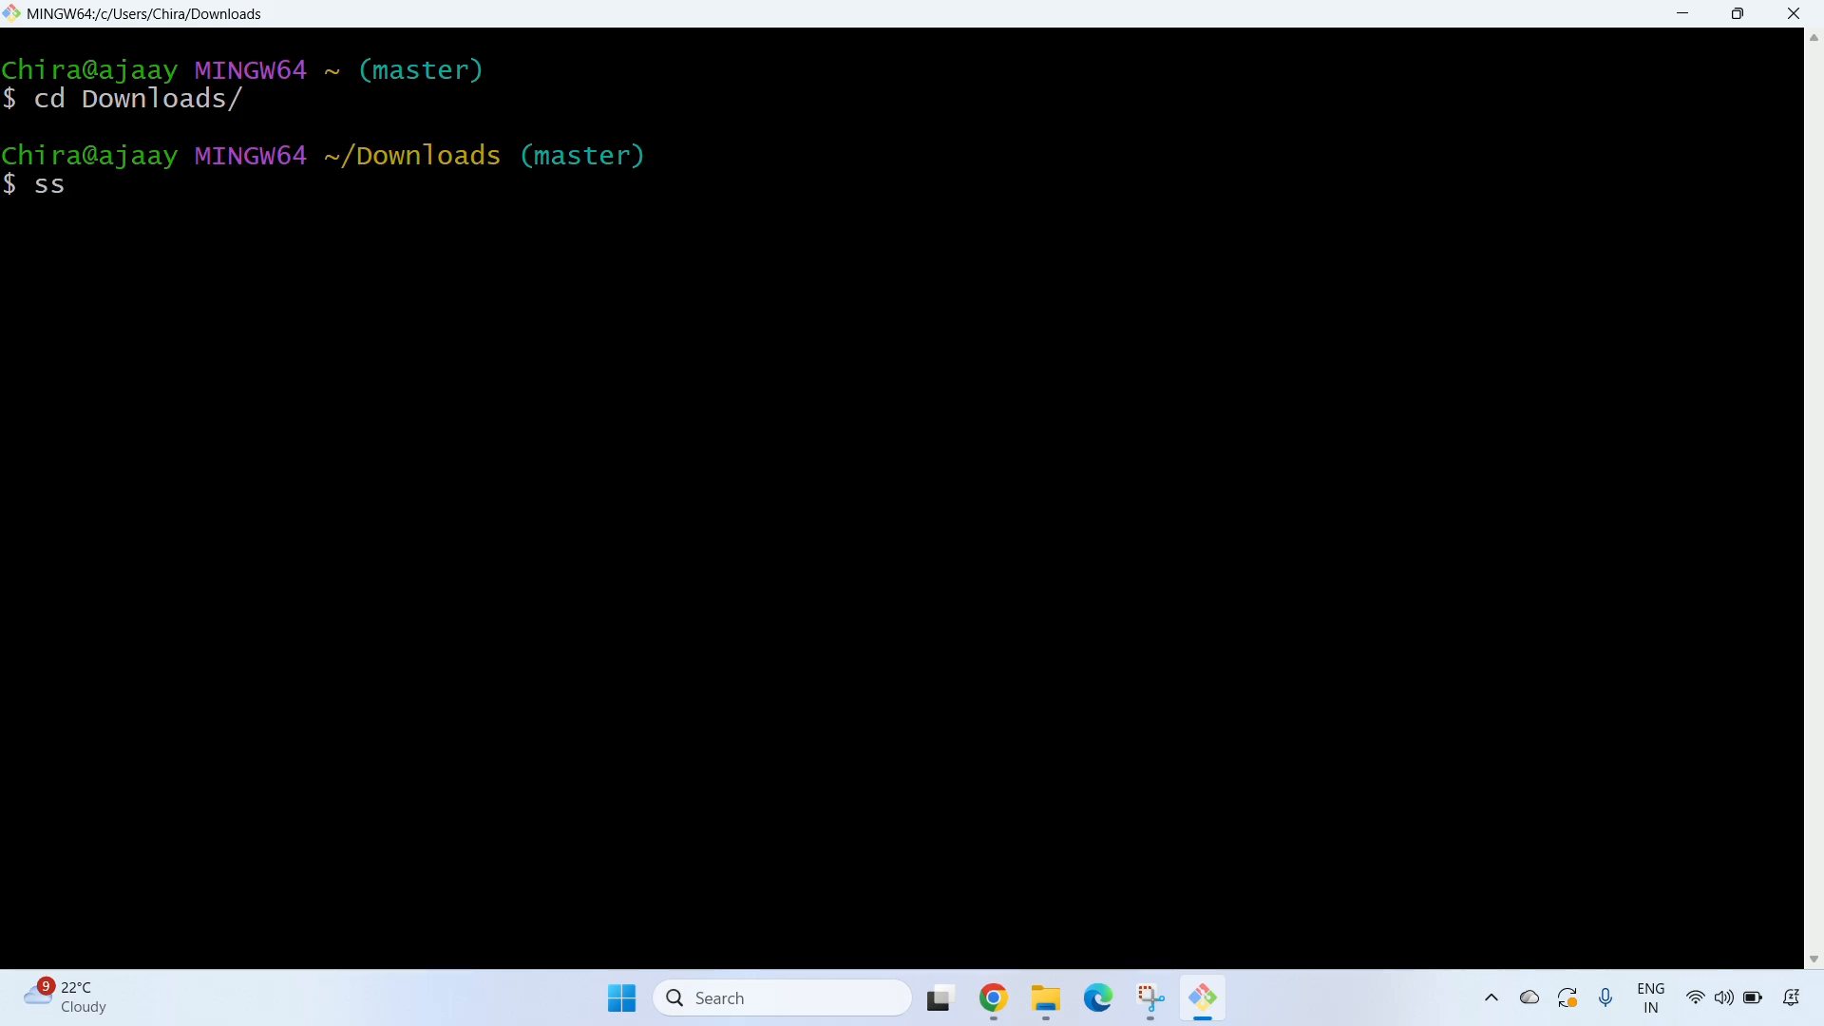
type("h -i dem")
key("Tab")
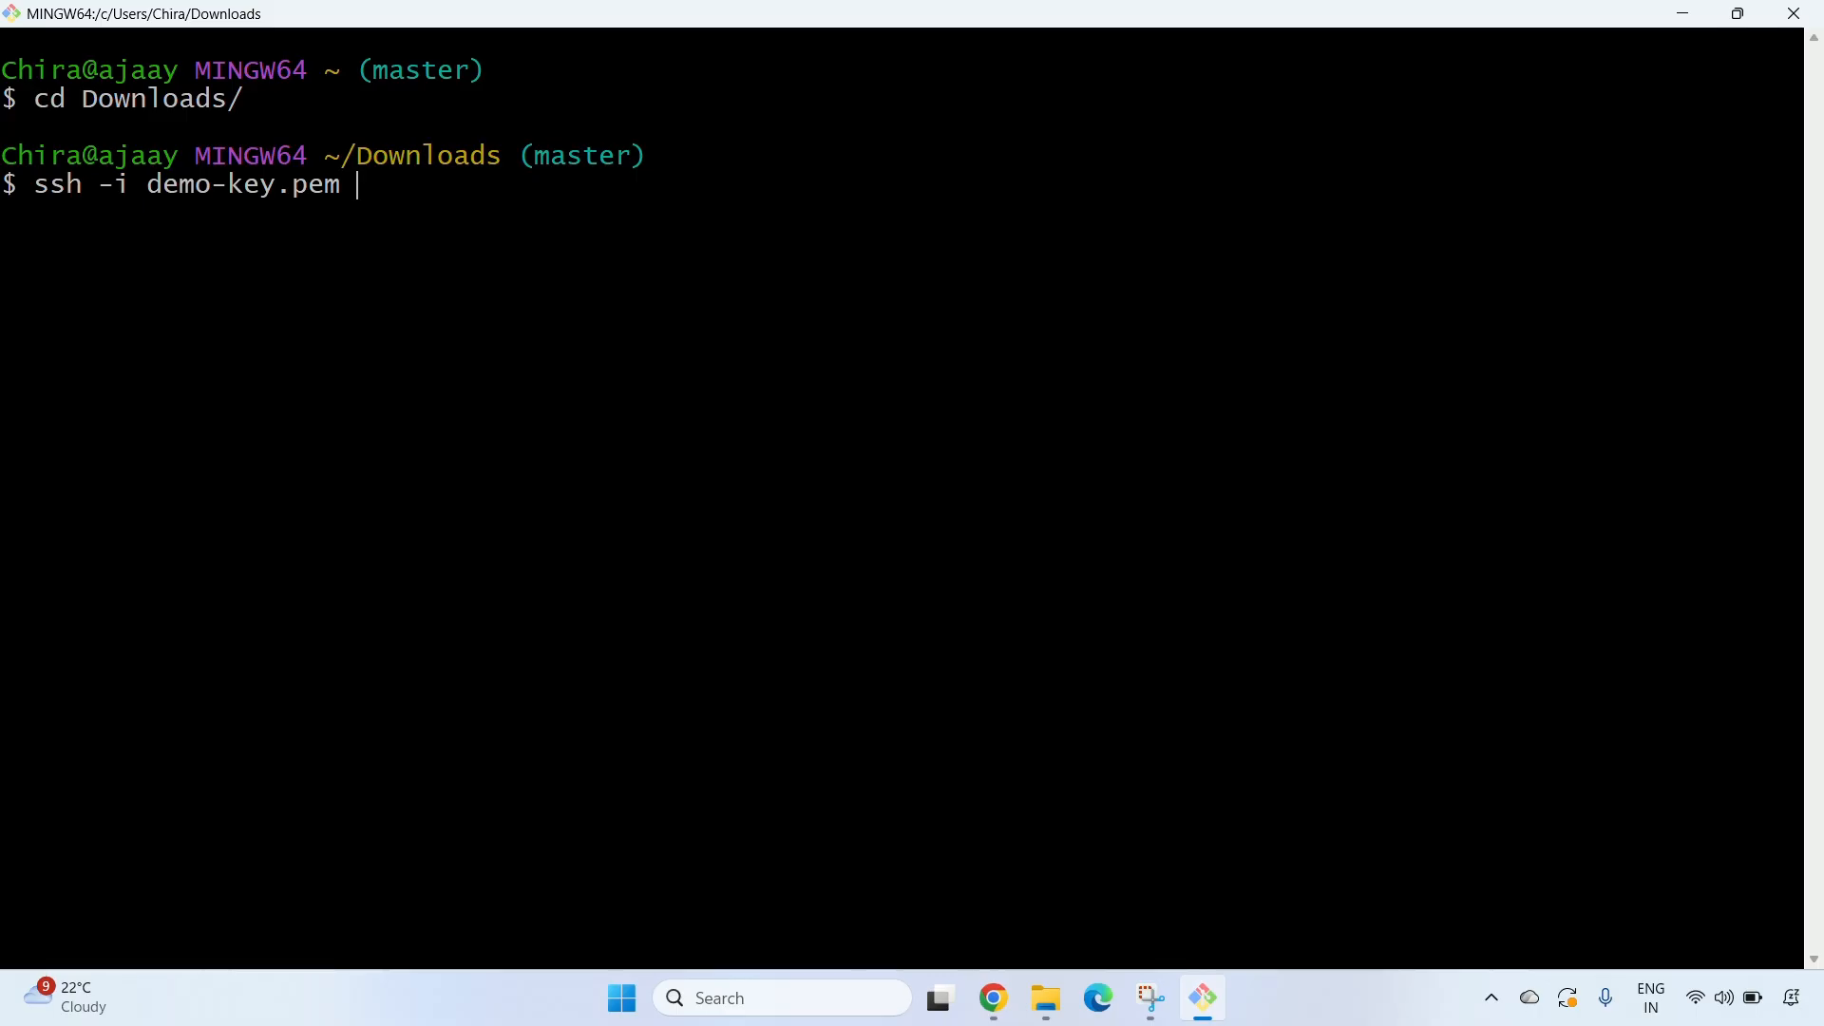
type("ubuntu@")
right_click(561, 199)
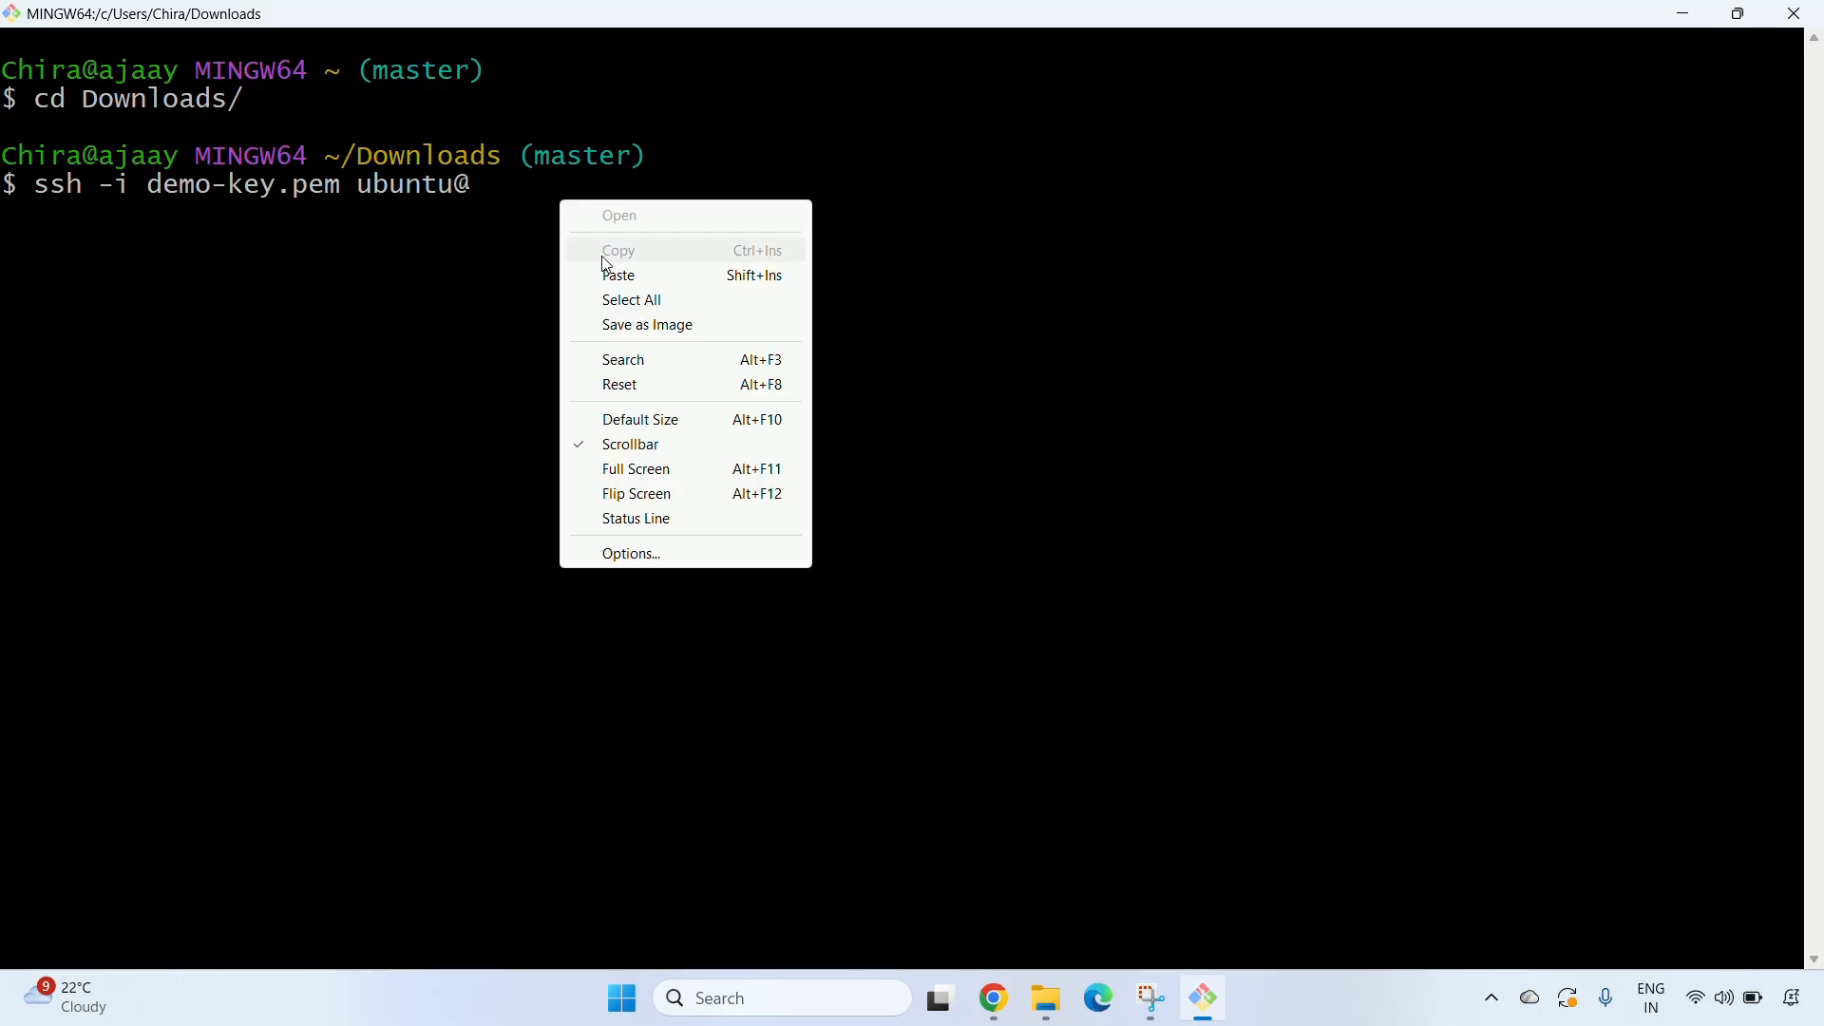
left_click(613, 276)
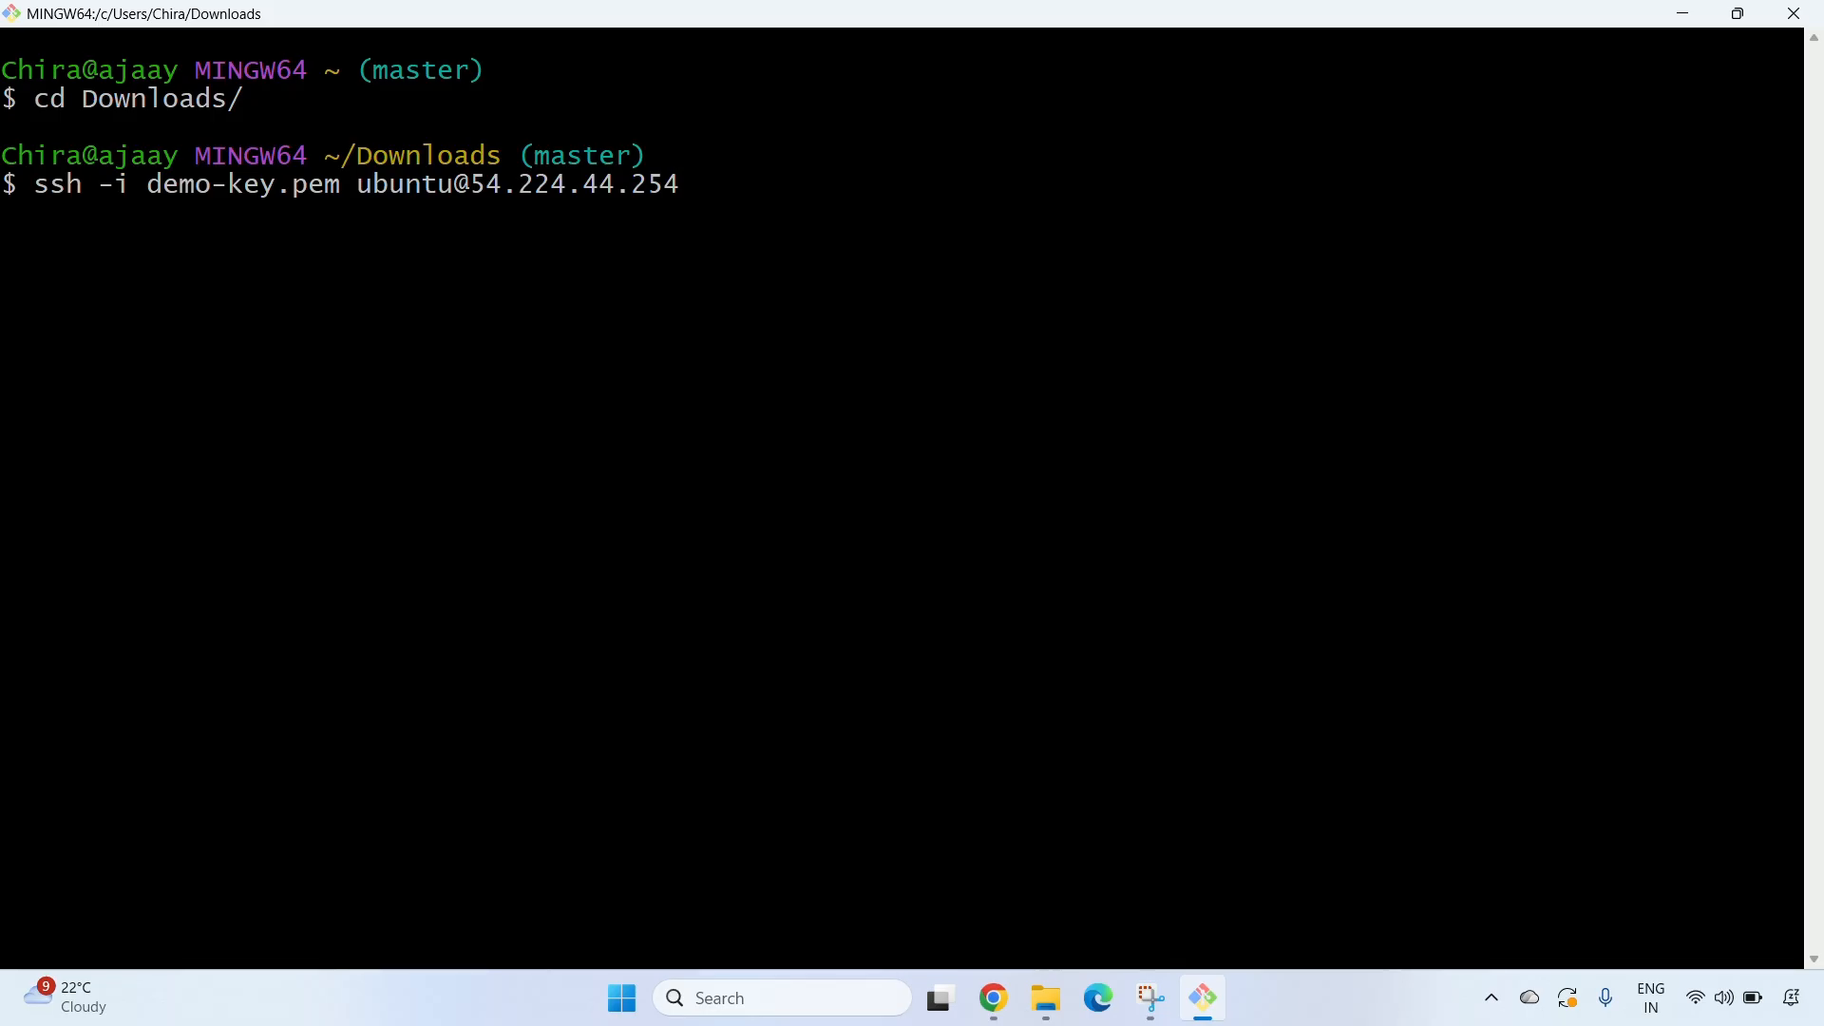
type("y")
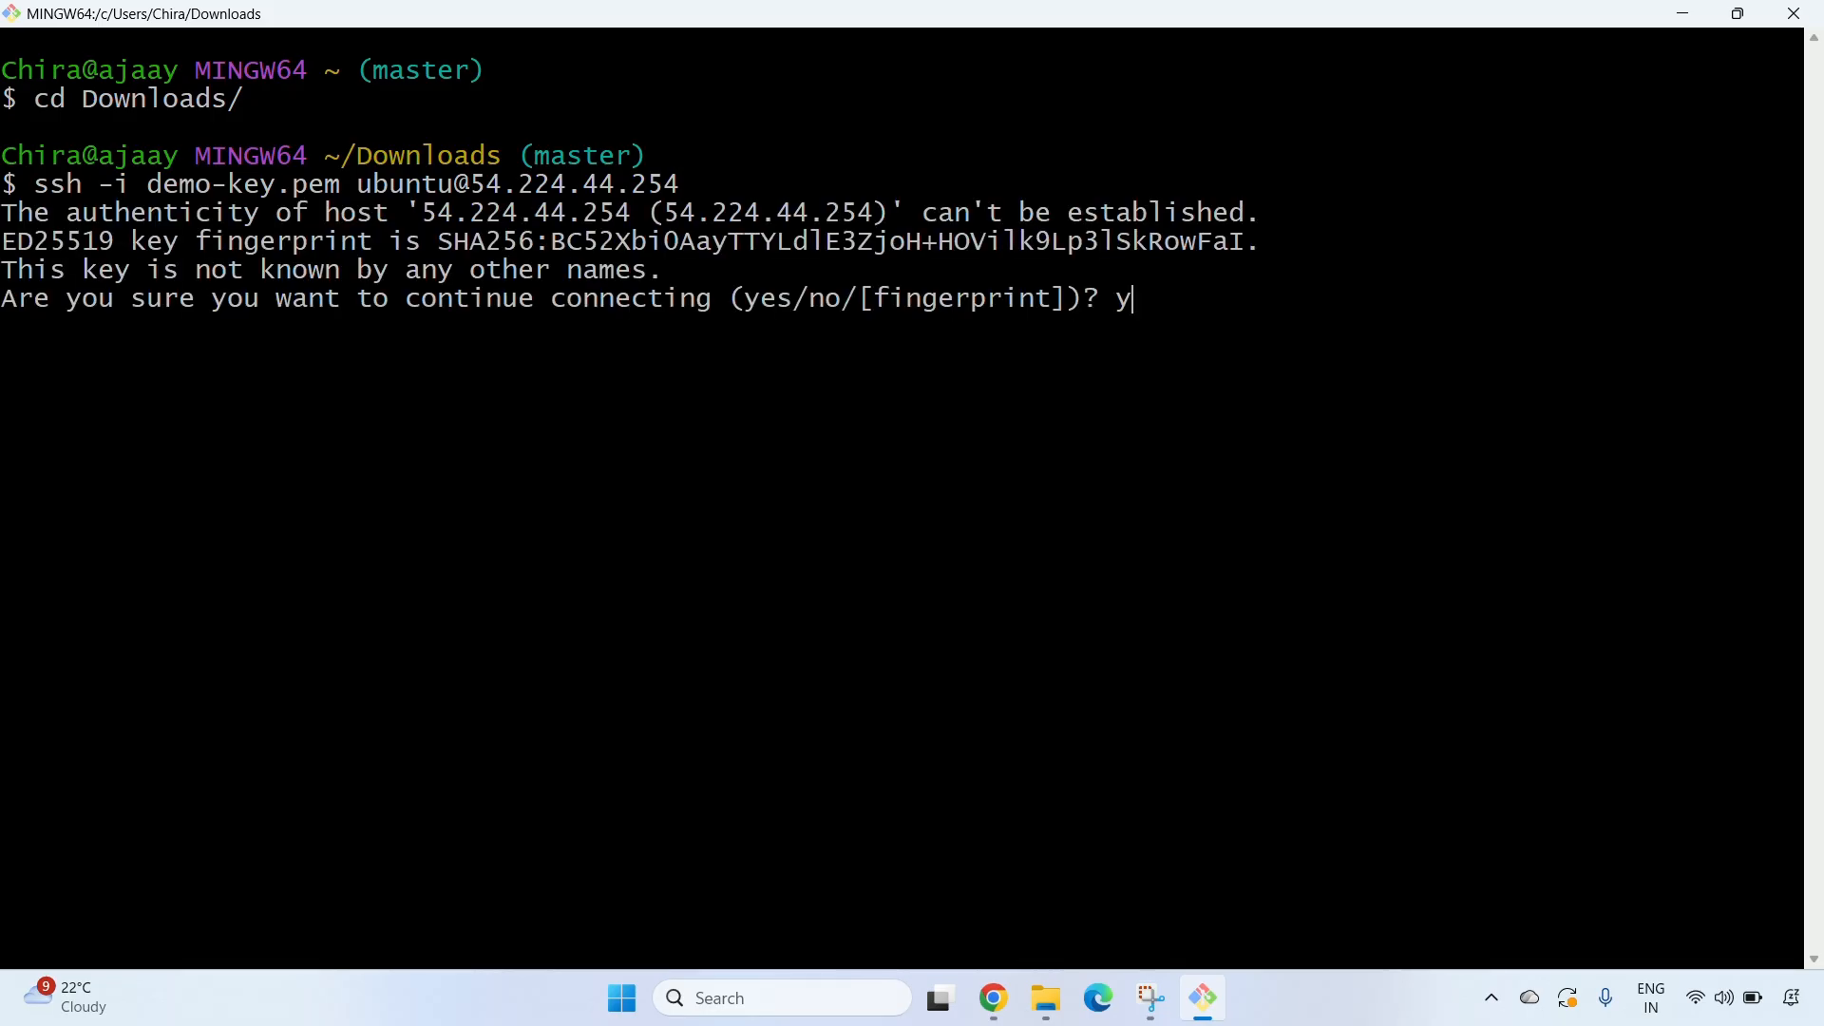
type("es")
key("Return")
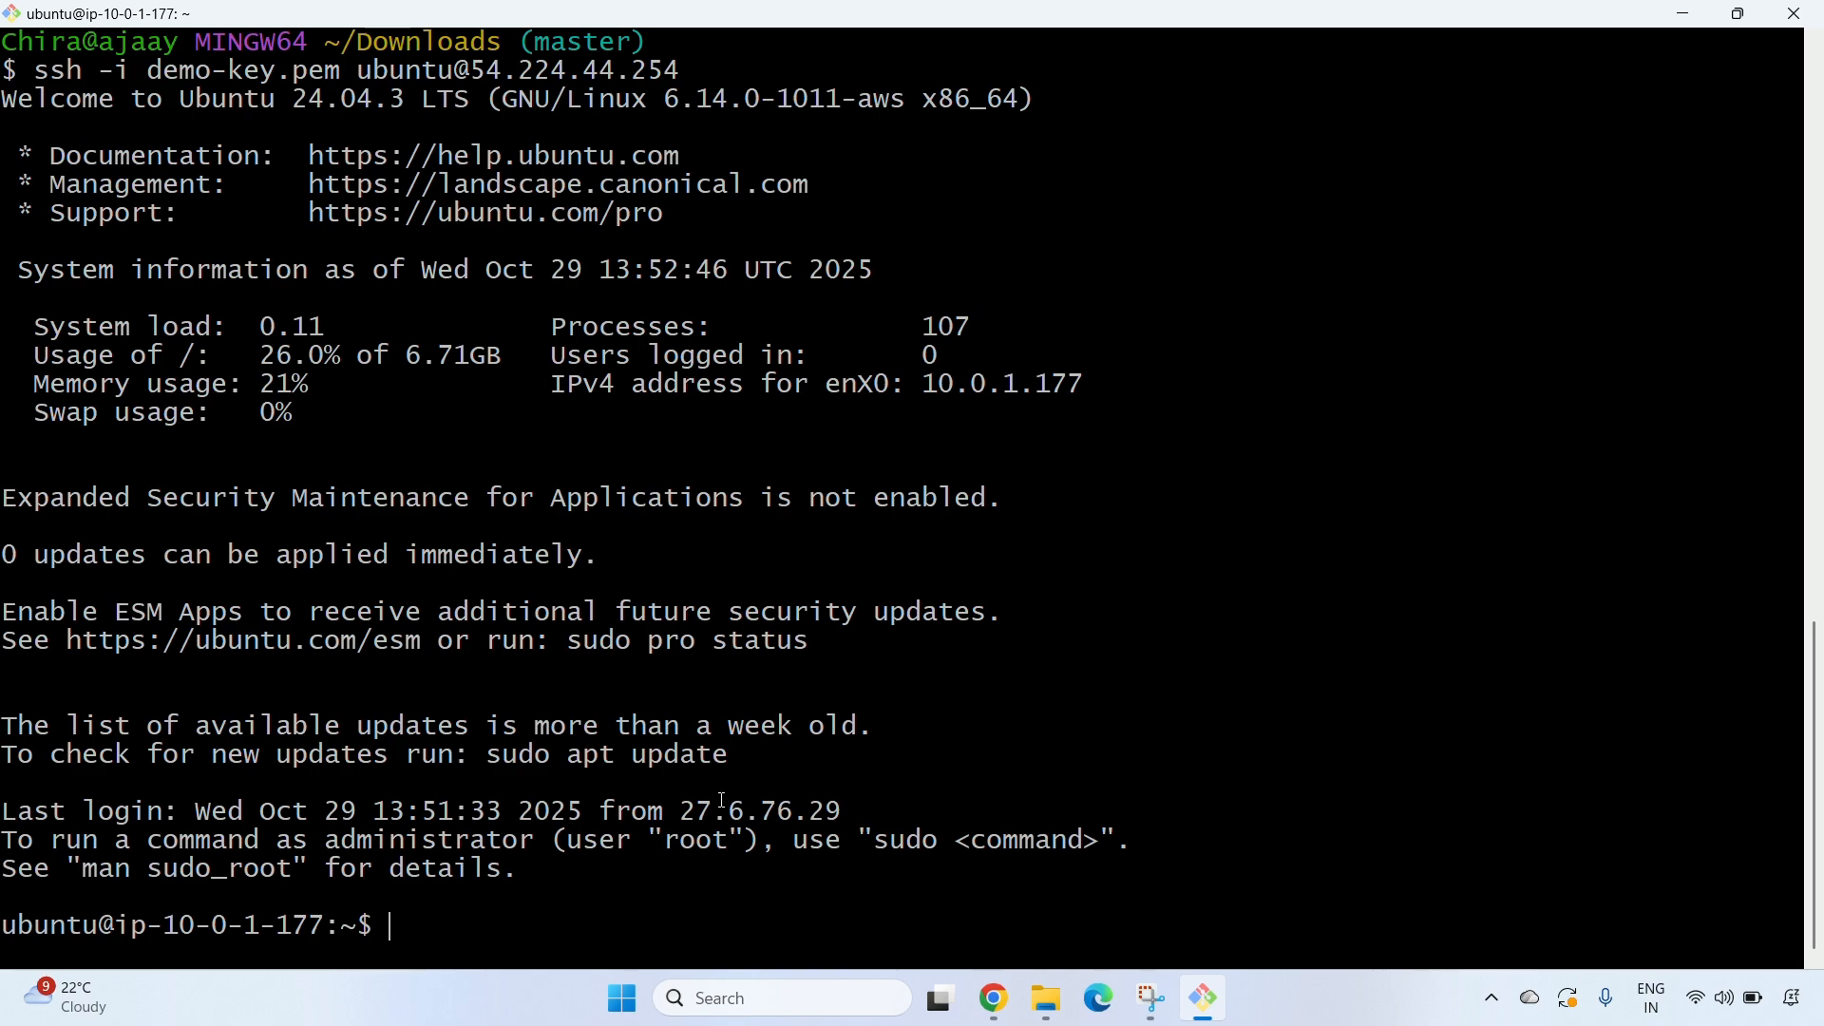
Install nginx on public vm with "sudo apt install nginx -y" and check its installed version.
key("ctrl+l")
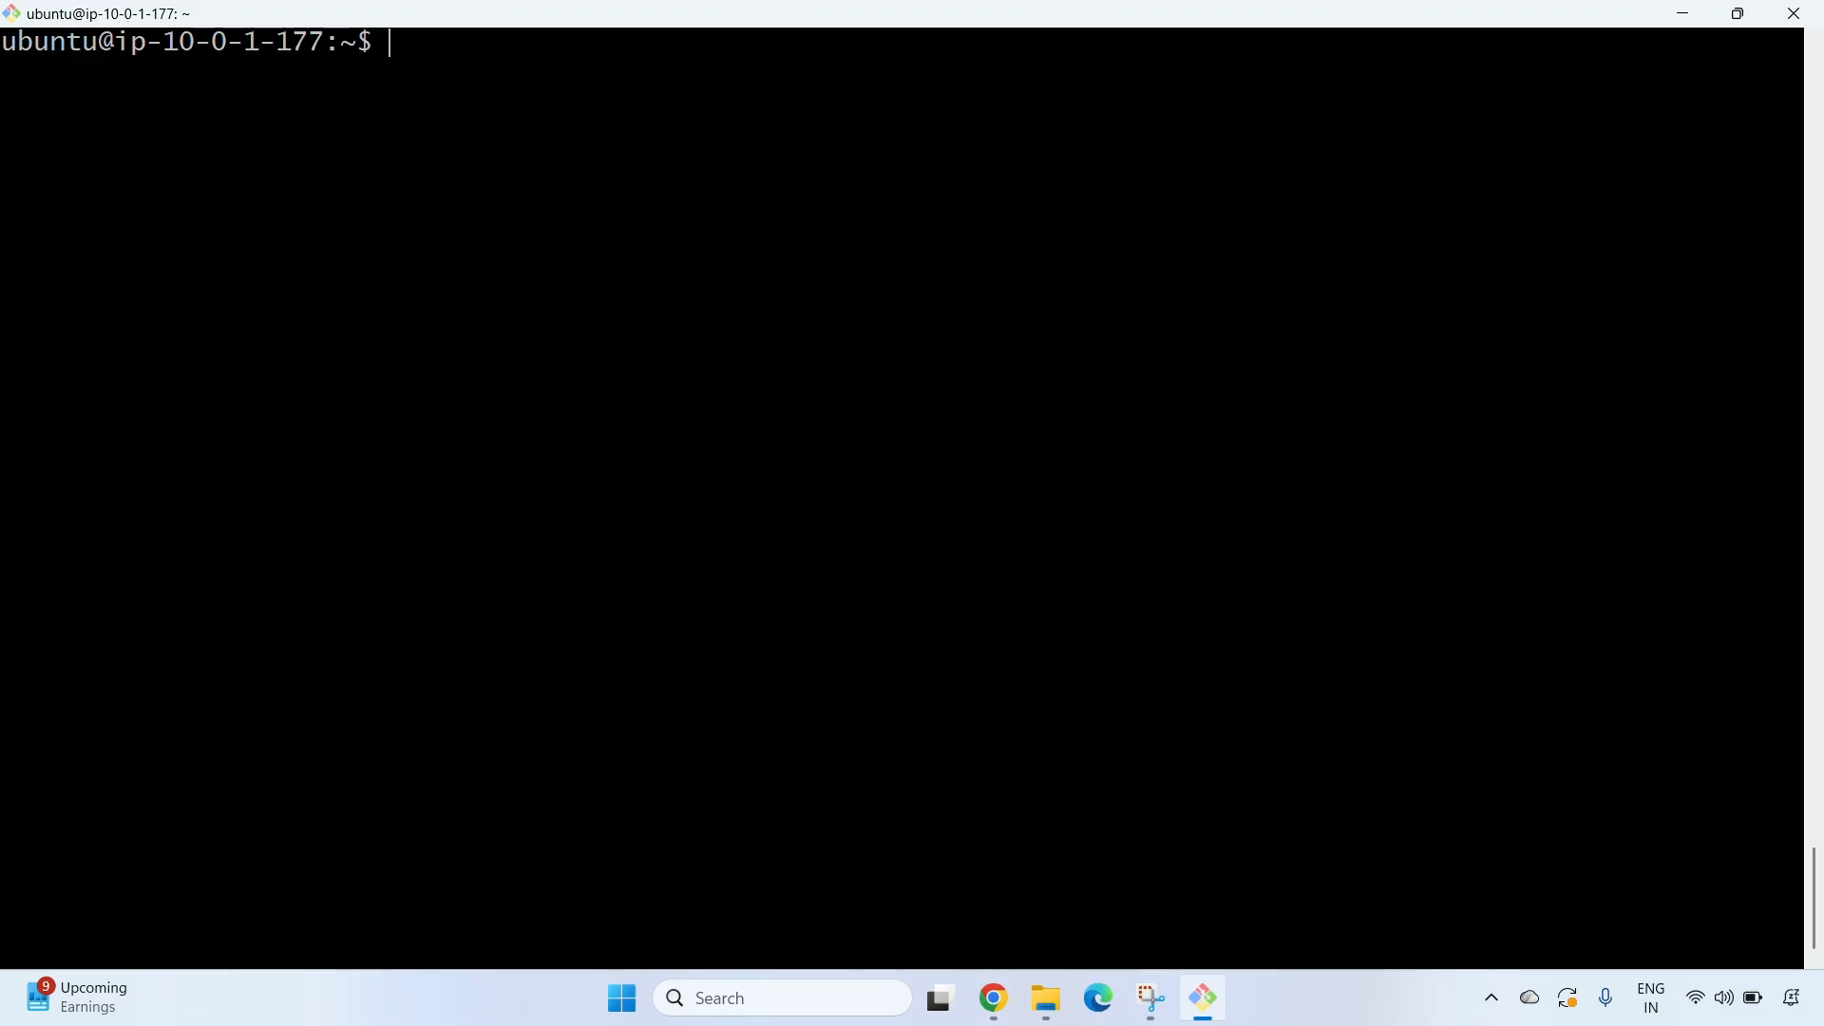
type("sudo apt insta")
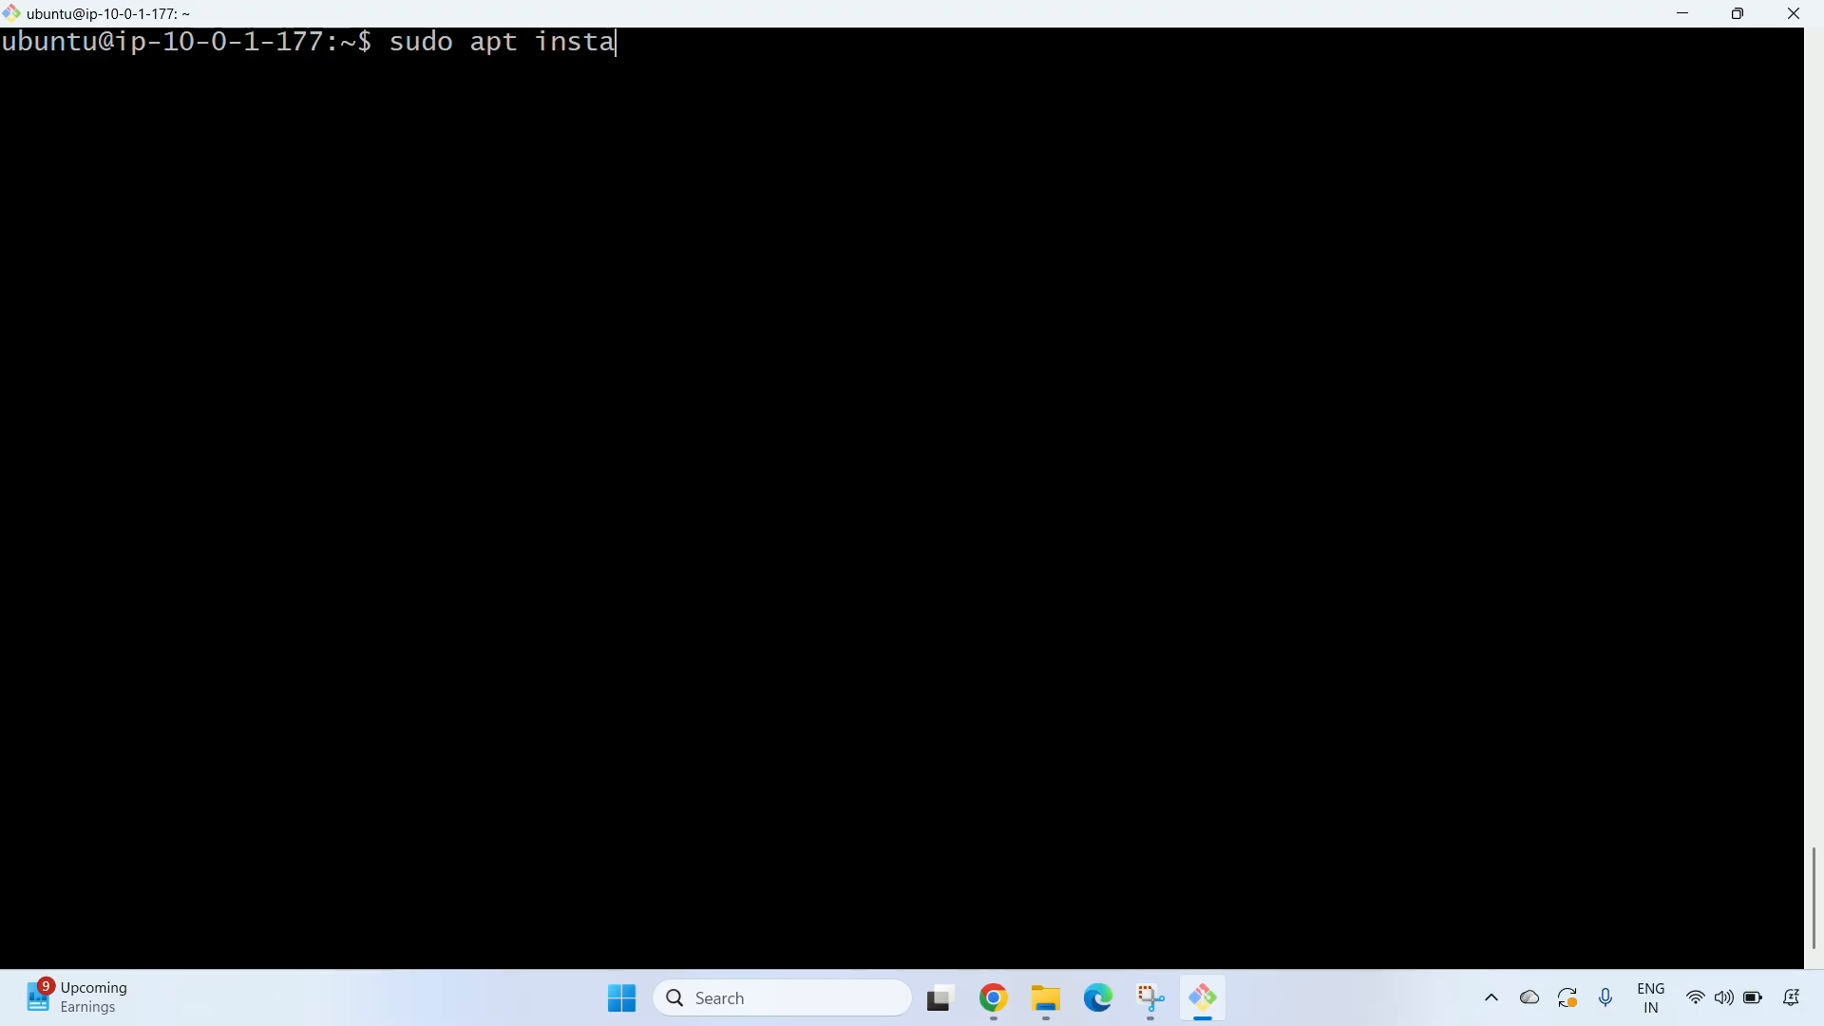
type("ll nginx -y")
key("Return")
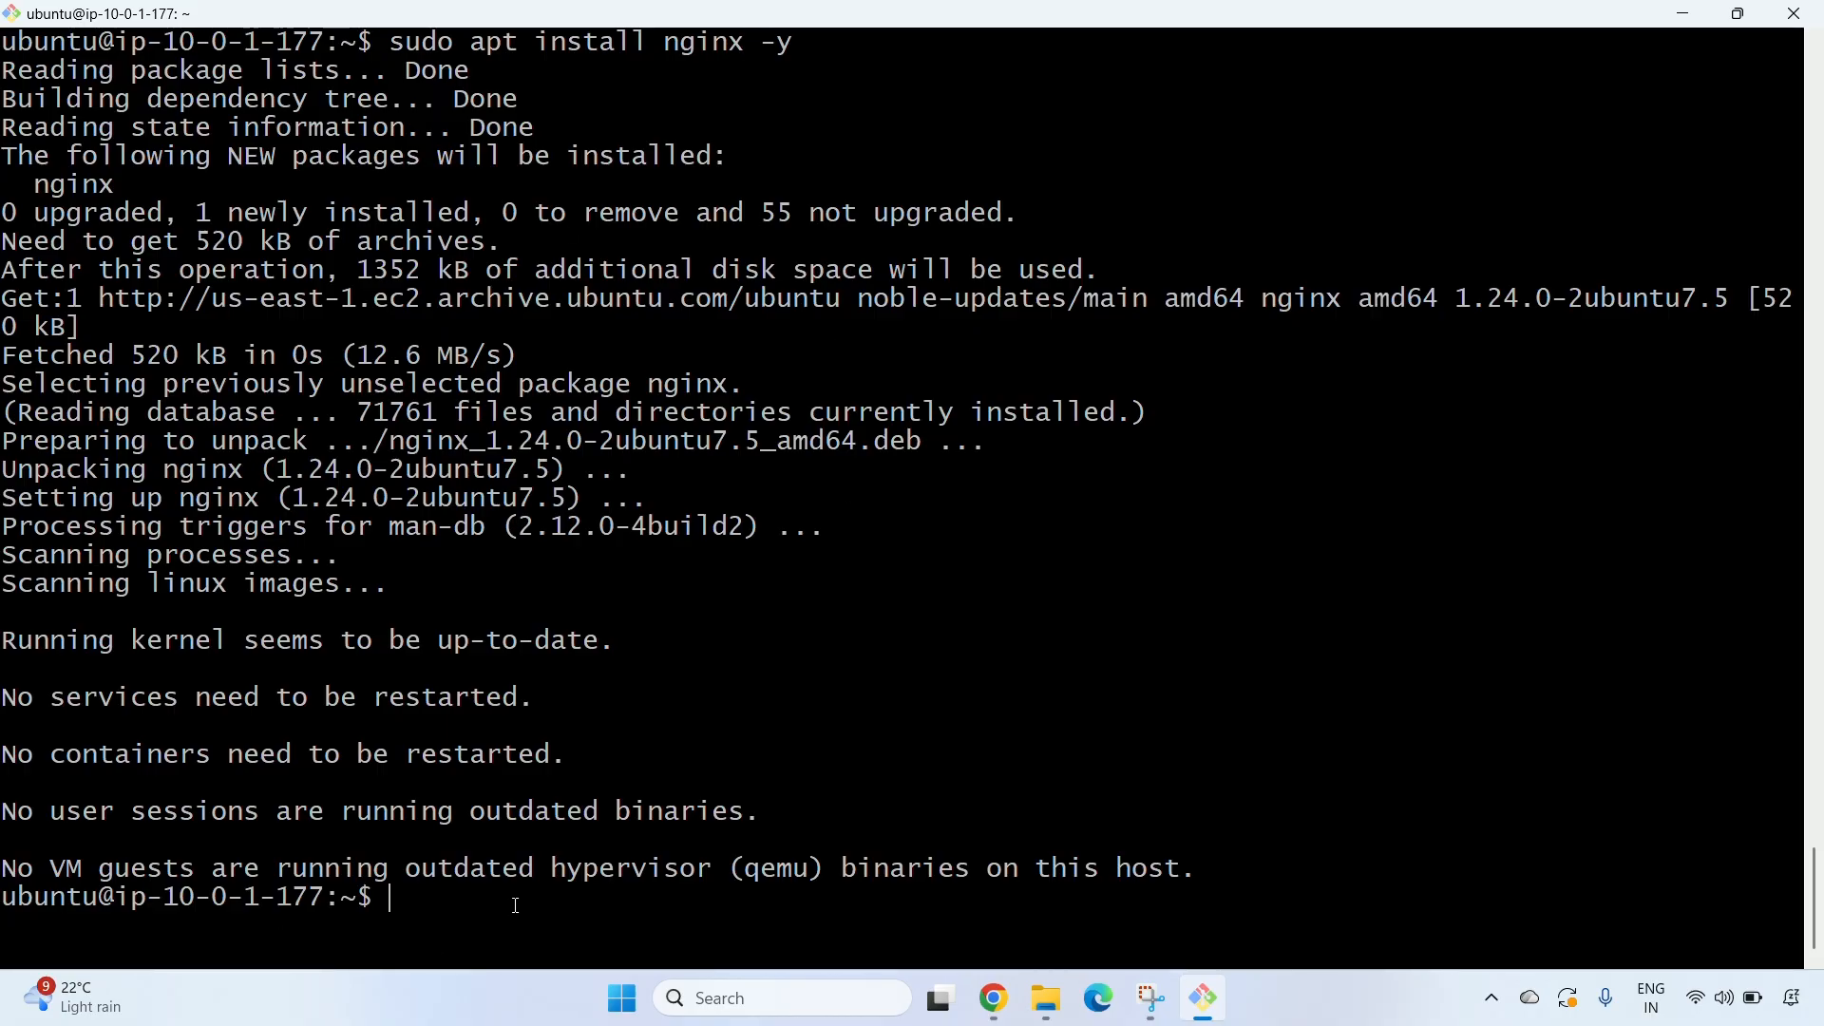
type("nginx -version")
key("Return")
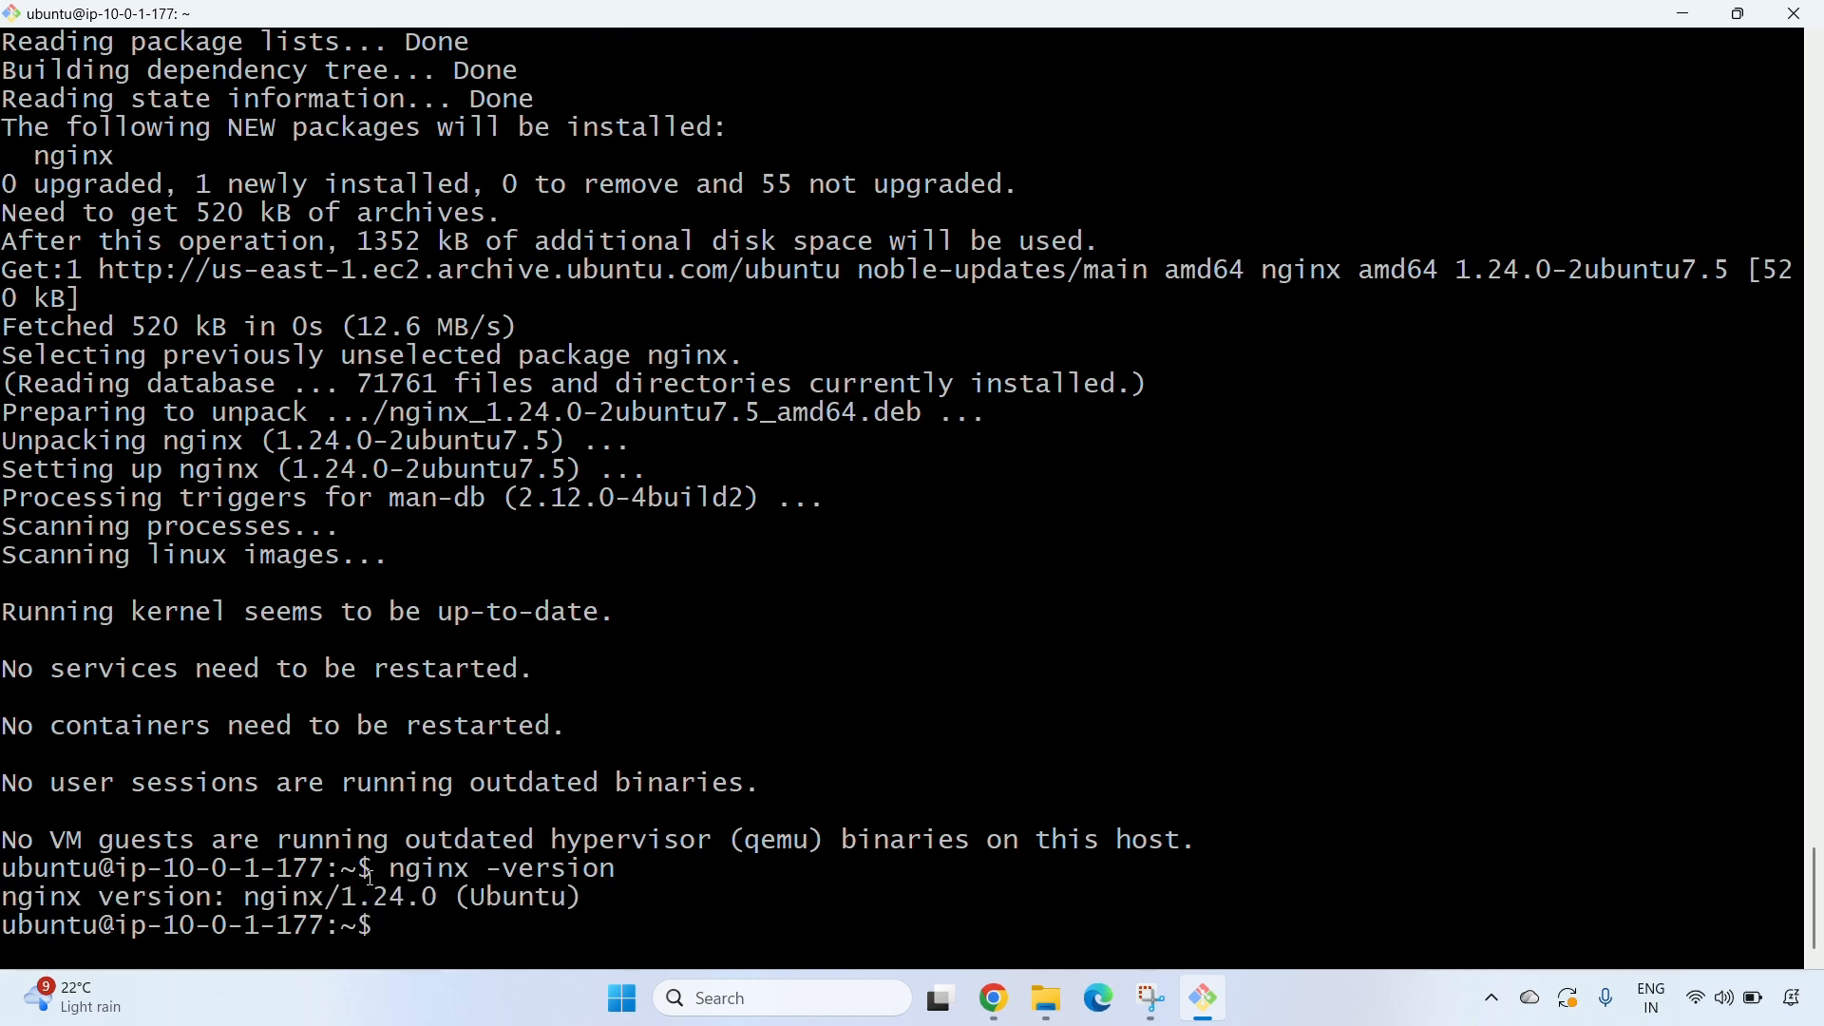
Switch to Chrome, check public vm's public IPv4 address in a new browser tab and return to the instances list.
key("alt+Tab")
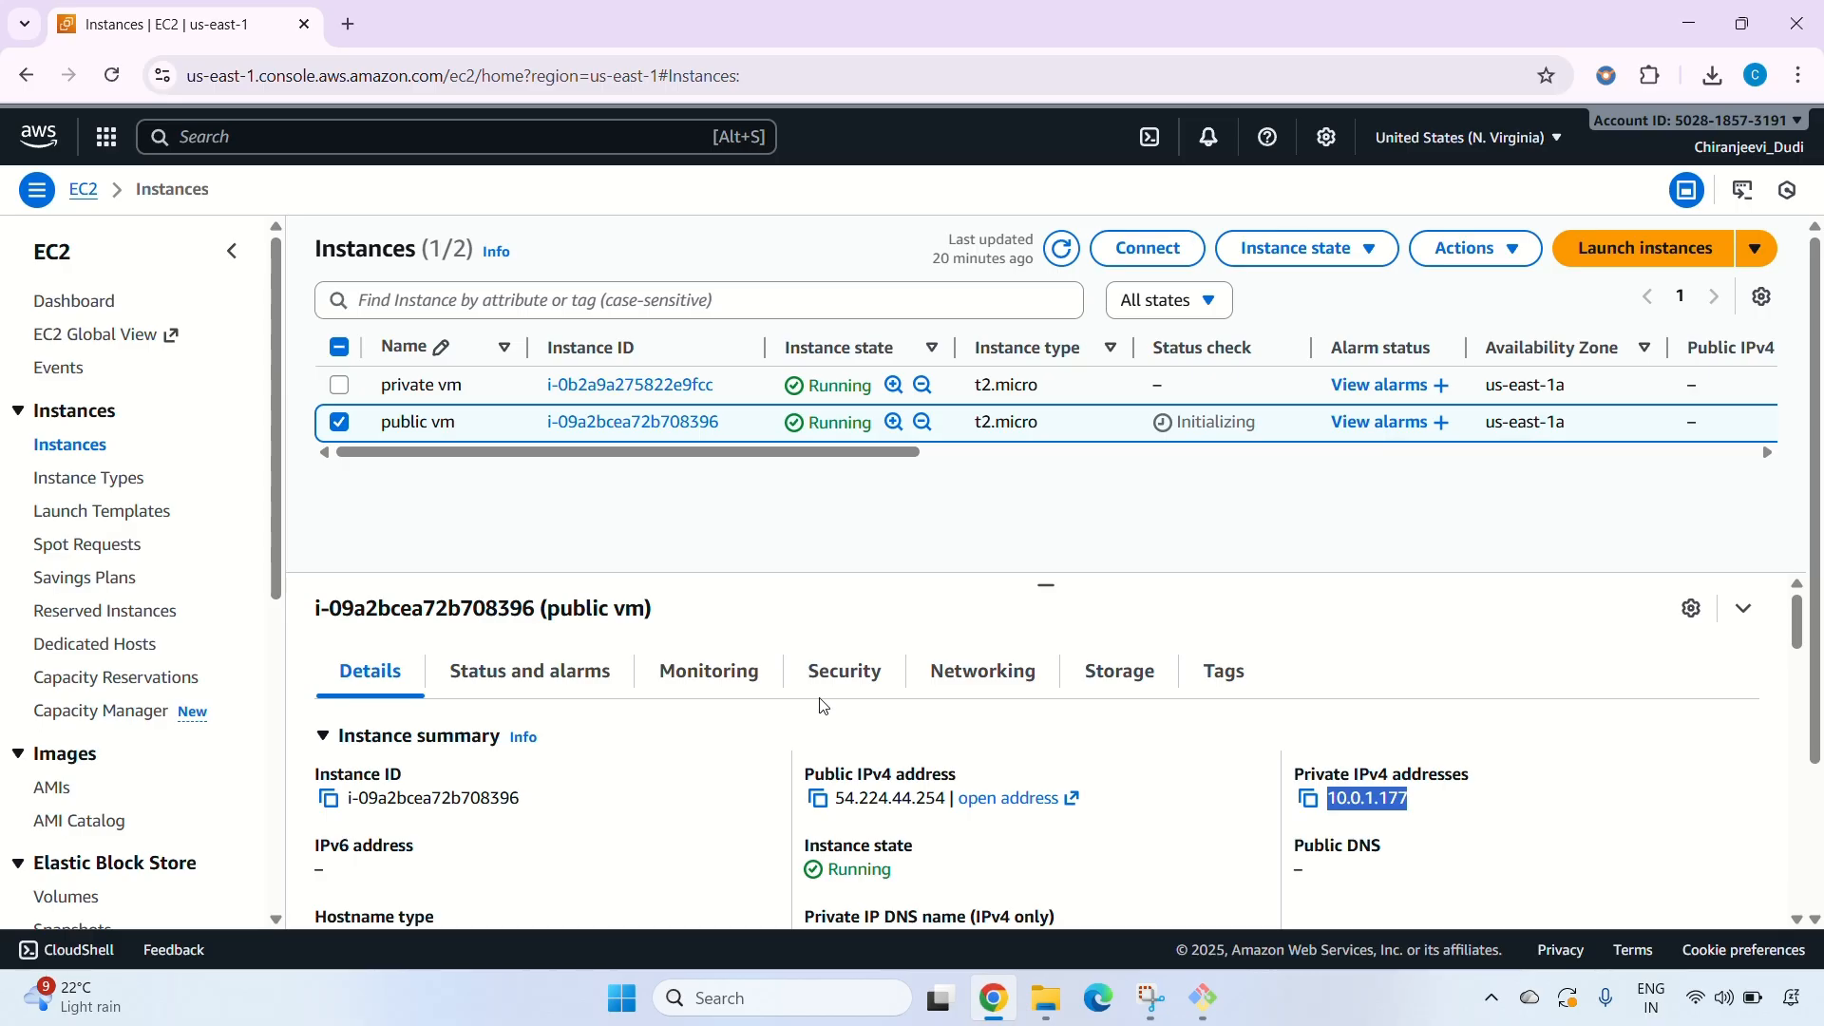
left_click(818, 794)
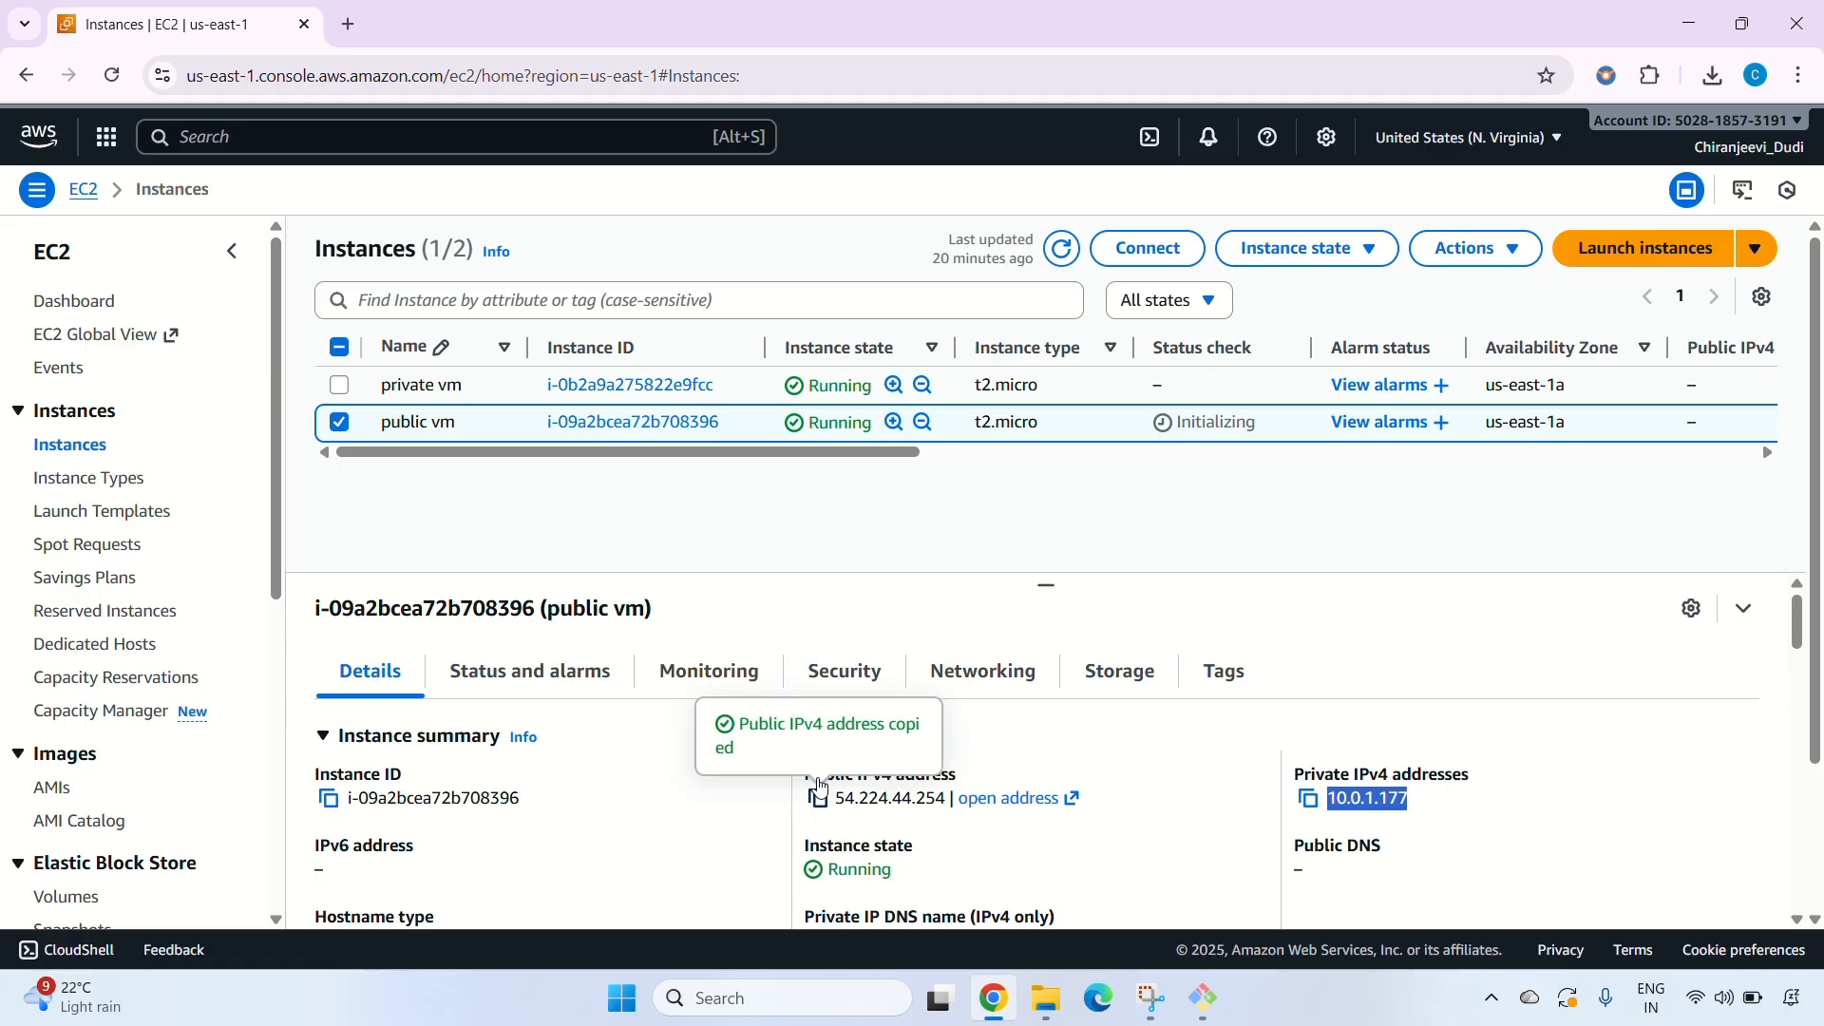
key("ctrl+t")
key("ctrl+v")
key("Return")
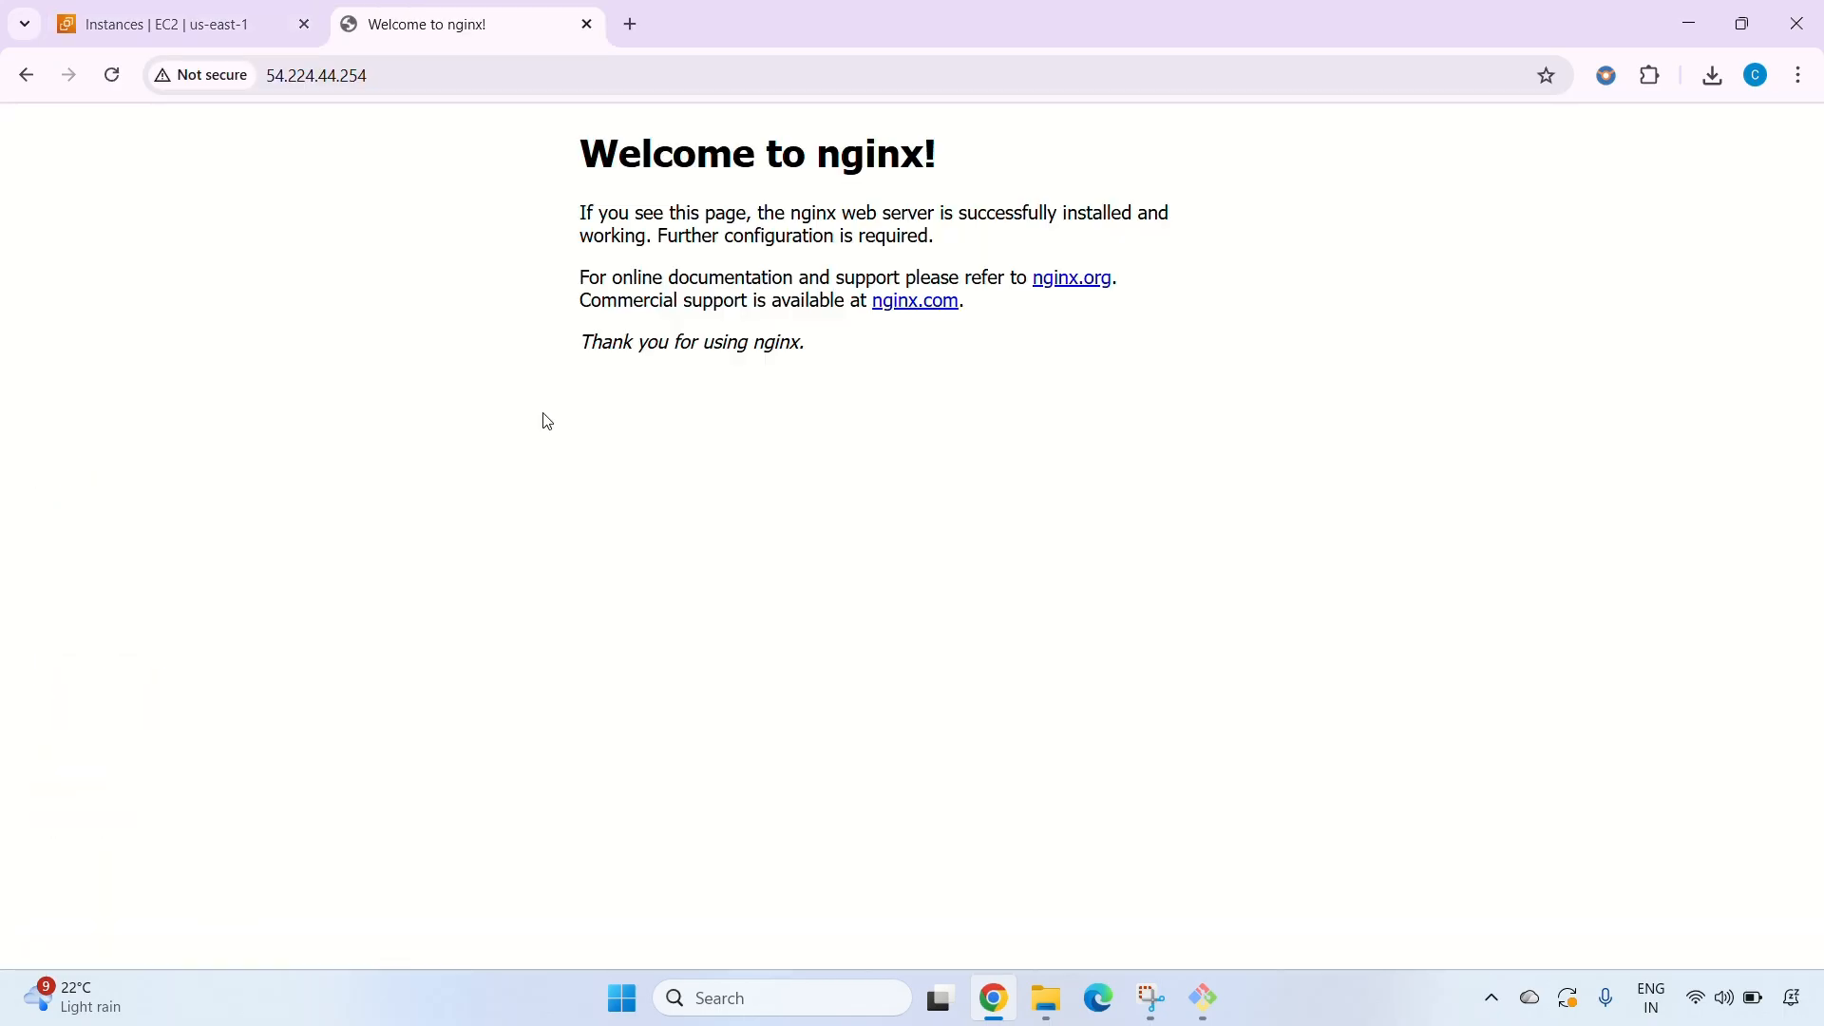
key("ctrl+shift+Tab")
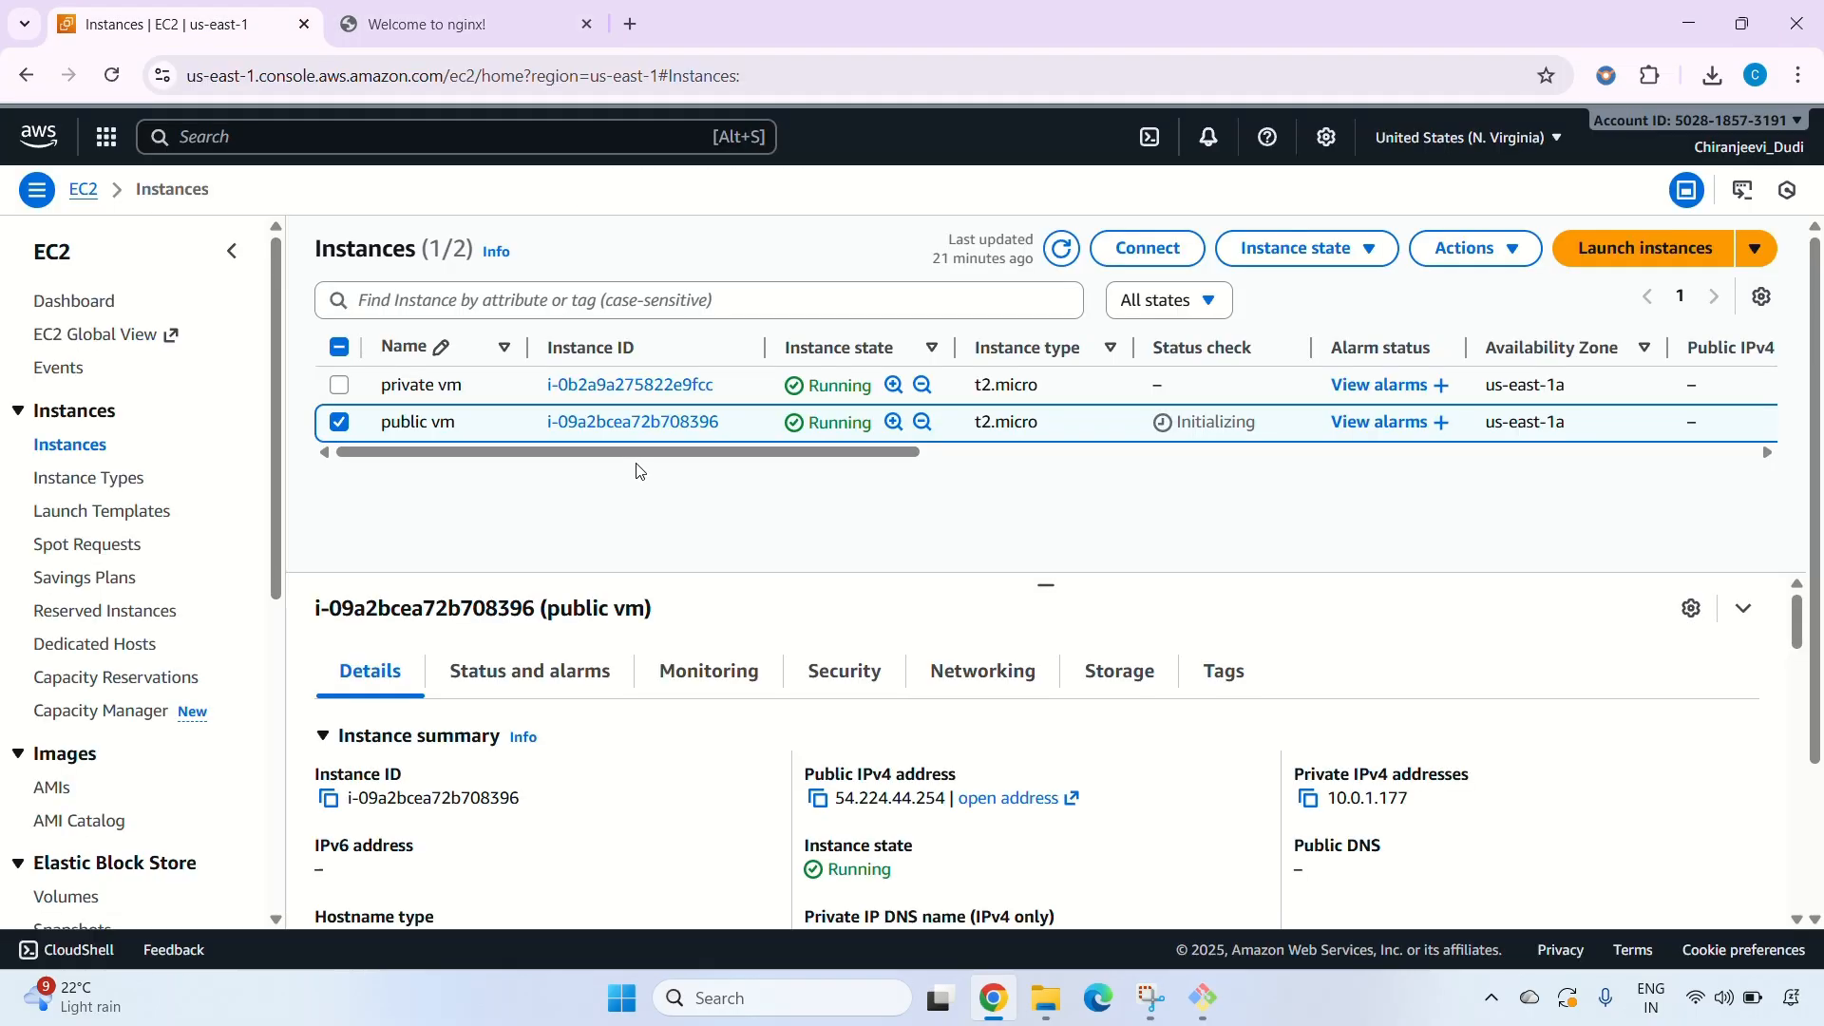
Switch back to the terminal and exit the SSH session on public vm.
key("alt+Tab")
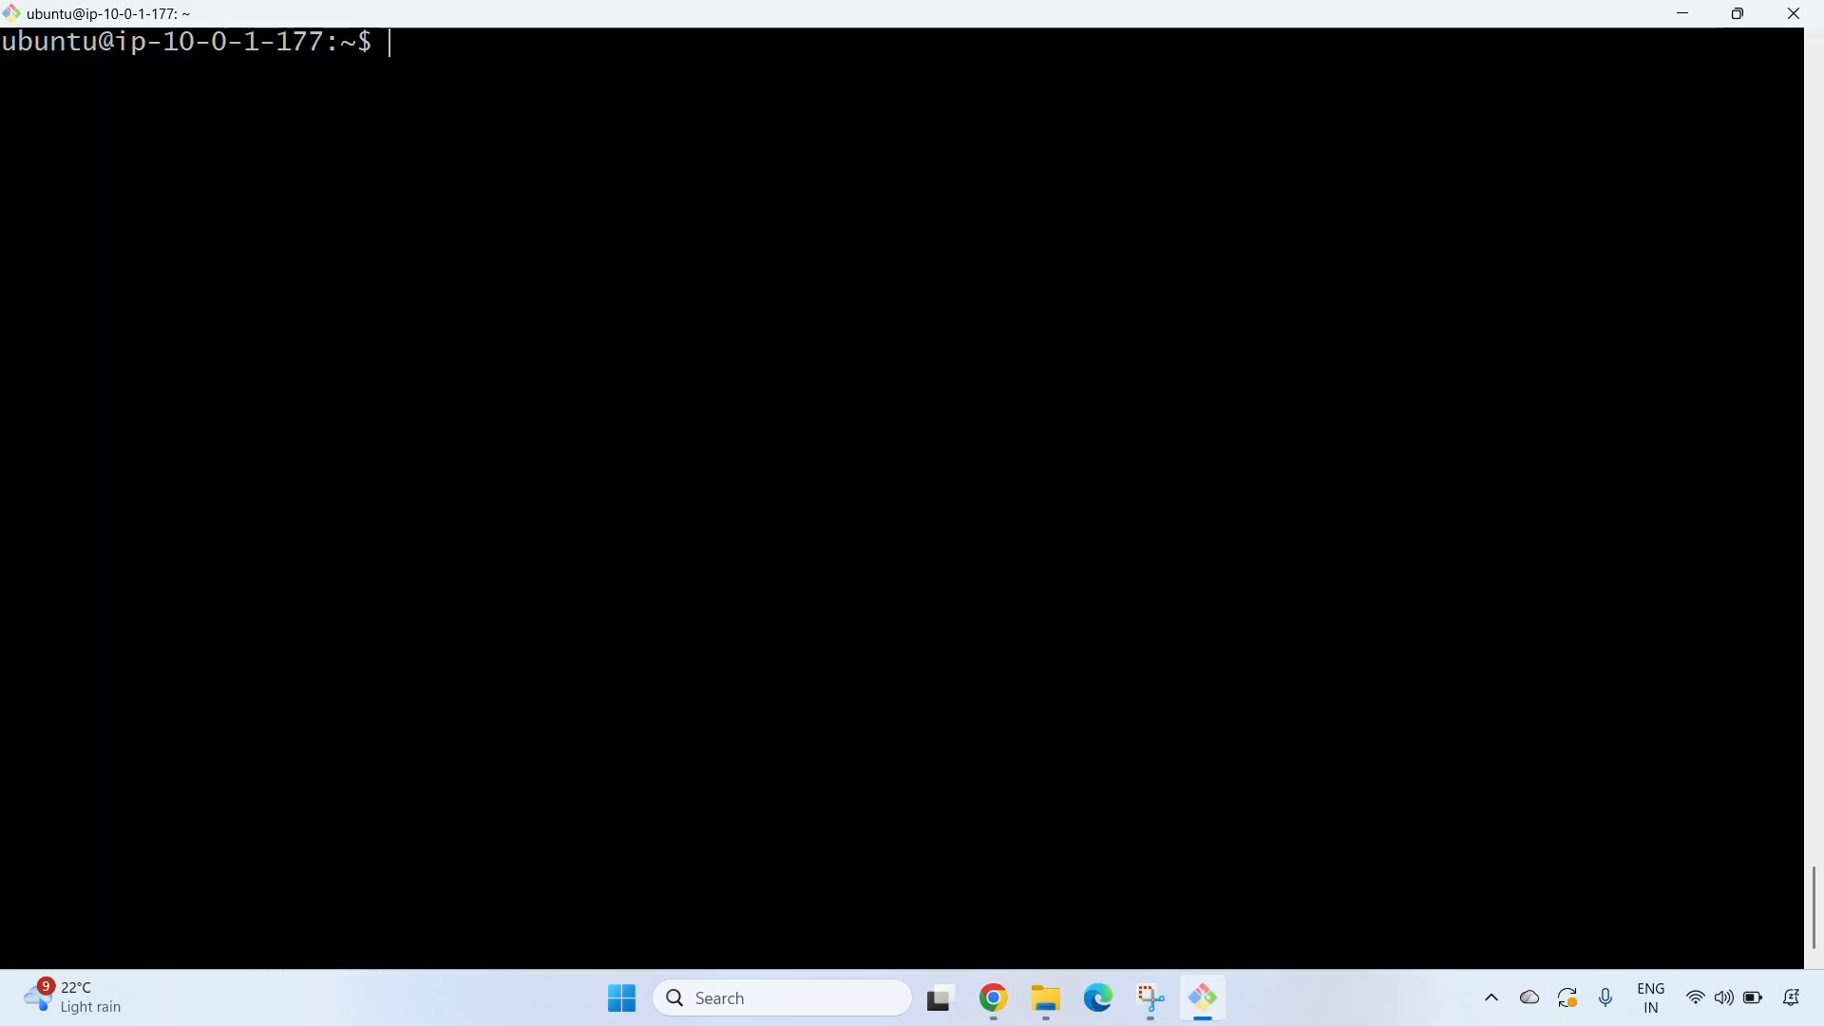
type("exit")
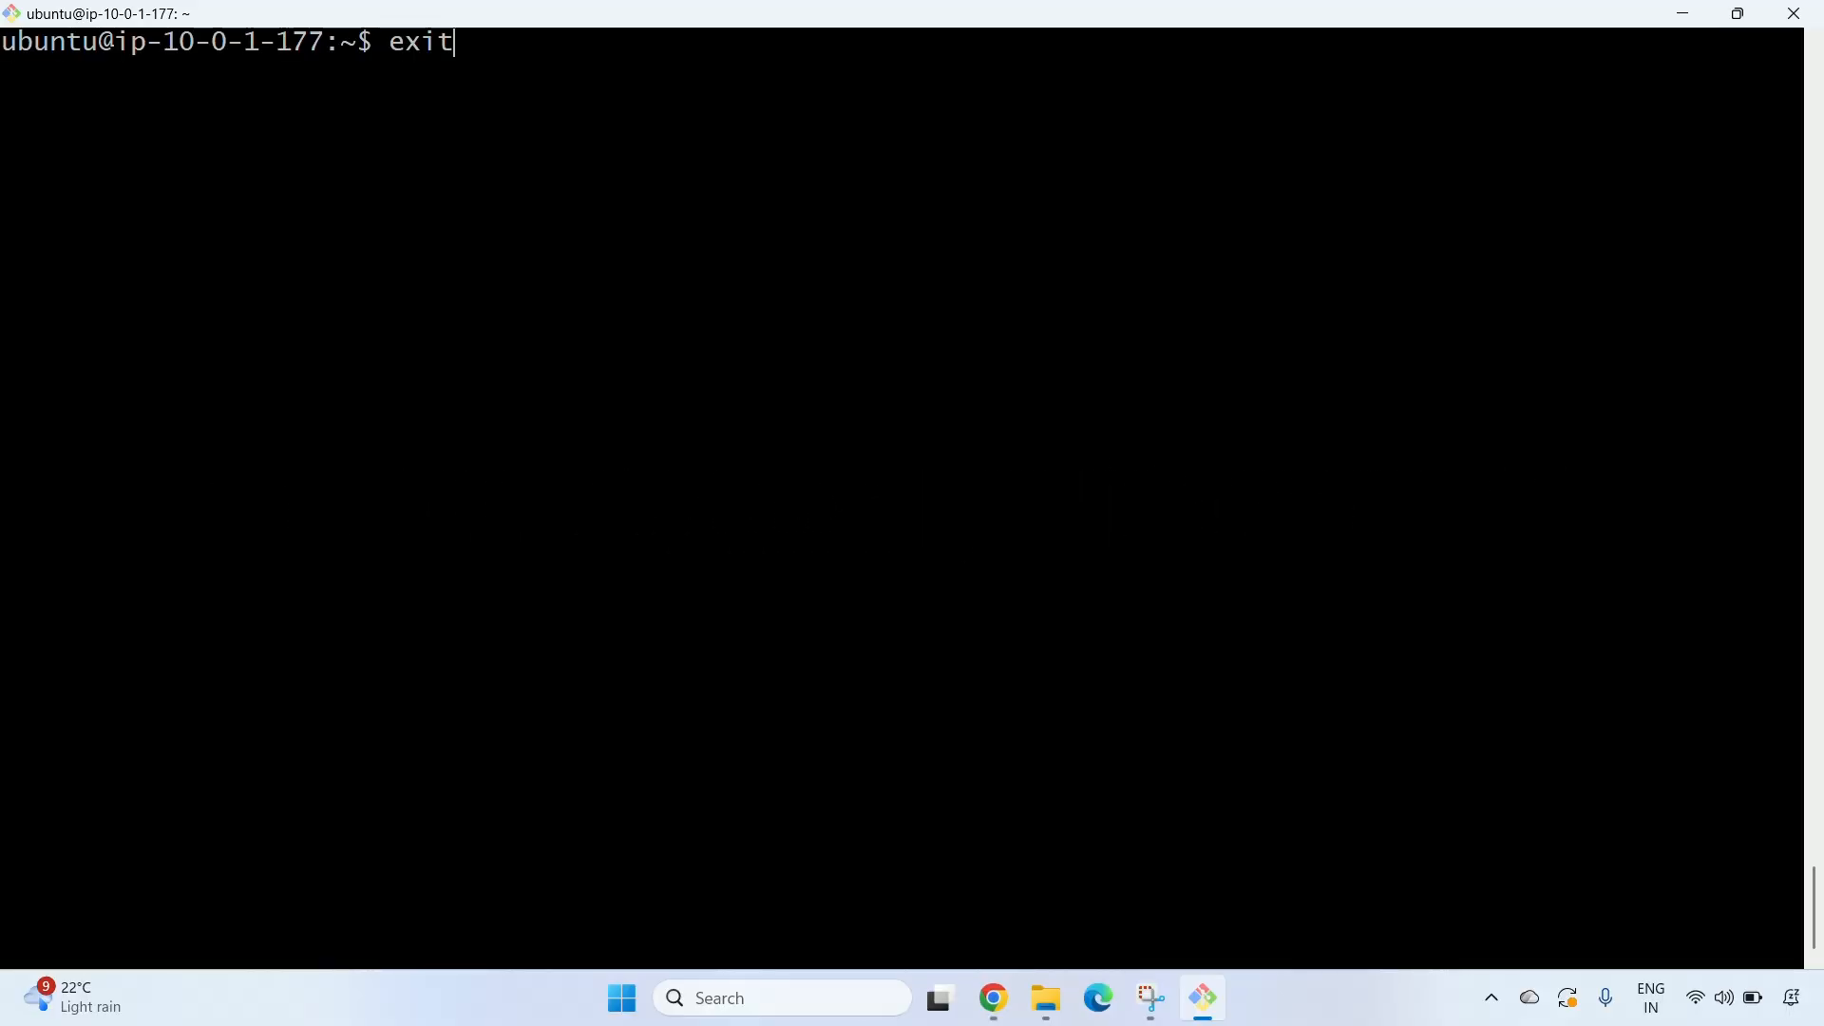
key("Return")
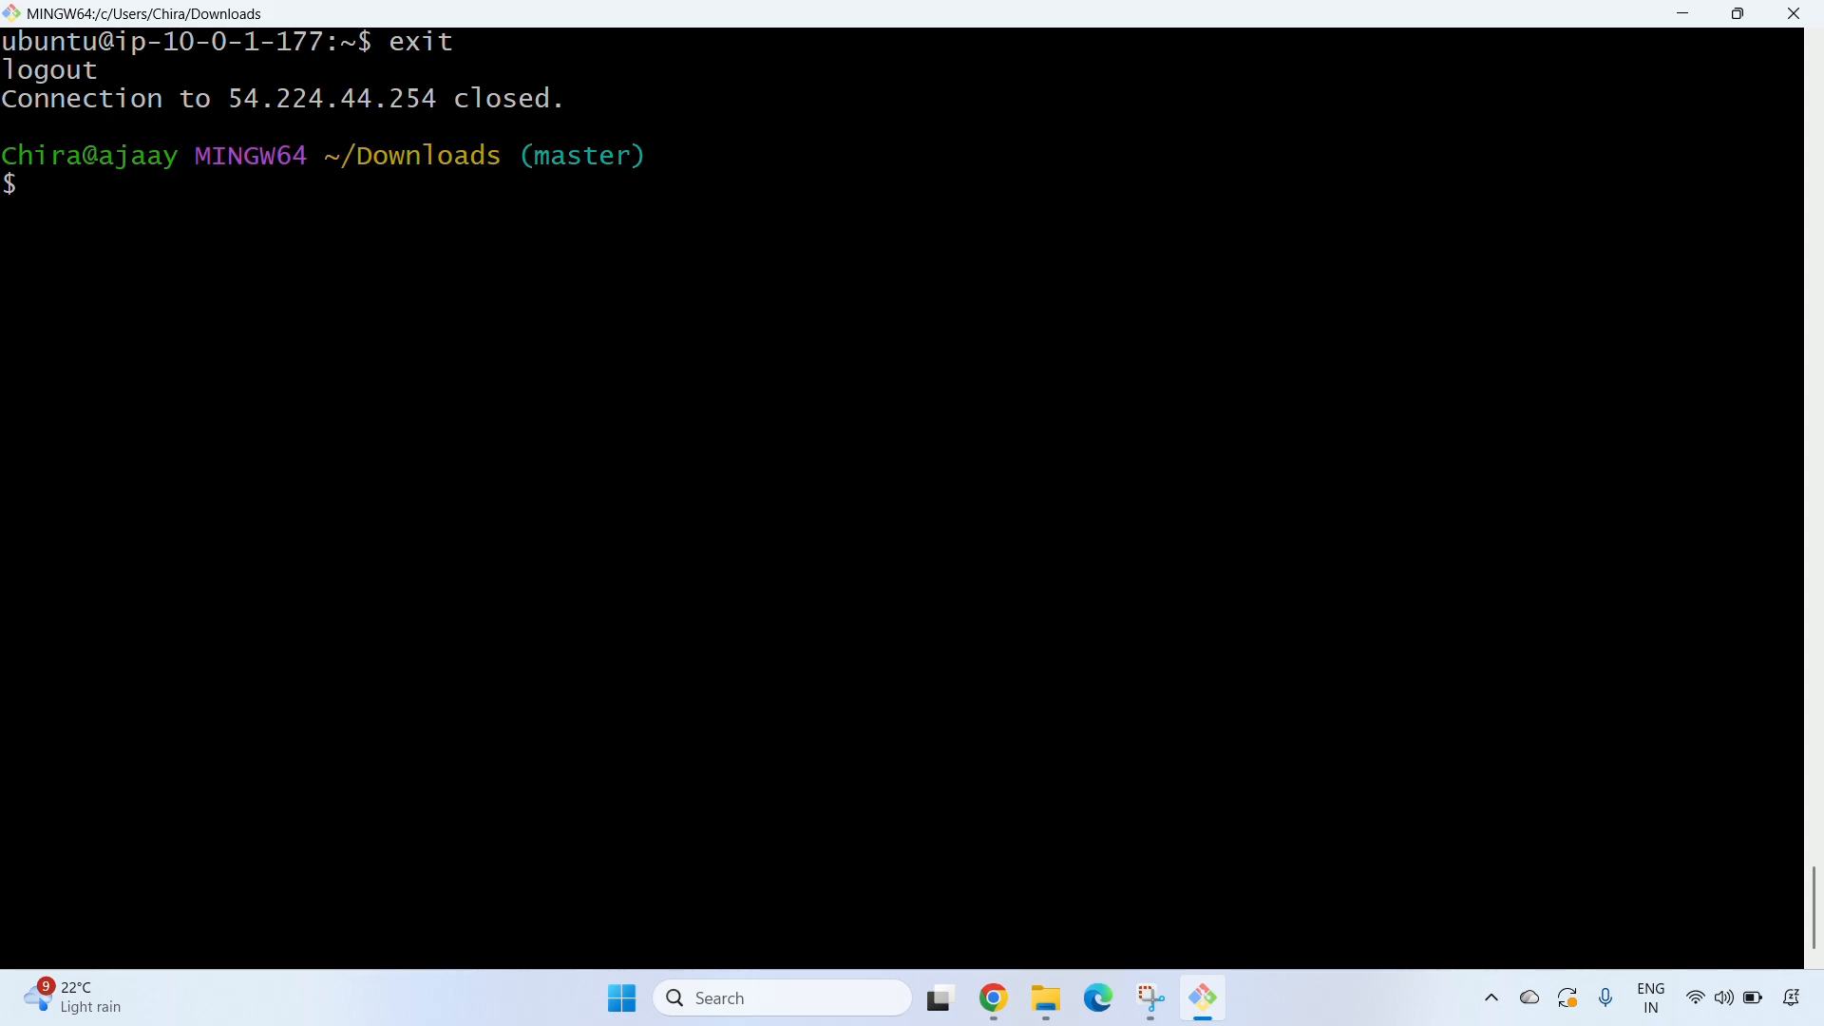
Print the contents of demo-key.pem and copy the whole private key, including its BEGIN and END lines.
type("cat demo")
key("Tab")
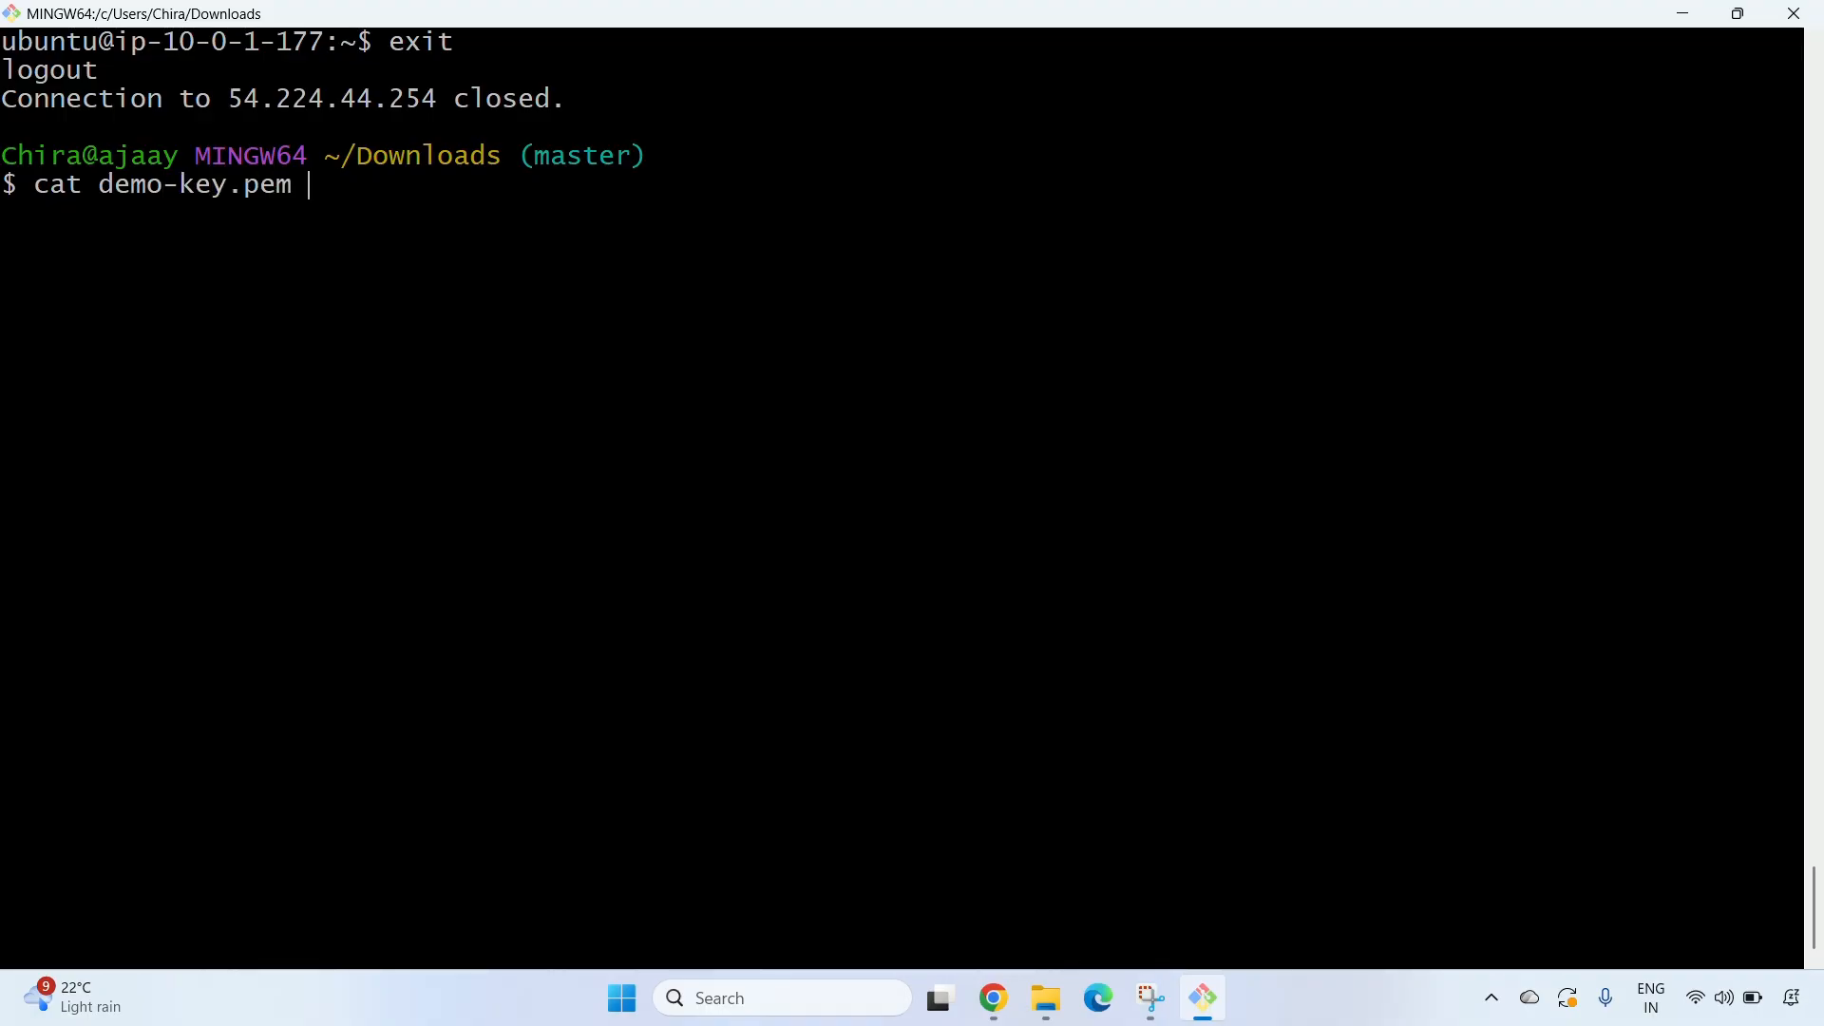
key("Return")
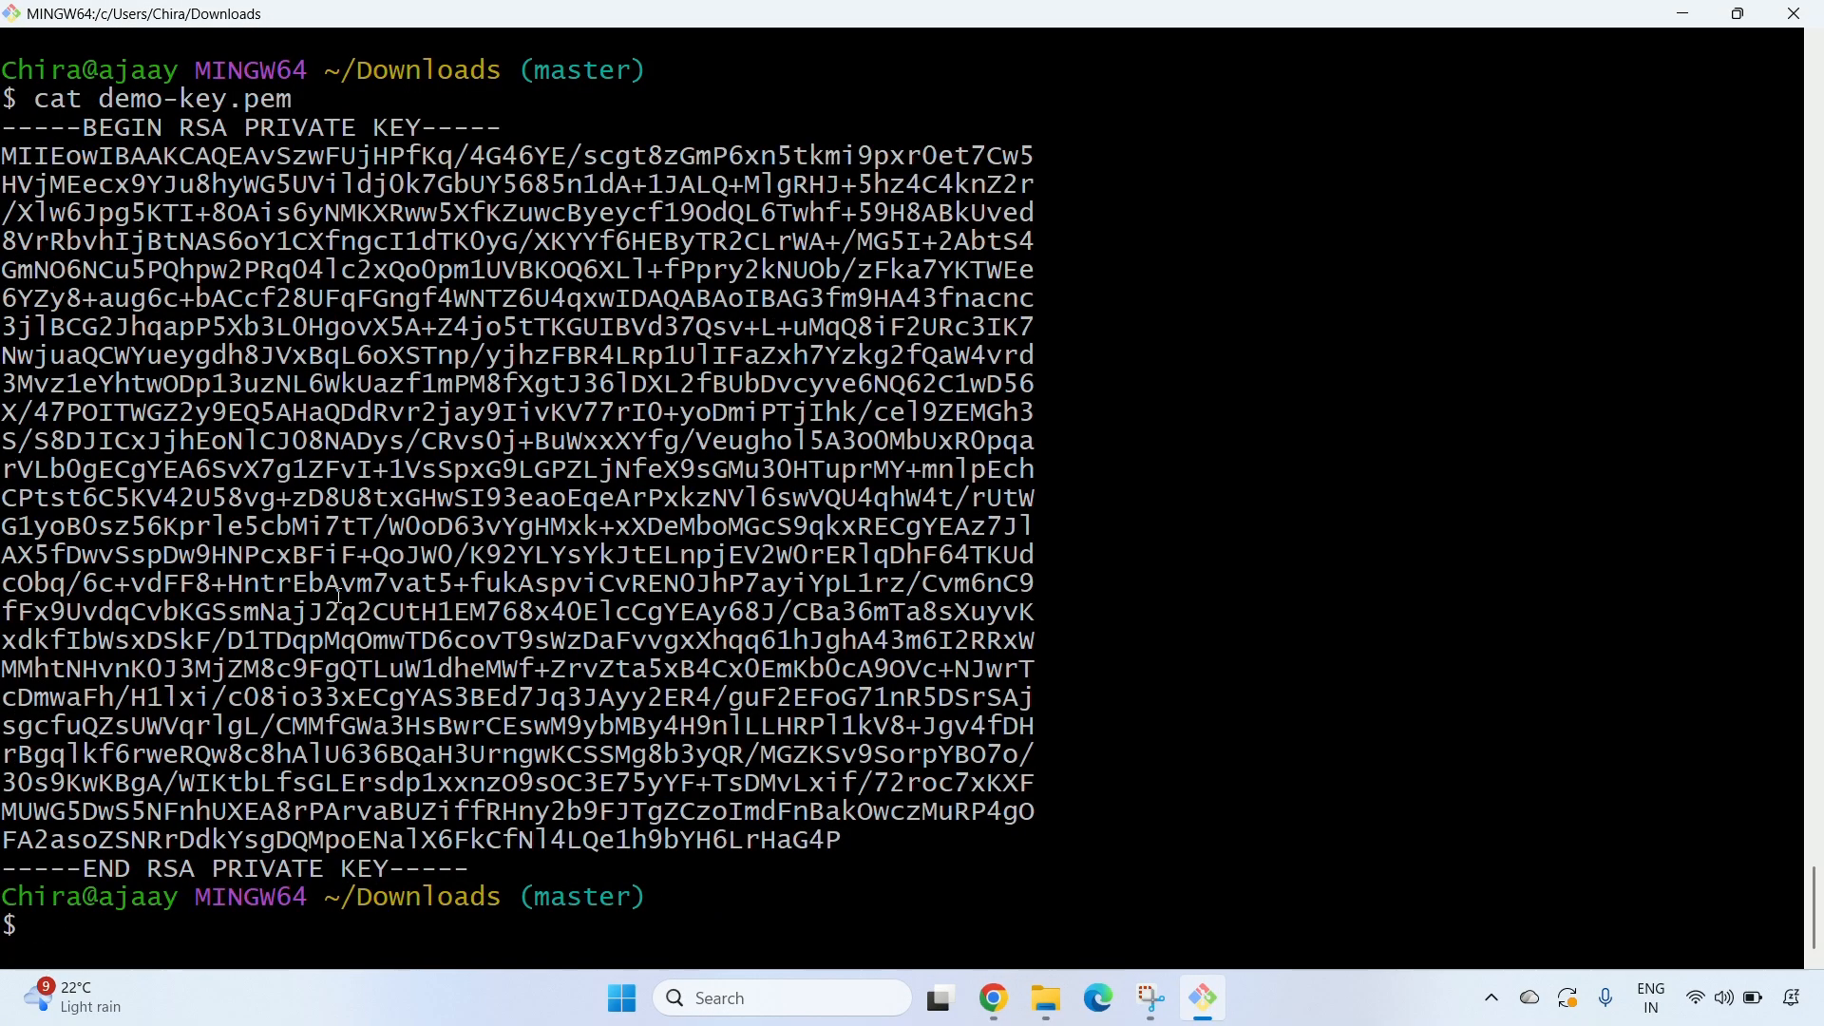
left_click_drag(2, 127, 470, 869)
right_click(345, 505)
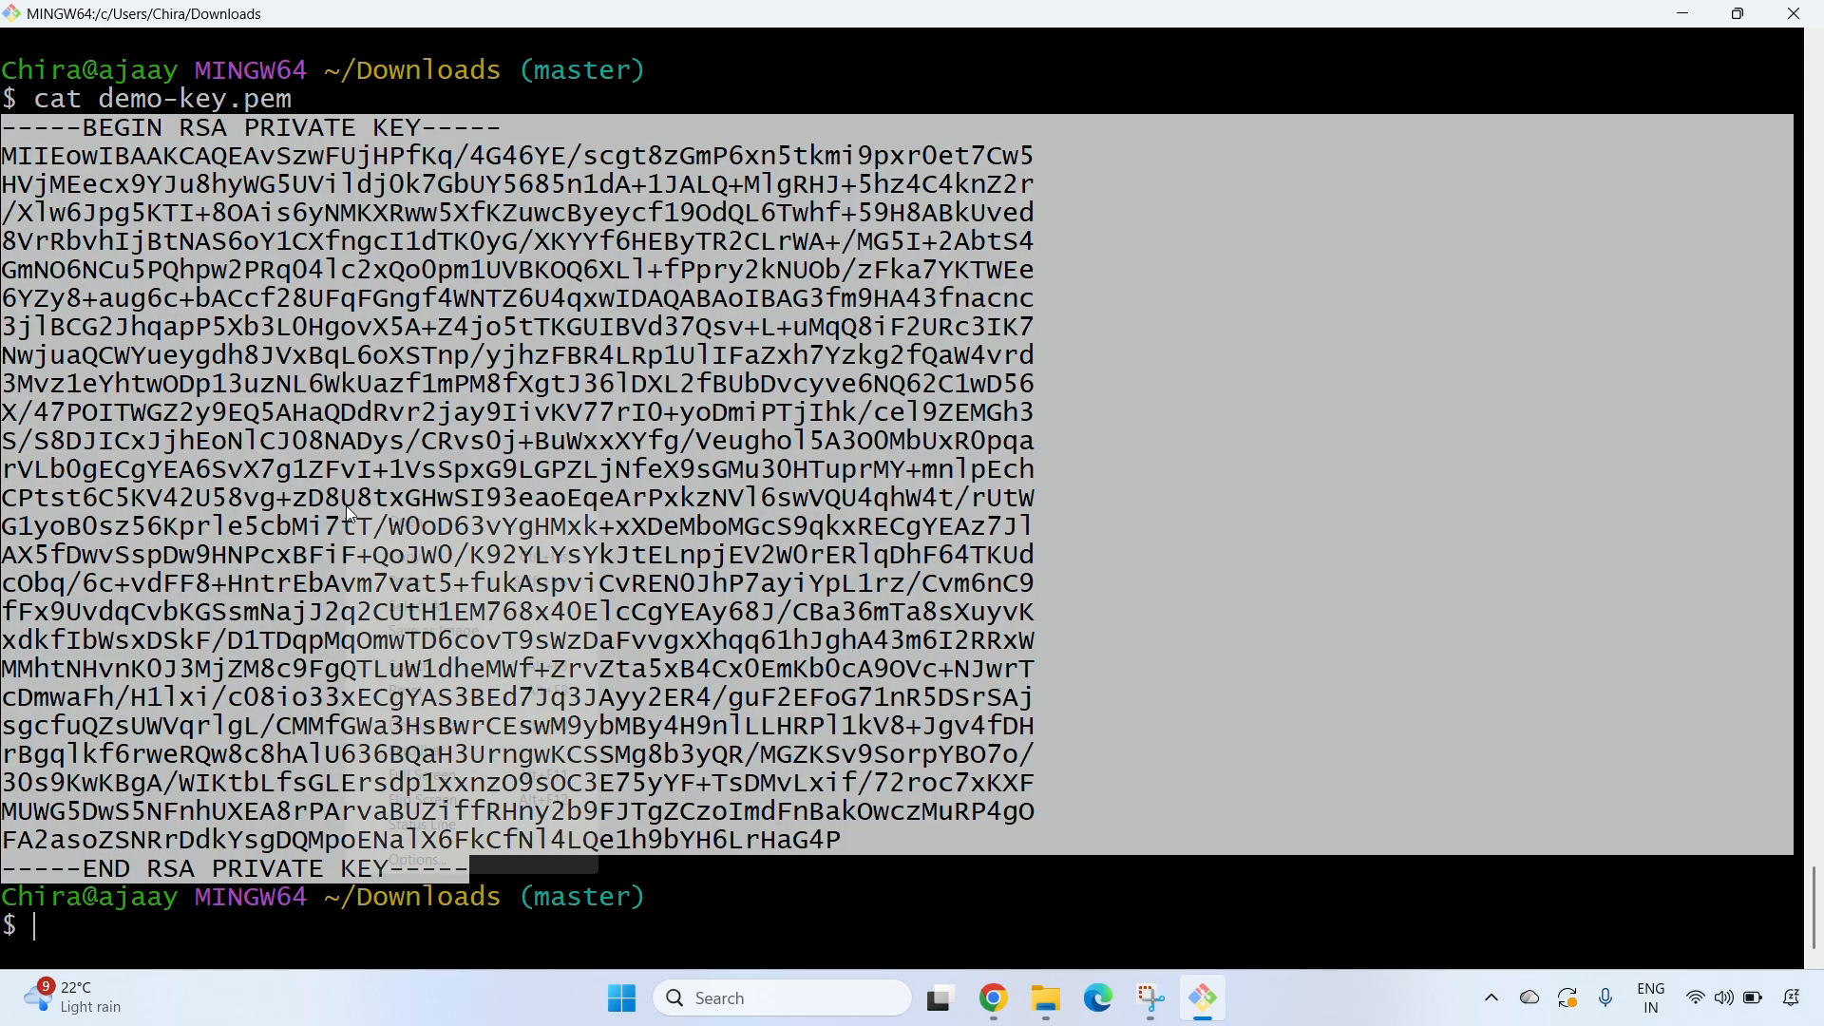
left_click(382, 546)
Reconnect to public vm over SSH with the earlier demo-key.pem command and clear the terminal.
key("Up")
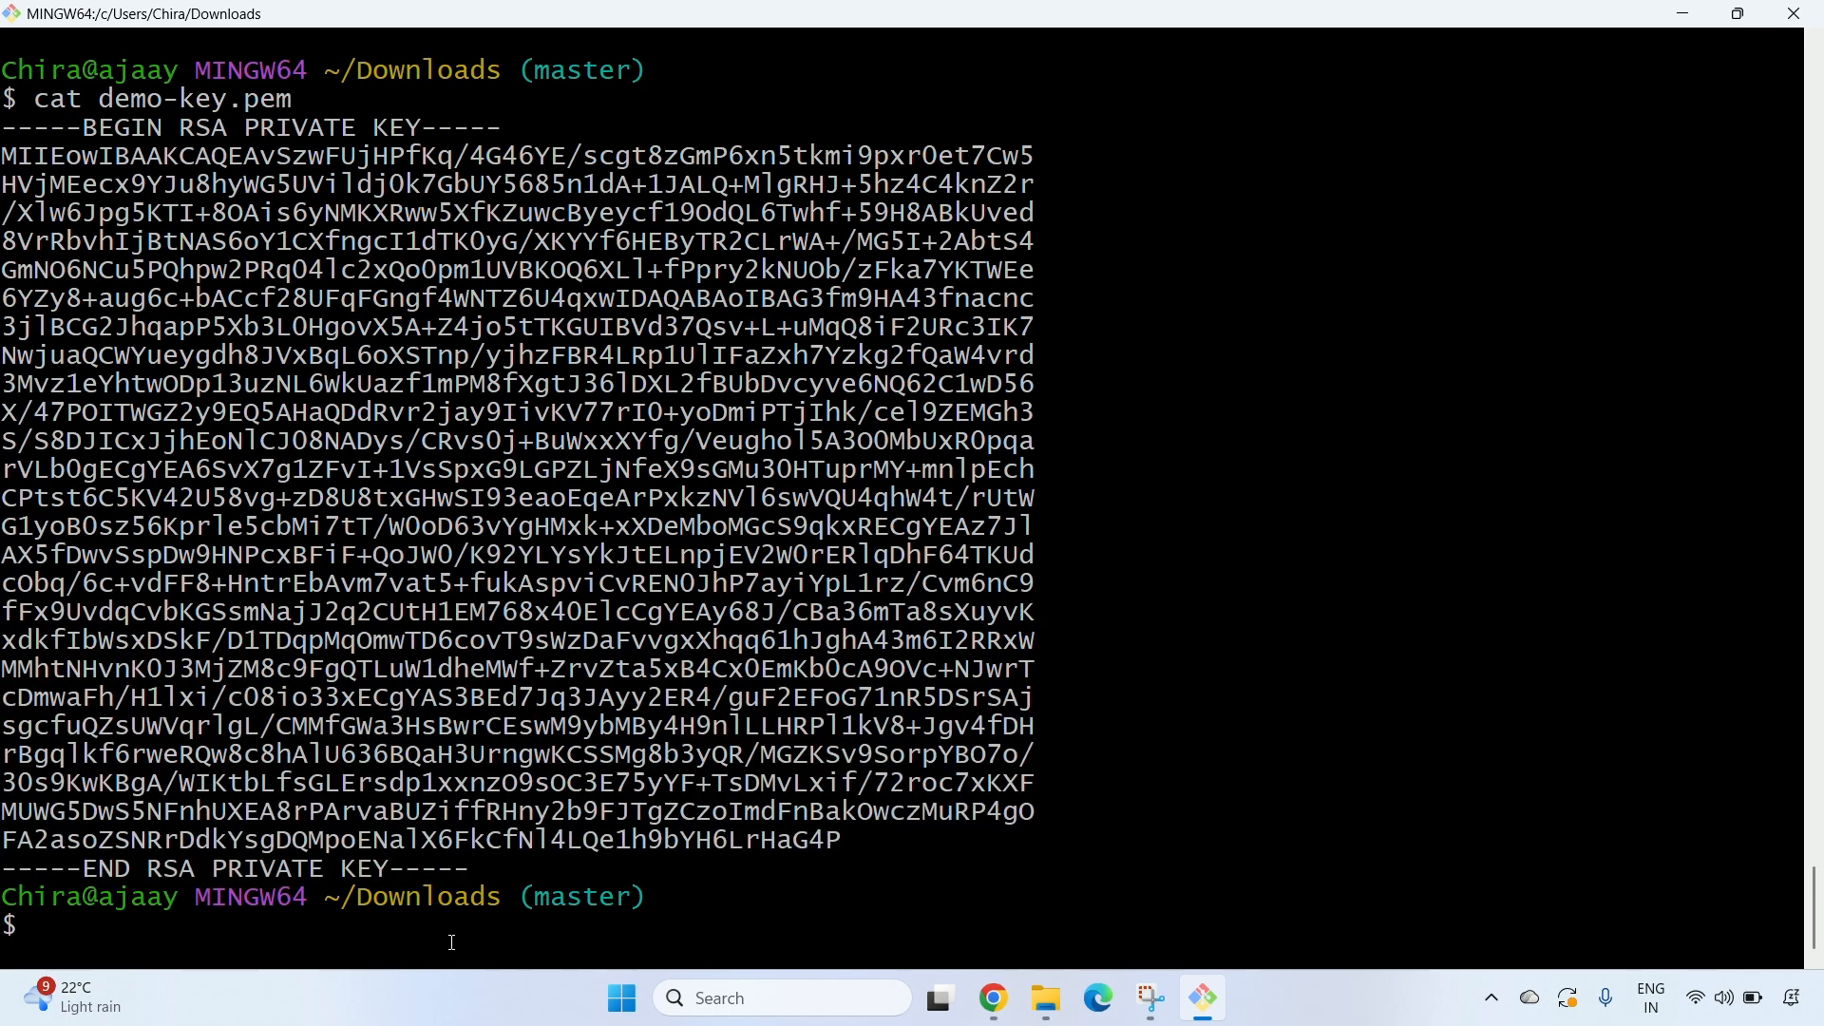
key("Up")
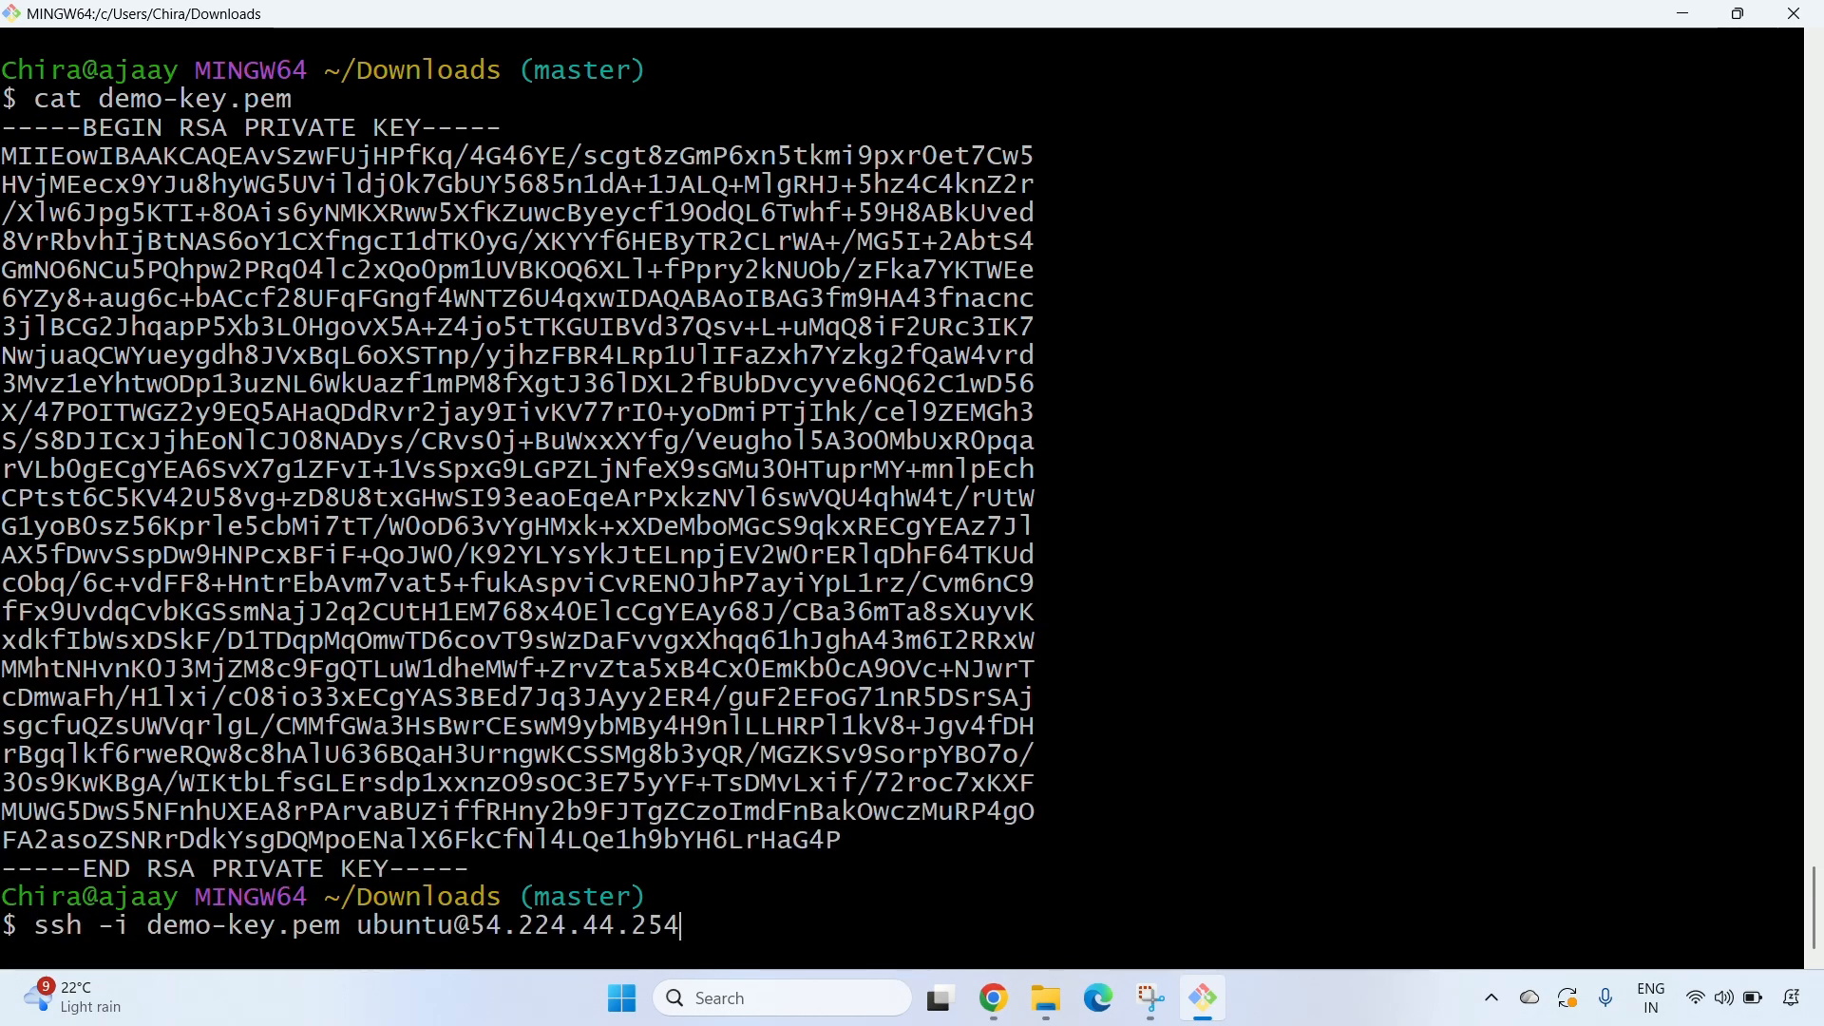
key("Return")
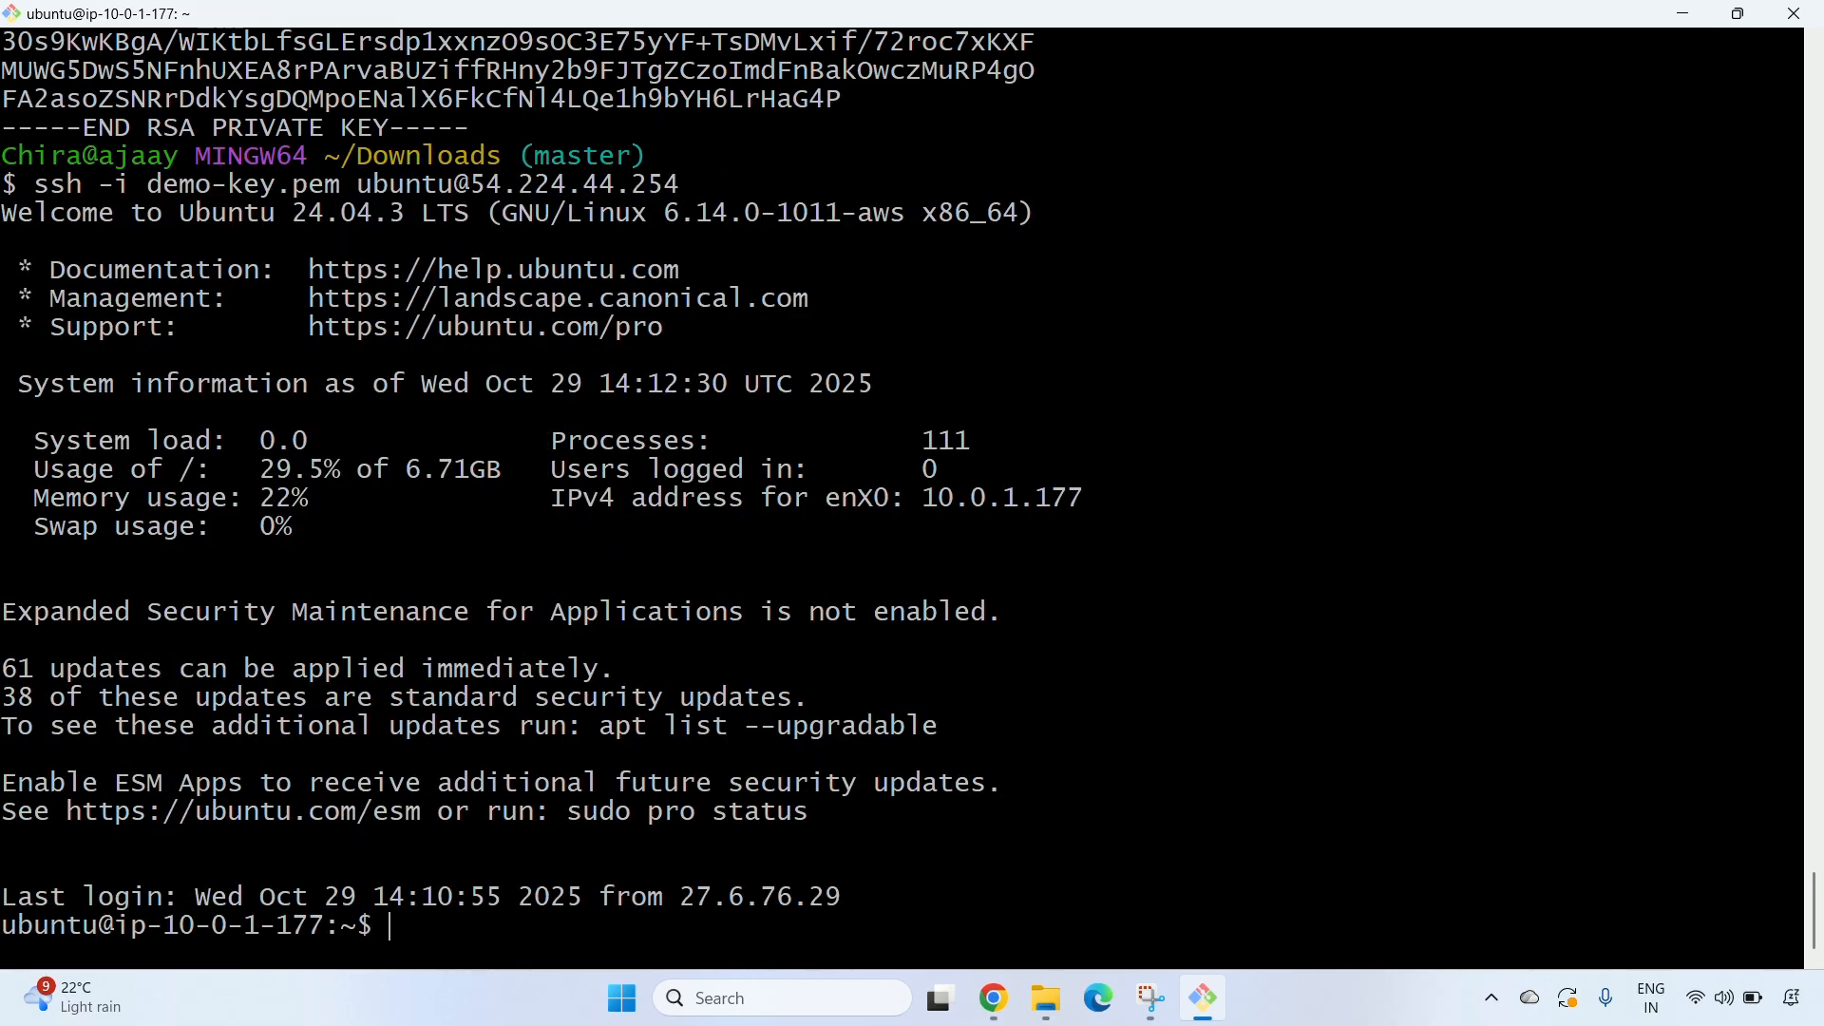
key("ctrl+l")
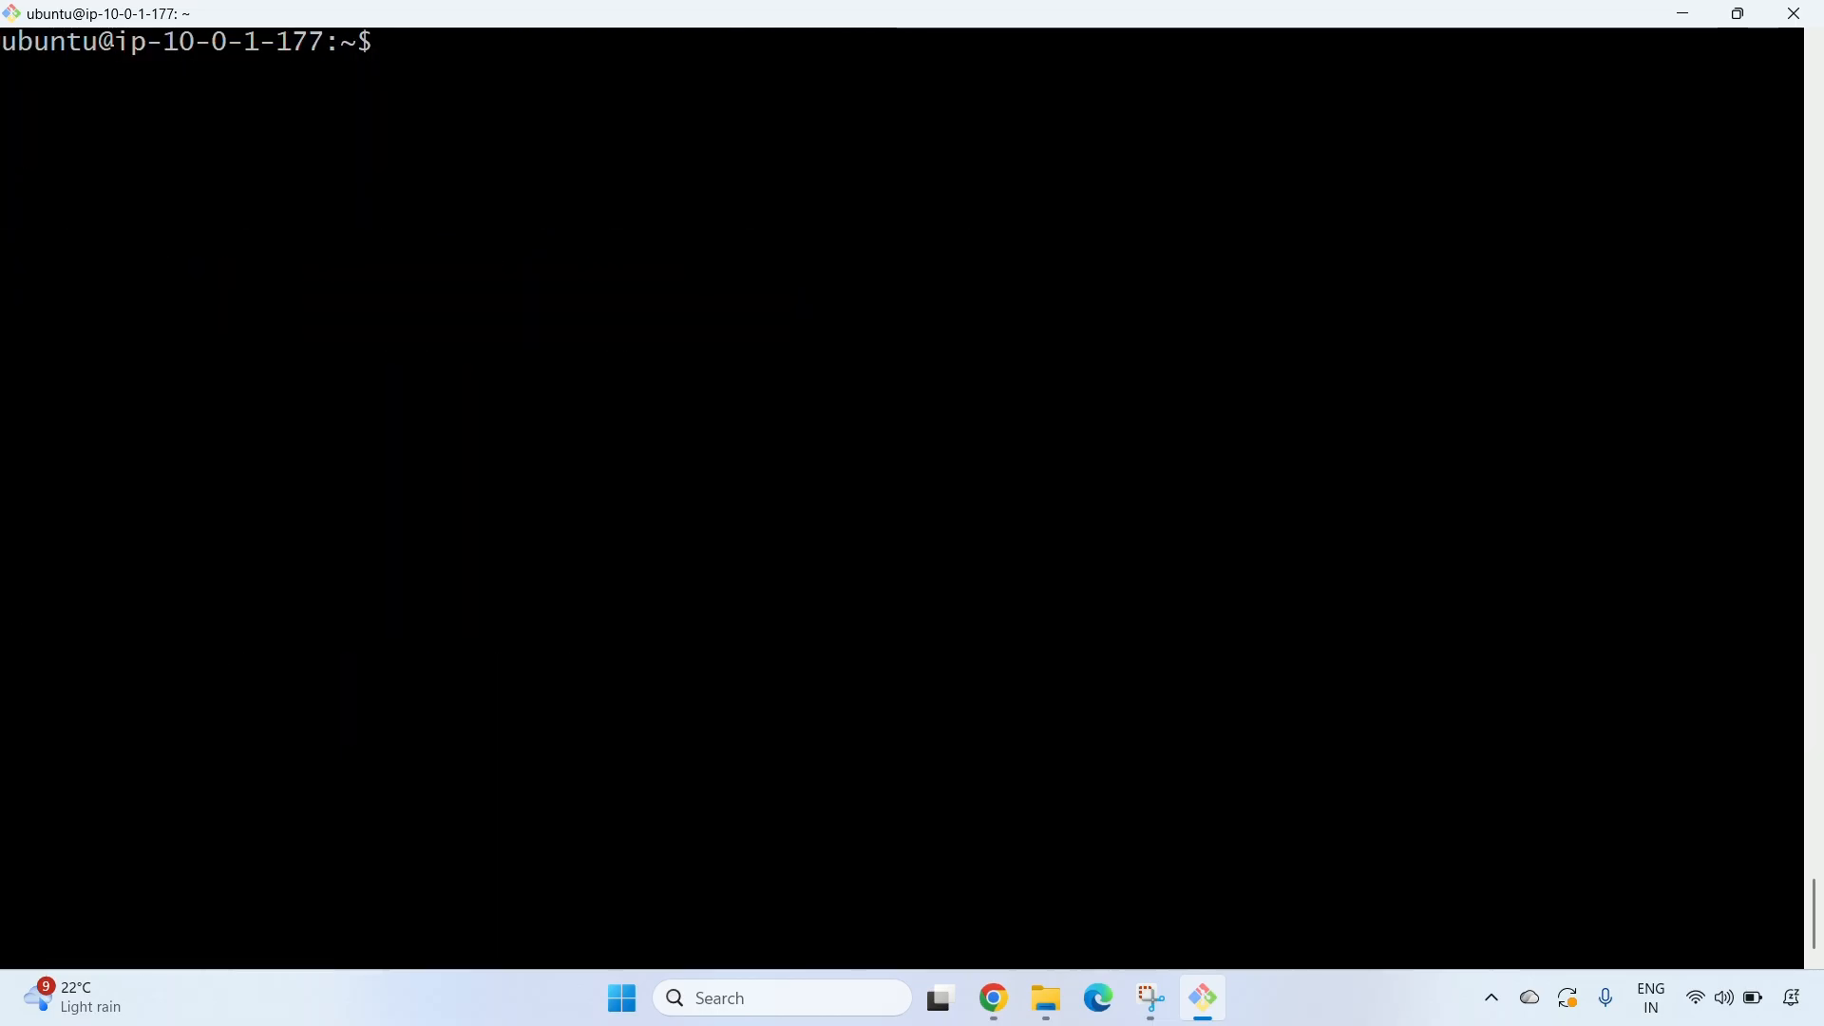
Open a new file named demo-keypair on public vm in vim with sudo.
type("sudo")
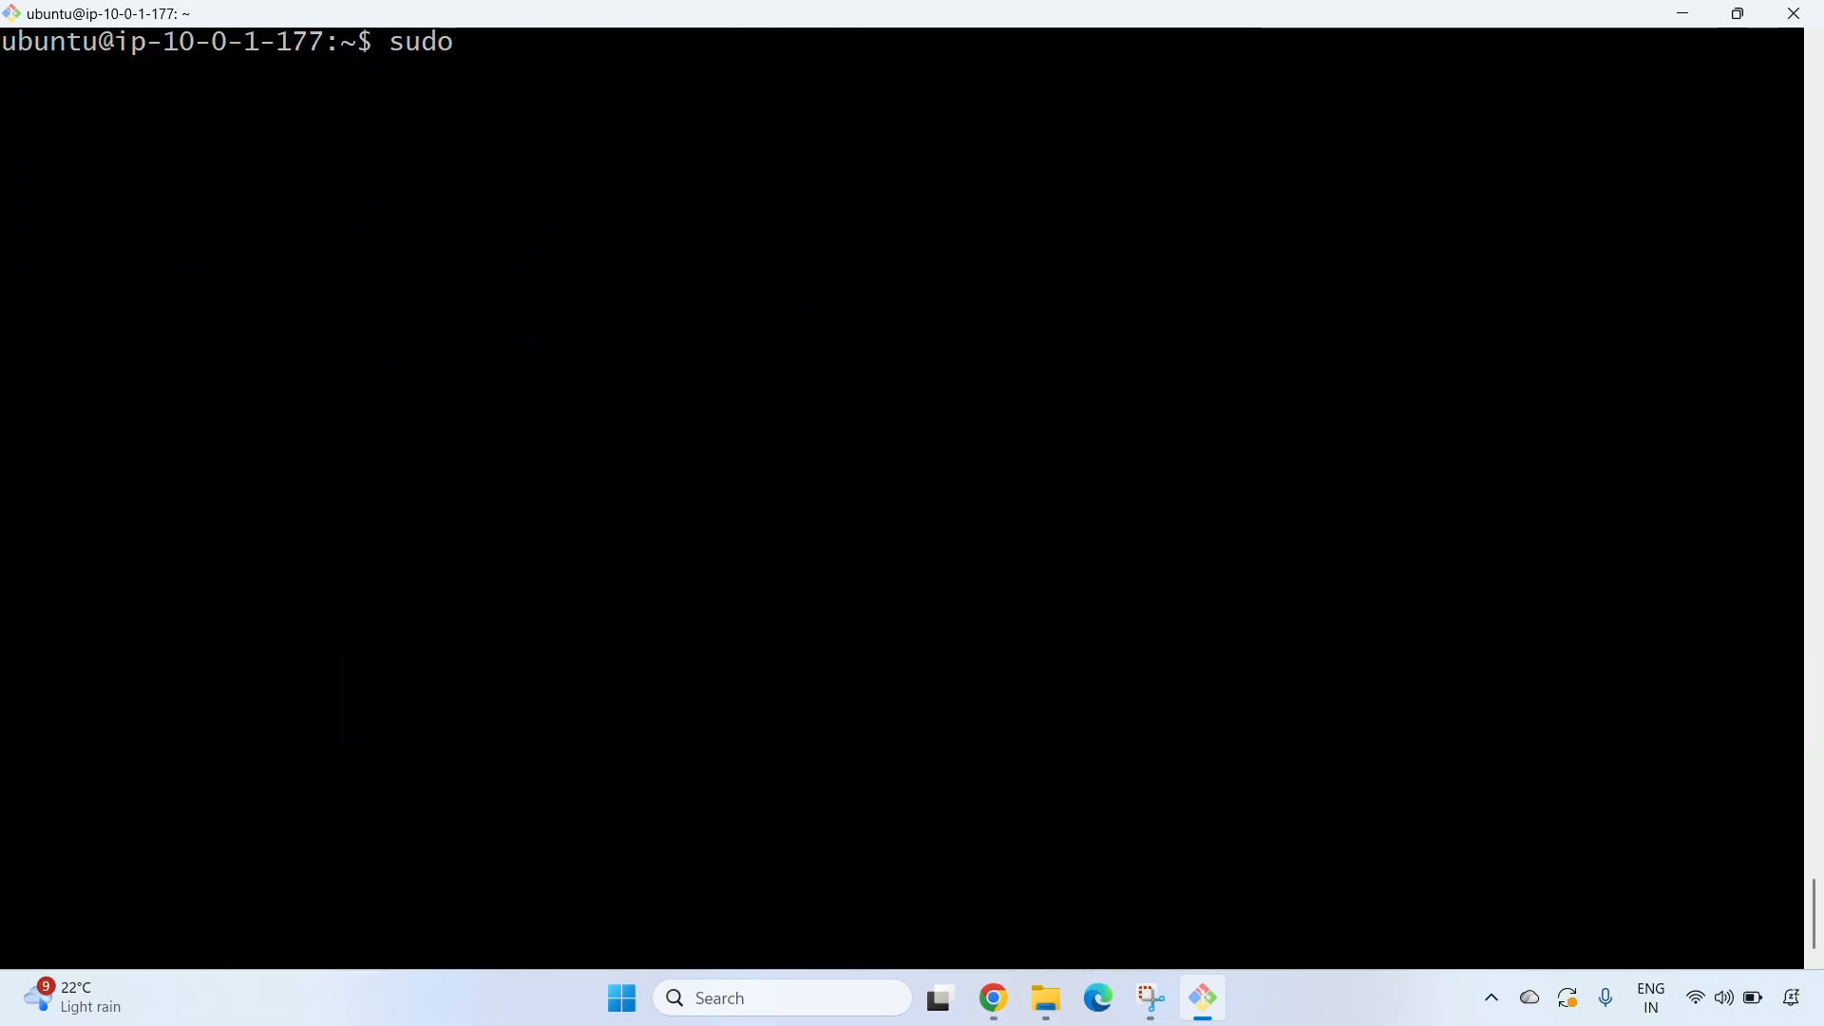
type(" vim demo")
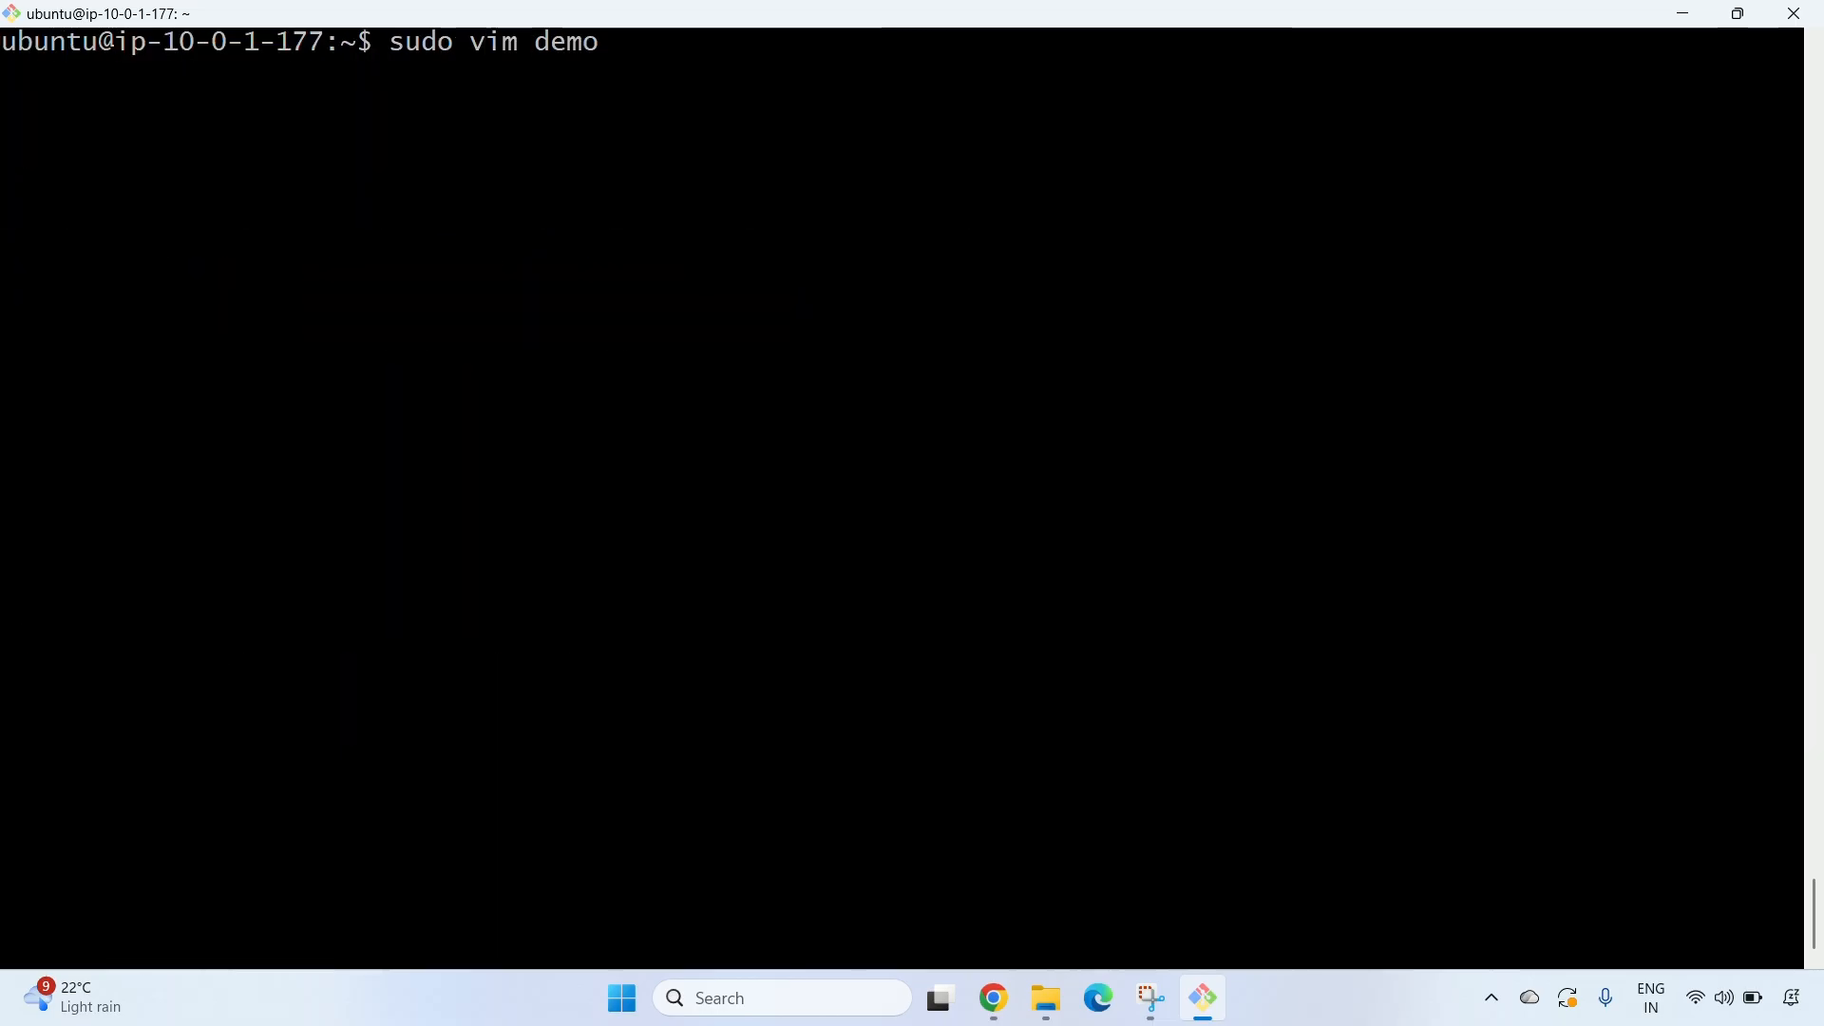
type("-")
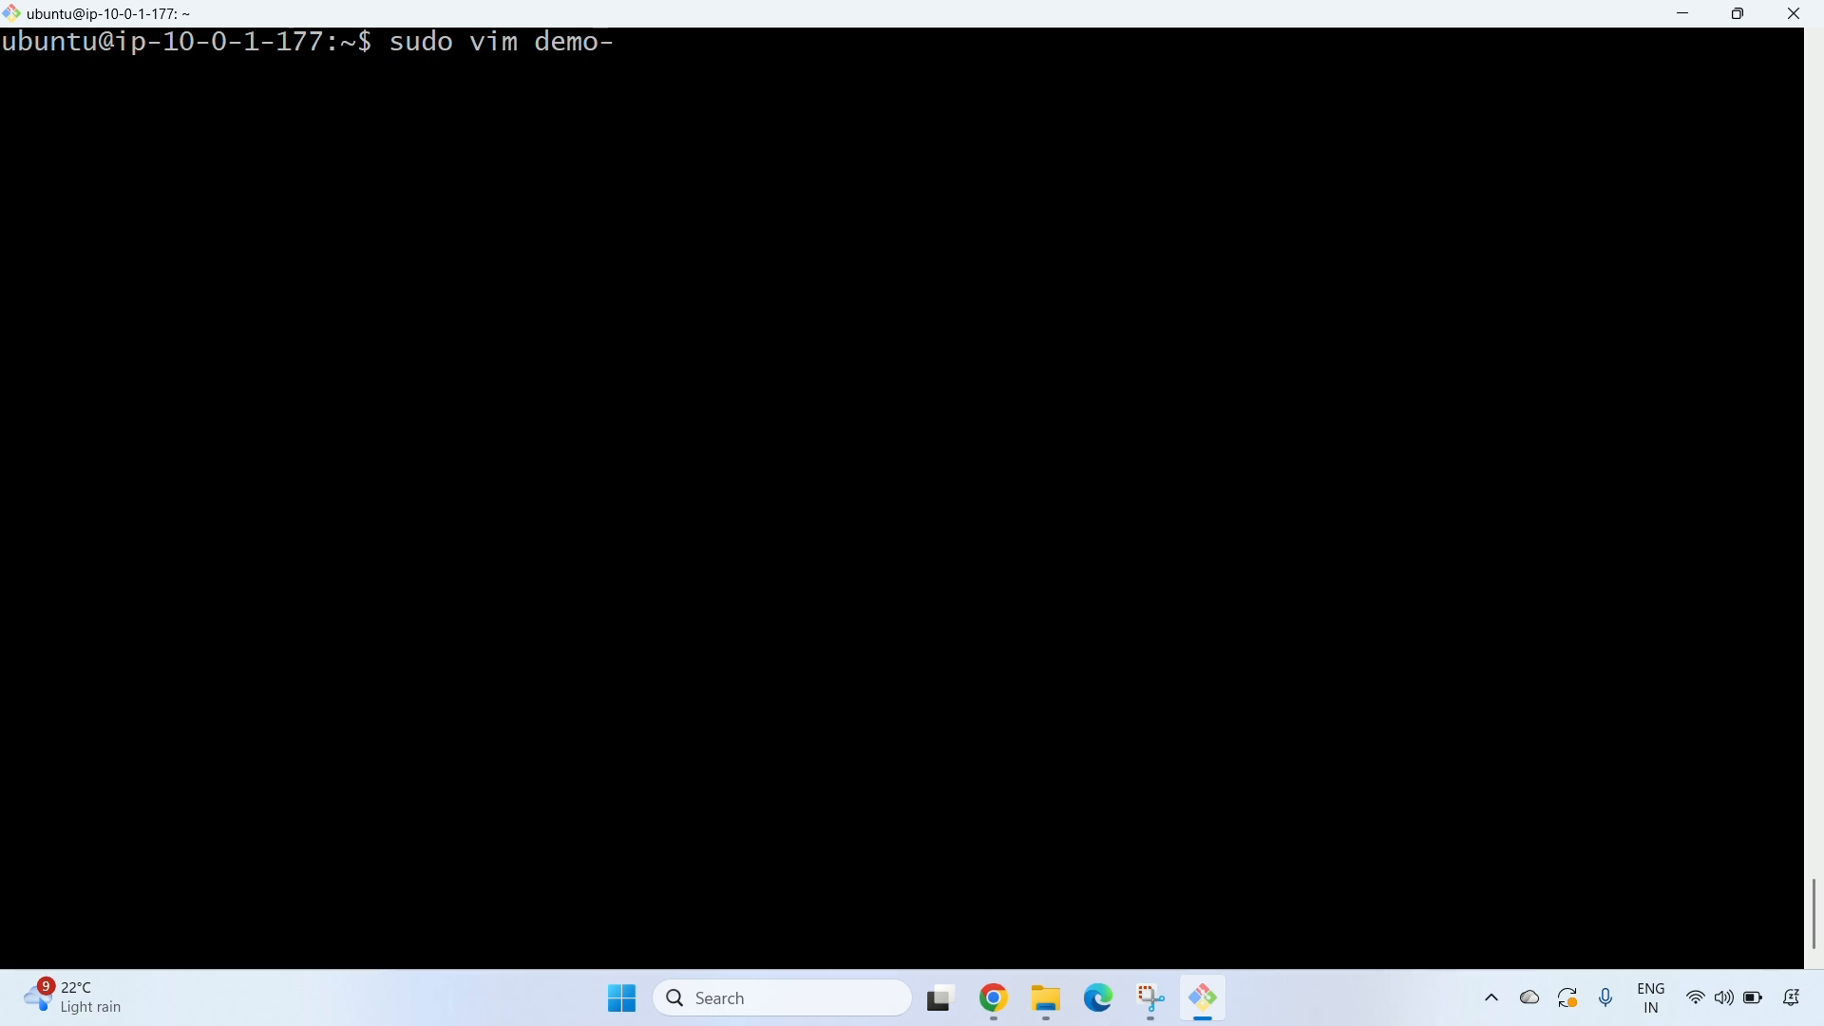
type("keypair")
key("Return")
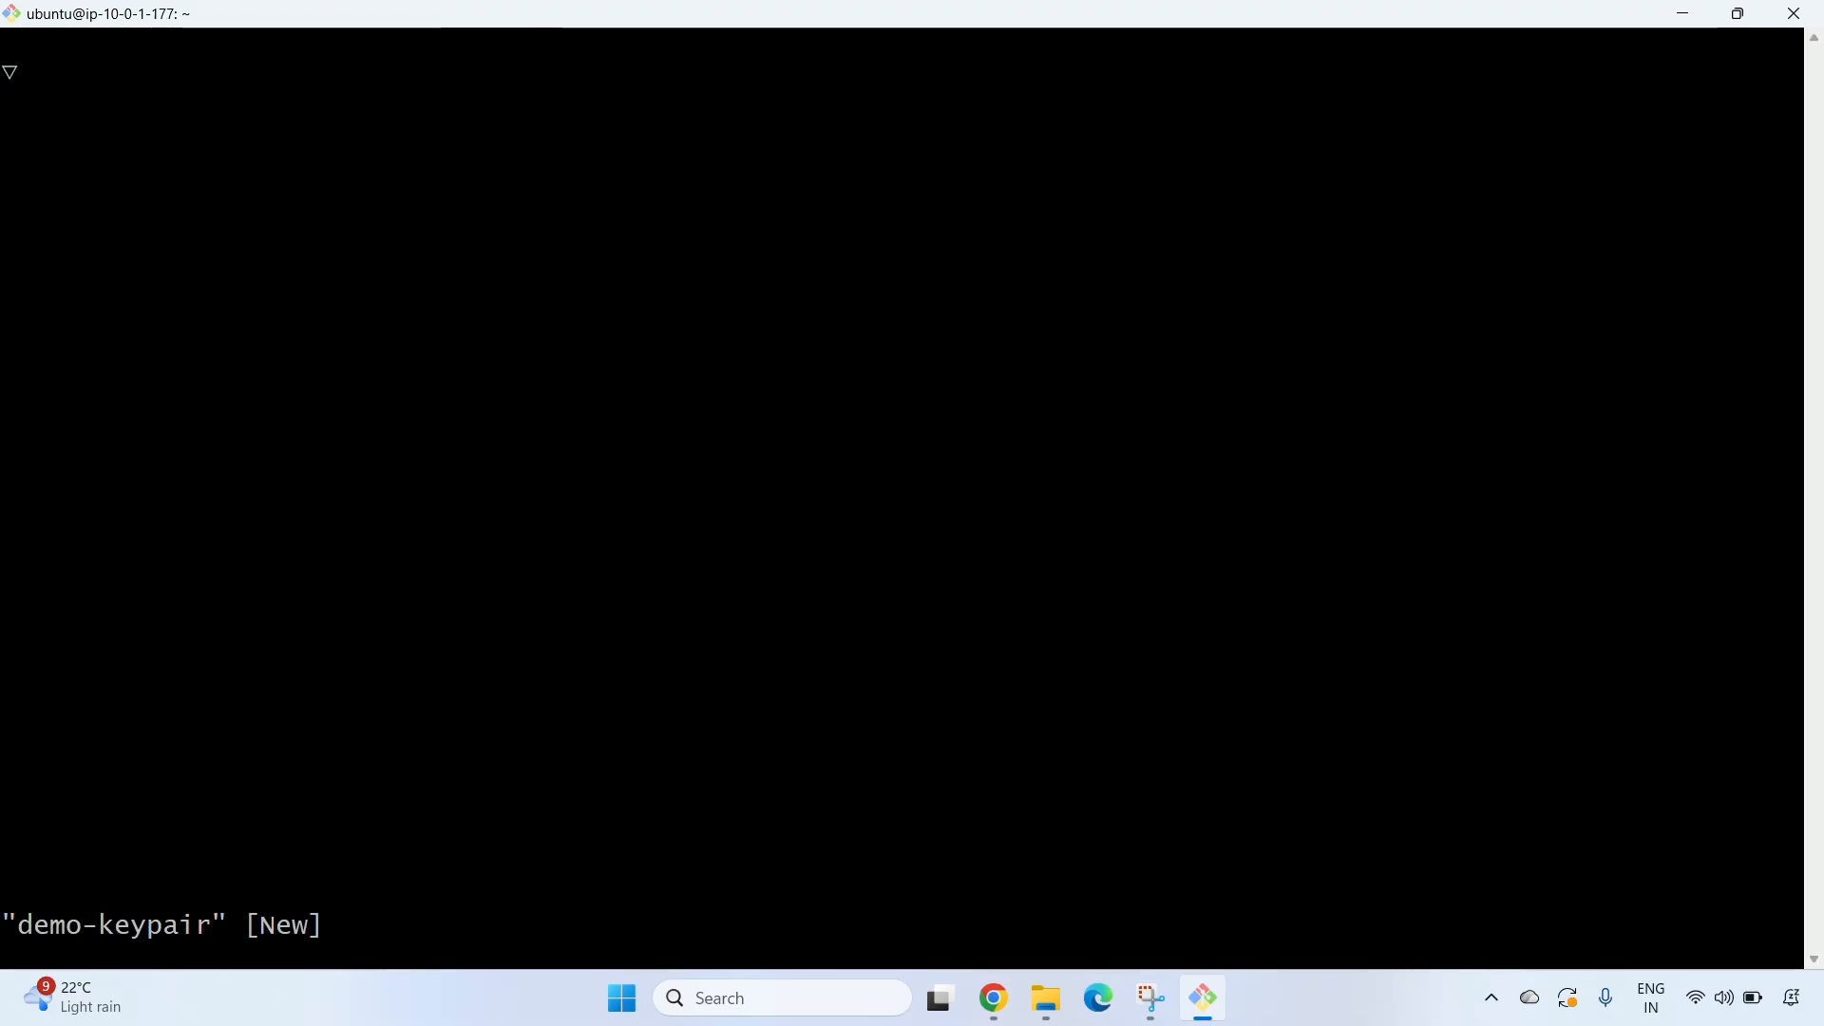
Paste the copied private key into the demo-keypair file, save it and quit vim.
key("i")
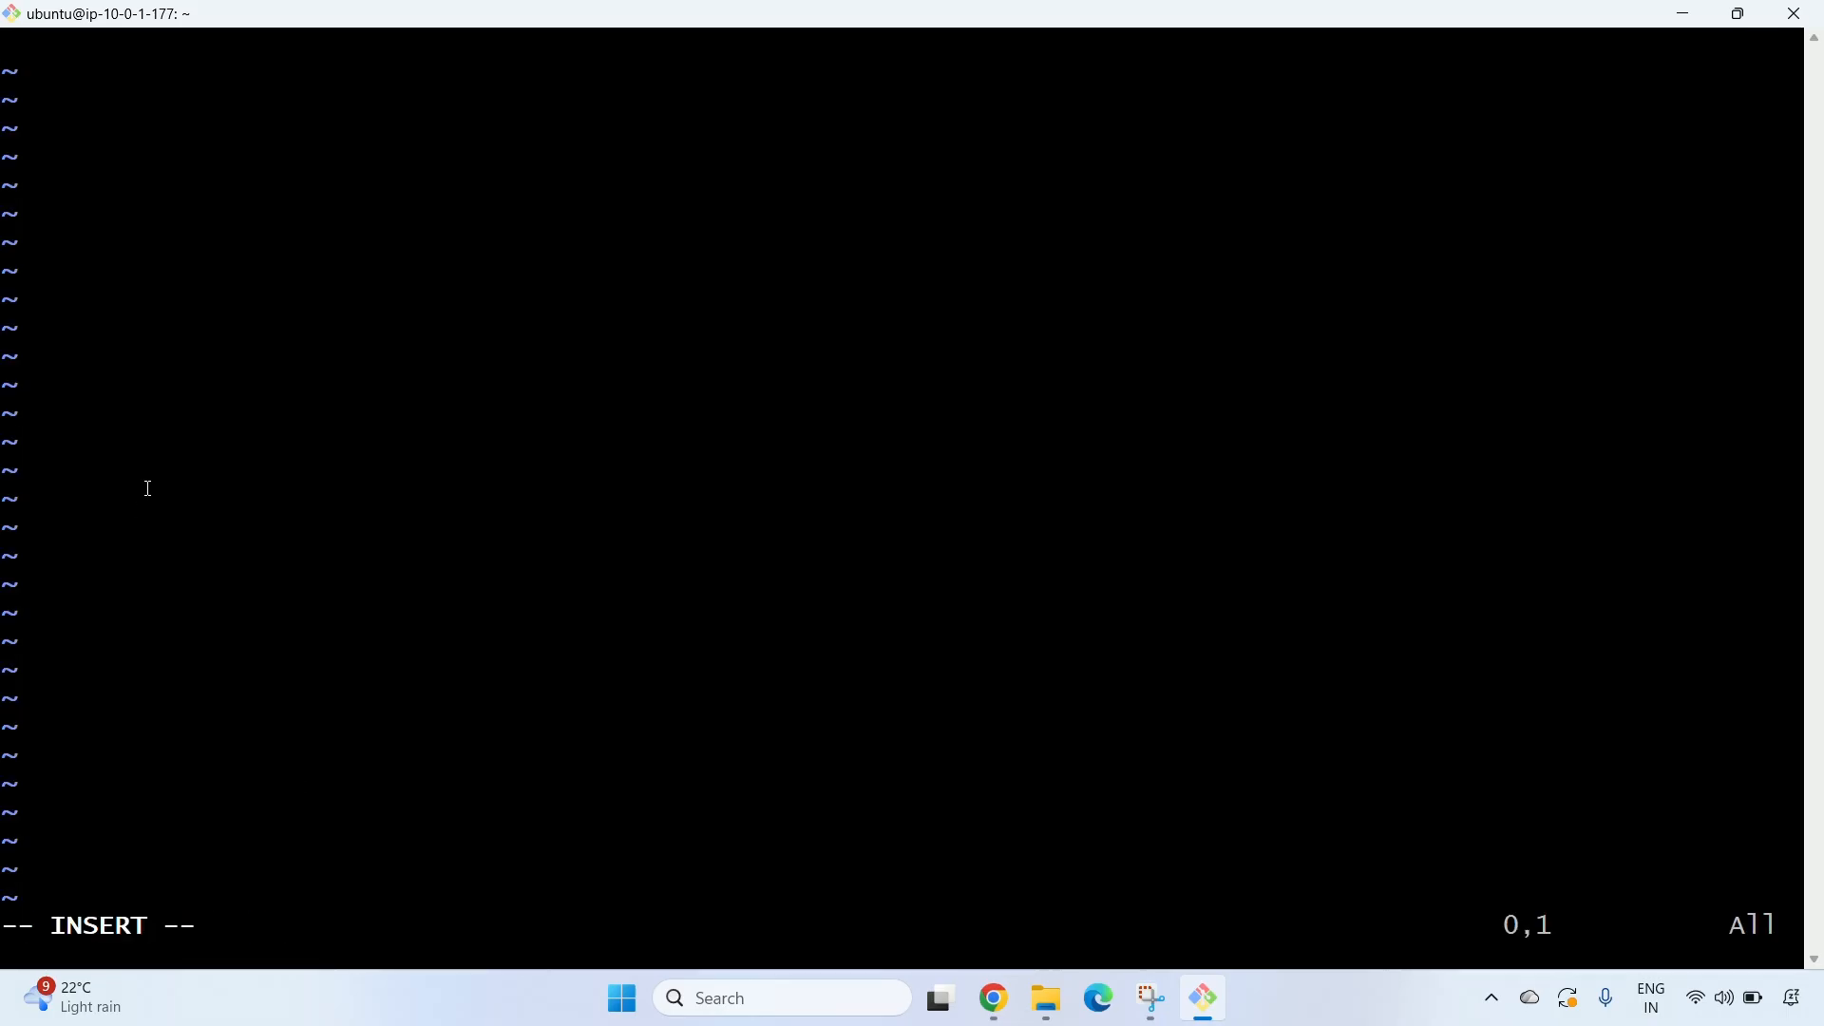
right_click(148, 154)
left_click(195, 228)
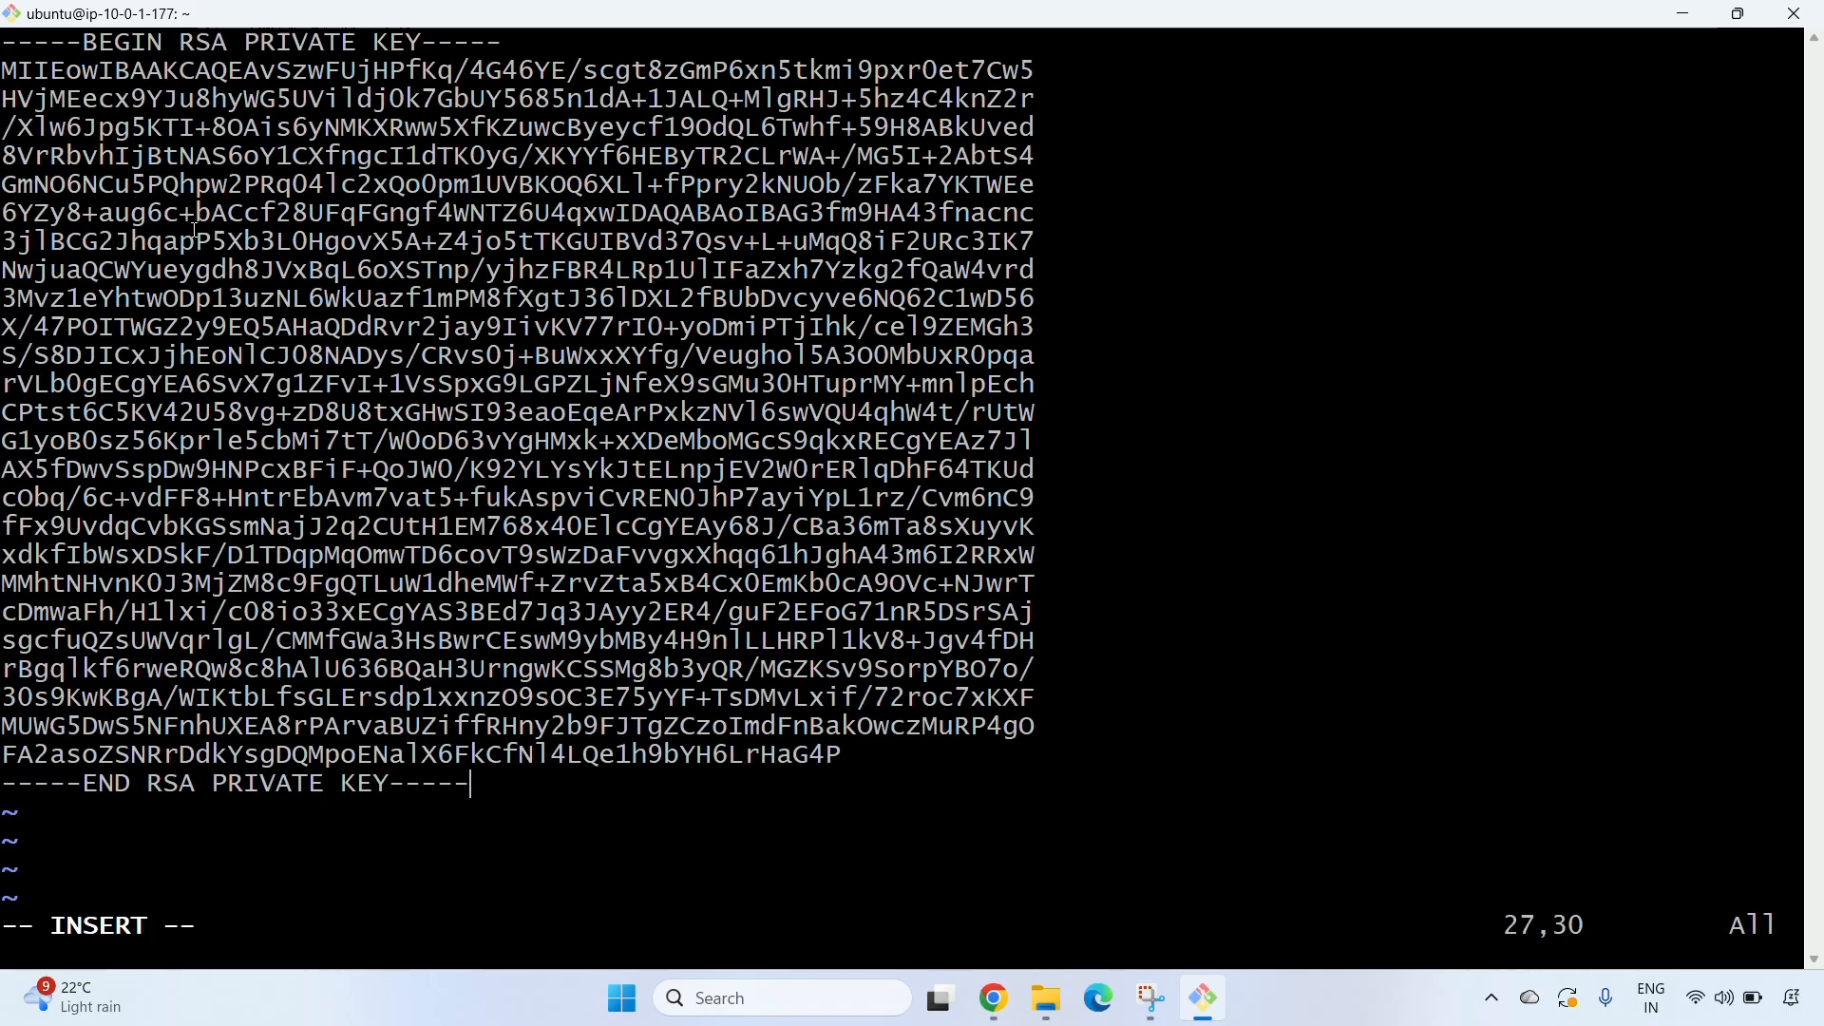
key("Escape")
left_click(438, 784)
key("i")
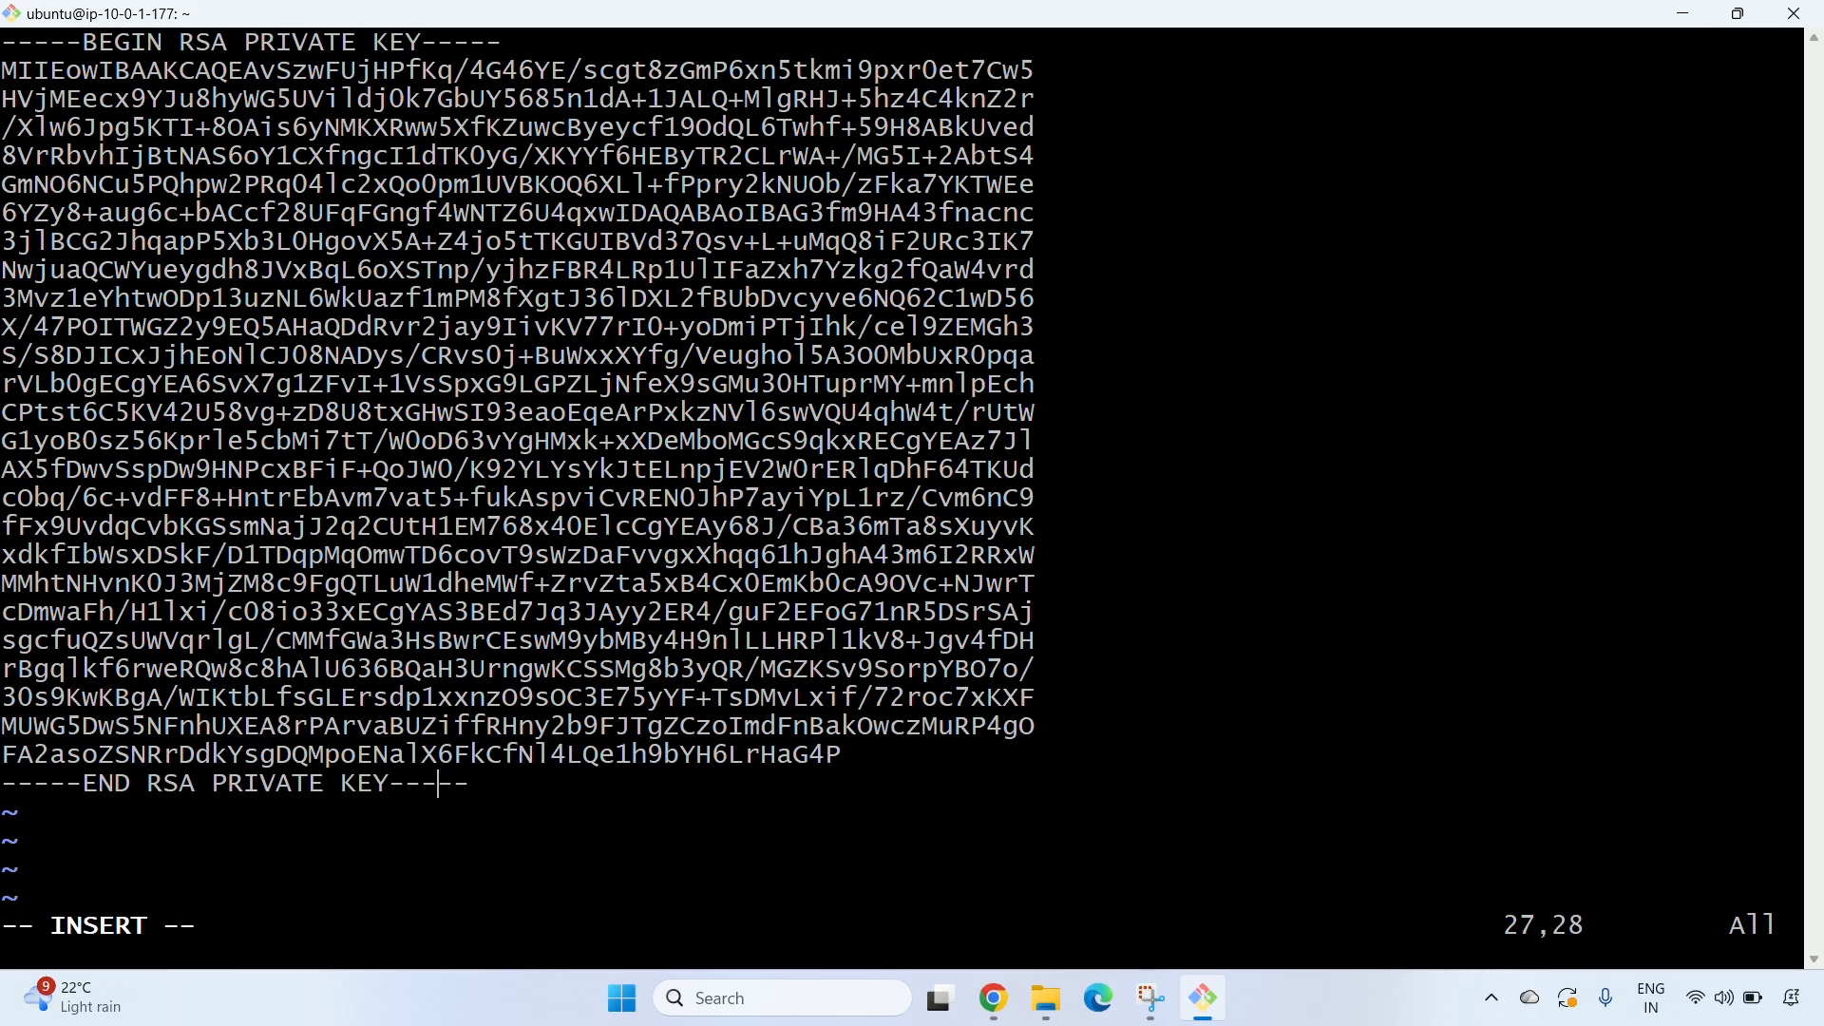
type(":")
key("BackSpace")
key("Escape")
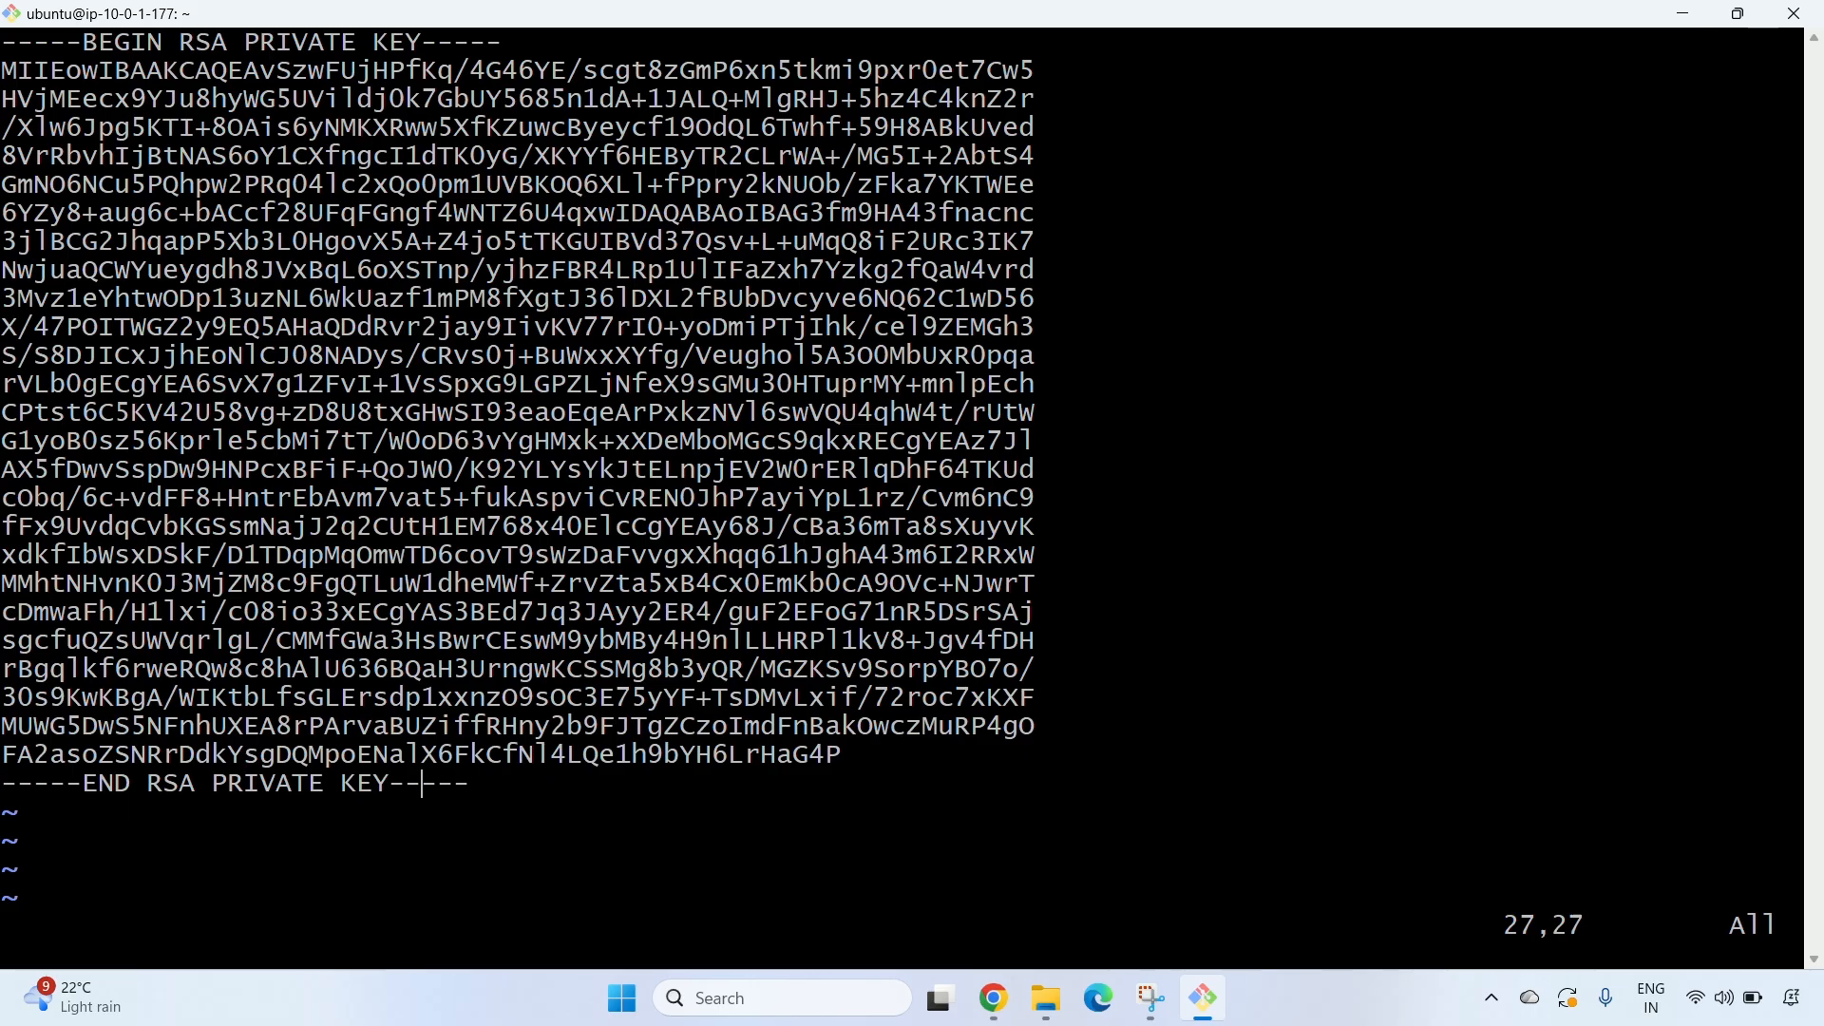
type(":wq")
key("Return")
key("Return")
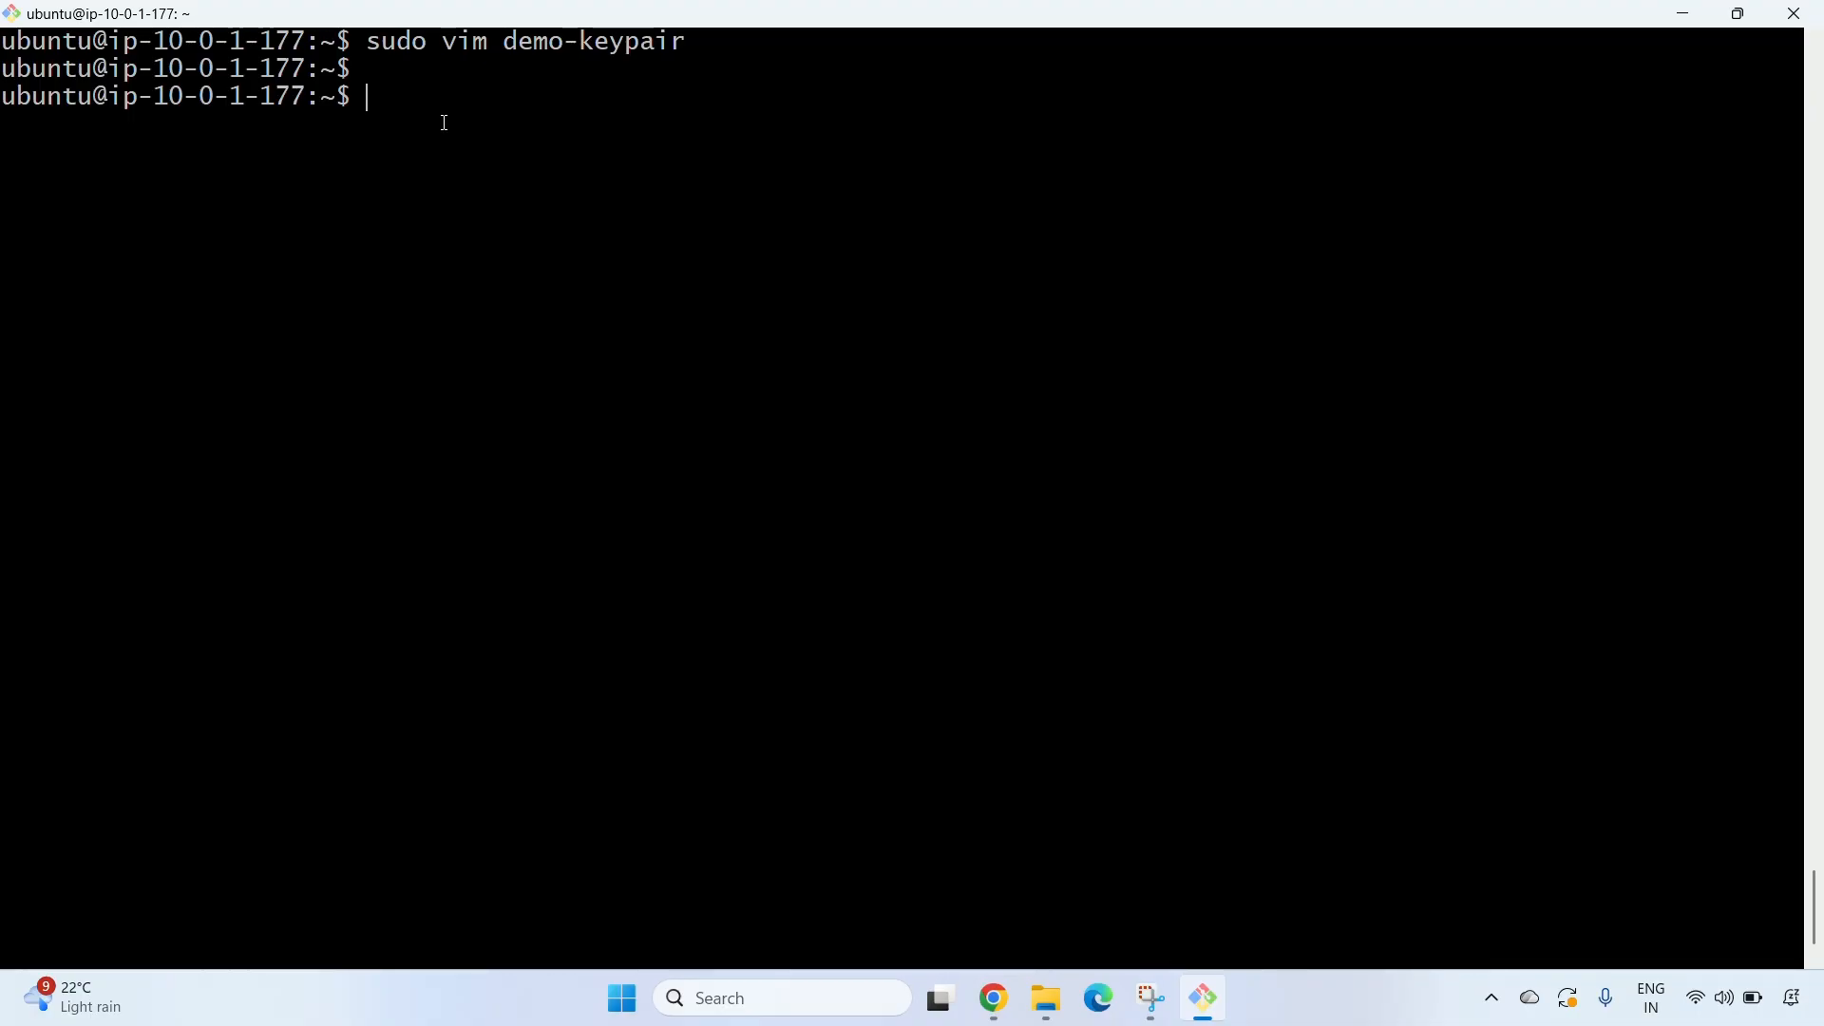
Switch to Chrome, copy private vm's private IPv4 address from its instance details, and return to the terminal.
left_click(994, 998)
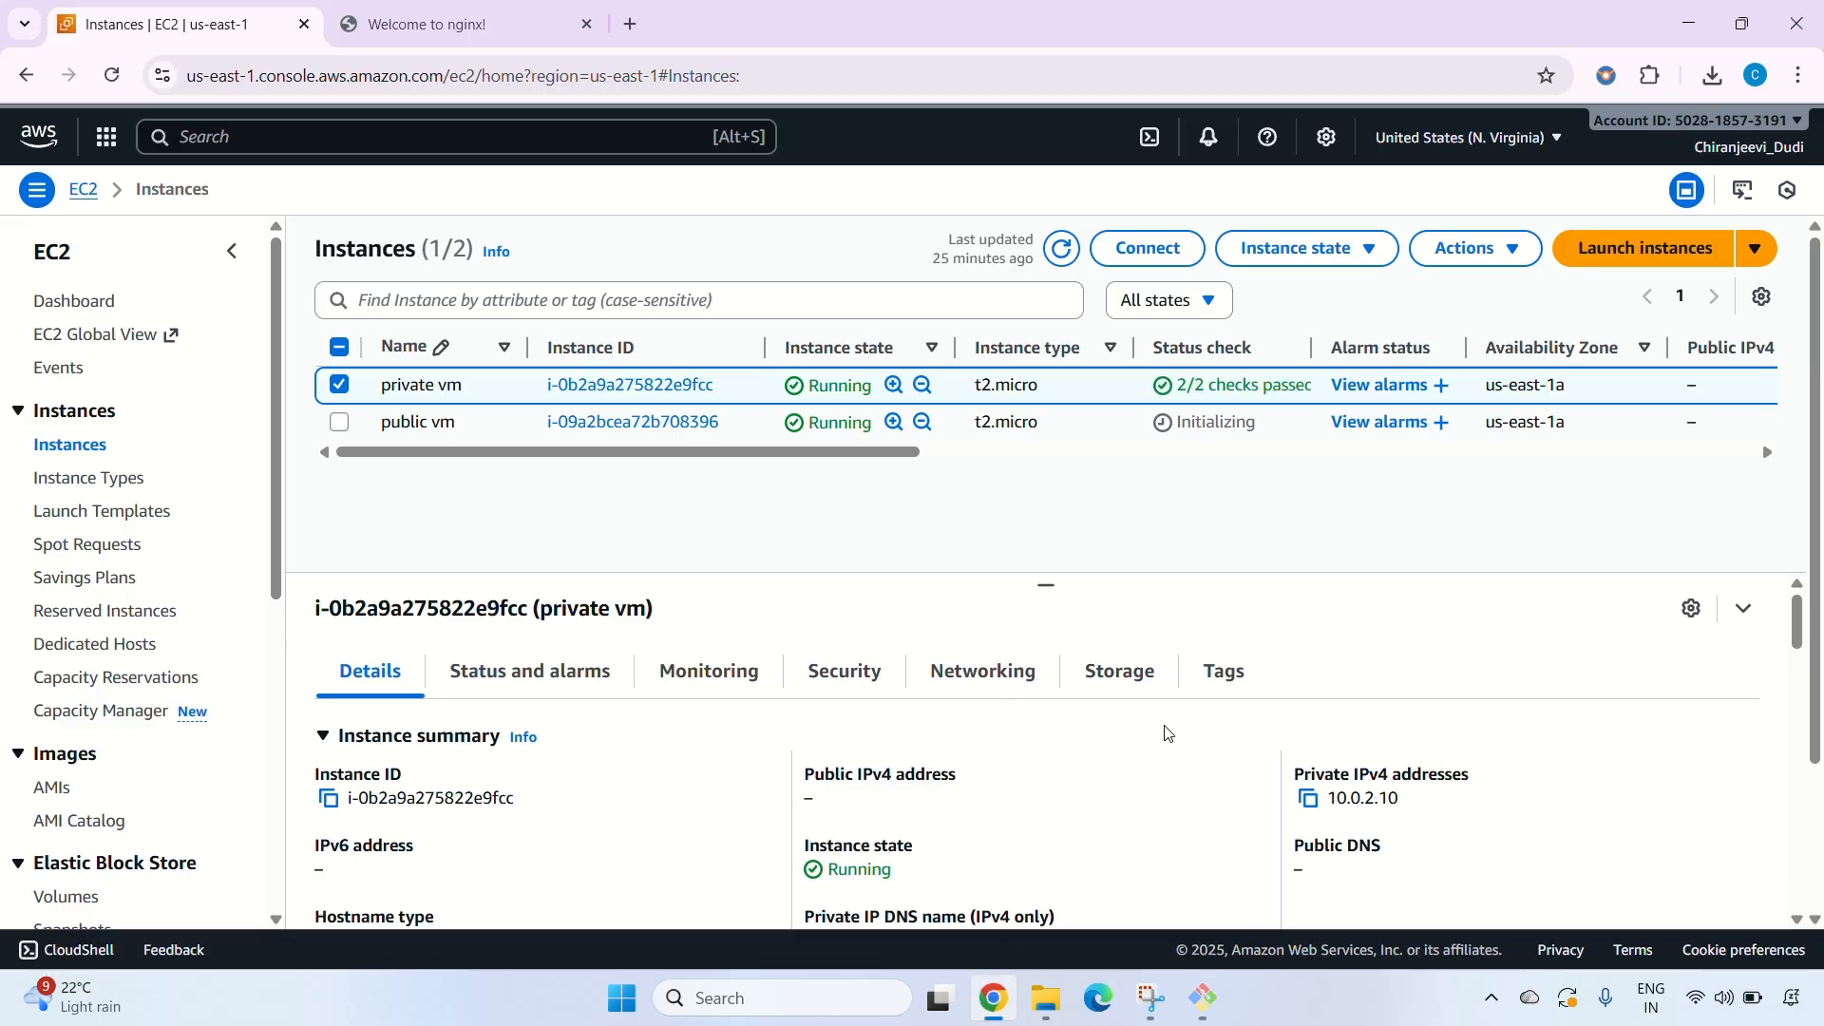
left_click(1314, 799)
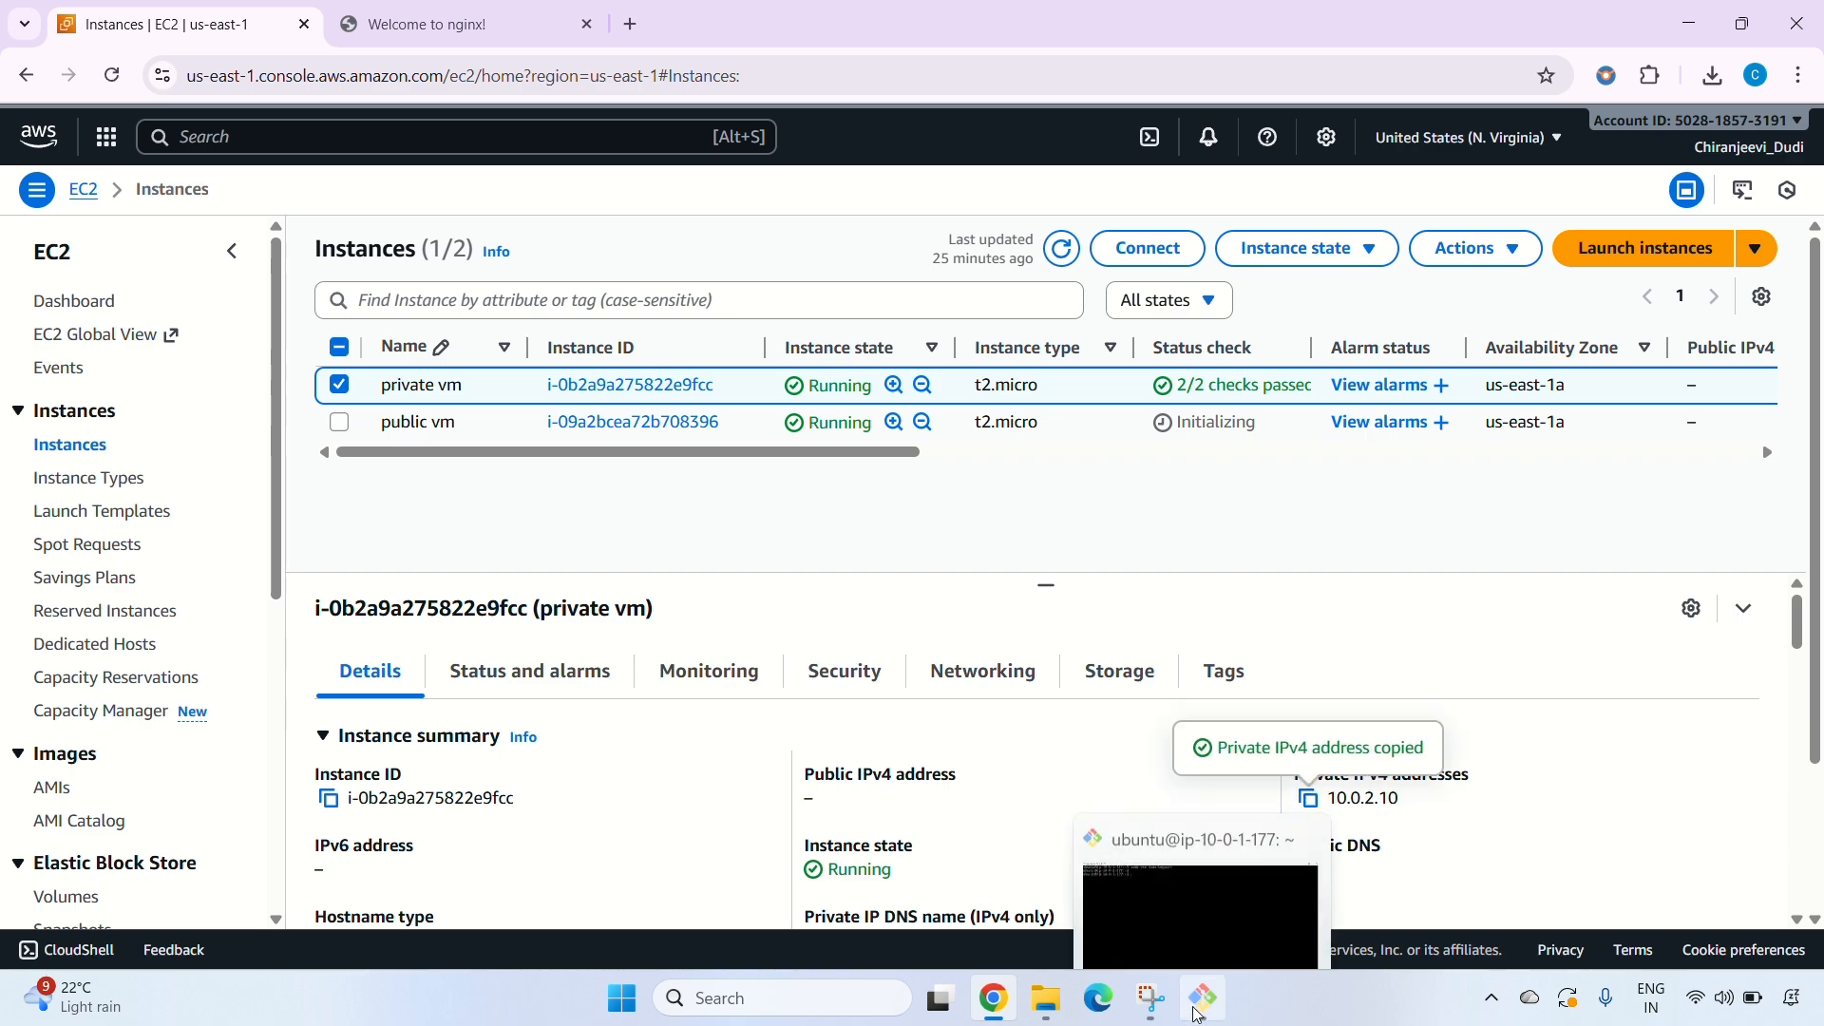
left_click(1204, 997)
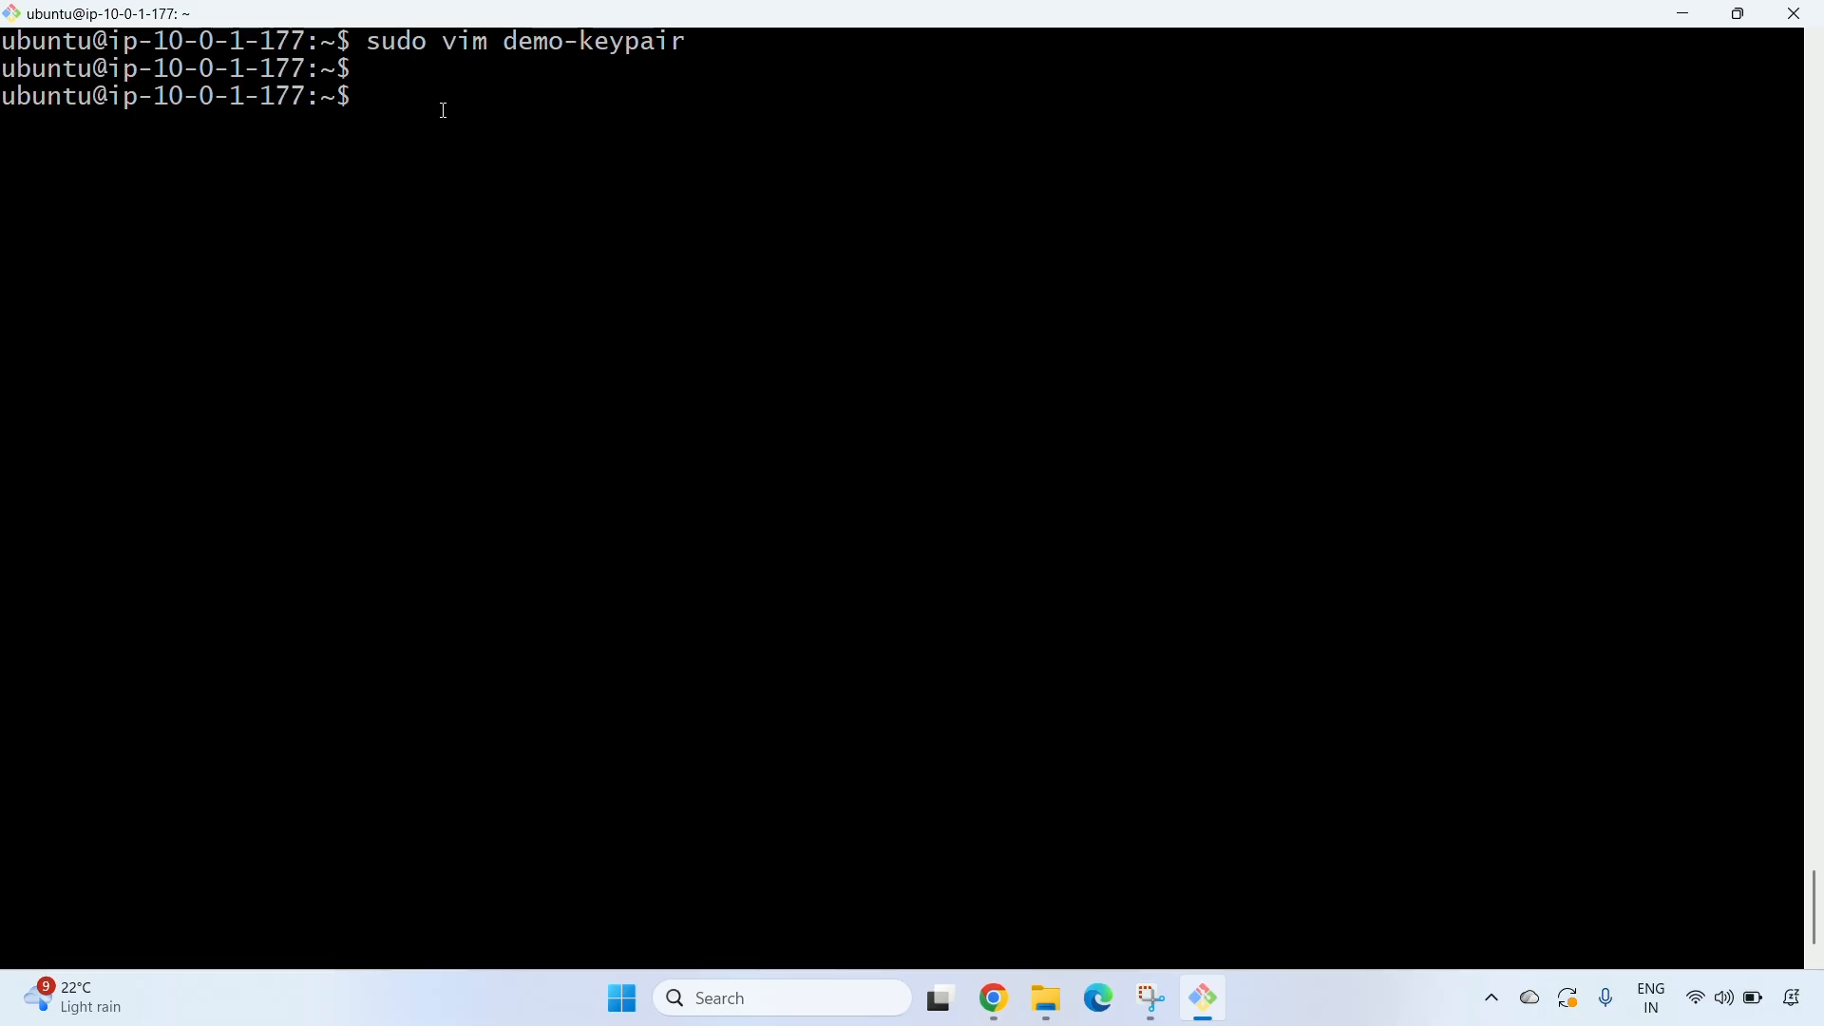
key("ctrl+l")
type("ssh -")
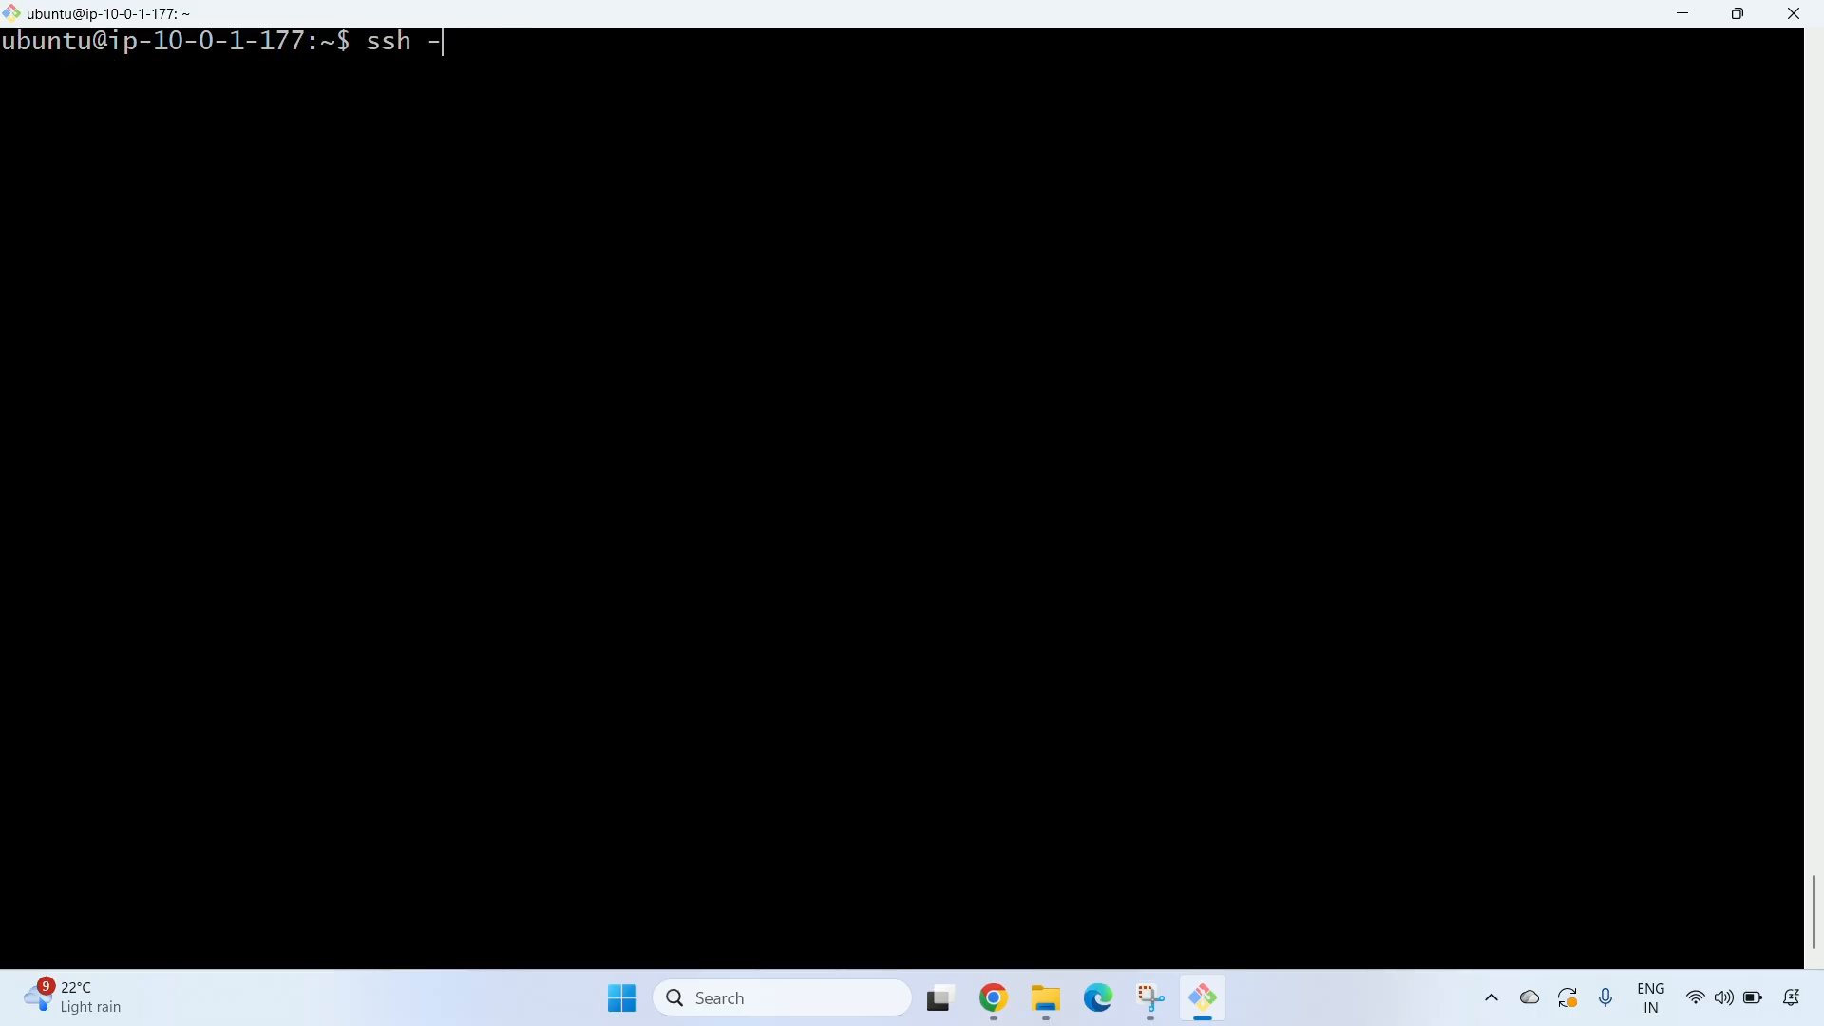
type("i demo-keypair ")
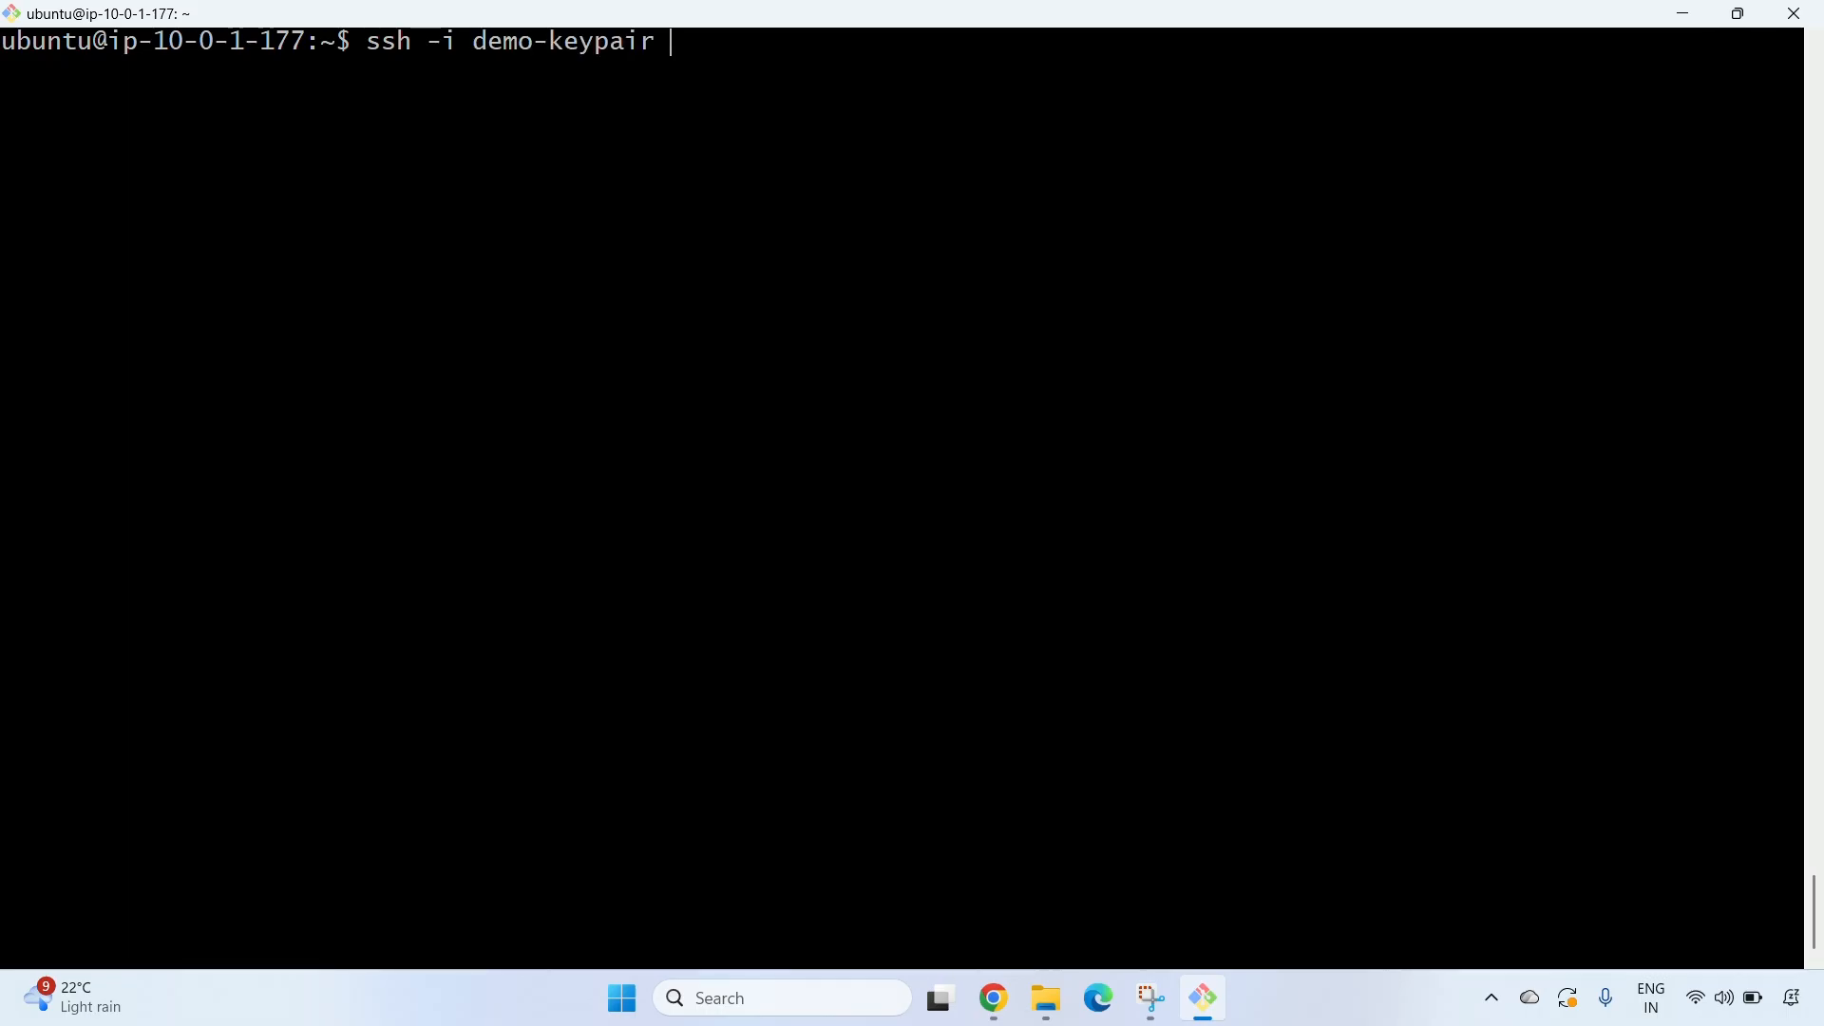
type("ubuntu@")
right_click(953, 127)
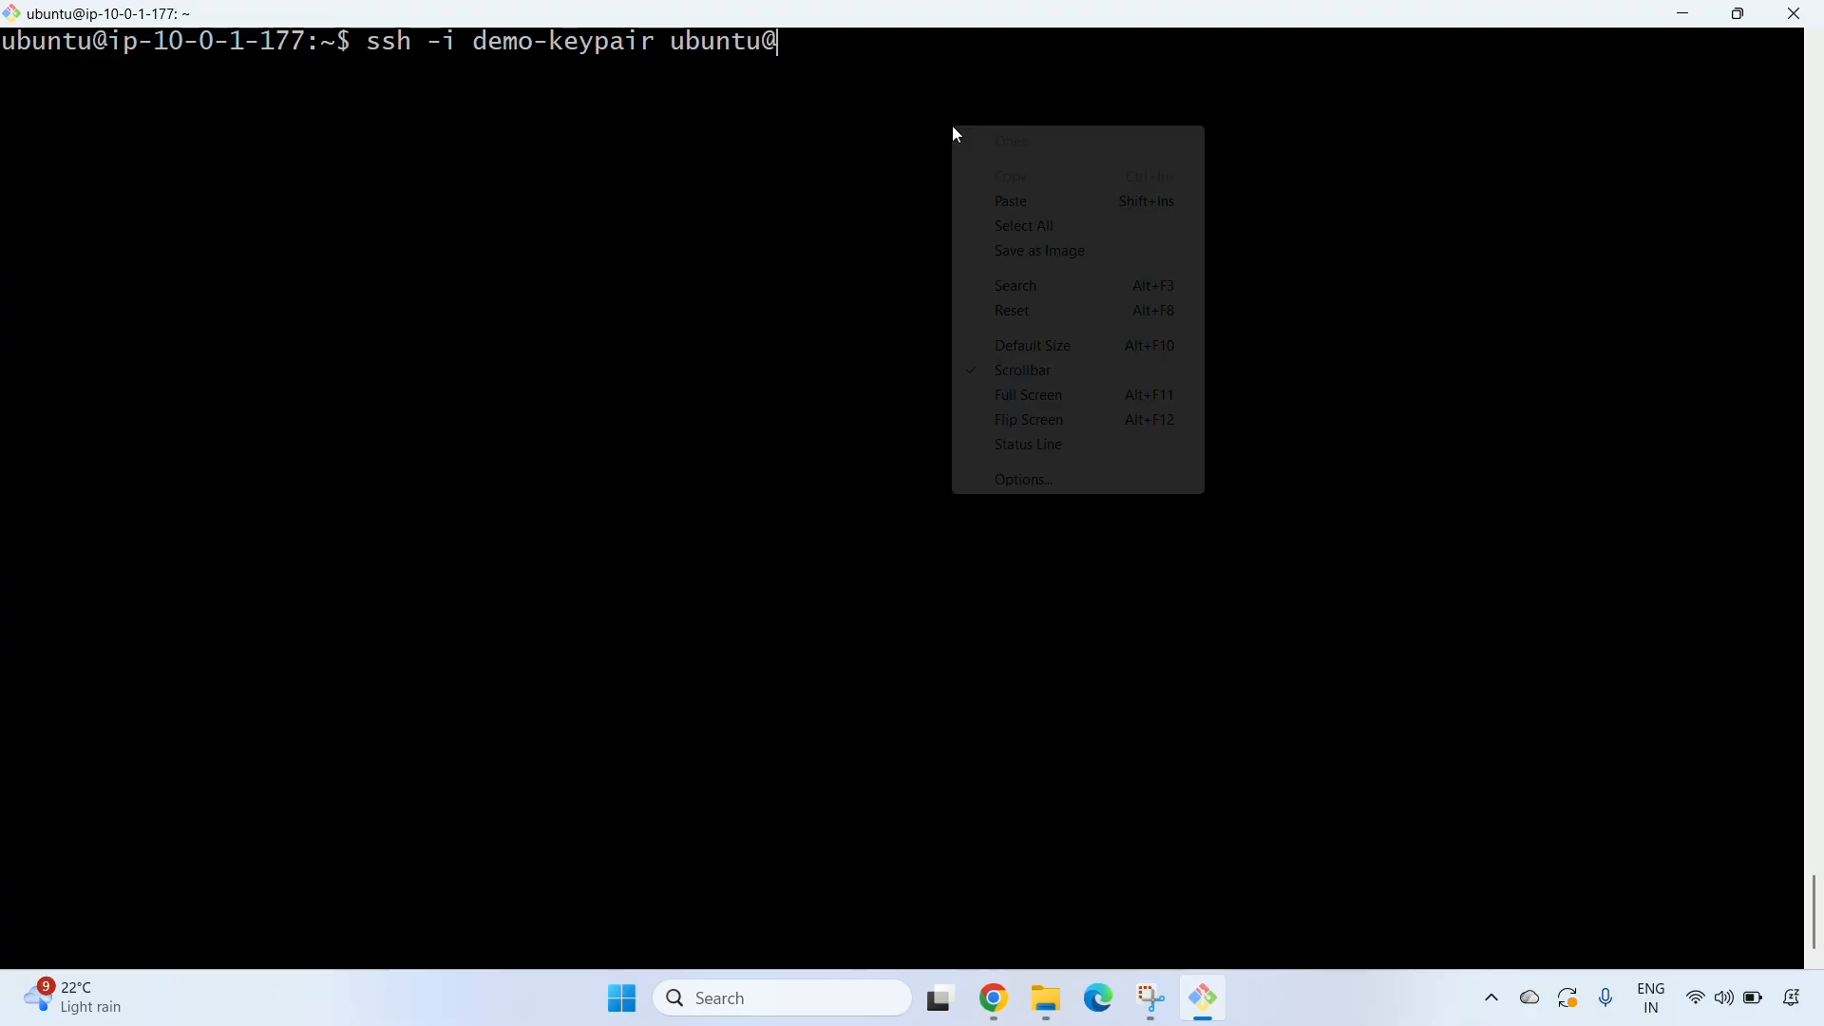
left_click(1013, 203)
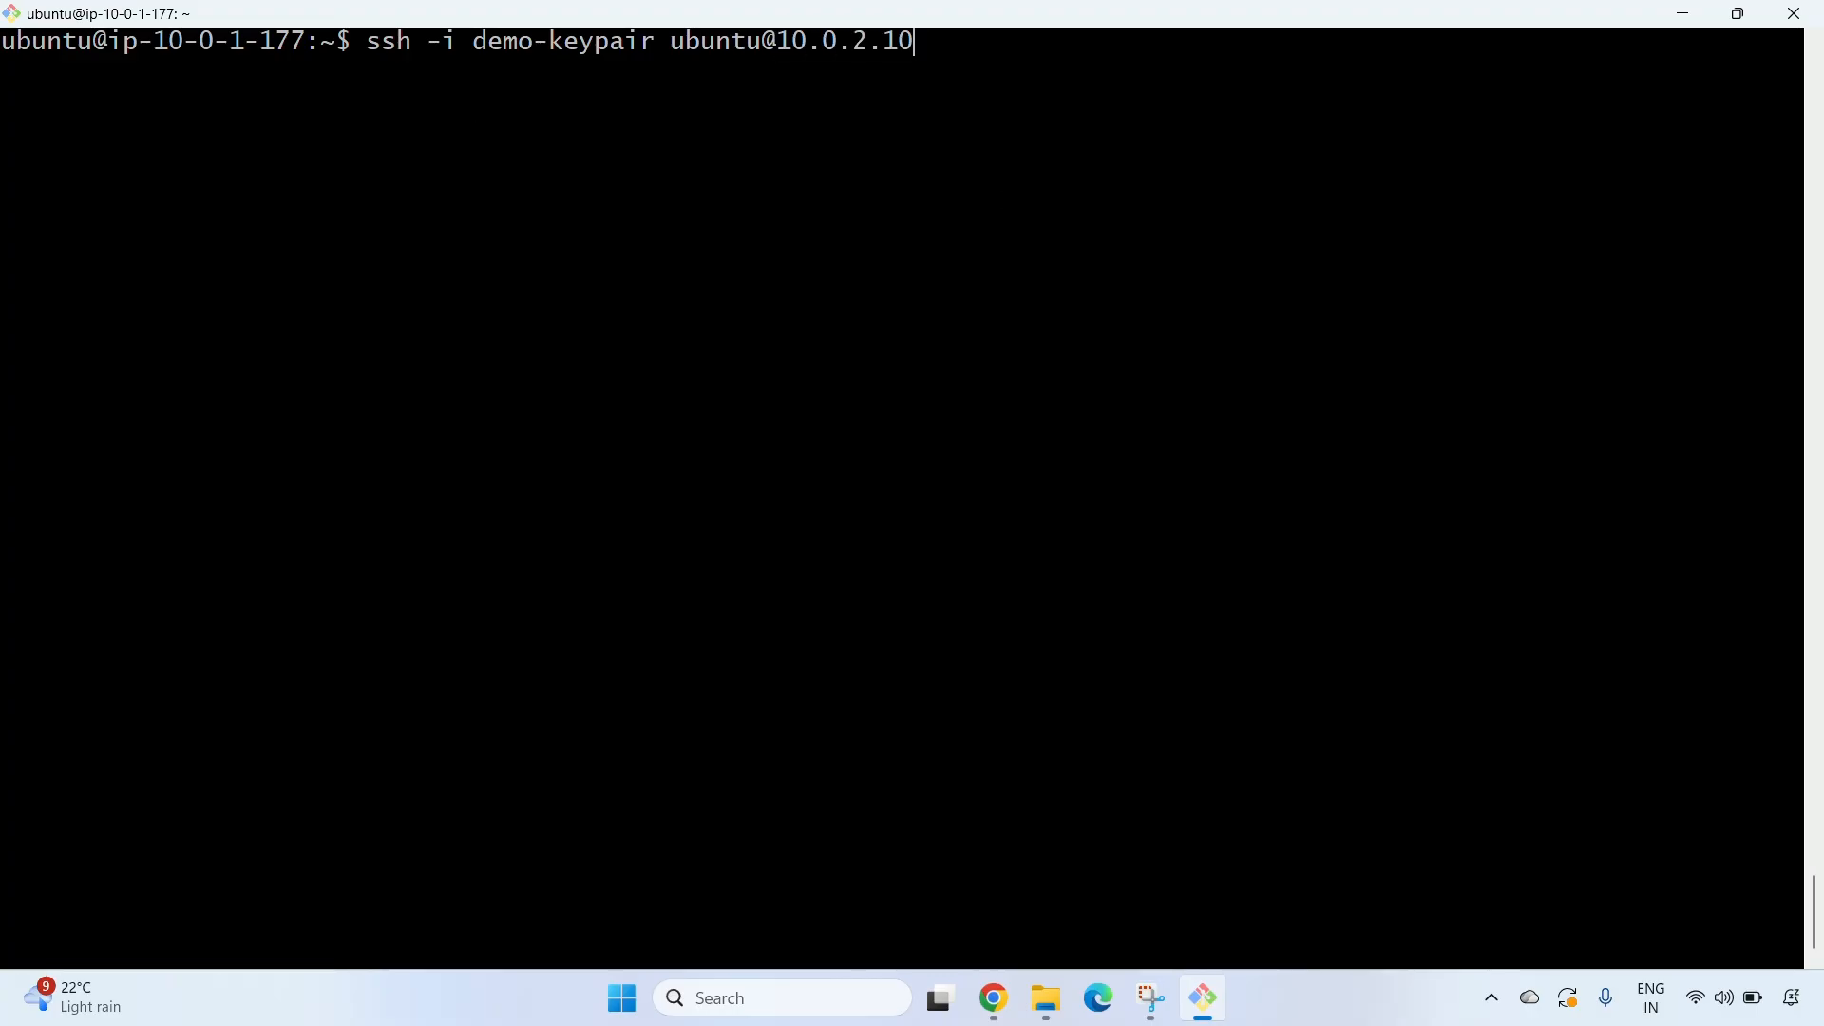
key("Return")
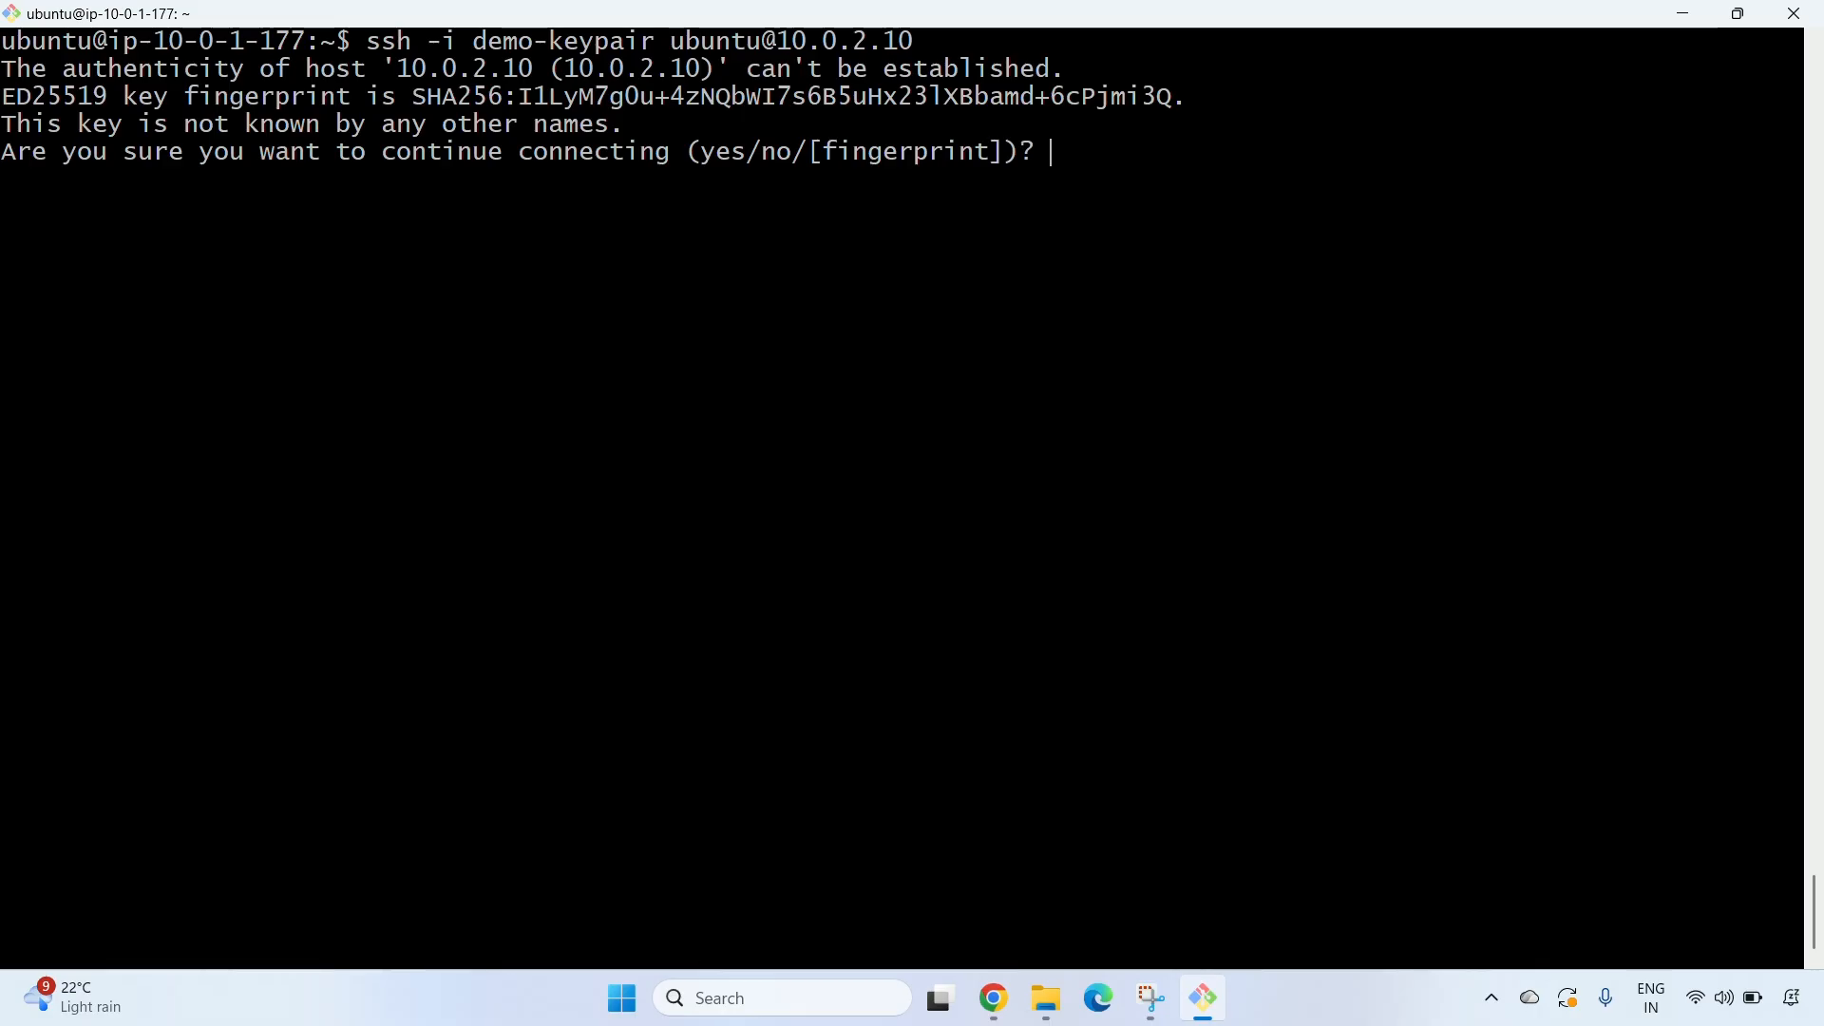
type("yes")
key("Return")
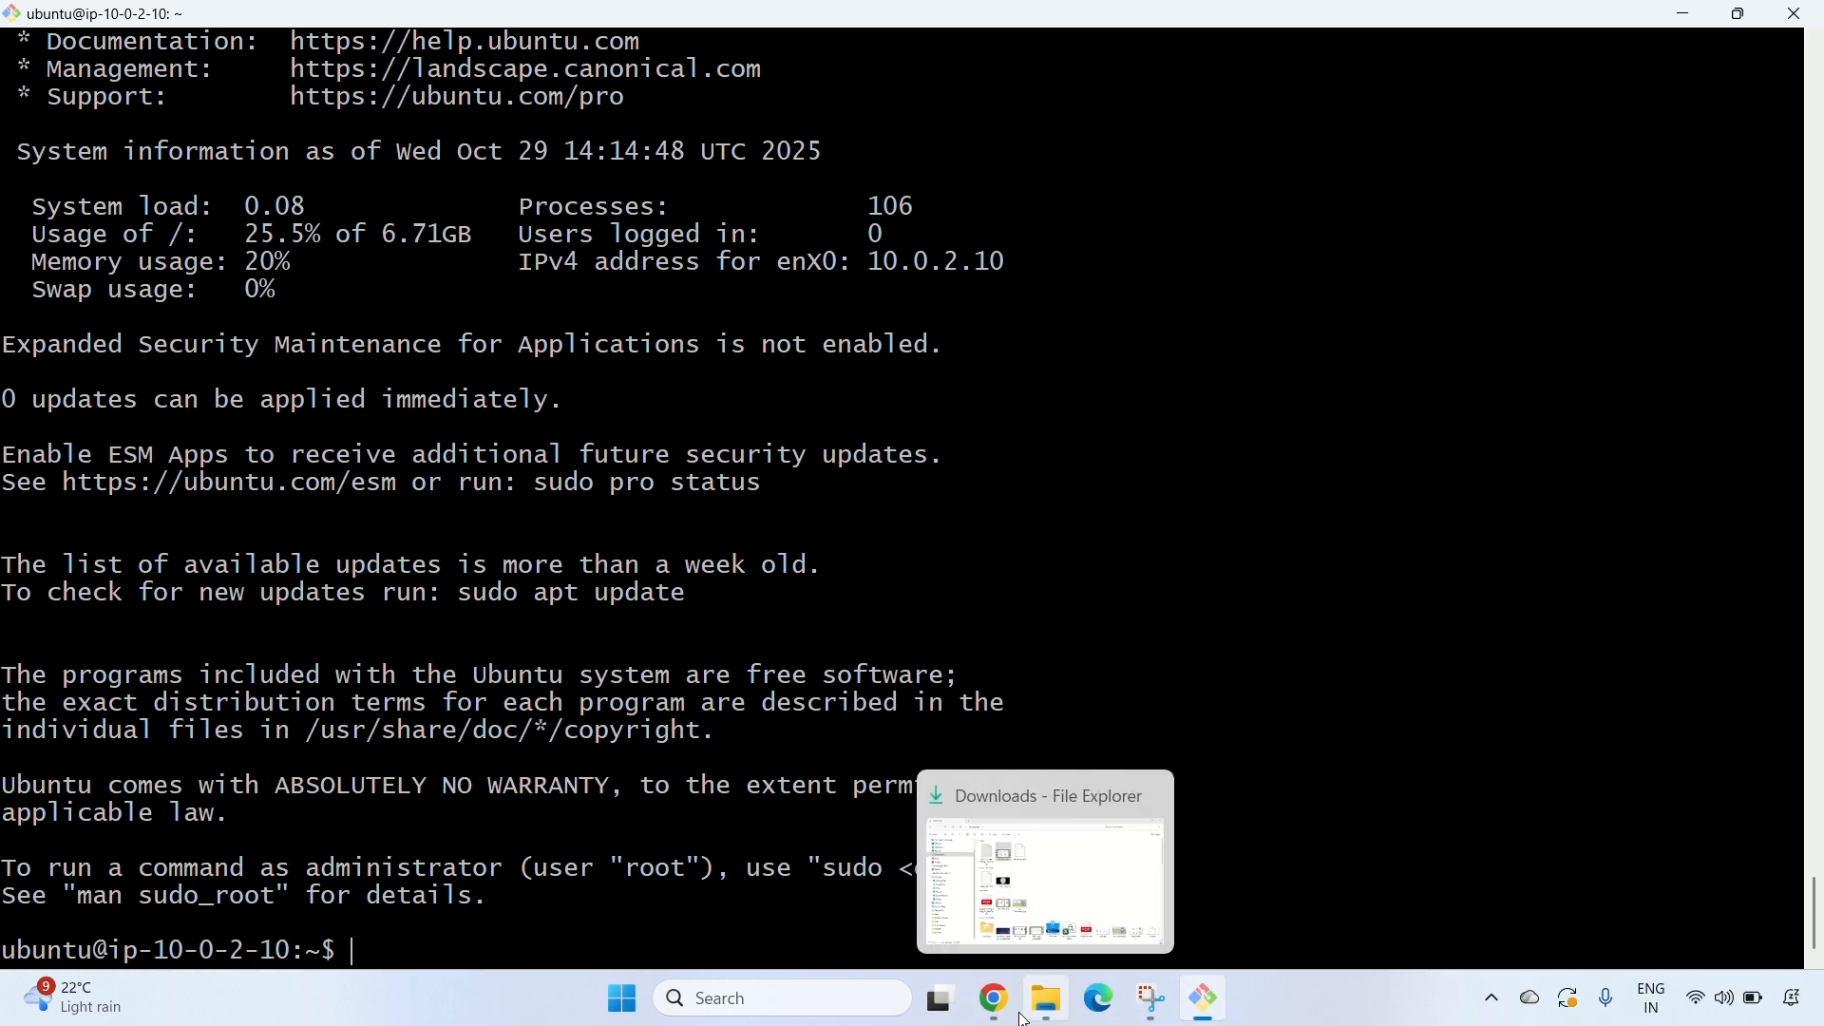
Check private vm's address in the EC2 console, and run hostnamectl in the SSH session to examine the host details.
left_click(994, 999)
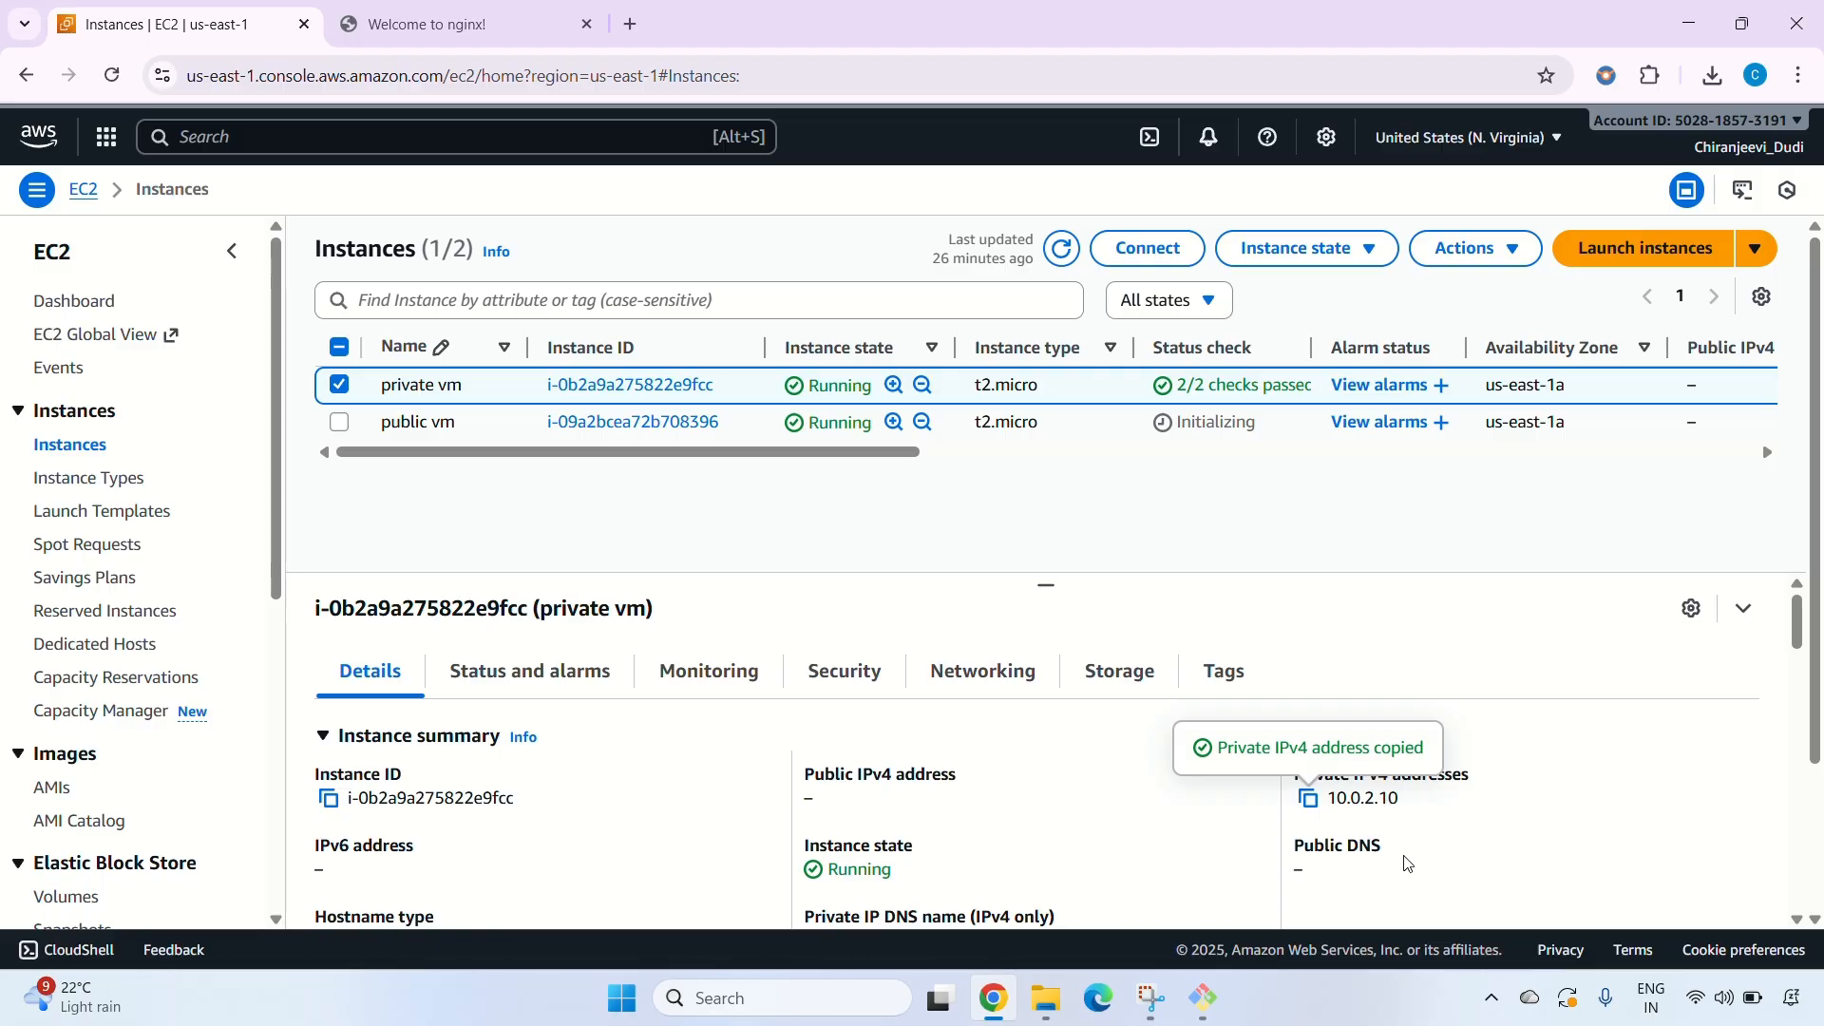
left_click(1204, 1000)
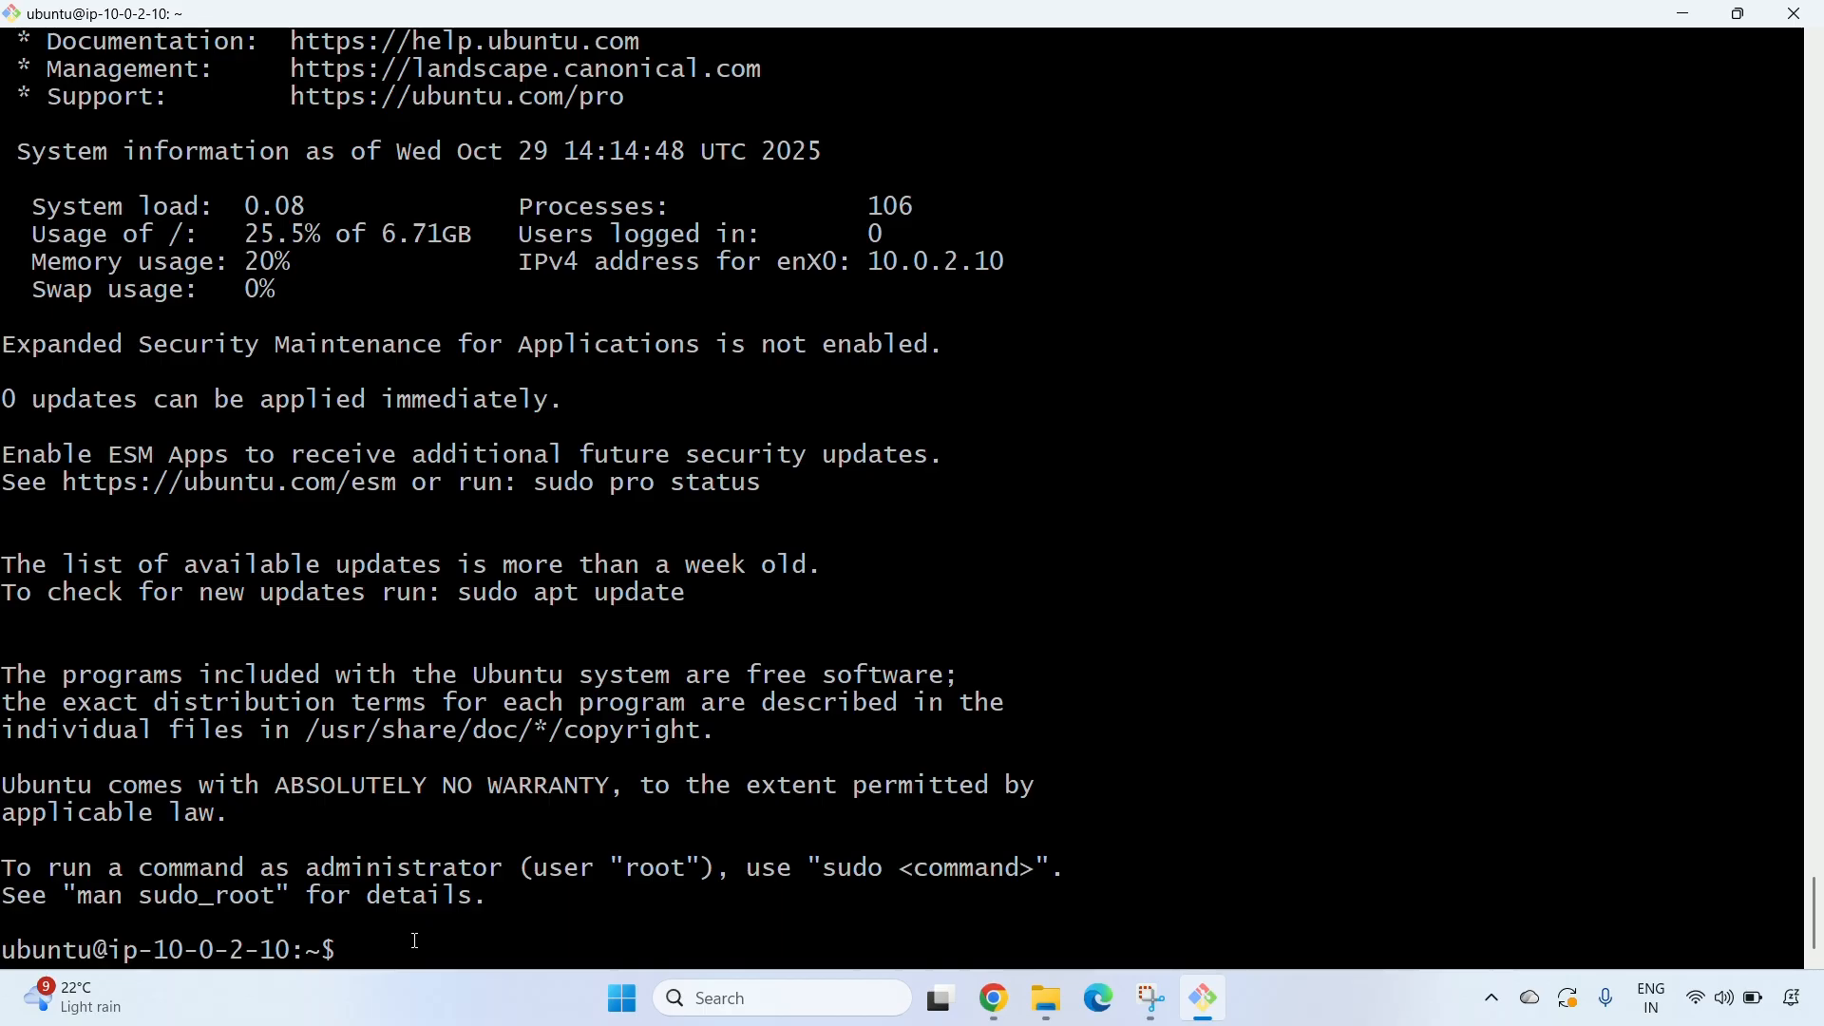
type("hostnamectl")
key("Return")
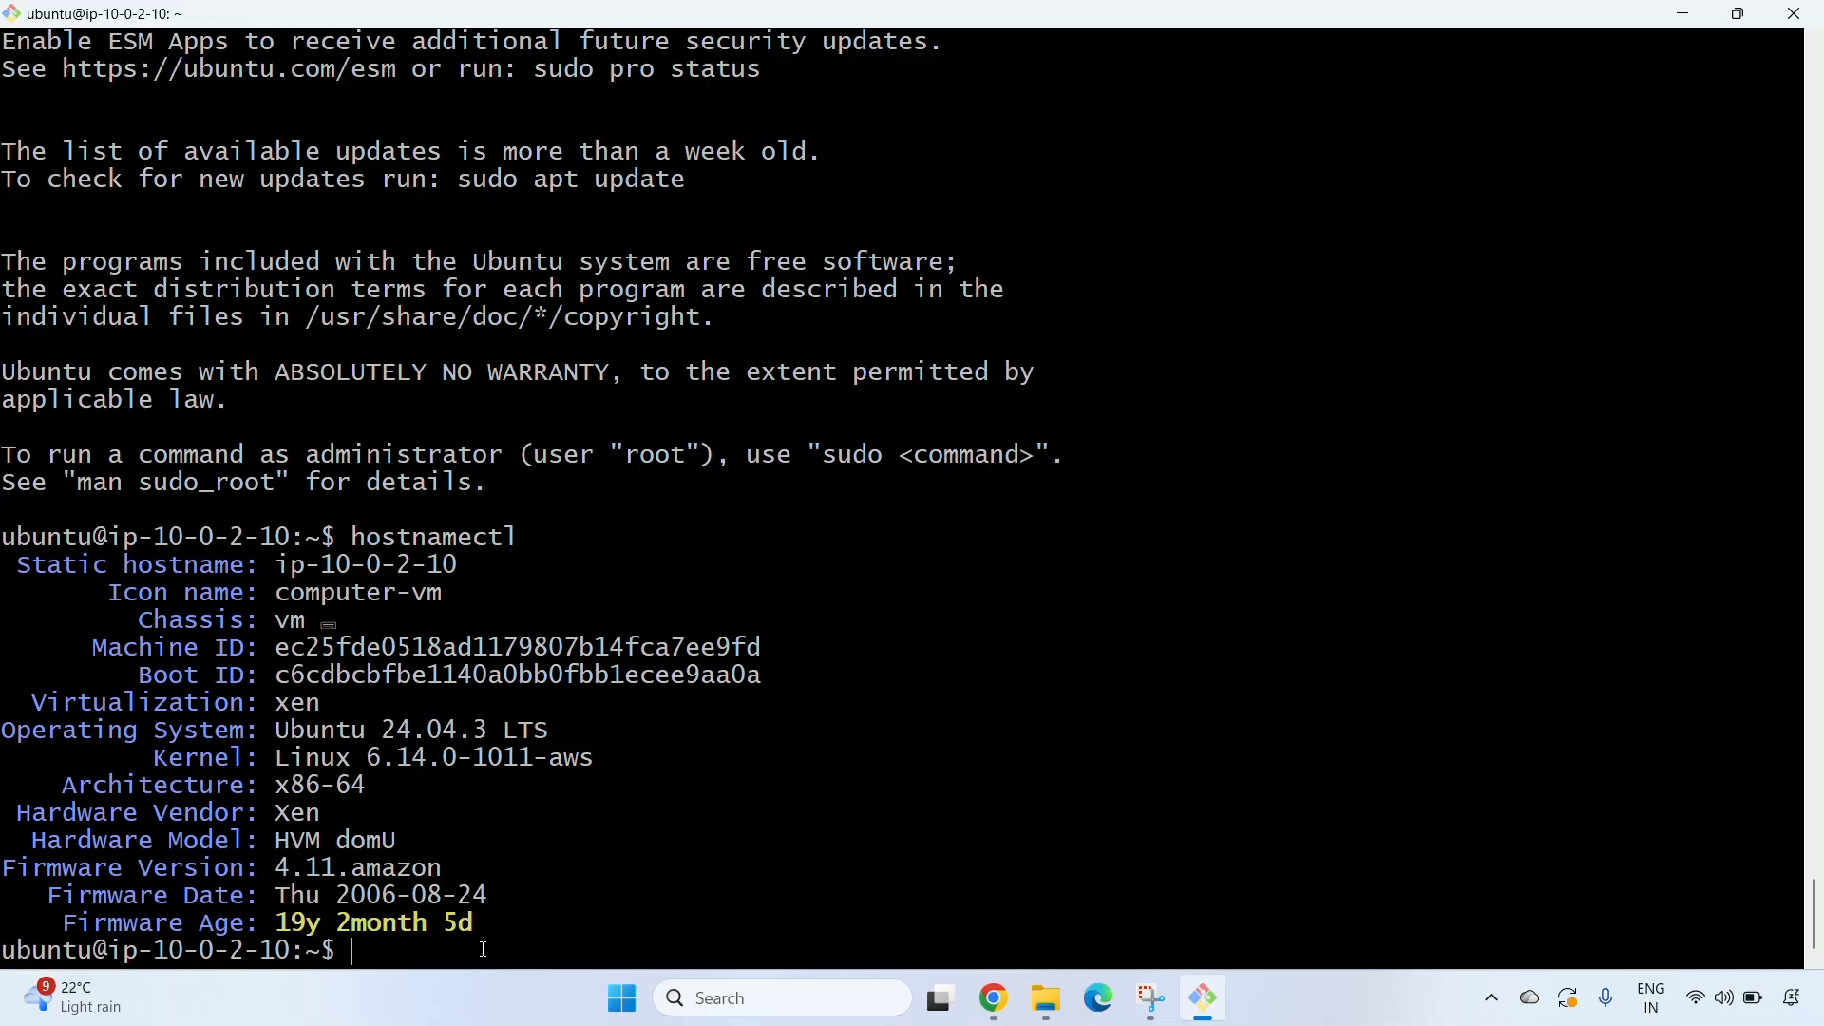
Clear the terminal and ping google.com from private vm to test its internet access.
key("ctrl+l")
key("Return")
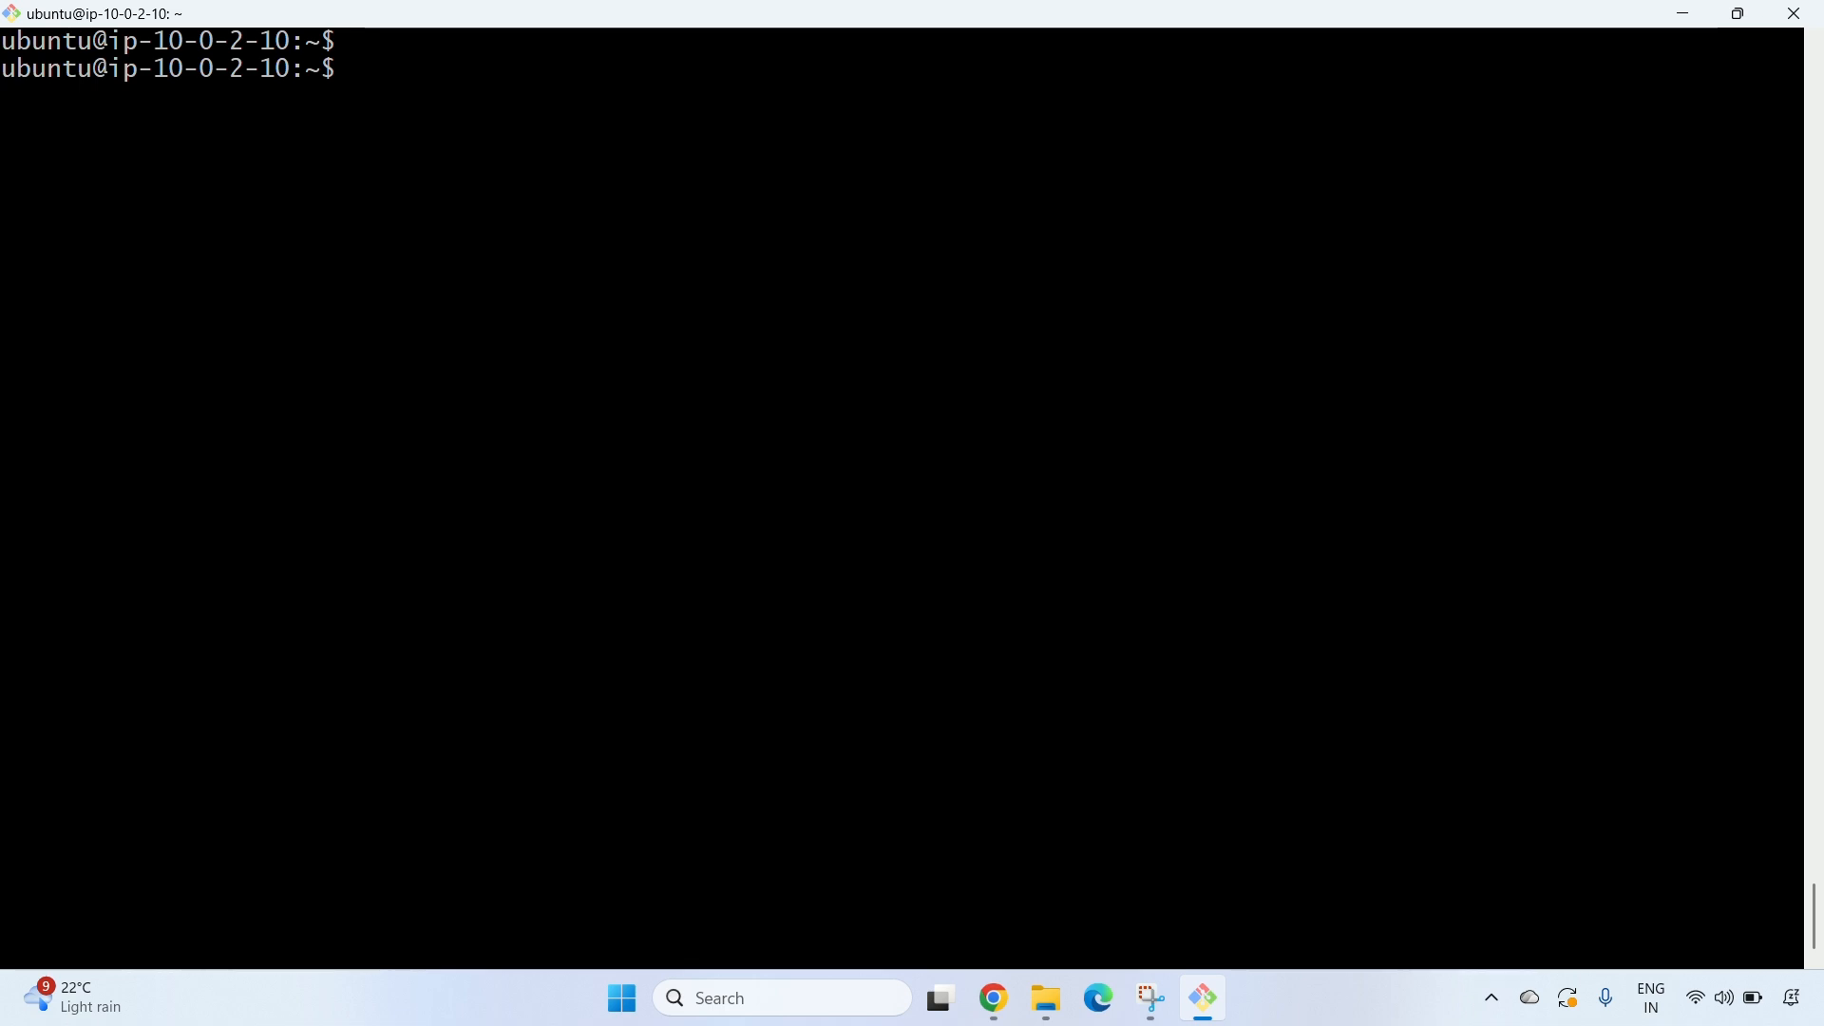
type("ping google.com")
key("Return")
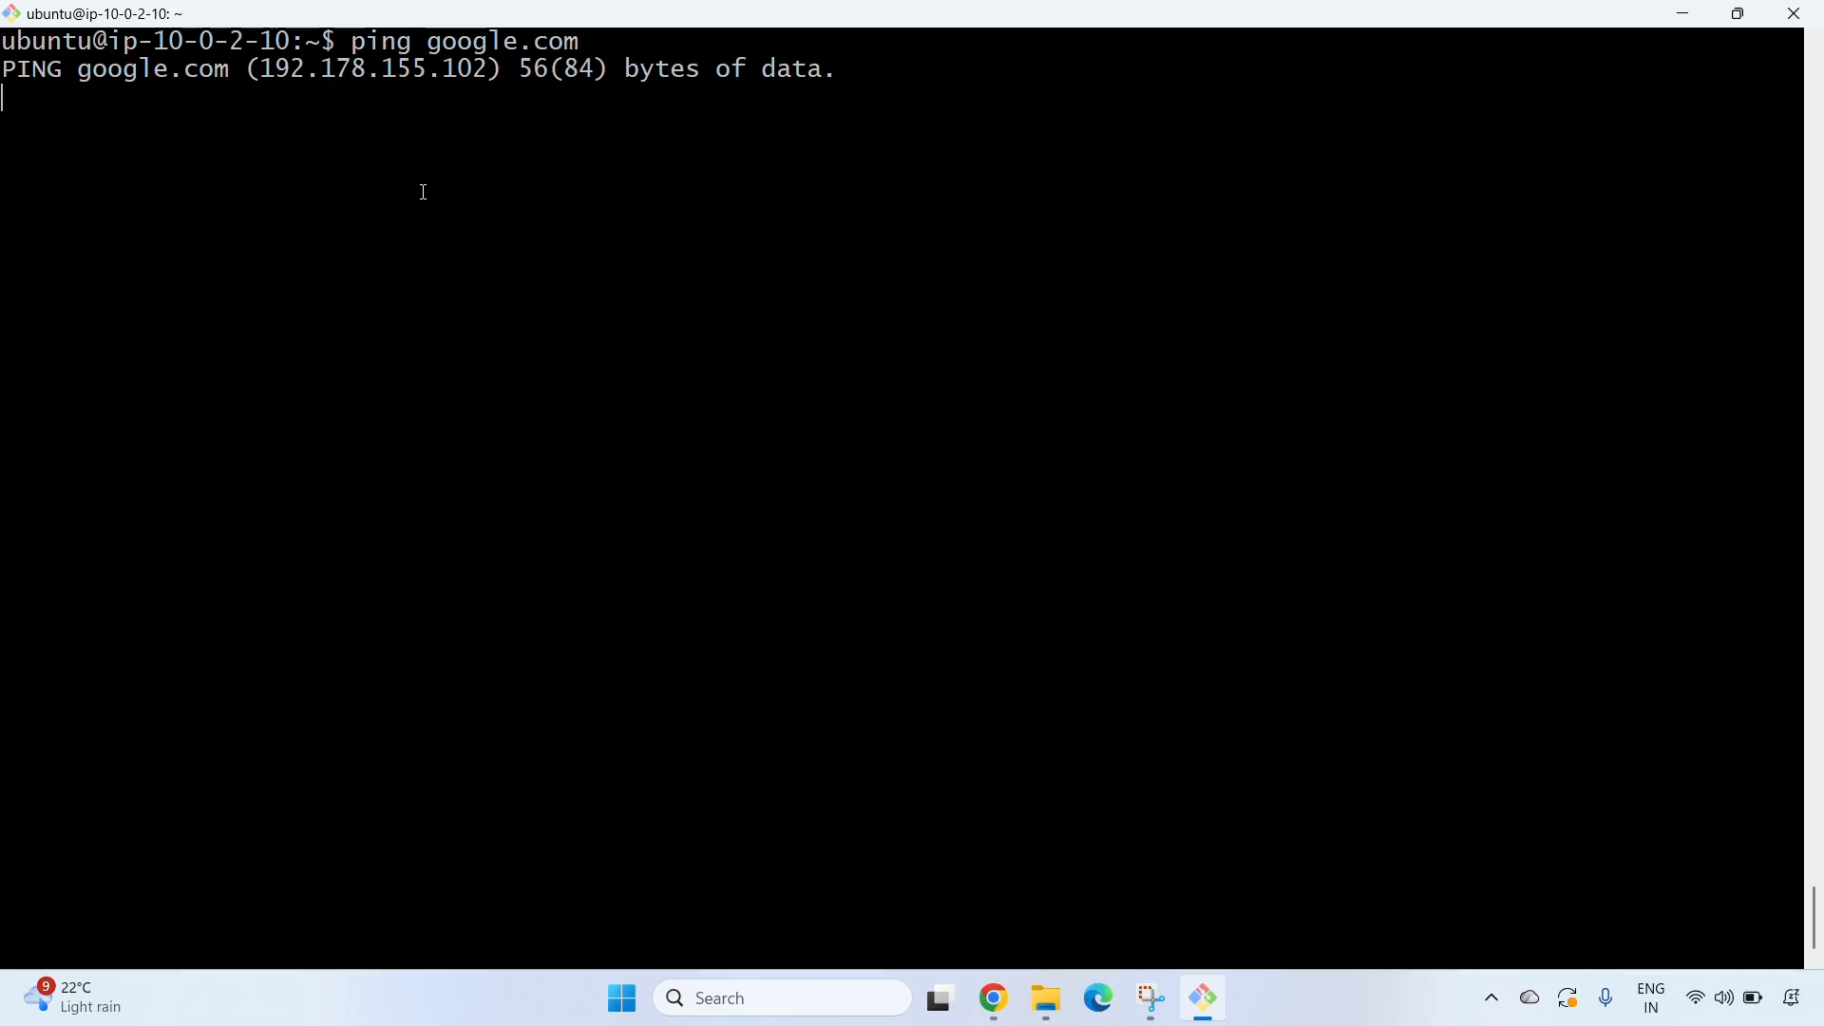
Switch to the AWS console in Chrome and open the details of the private-rt route table in the VPC service.
left_click(1004, 1010)
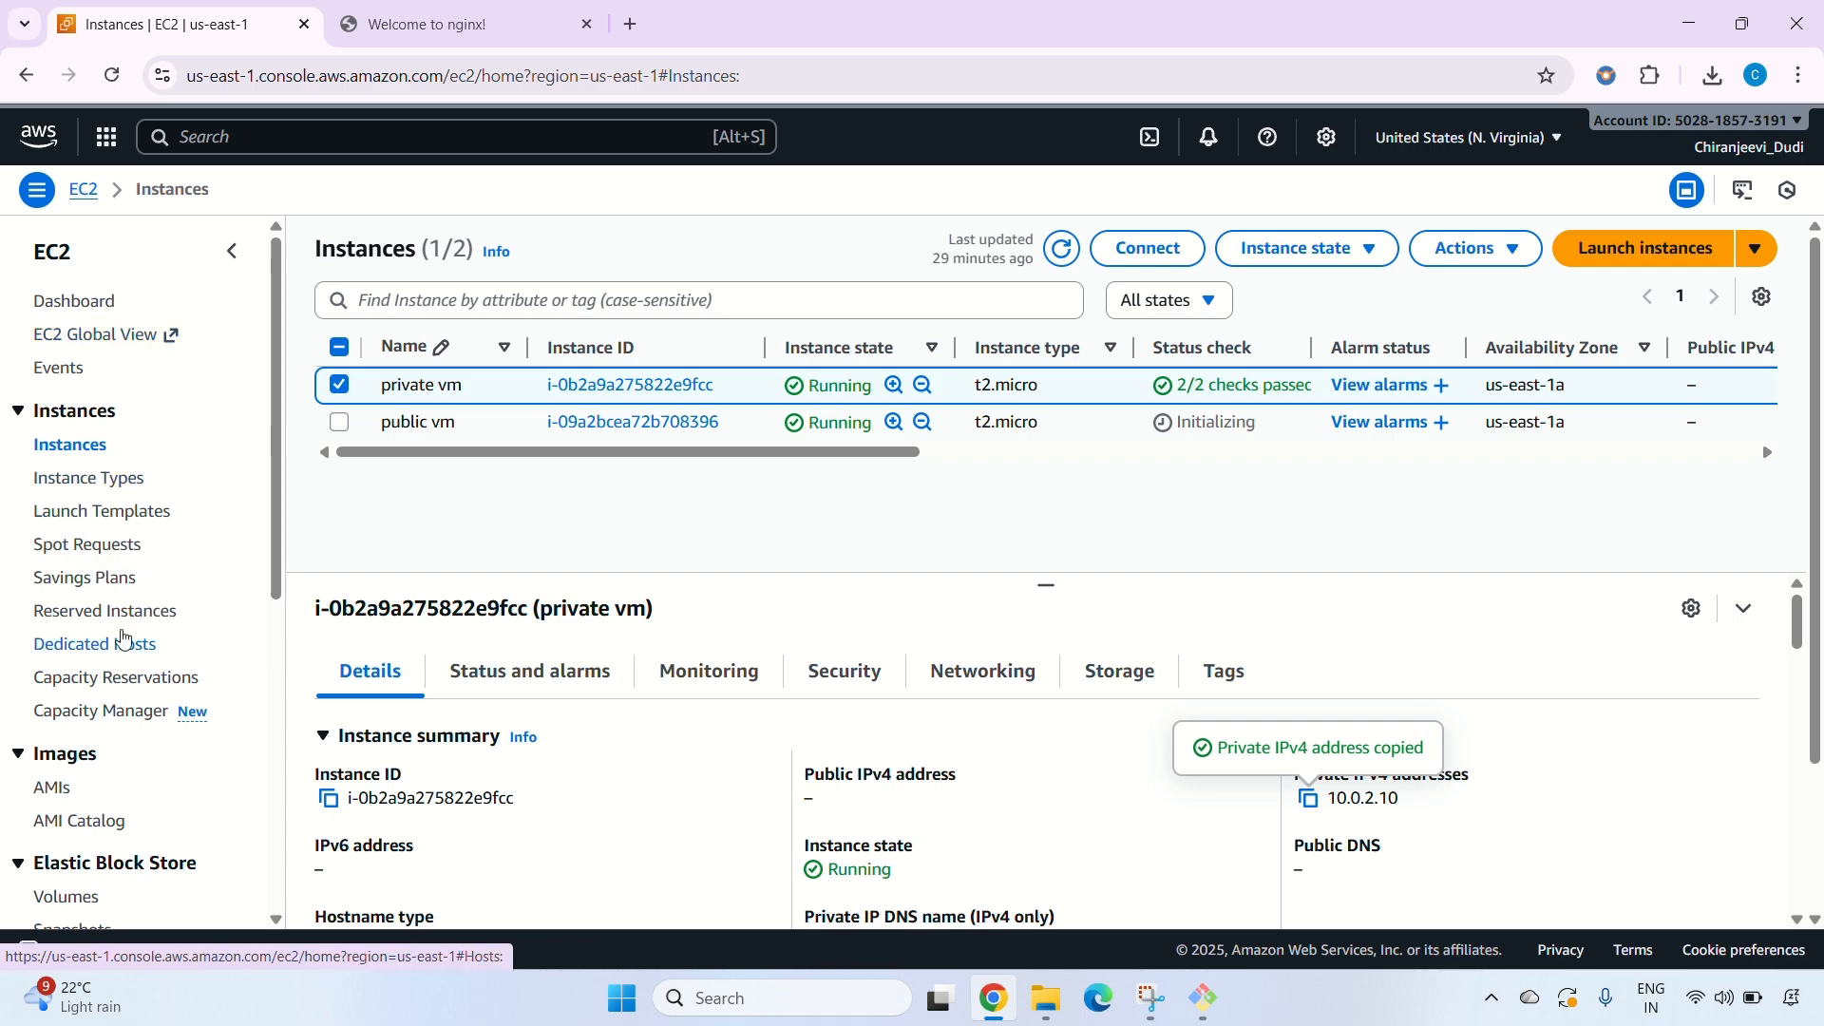
left_click(43, 136)
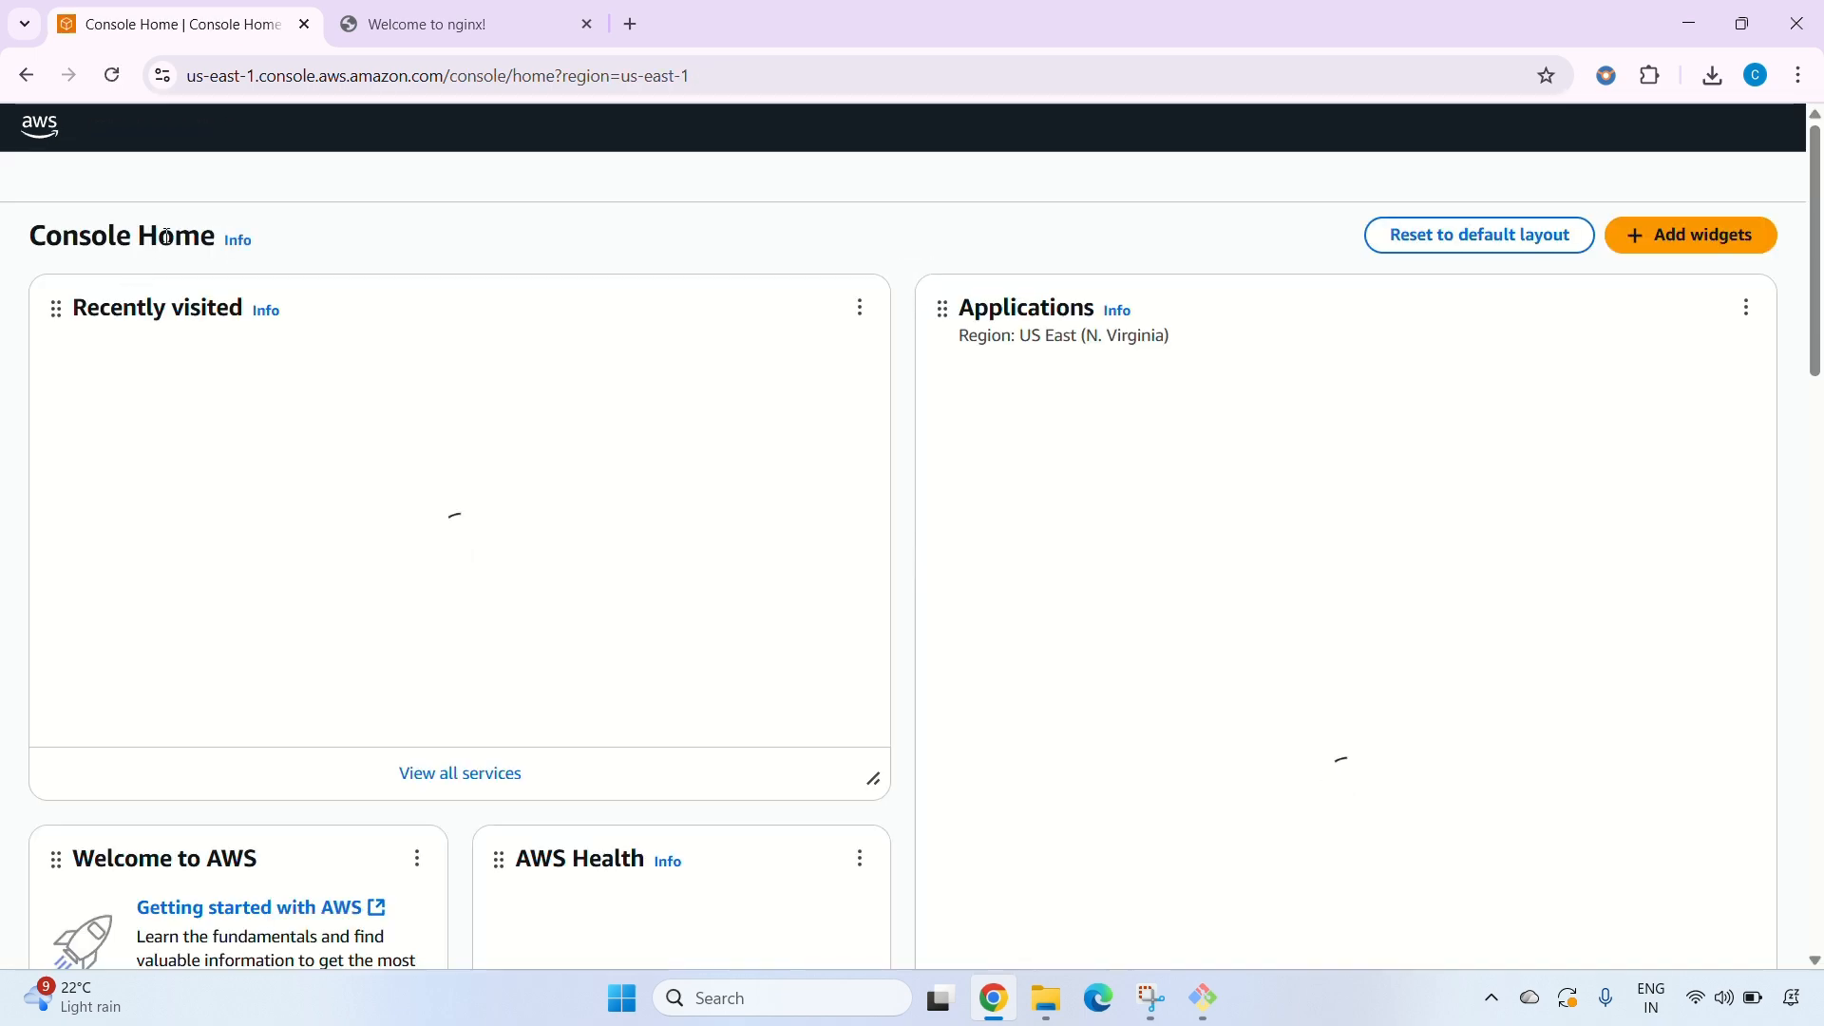
left_click(225, 419)
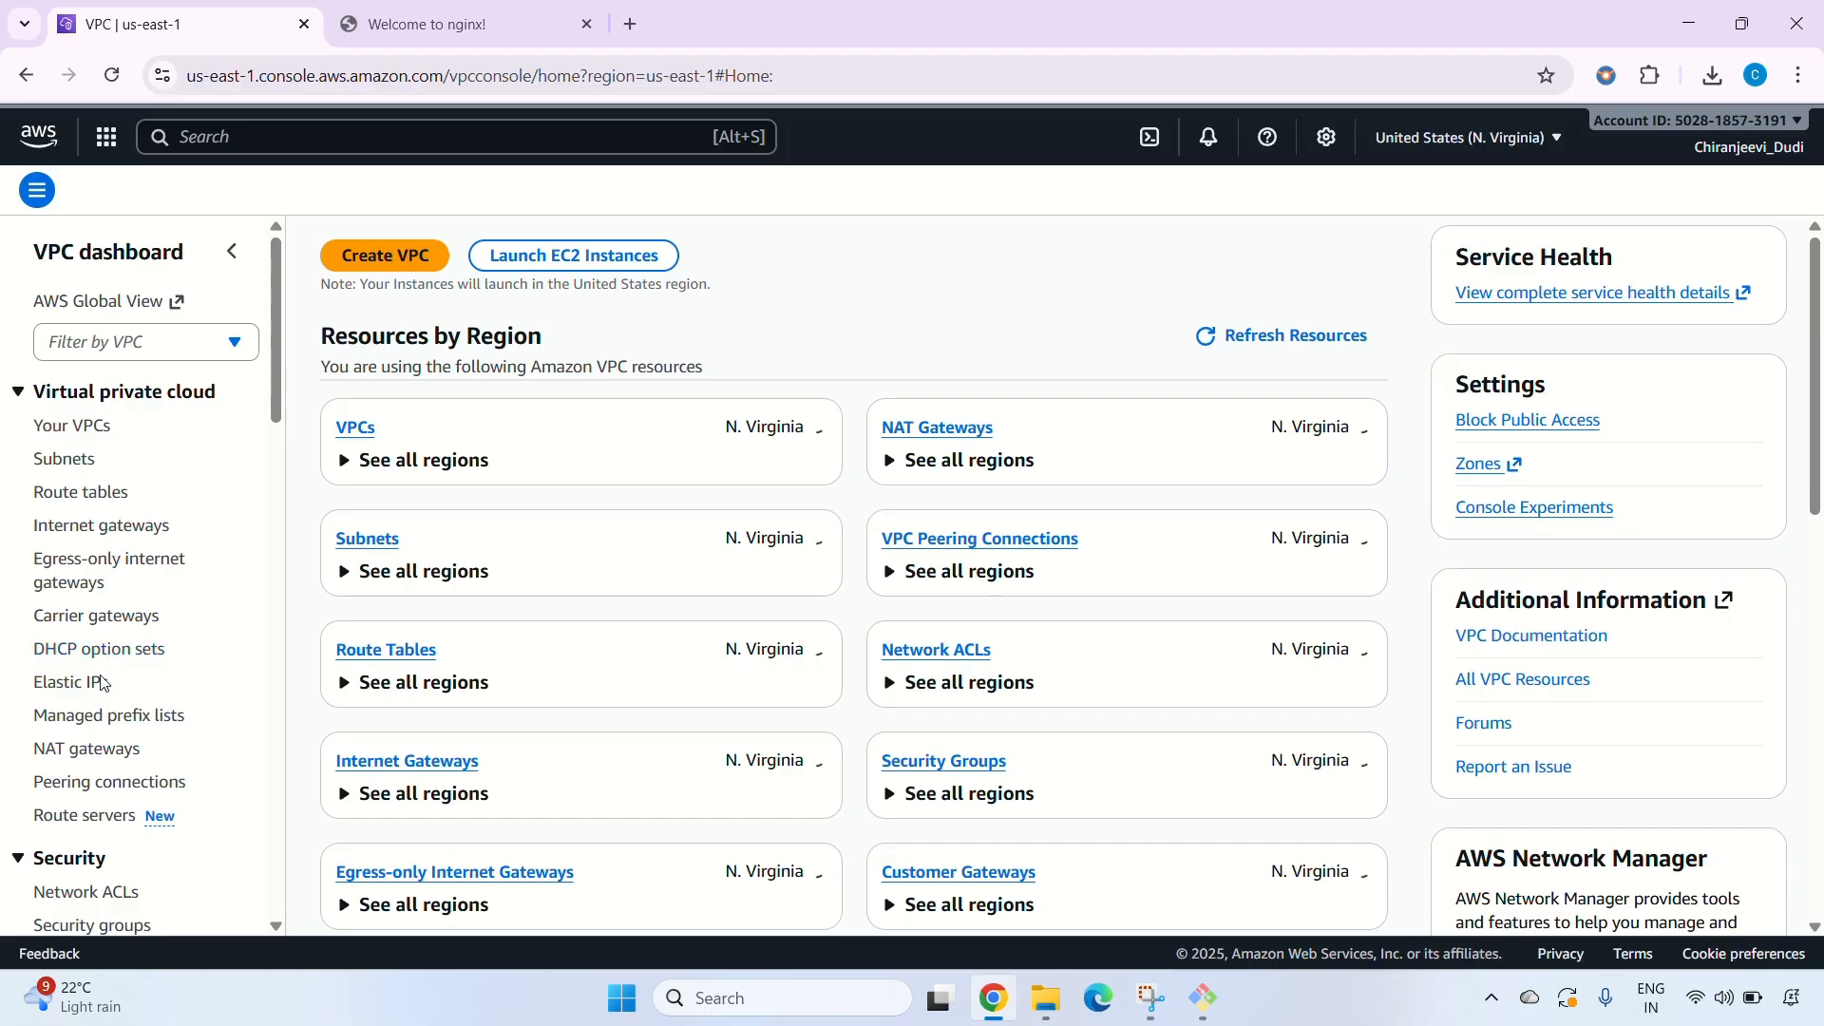
scroll(101, 694, "down", 2)
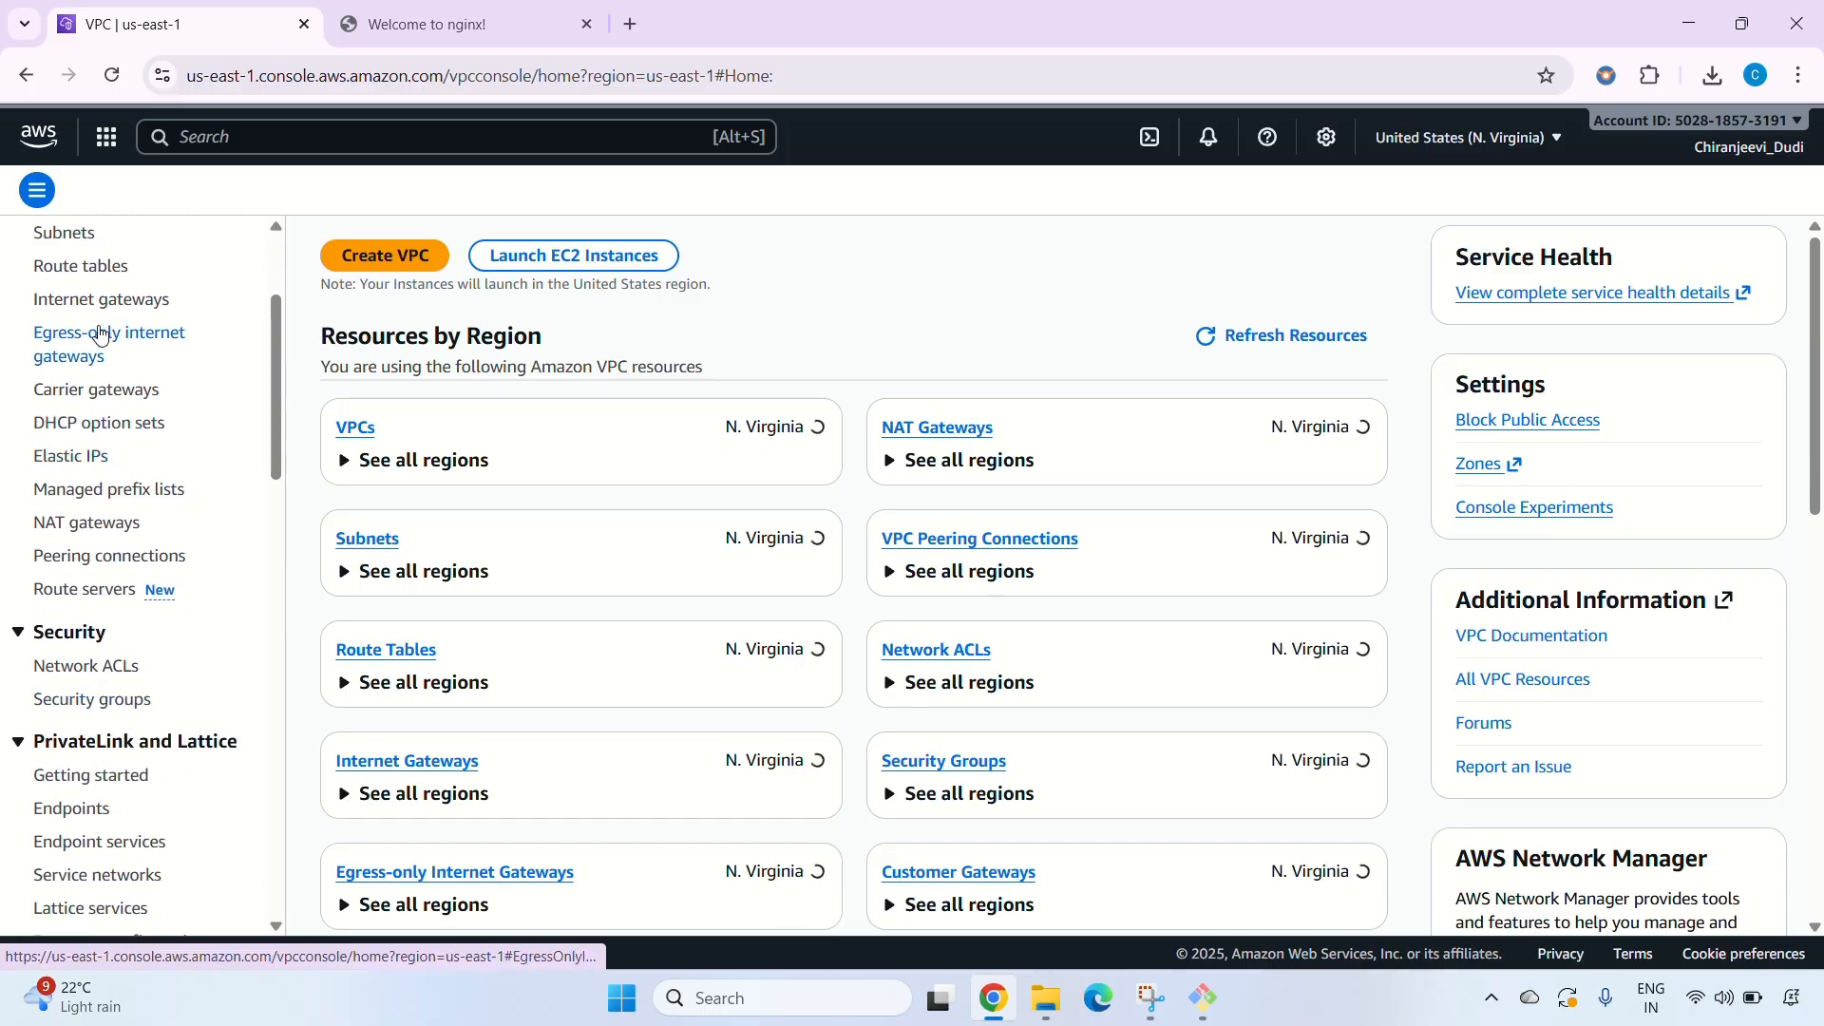
left_click(81, 267)
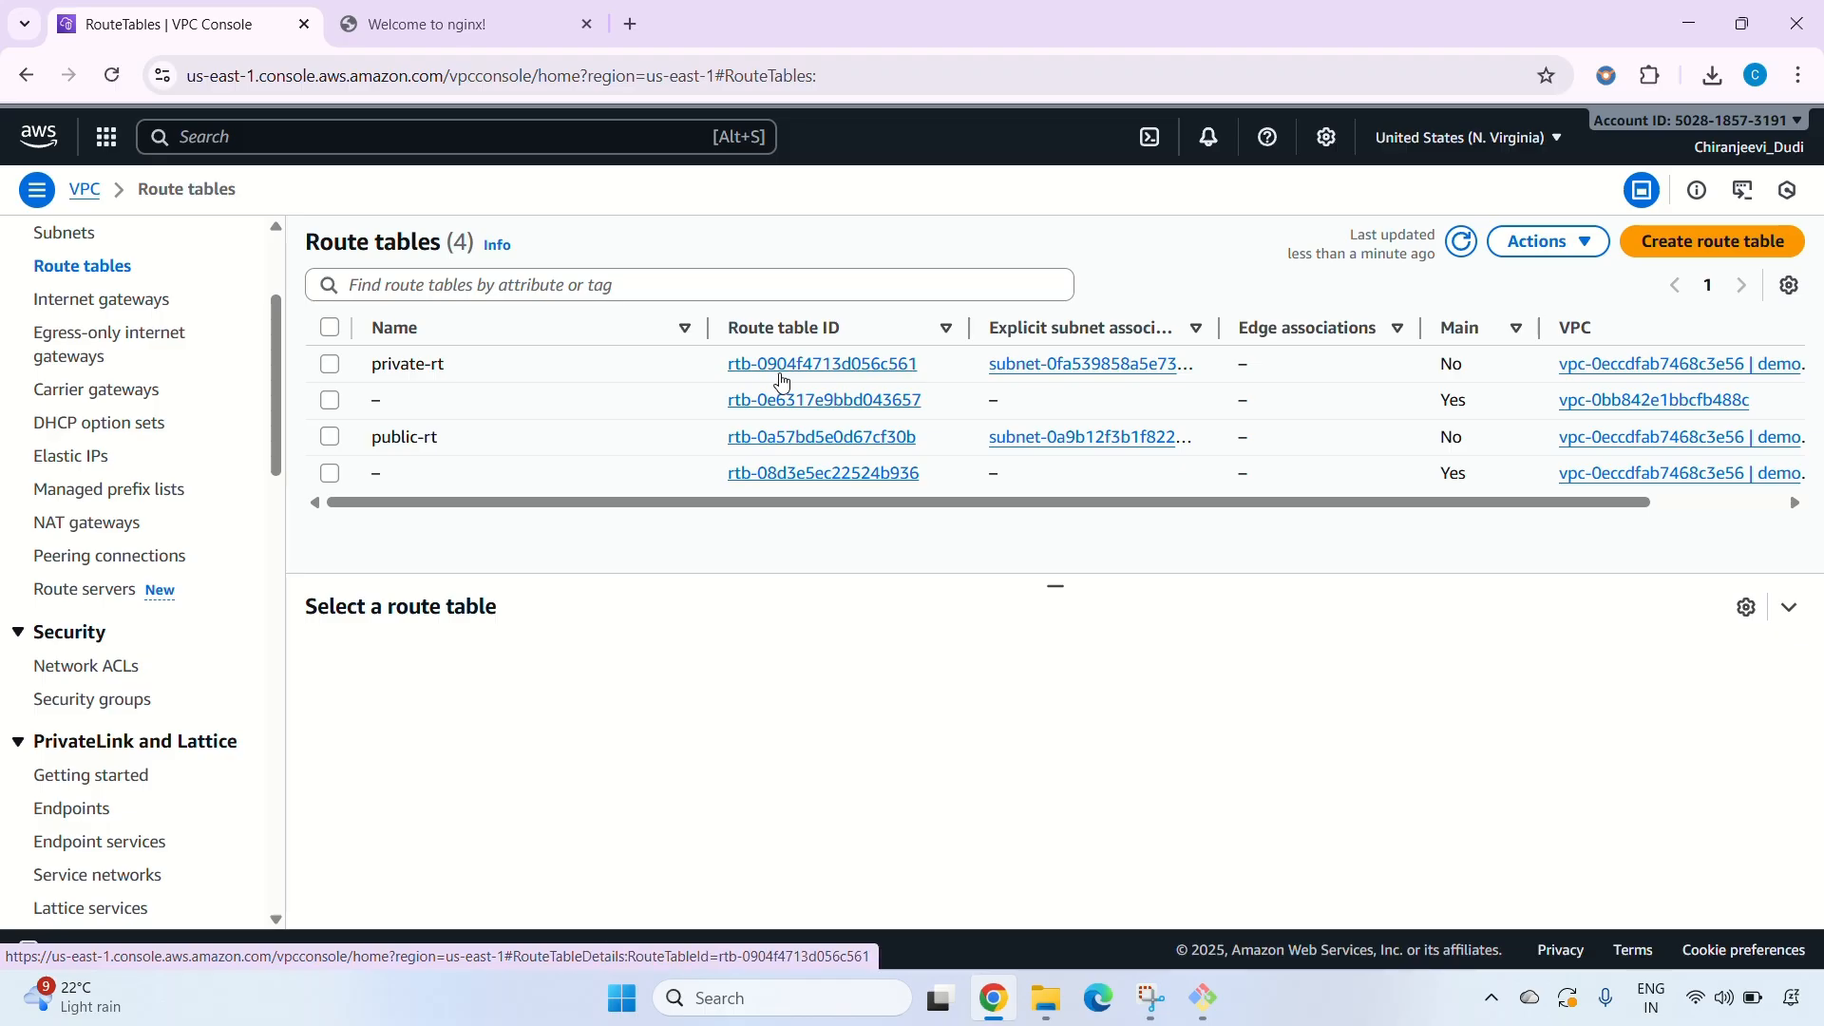
left_click(797, 366)
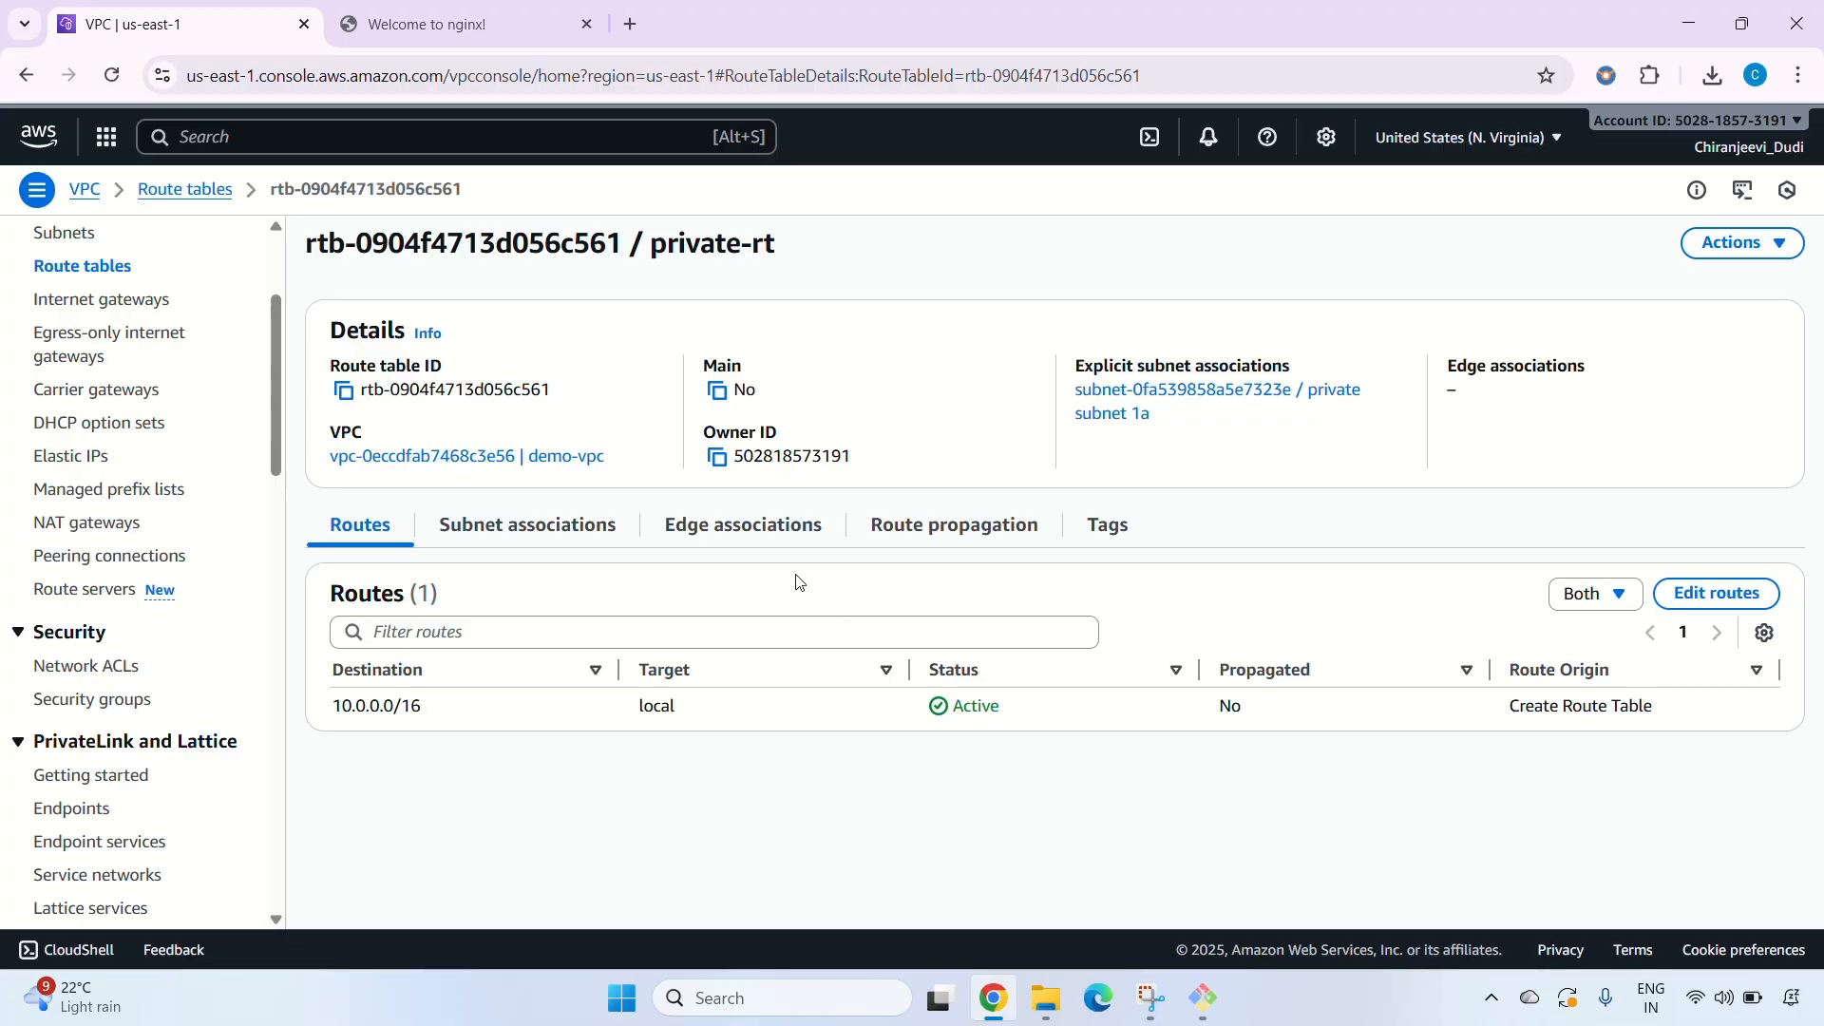
Add a route to private-rt with destination 0.0.0.0/0 and the NAT gateway demo-ngw as target, and save the changes.
left_click(1701, 606)
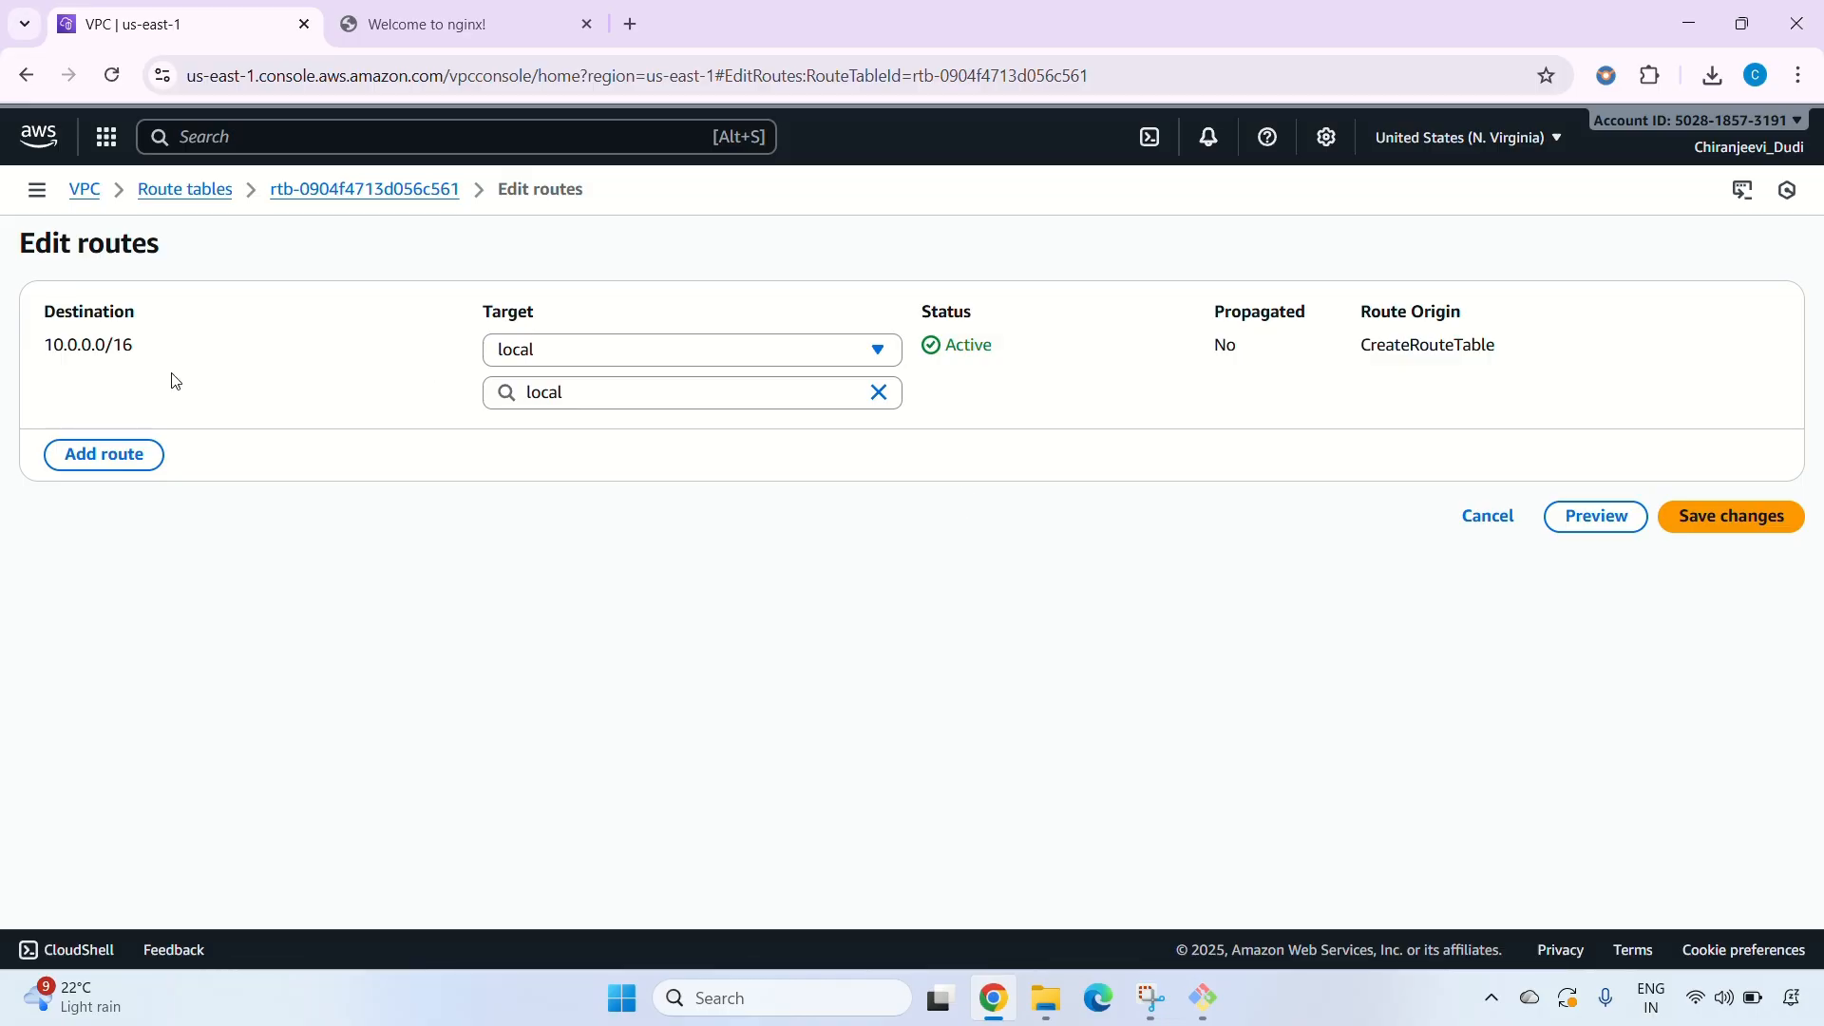
left_click(130, 466)
left_click(157, 441)
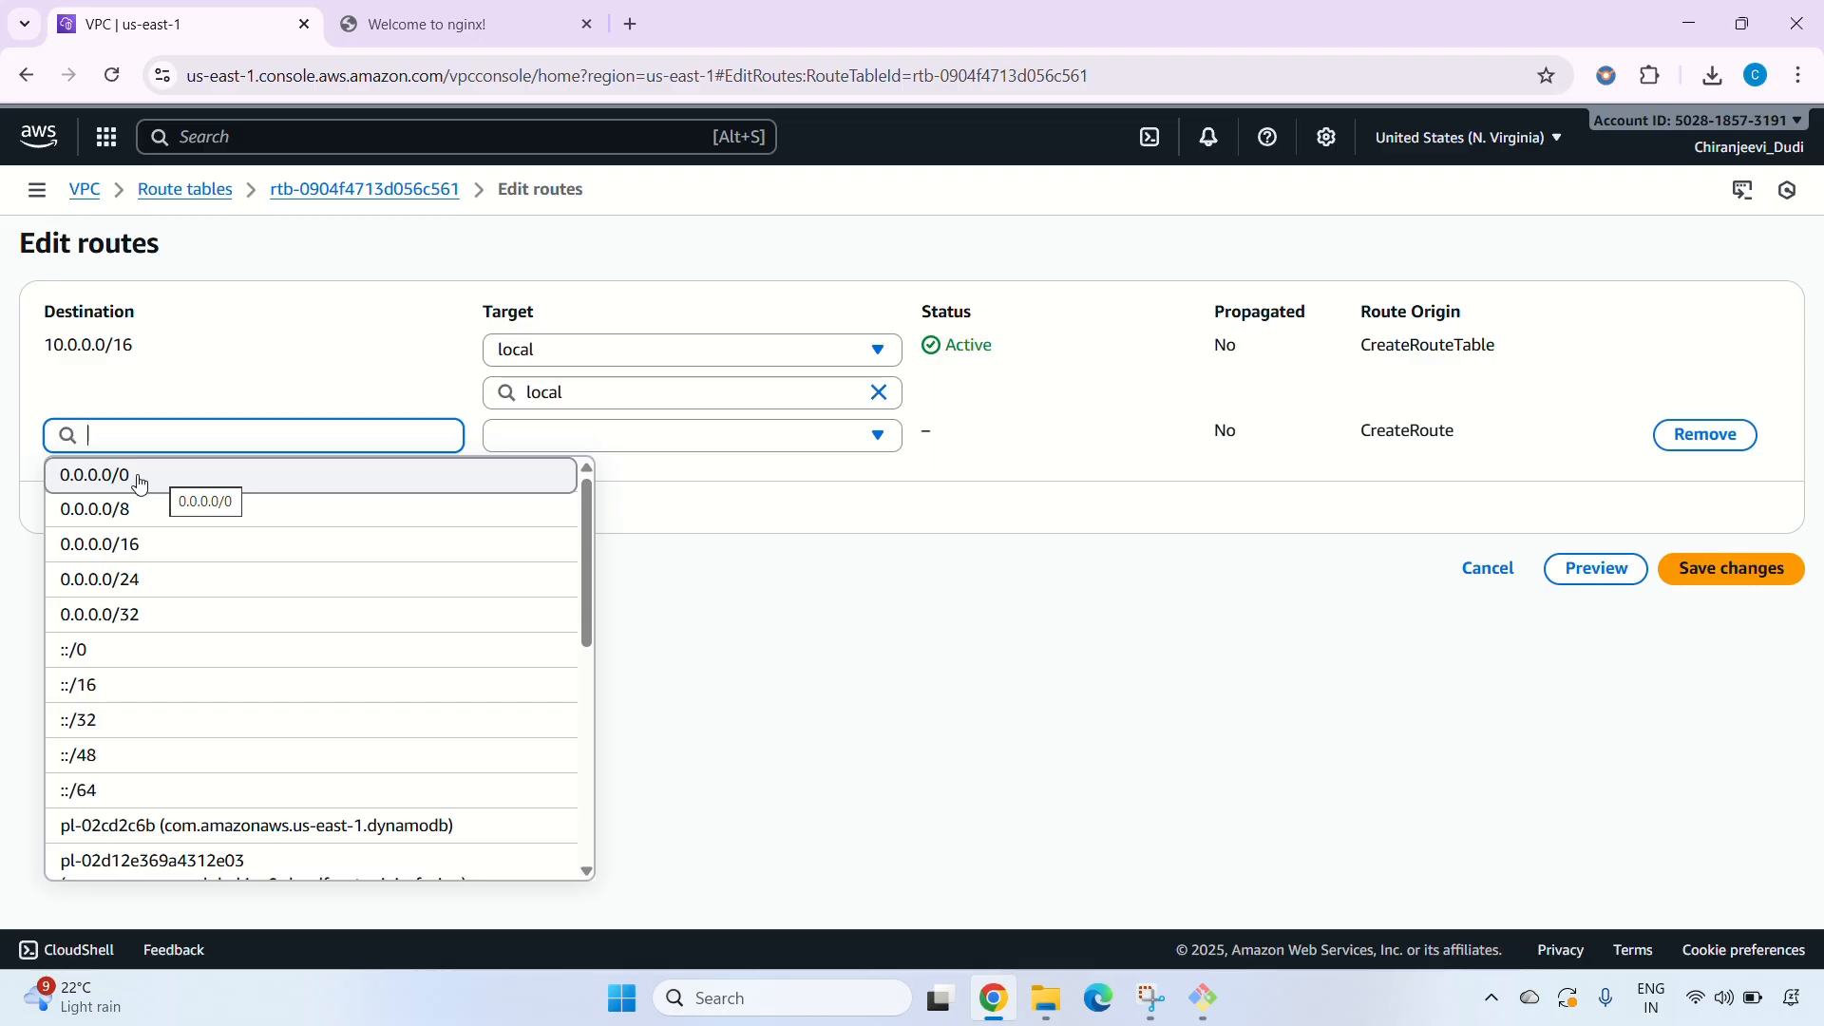
left_click(139, 484)
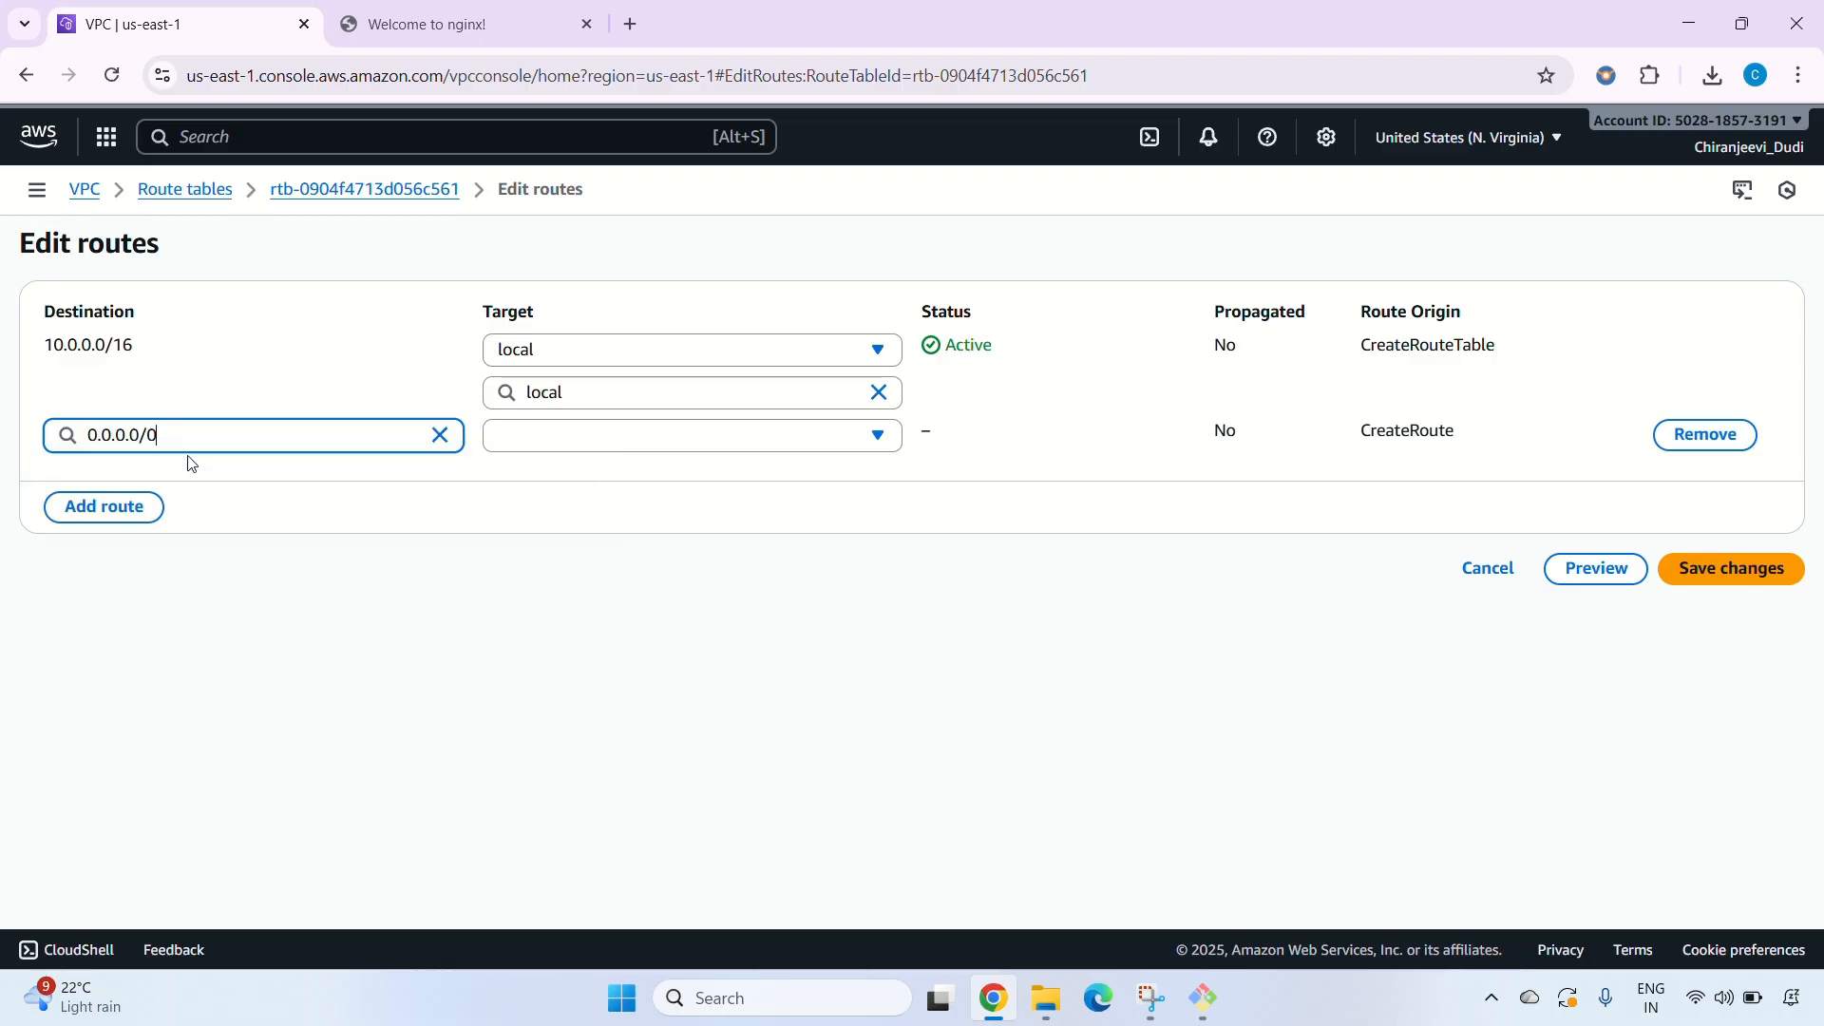
left_click(692, 438)
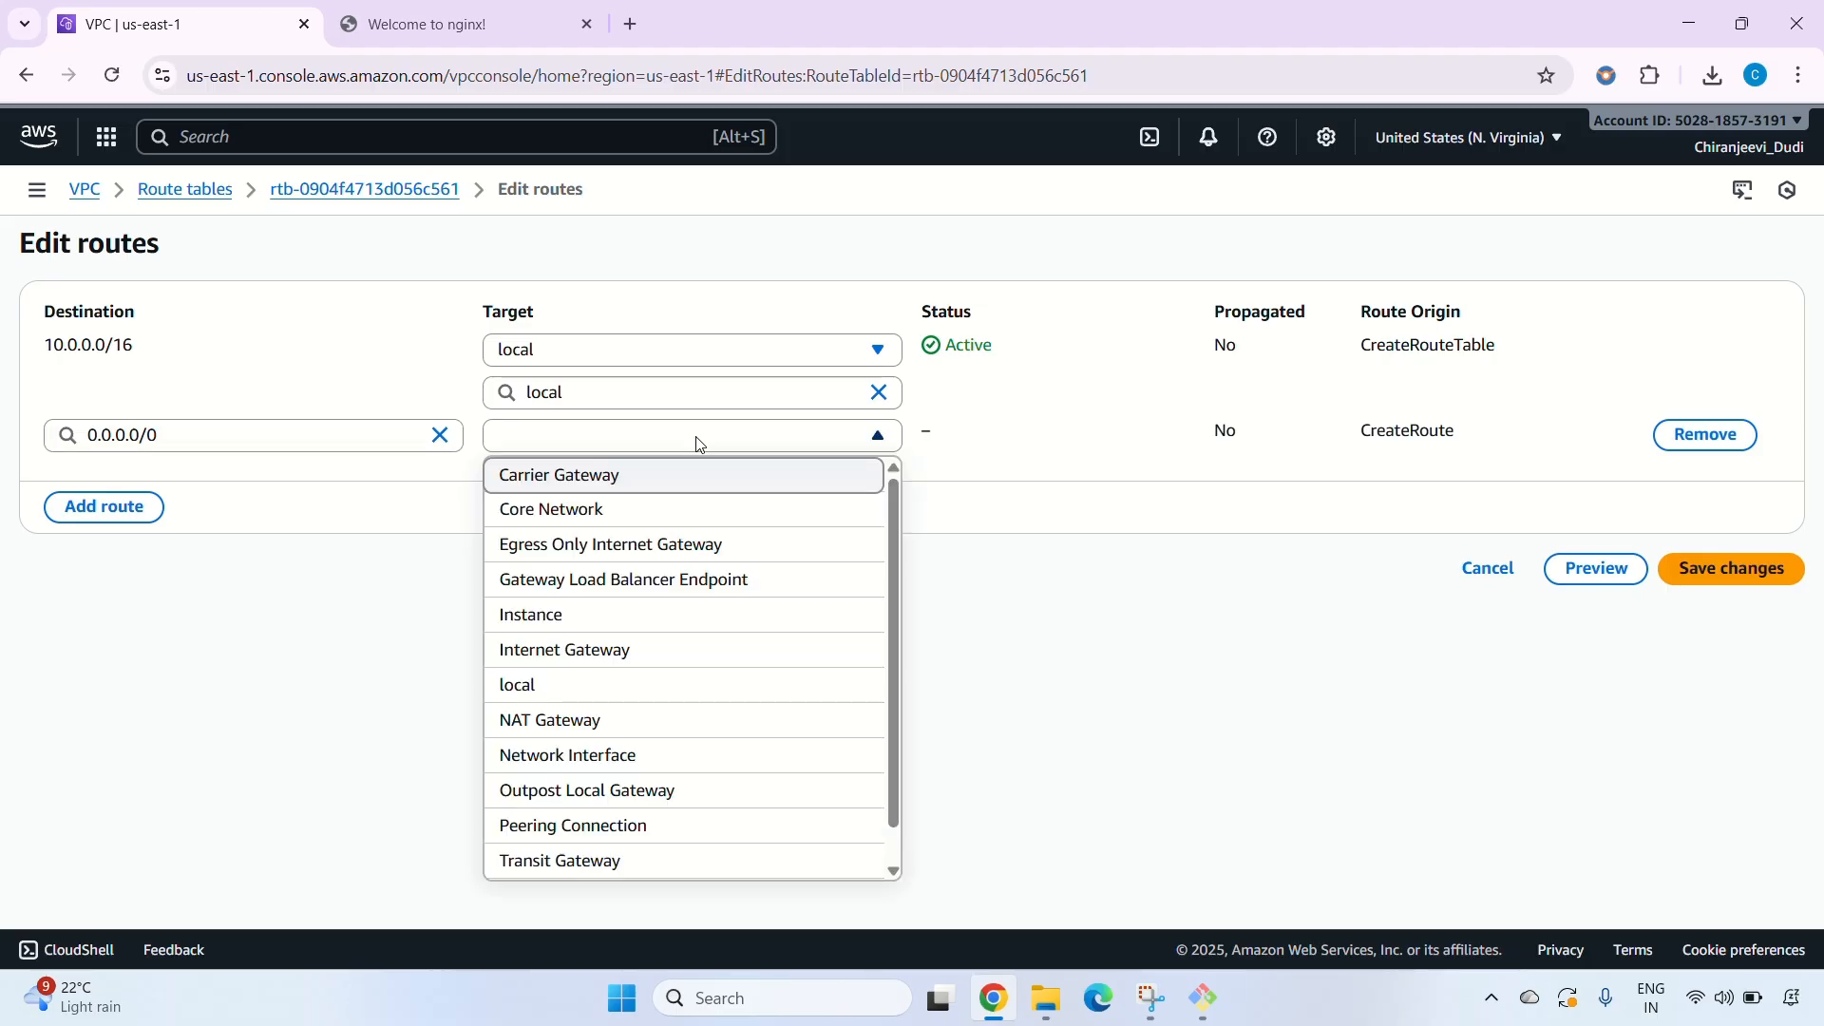
left_click(596, 721)
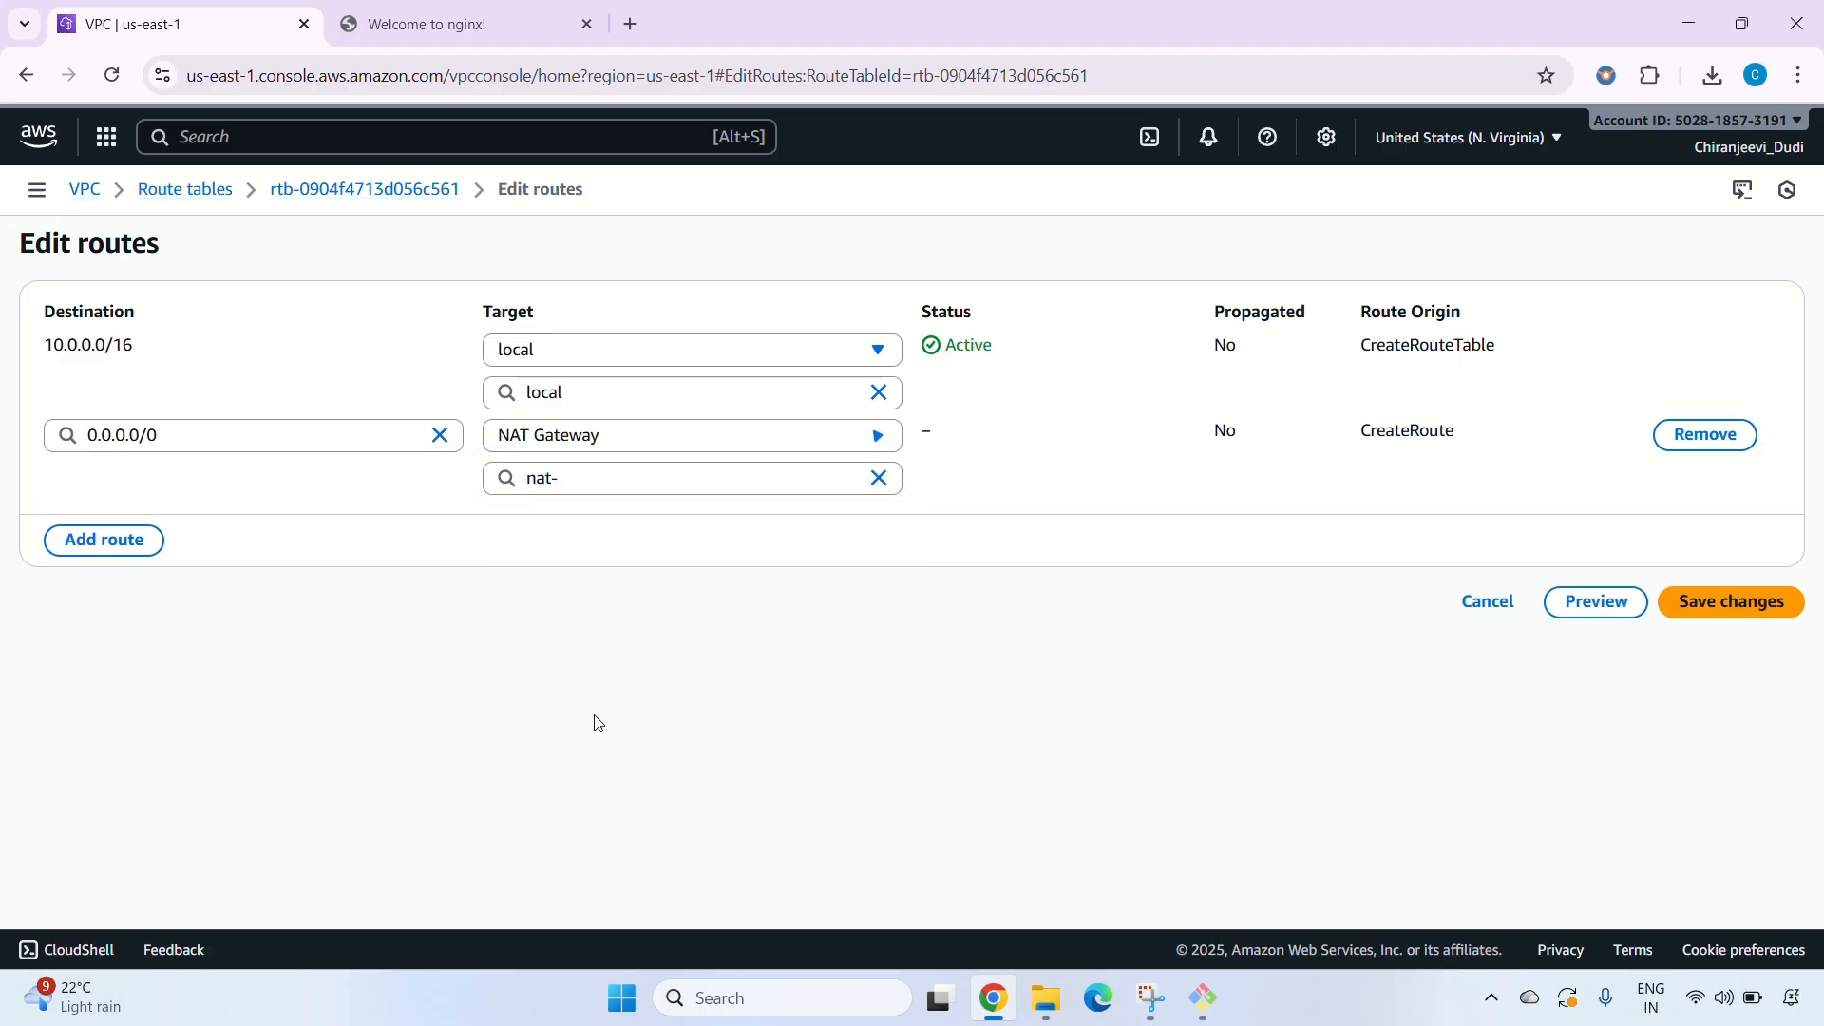
left_click(762, 480)
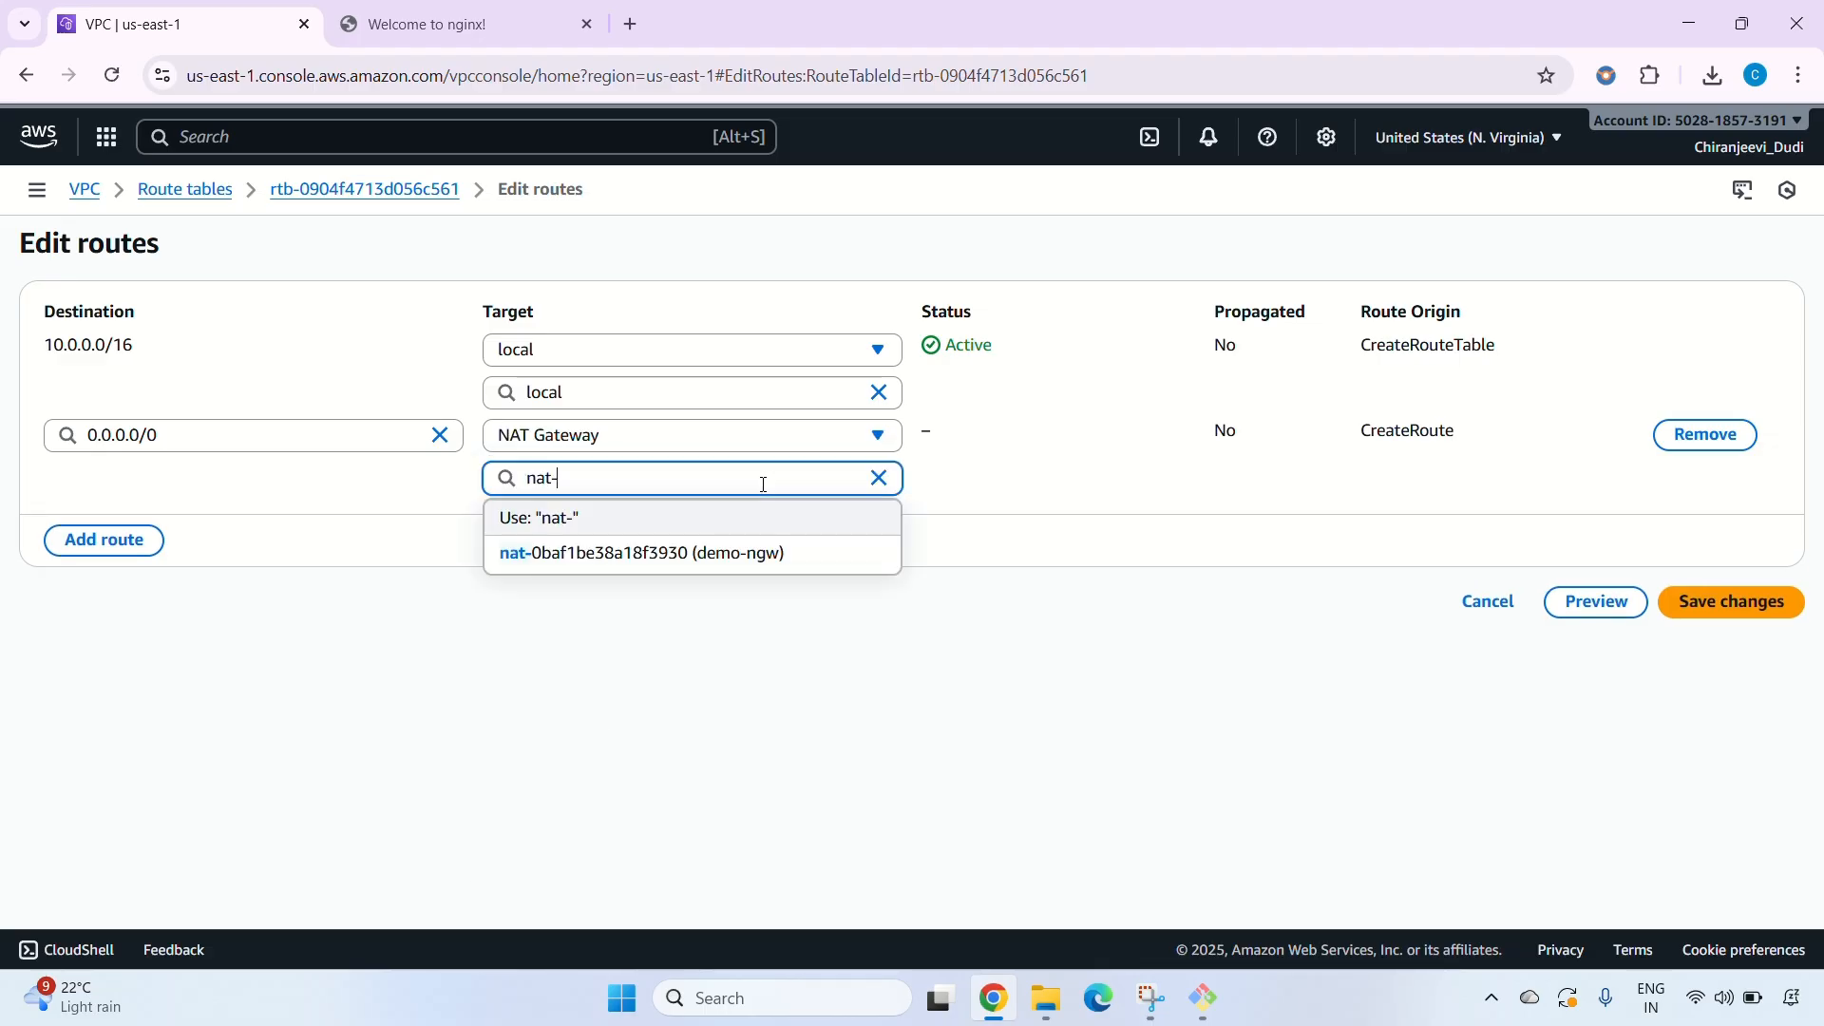
left_click(712, 563)
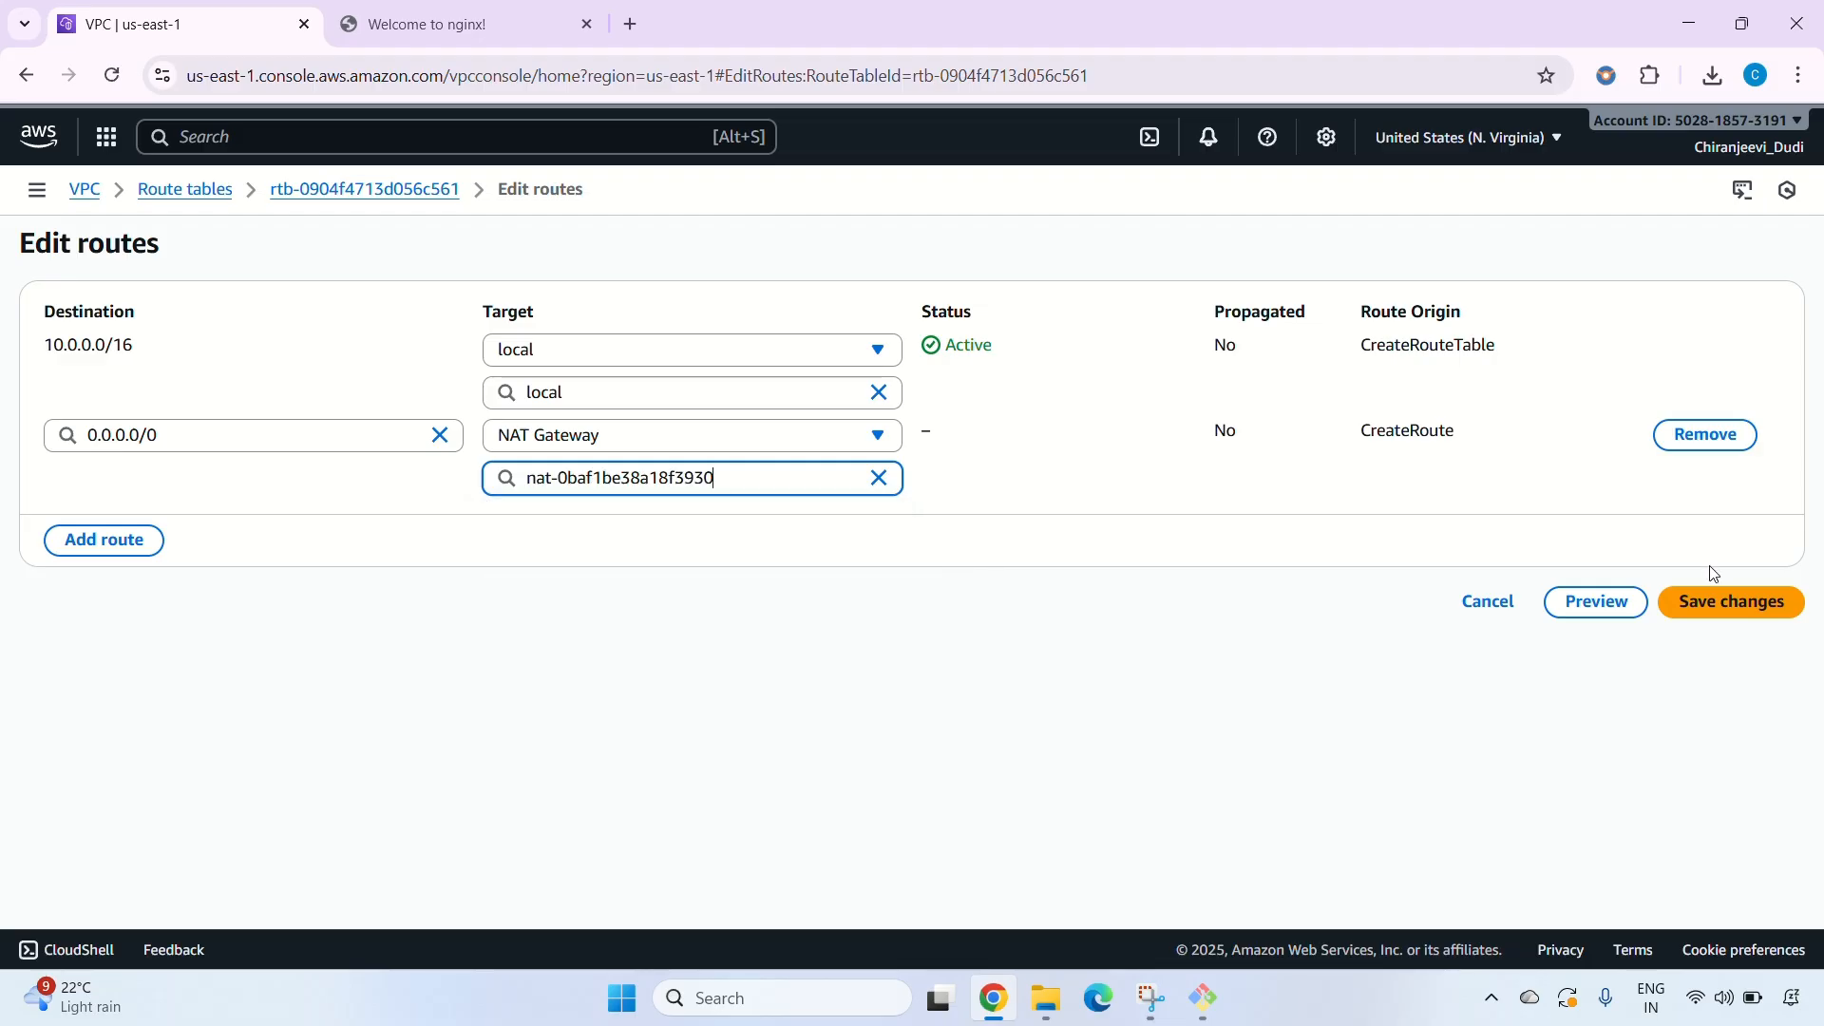
left_click(1716, 599)
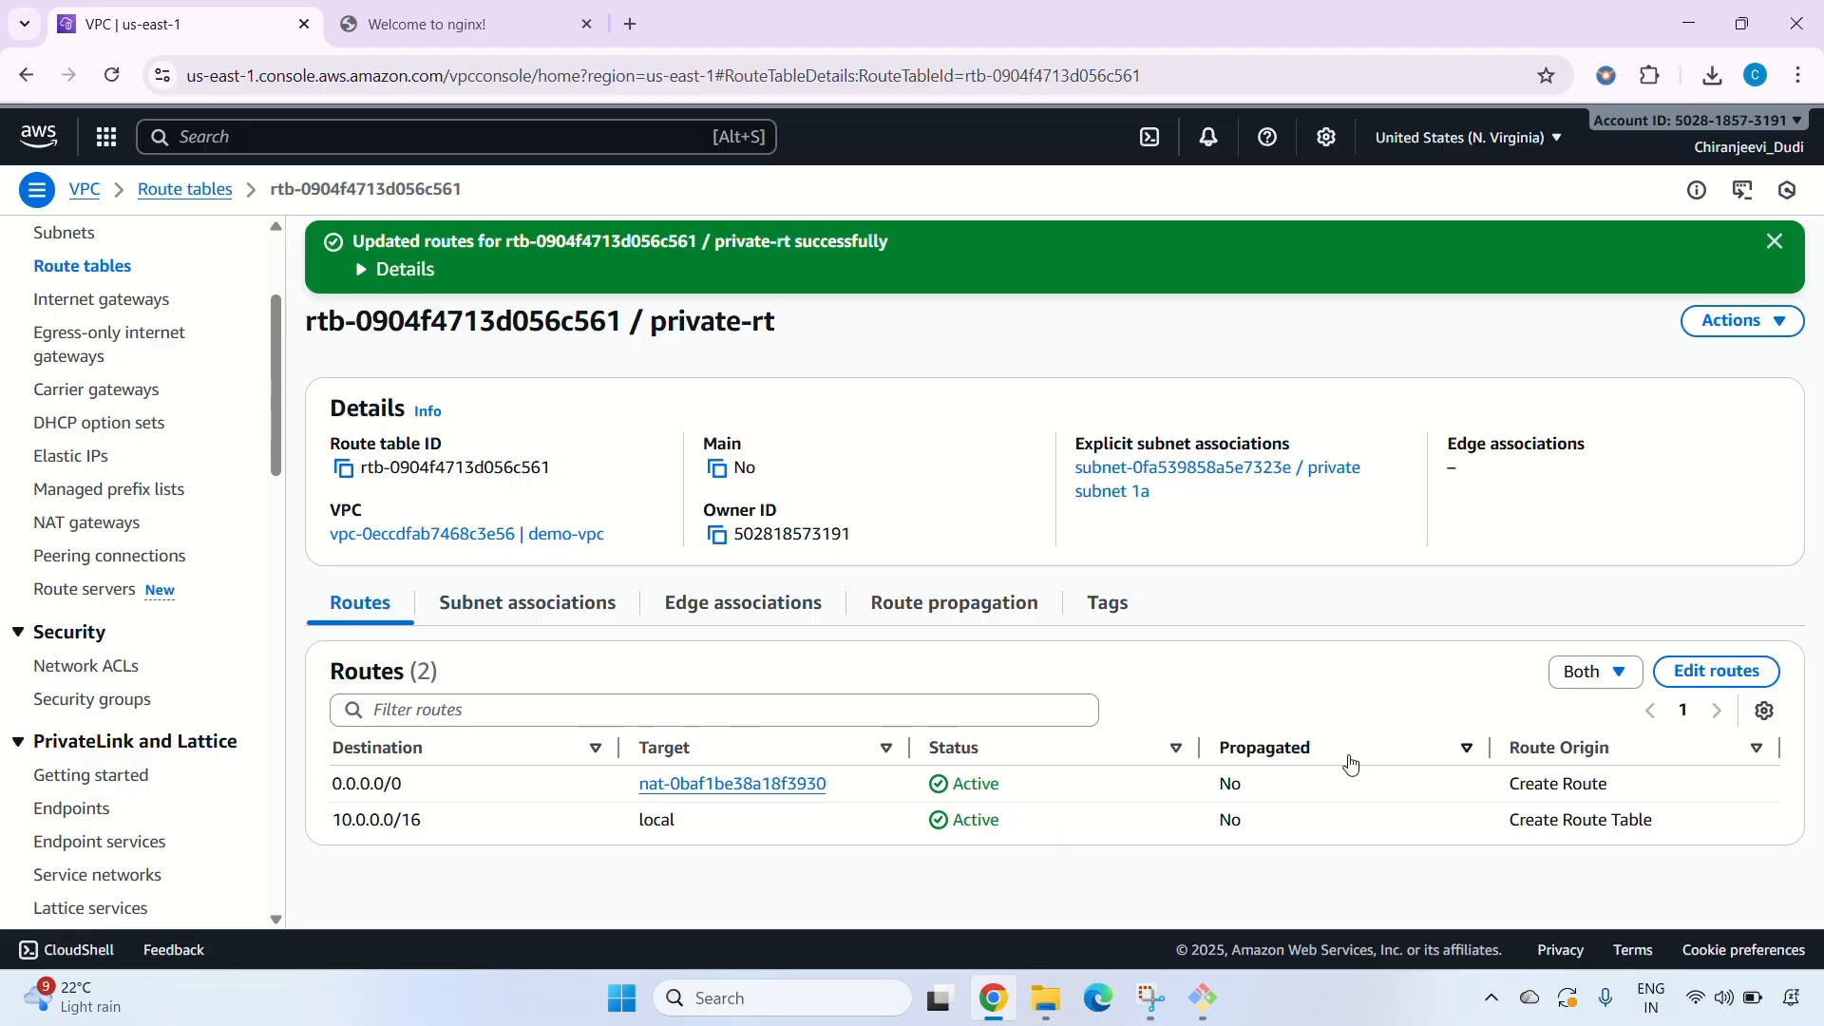
Switch back to the terminal, stop the running ping on private vm, and ping google.com again on a cleared screen.
left_click(1203, 998)
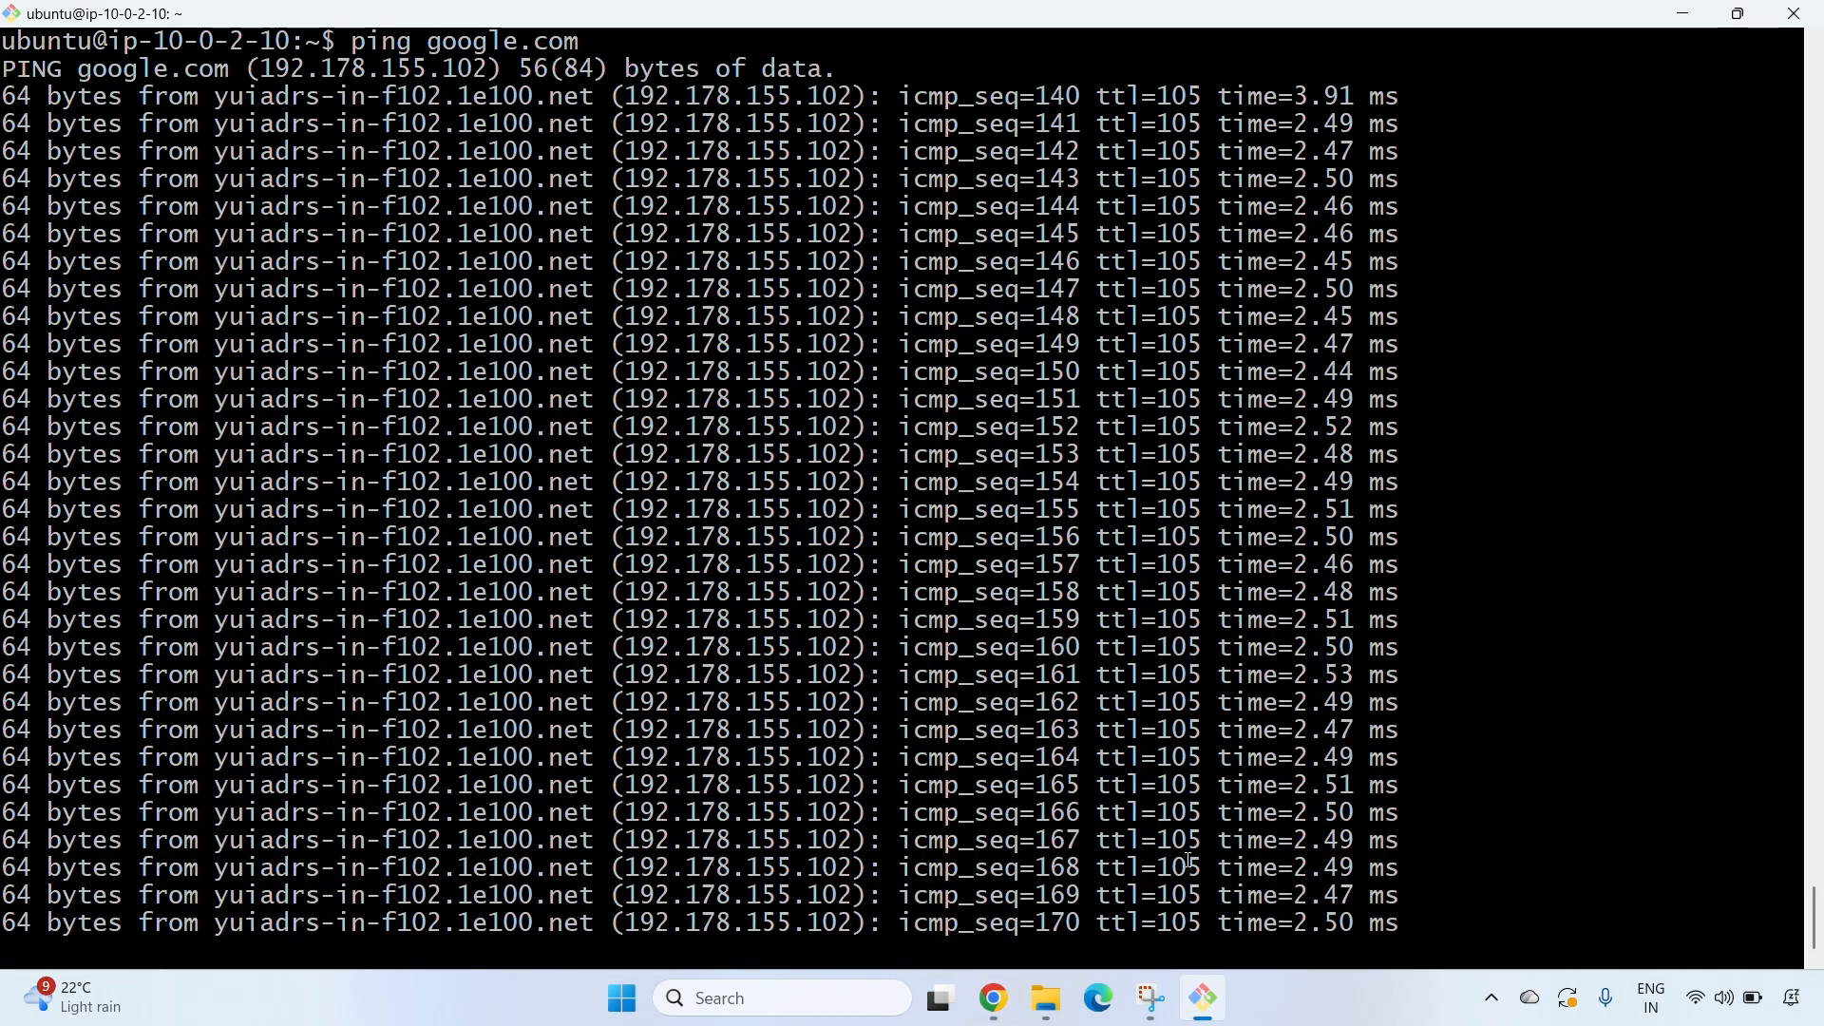
scroll(1084, 644, "up", 20)
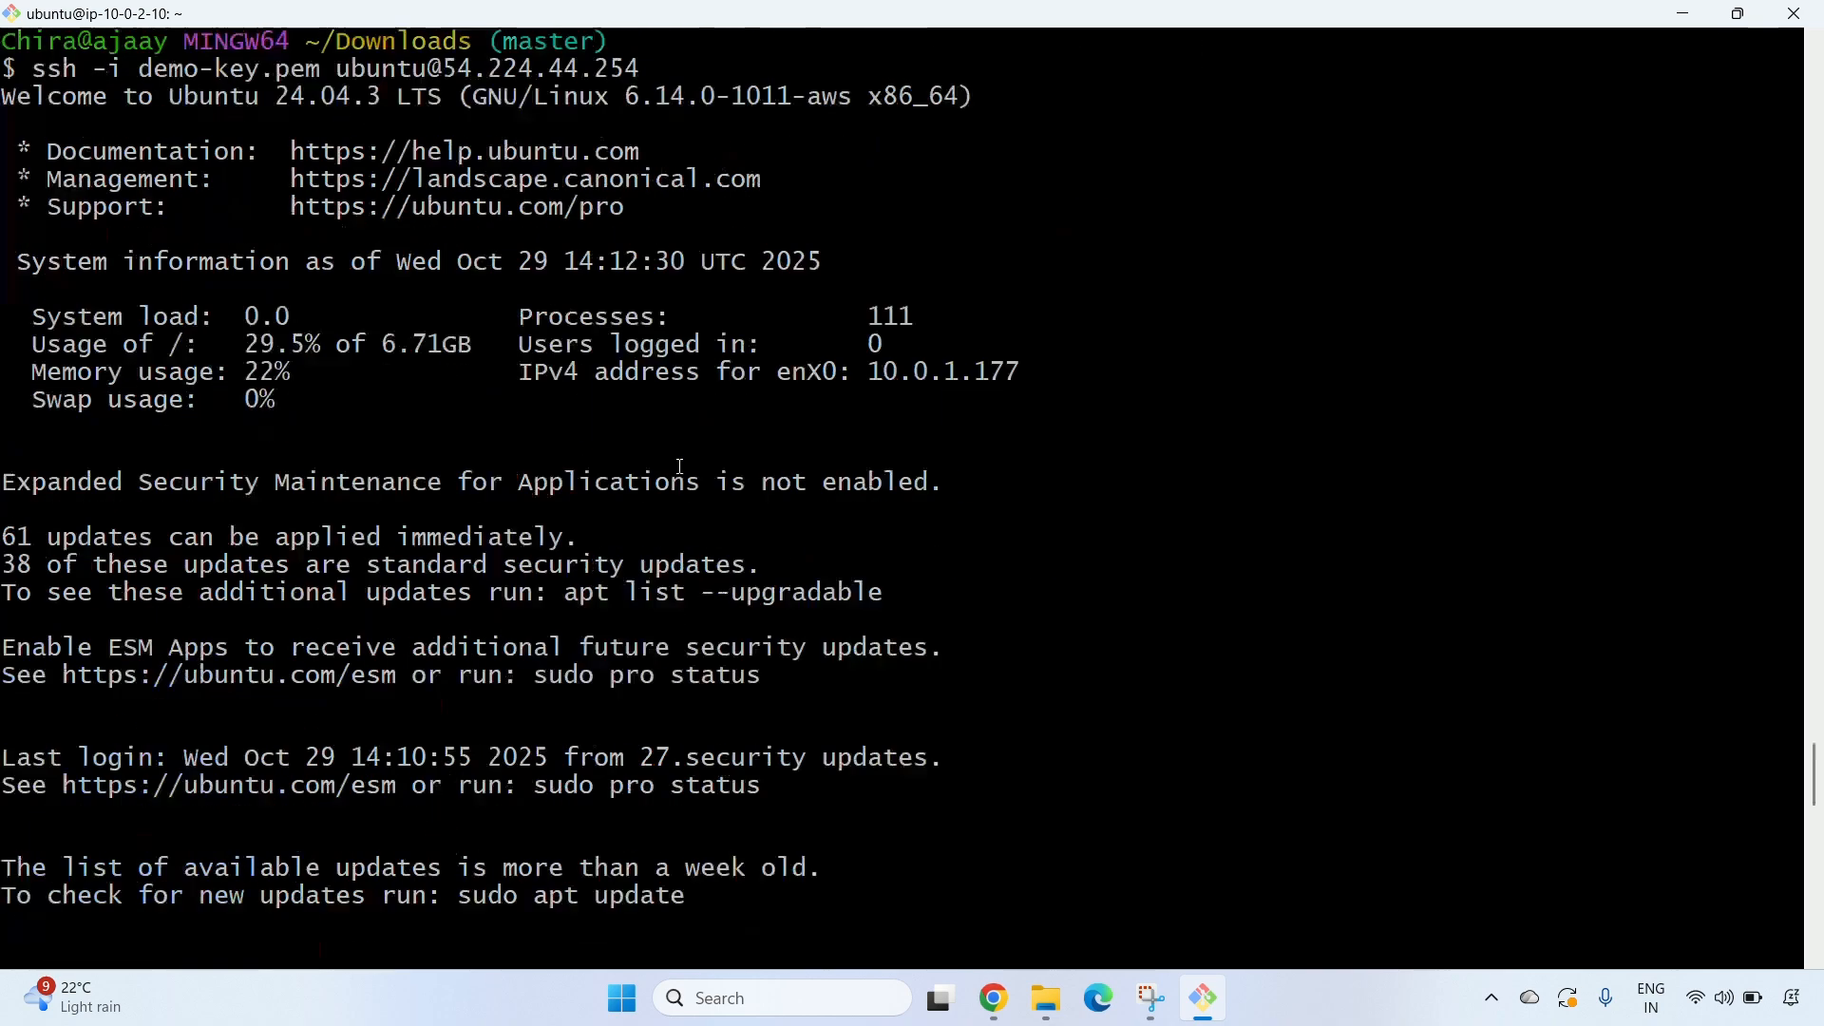
scroll(680, 470, "down", 20)
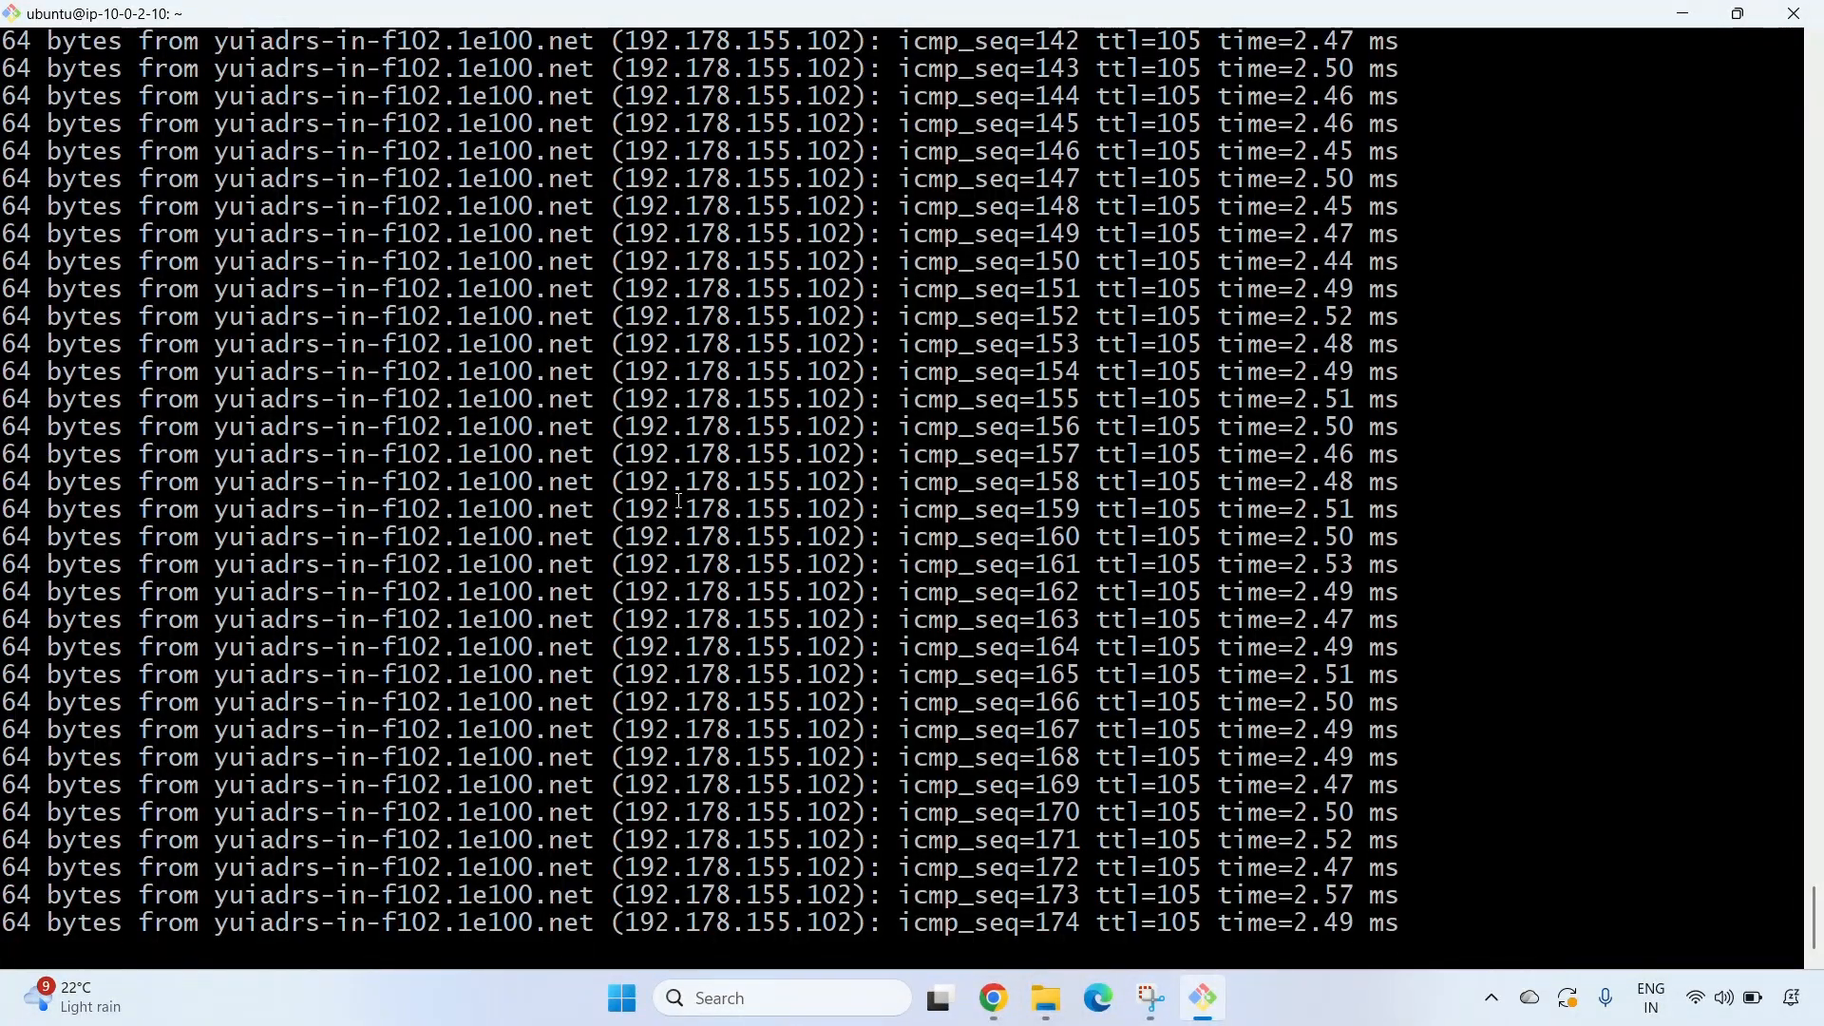
key("ctrl+c")
key("ctrl+l")
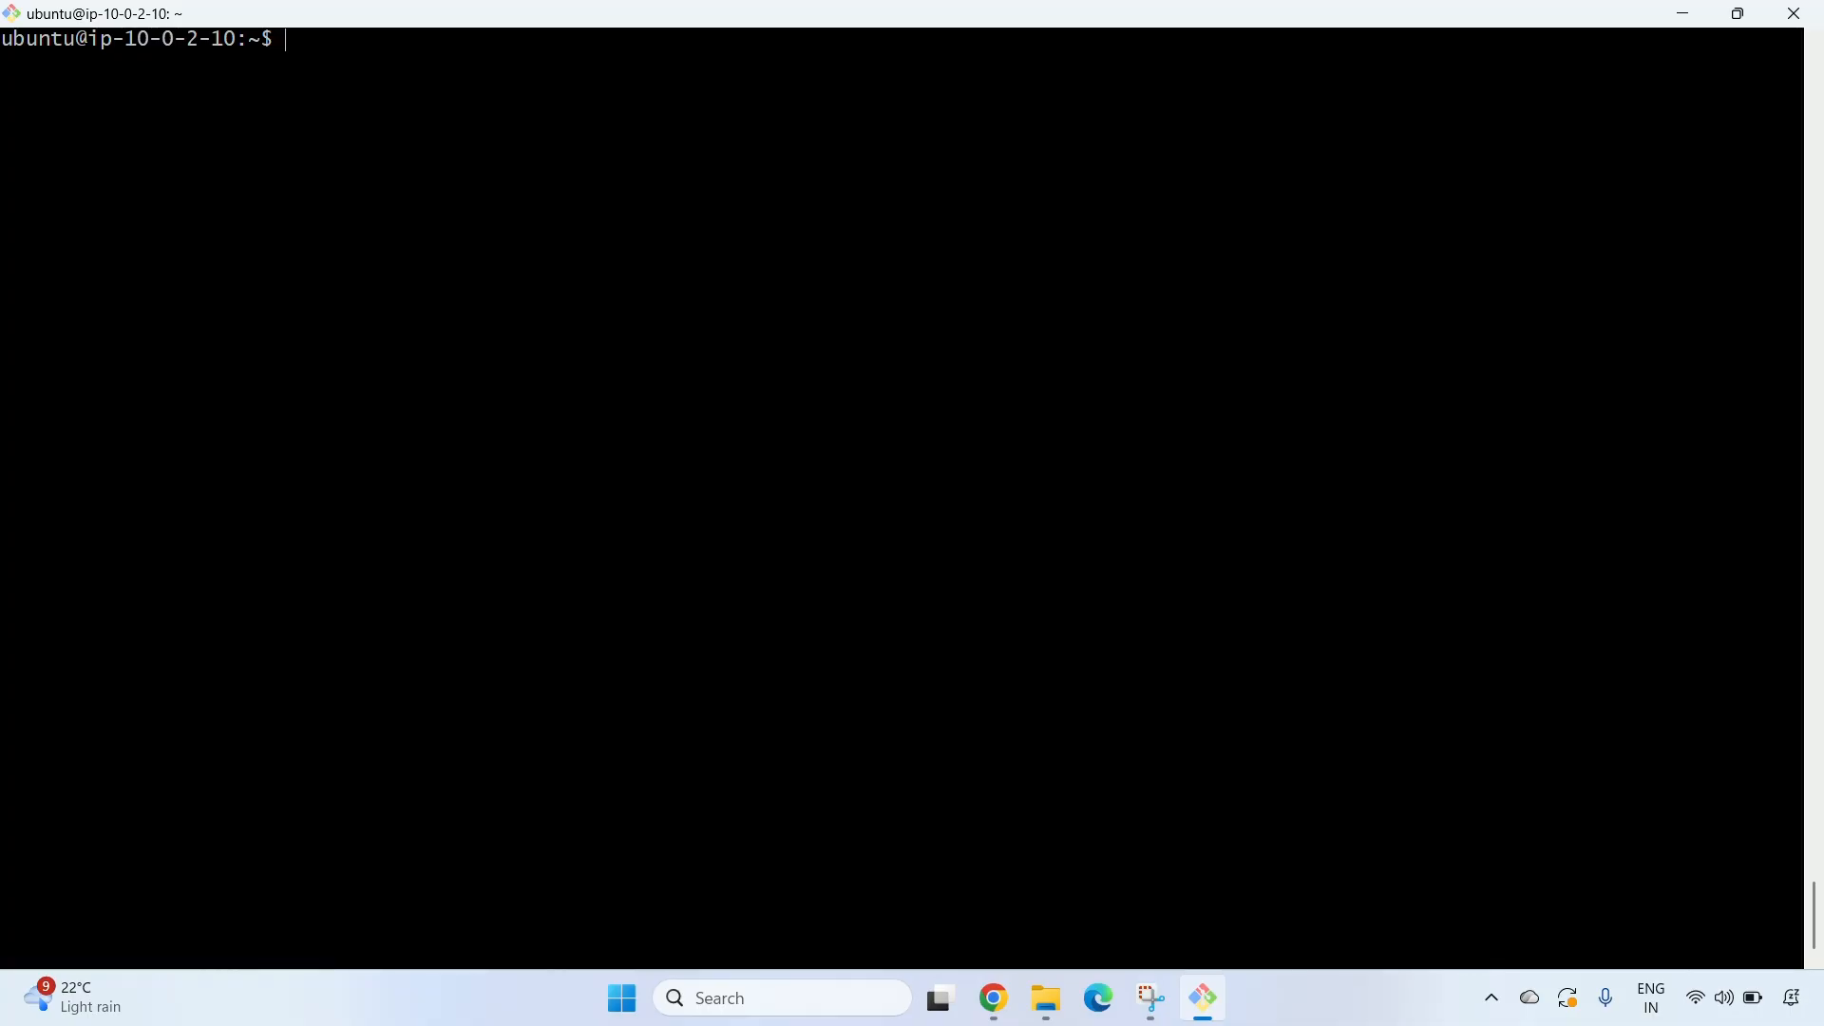
type("ping google.com")
key("Return")
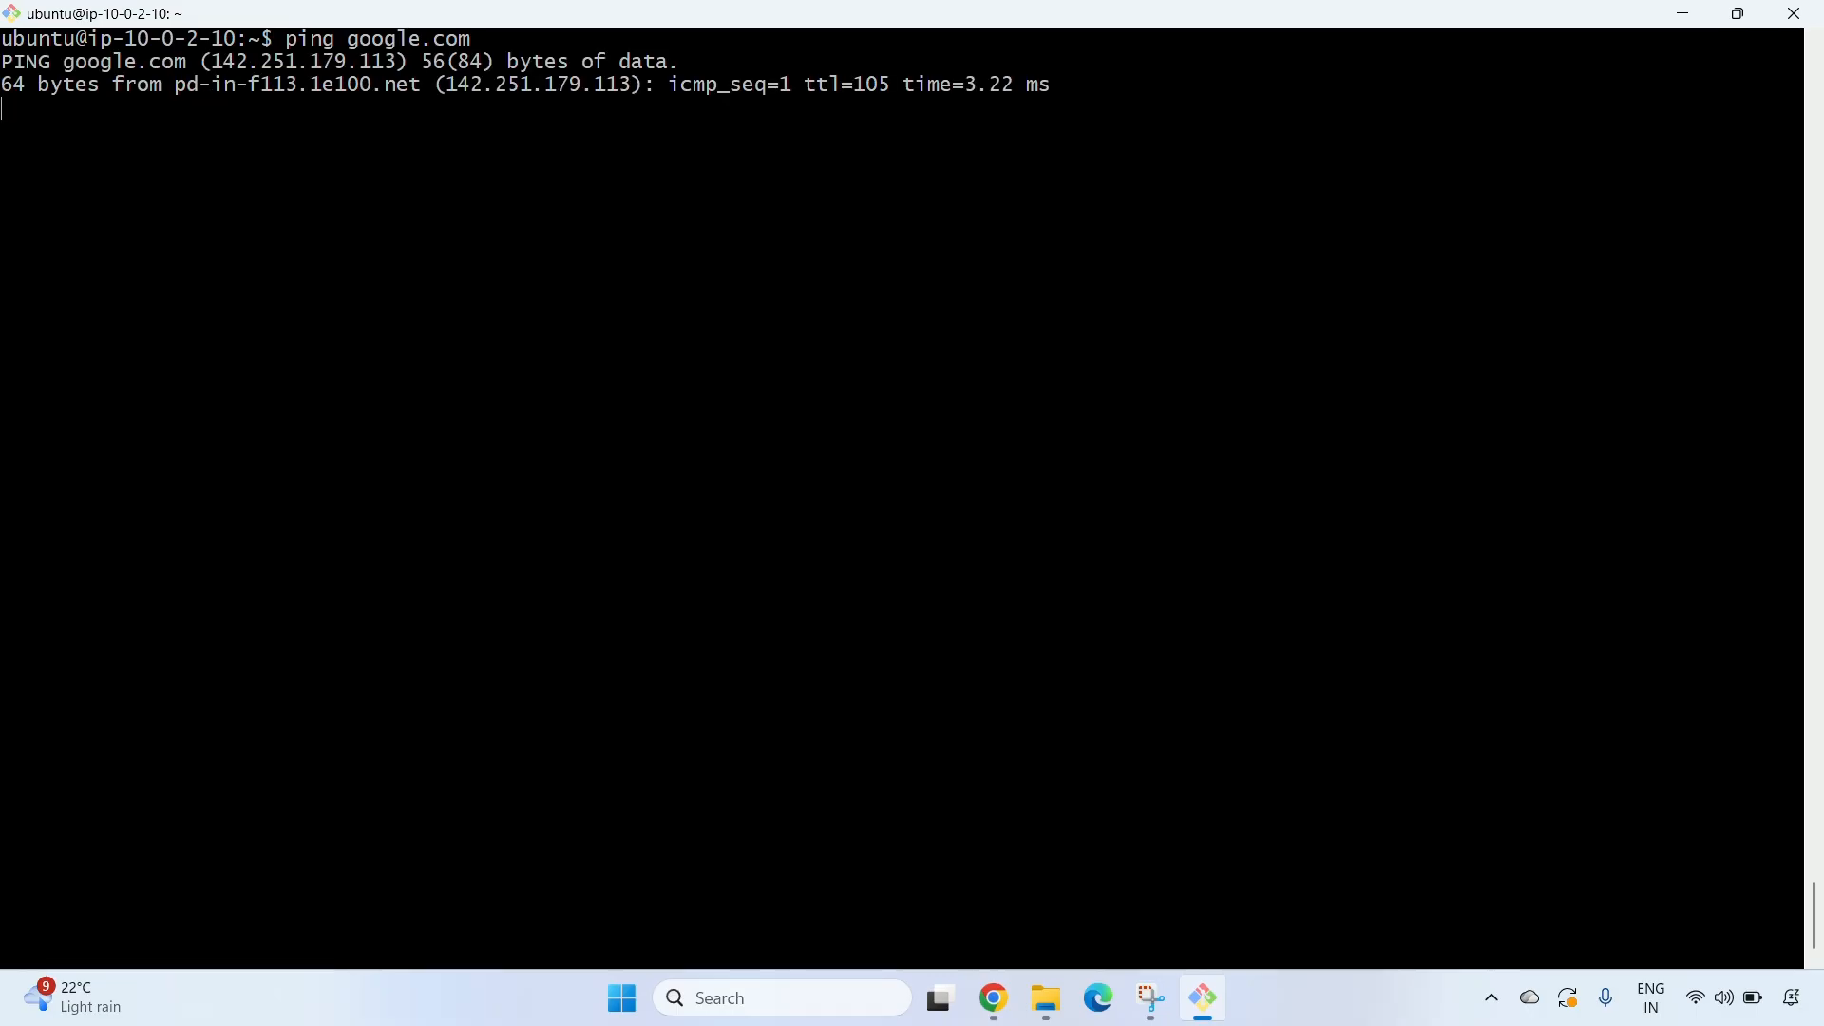